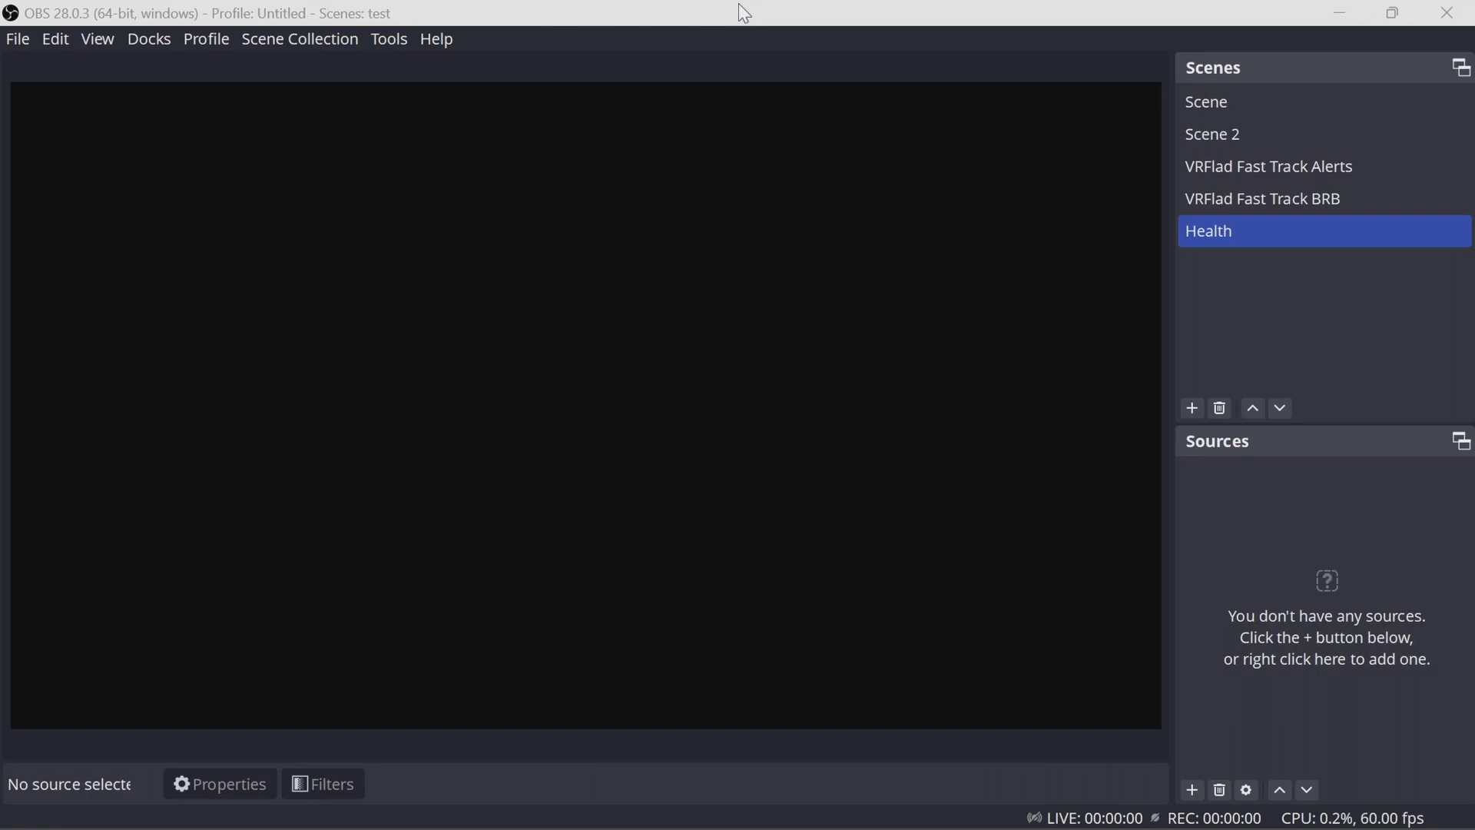
- Create a new Text (GDI+) source named Current HR in the Health scene
right_click(1208, 491)
mouse_move(1227, 501)
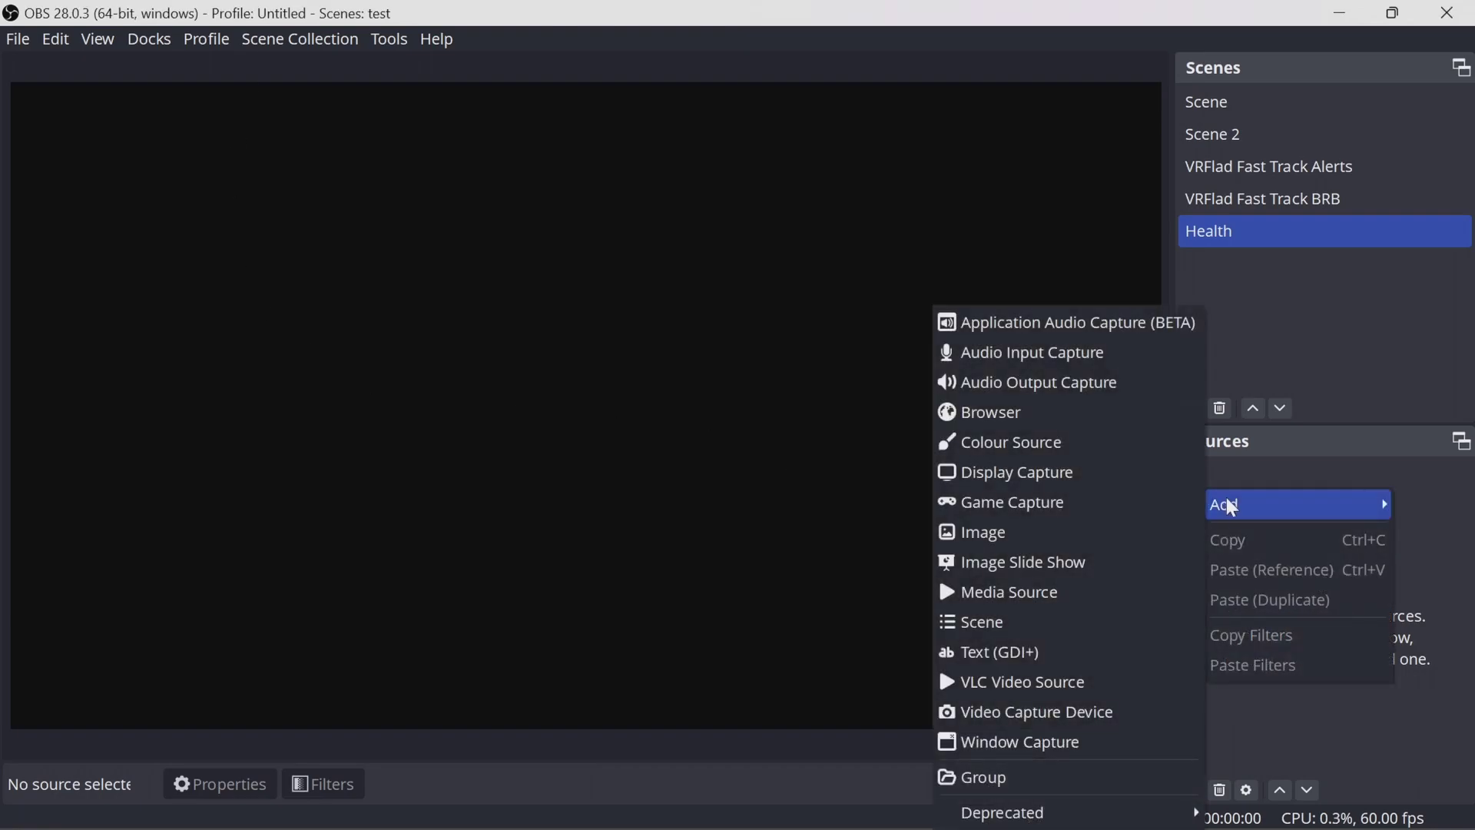
left_click(1047, 652)
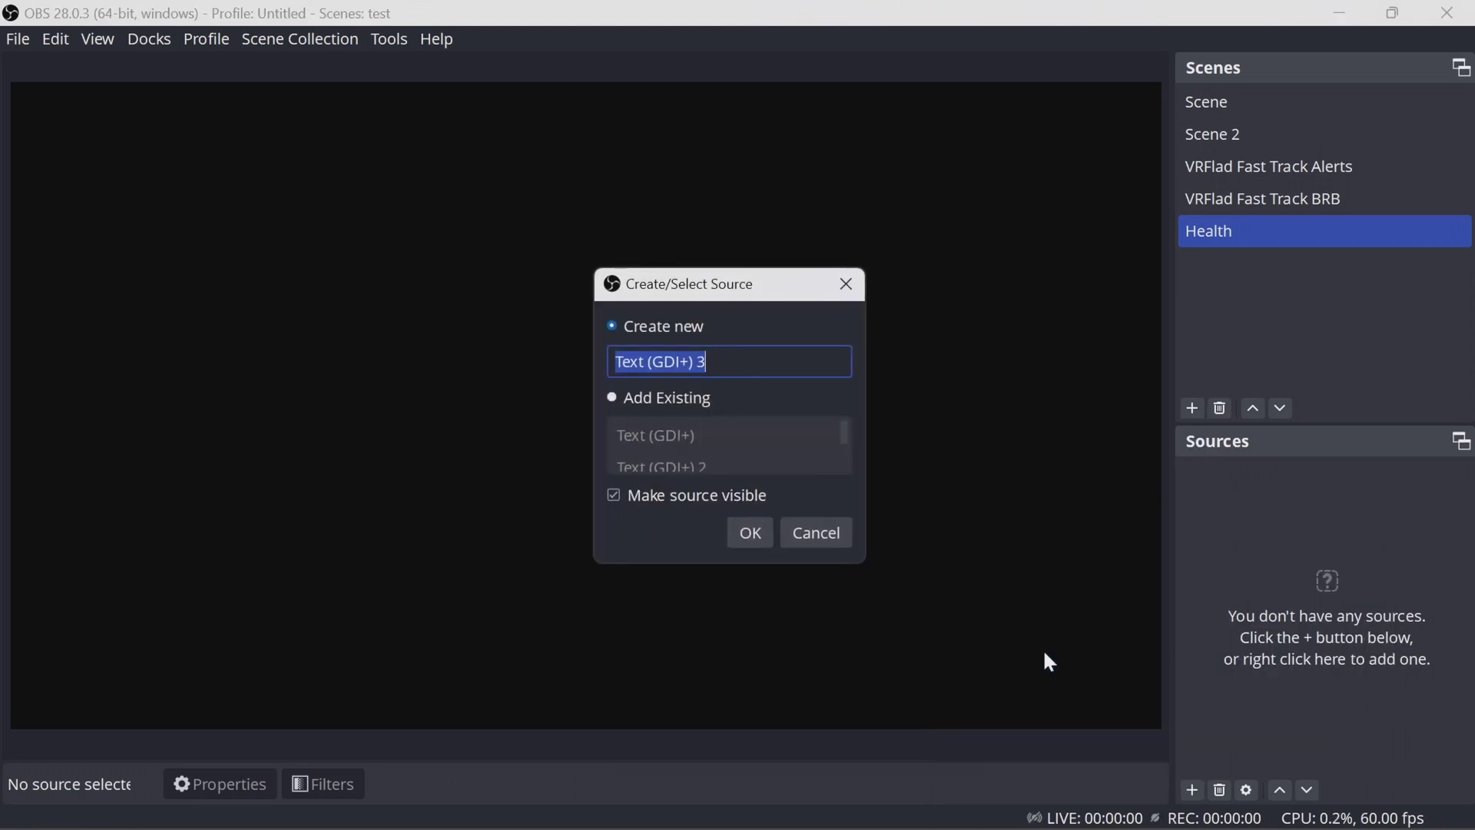
type("Curre")
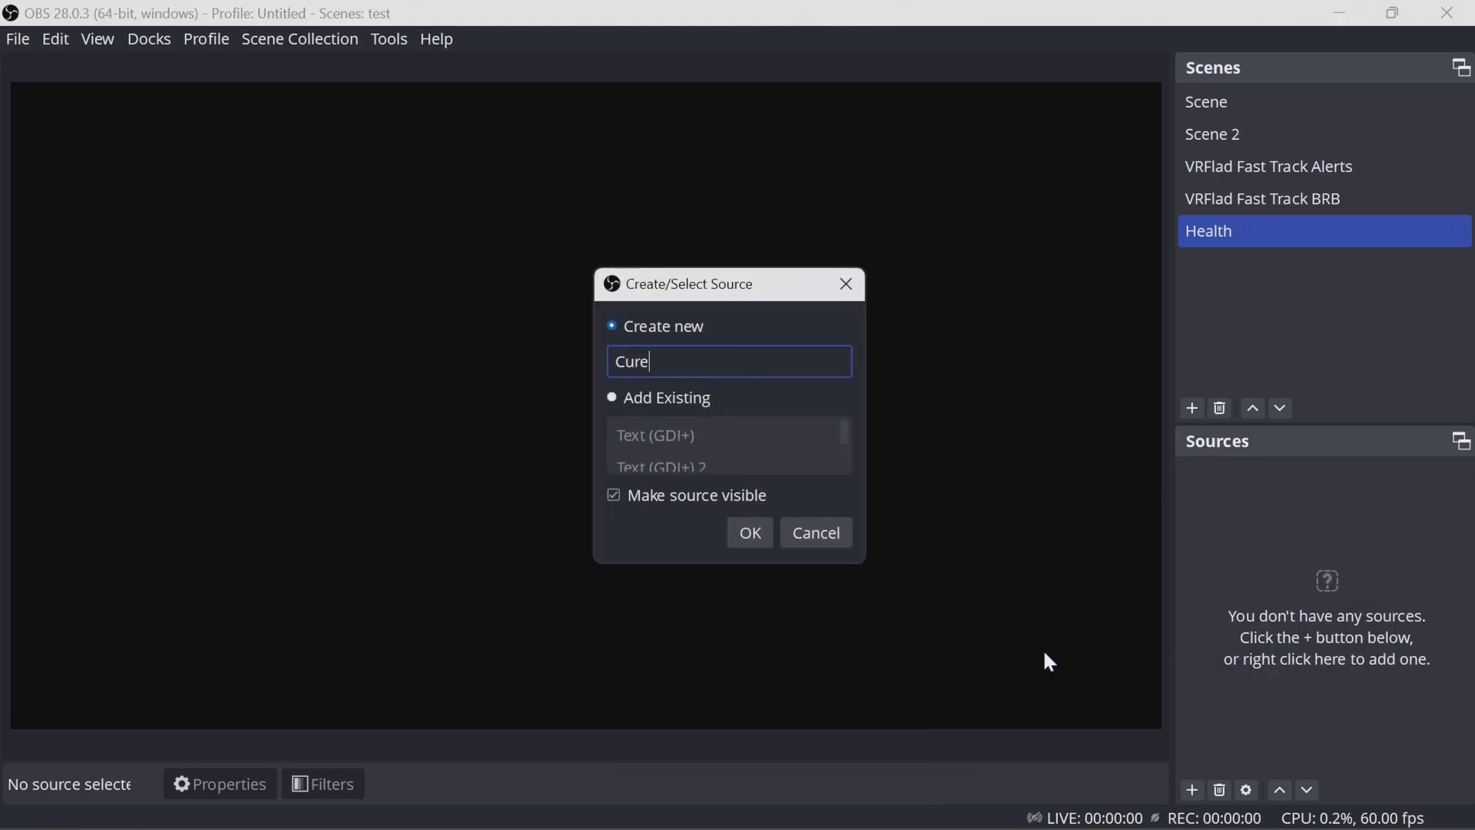
type("nt HR")
left_click(765, 531)
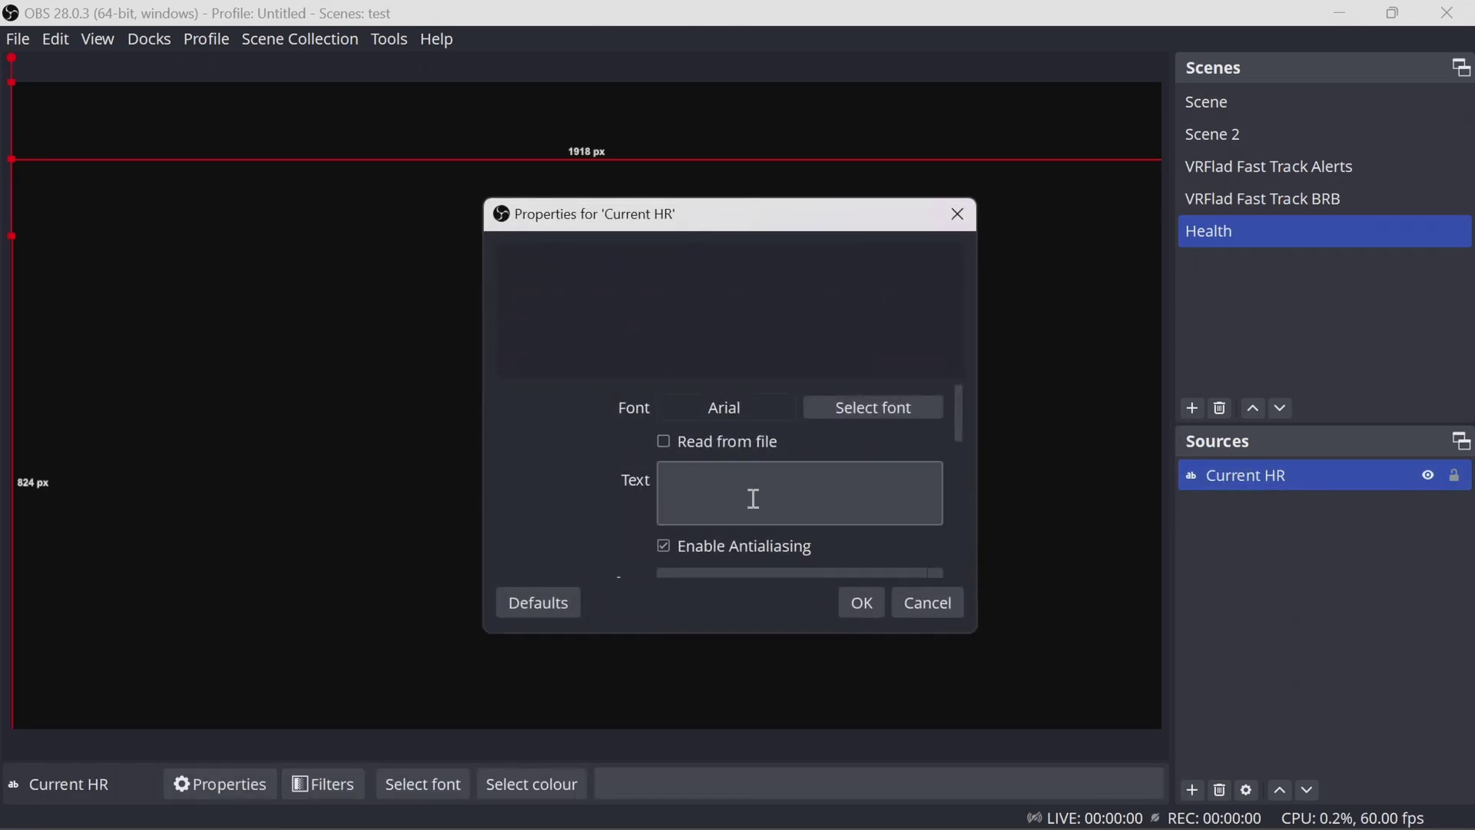
- Set the displayed text of the Current HR source to Current and accept its properties
left_click(754, 498)
type("Current")
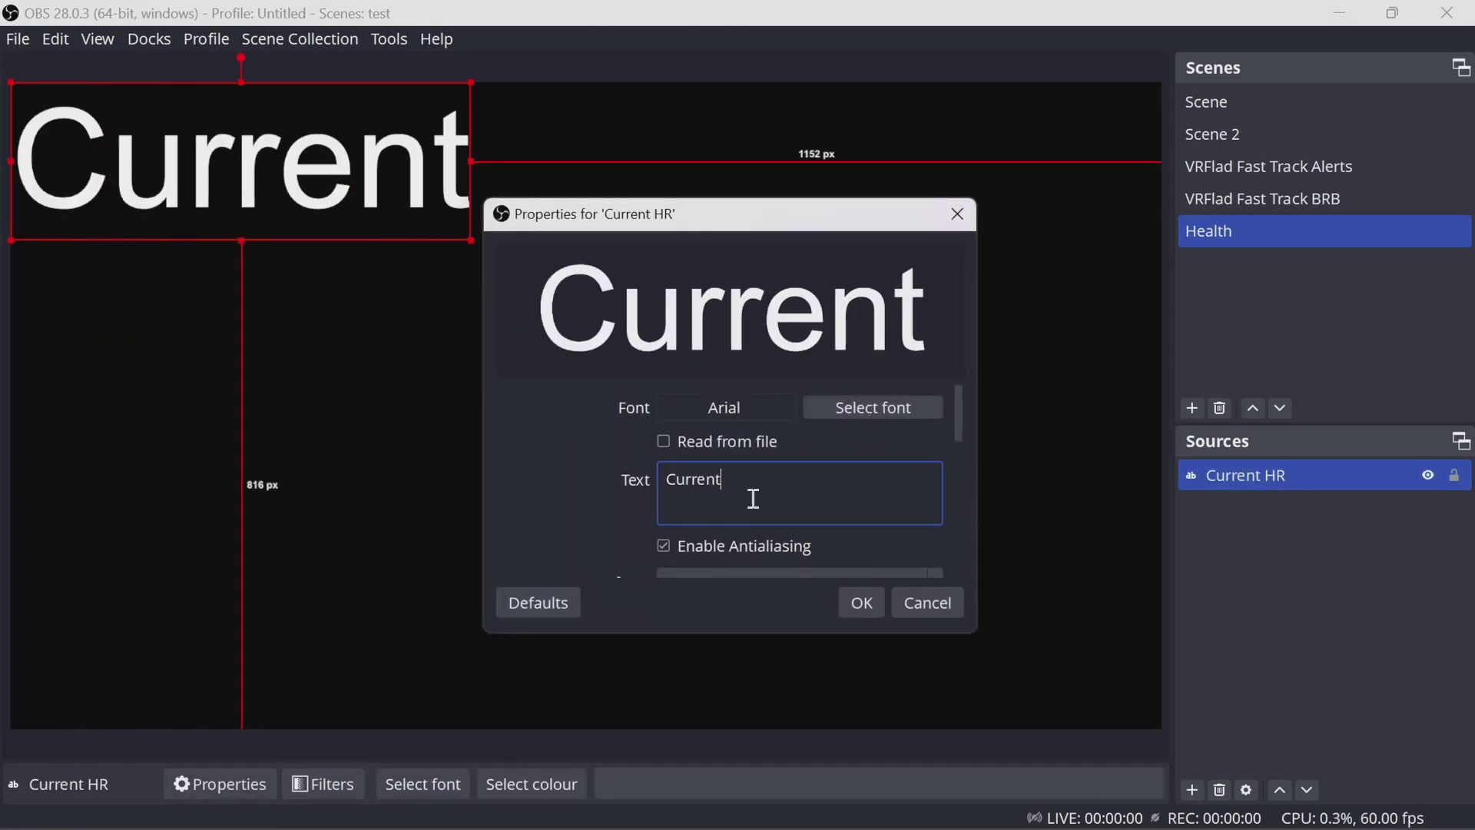
left_click(874, 607)
- Create a second Text (GDI+) source named Average HR in the Health scene
right_click(1268, 523)
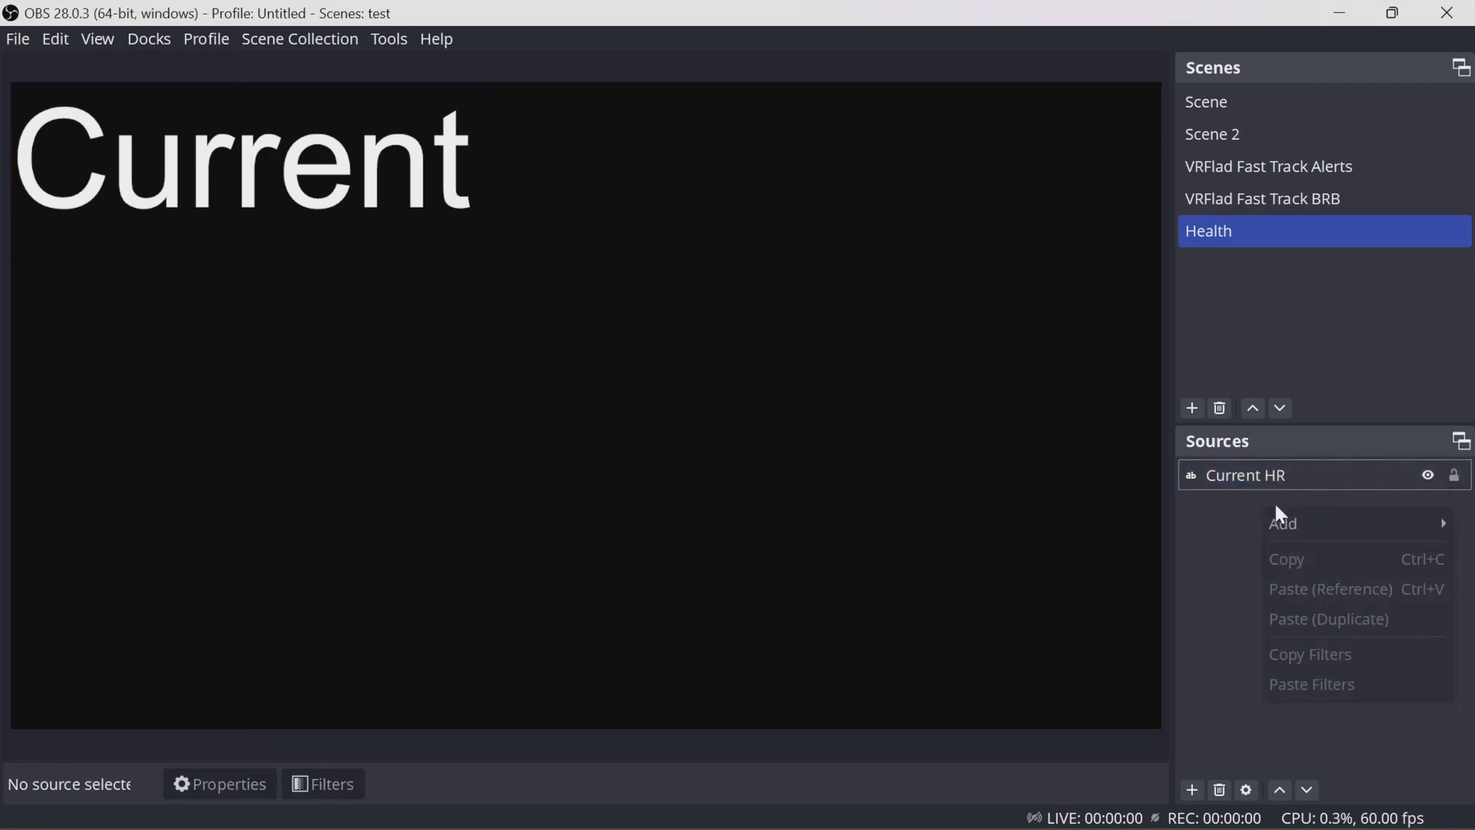
mouse_move(1291, 523)
left_click(1054, 661)
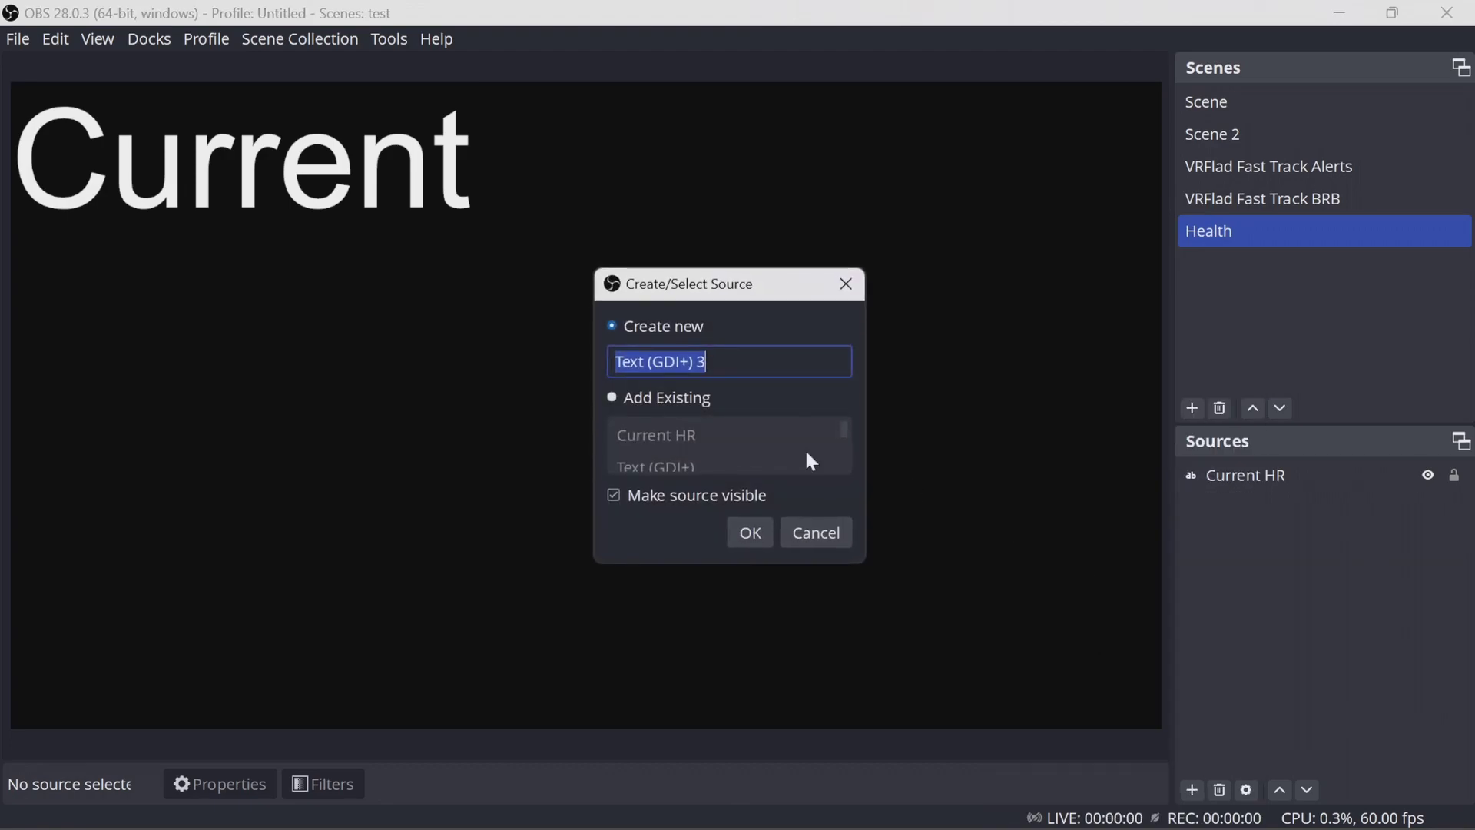
type("A")
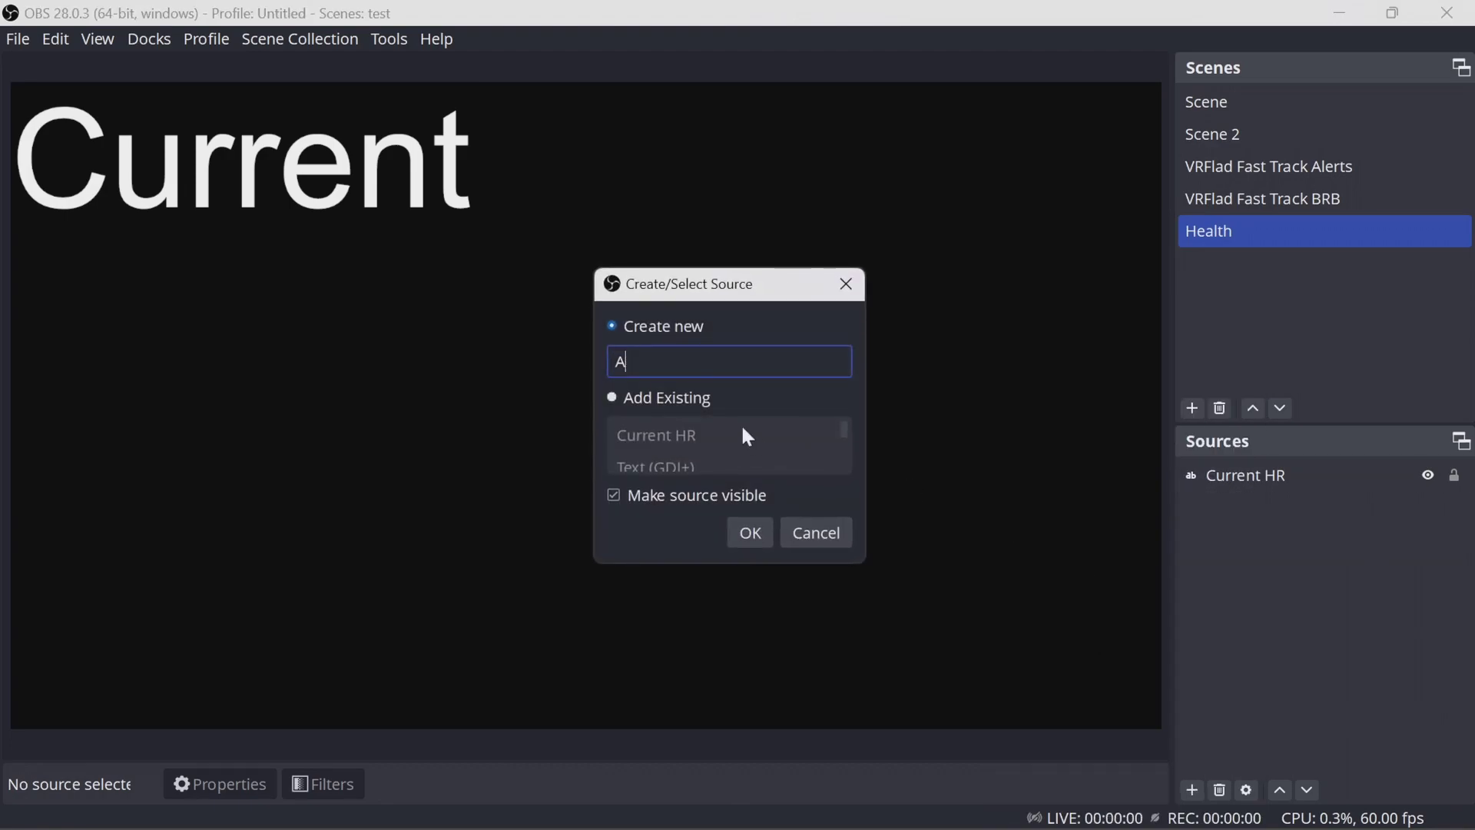
type("verage HR")
left_click(749, 532)
- Set the Average HR source's text to Average and place it directly below the Current text on the canvas
left_click(708, 484)
type("Avergage")
key("BackSpace")
key("BackSpace")
key("BackSpace")
key("BackSpace")
type("age")
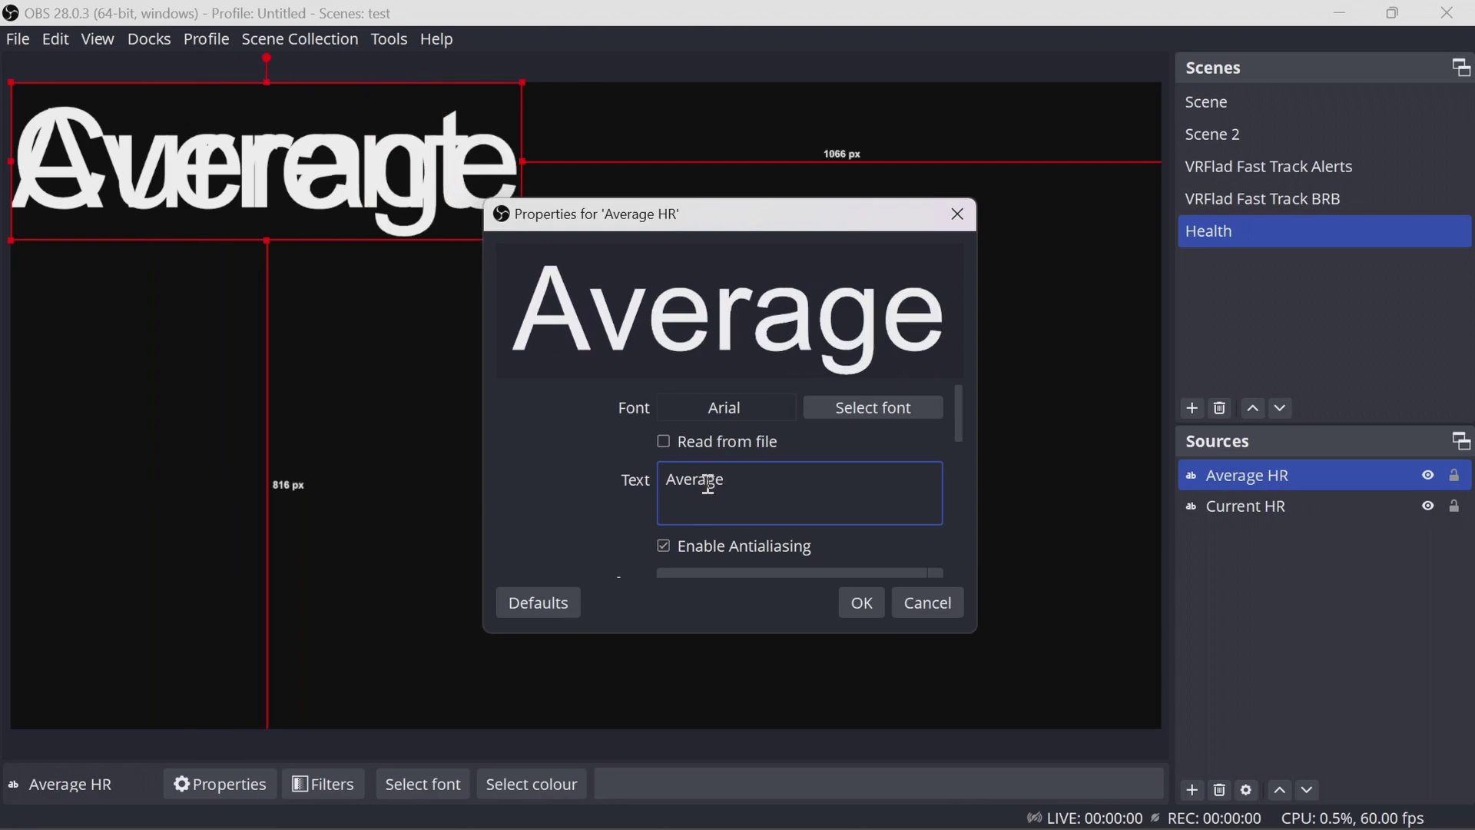
left_click(862, 603)
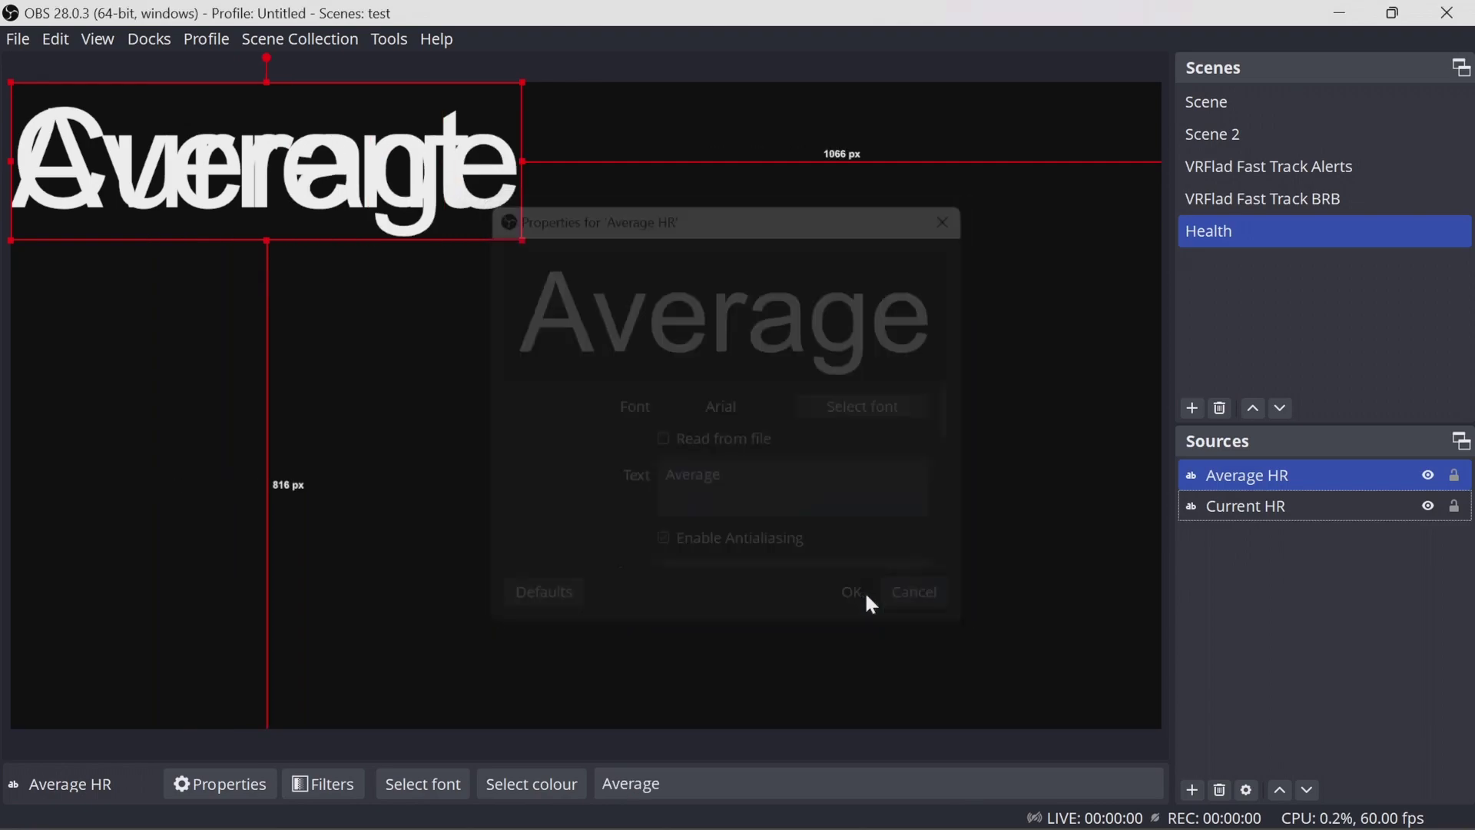
left_click_drag(447, 207, 431, 358)
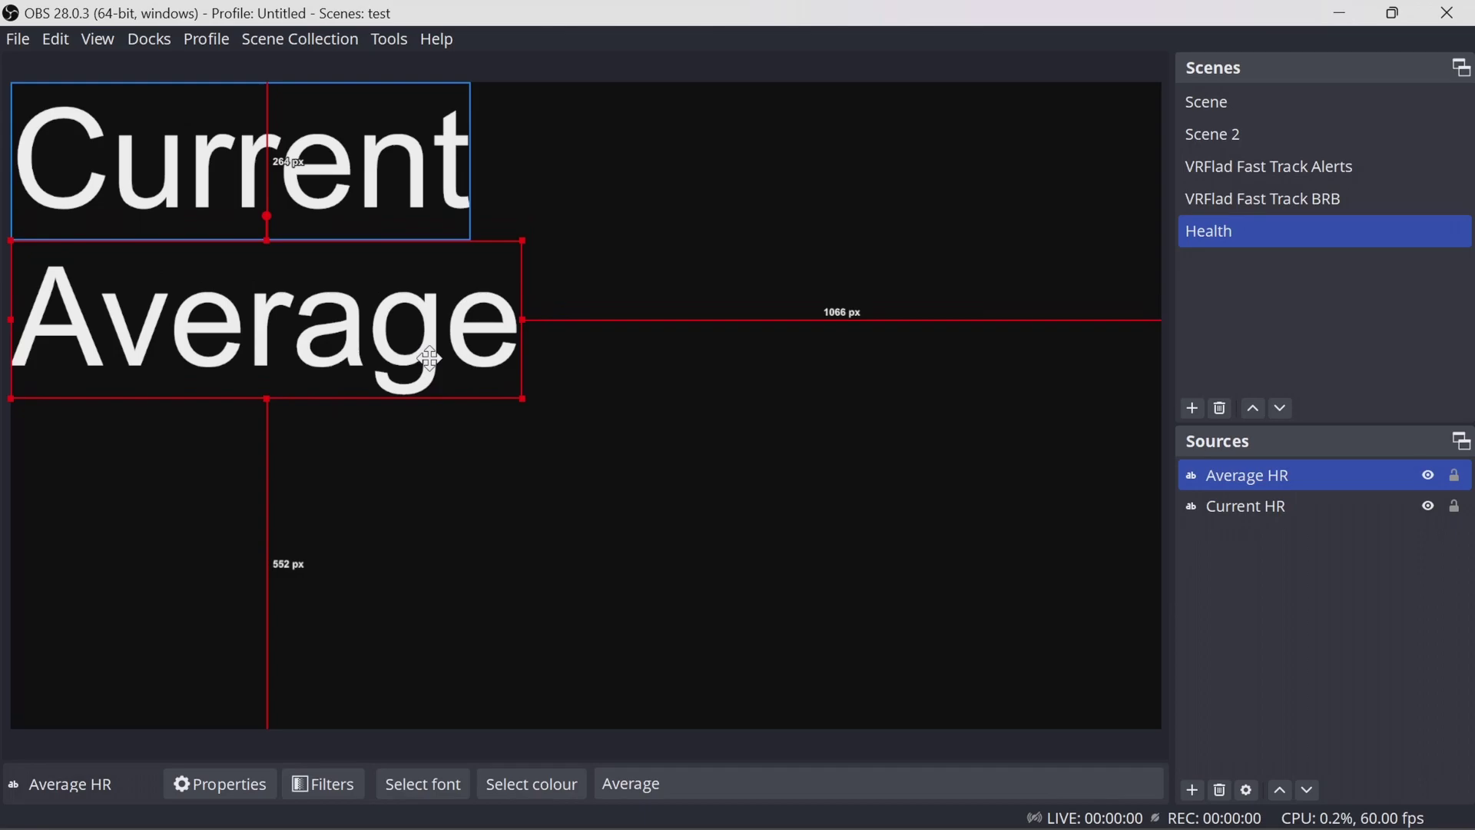
- Create a third Text (GDI+) source named Maximum HR in the Health scene
right_click(1255, 526)
mouse_move(1284, 543)
left_click(1052, 653)
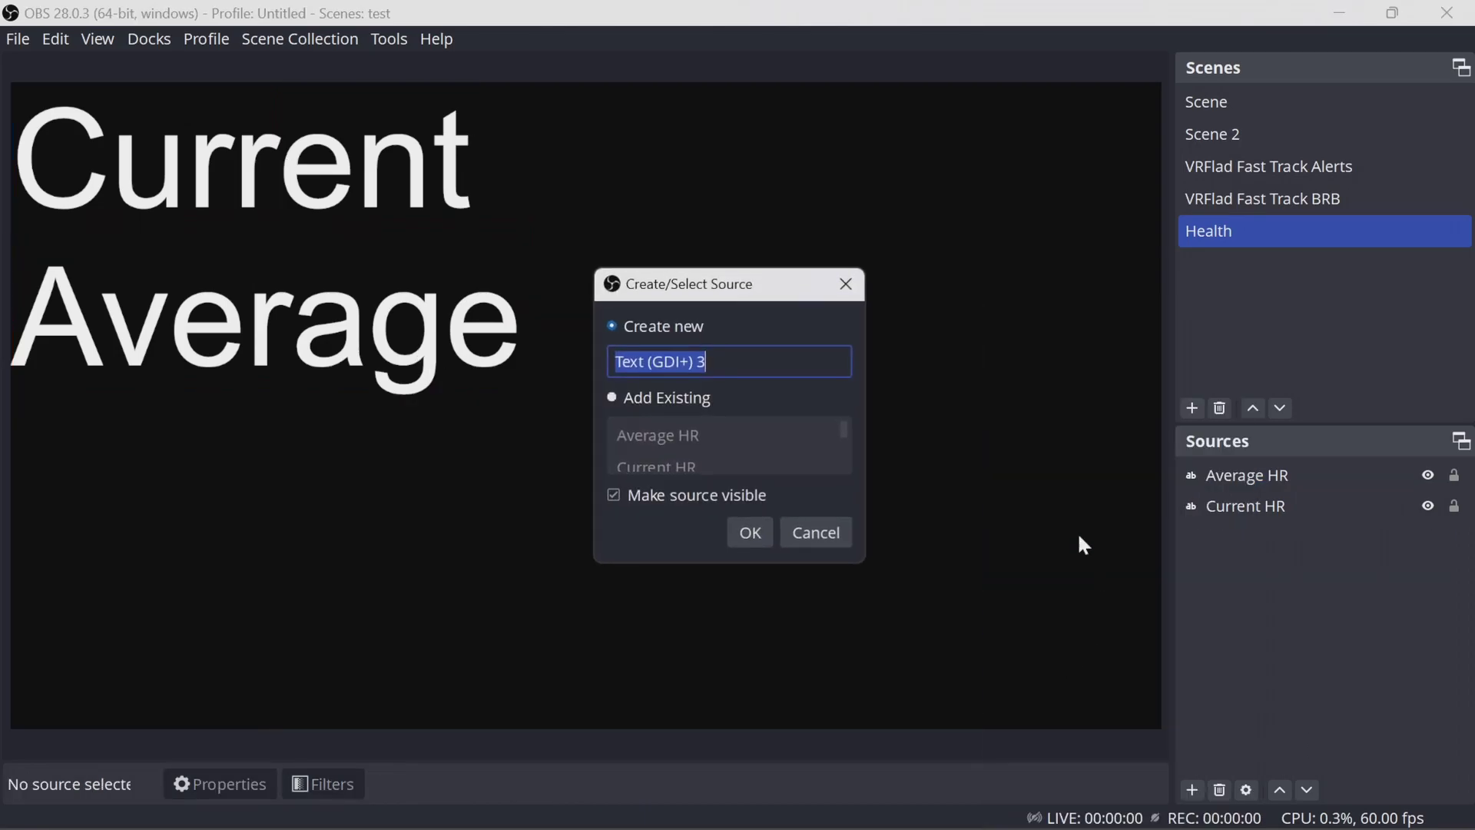
type("Maxi")
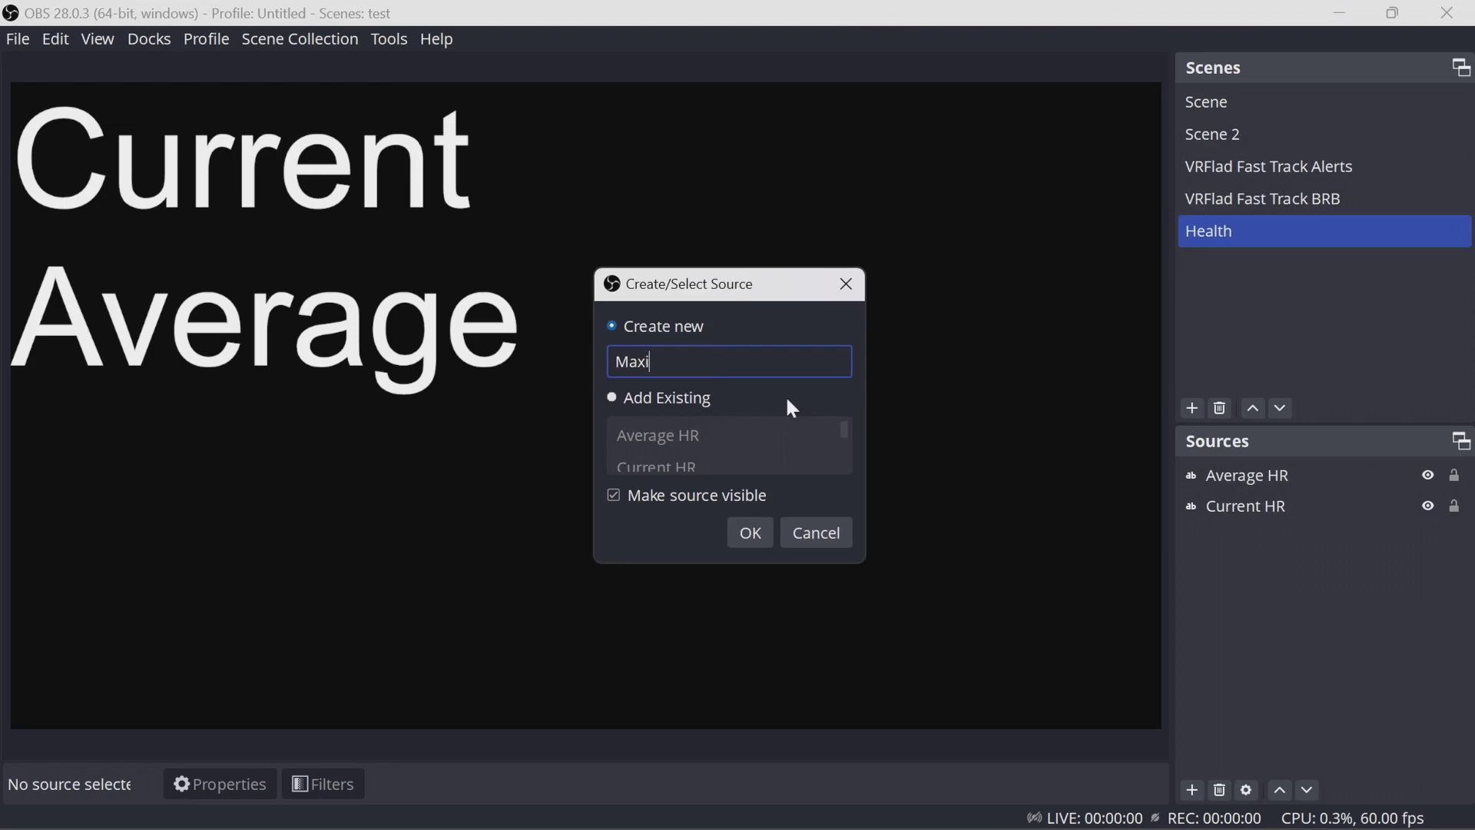
type("mum HR")
left_click(754, 537)
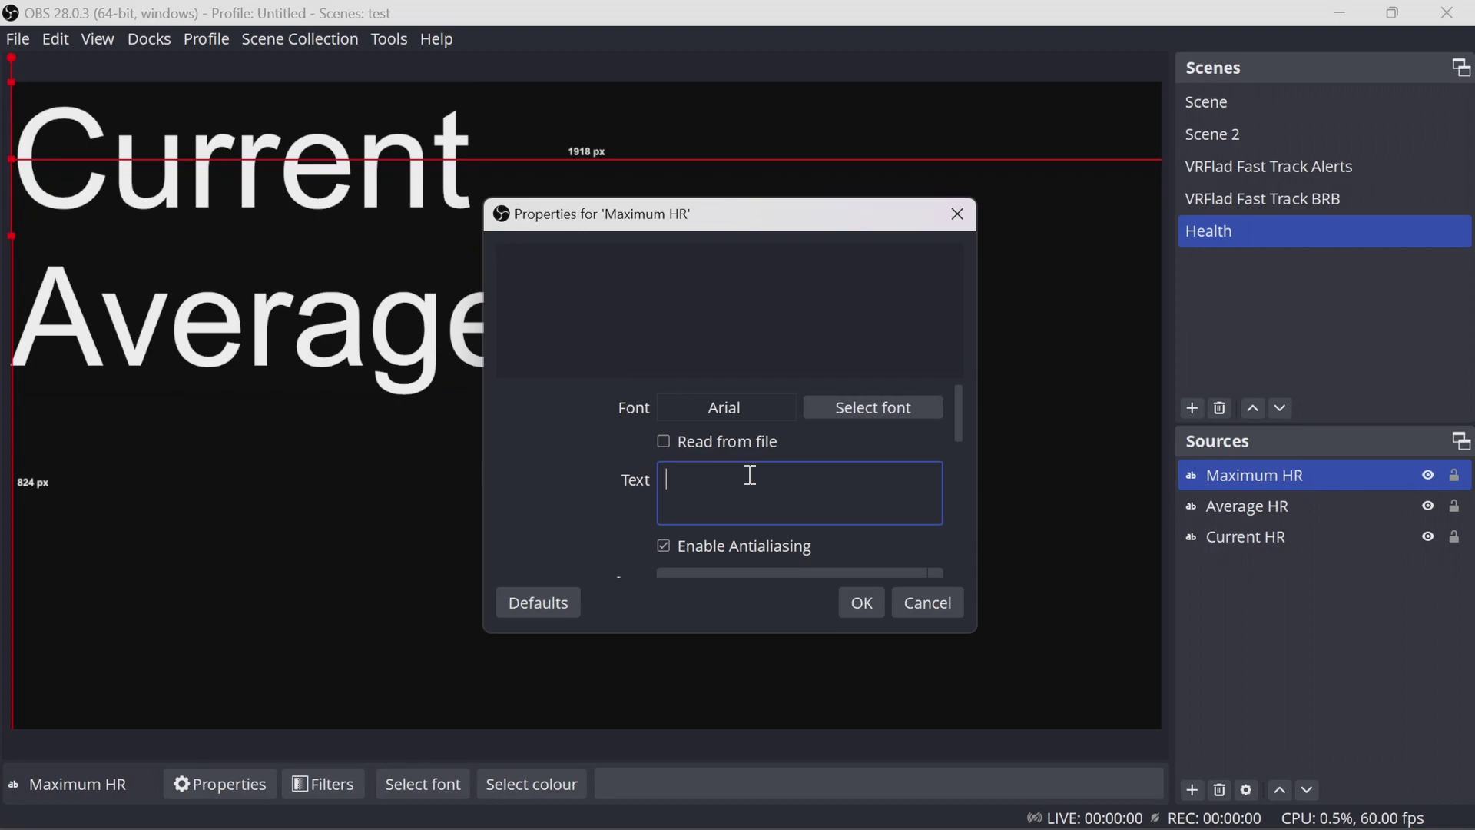
- Set the Maximum HR source's text to Maximum and place it directly below the Average text
type("Maximu")
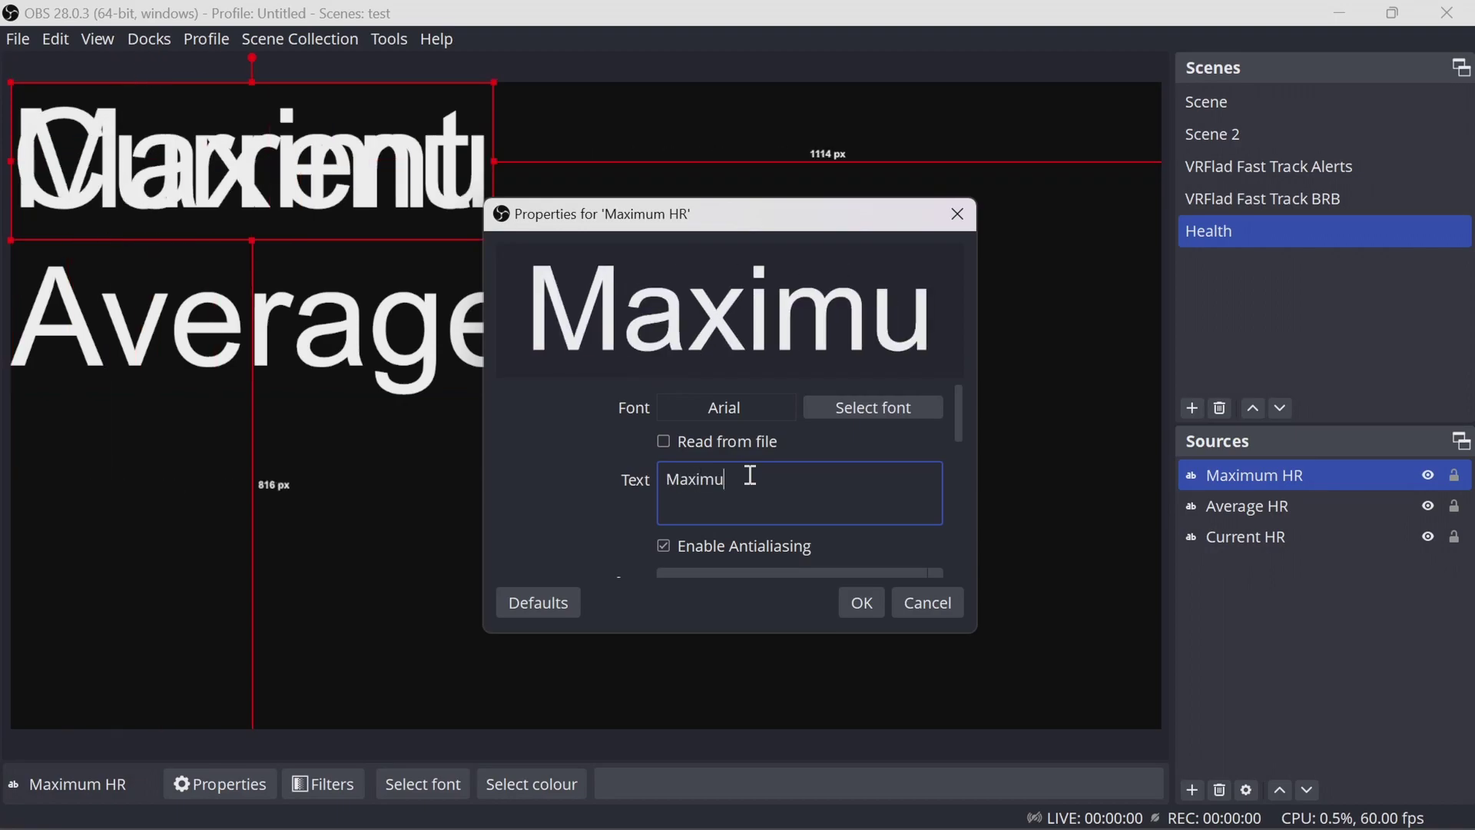
type("m")
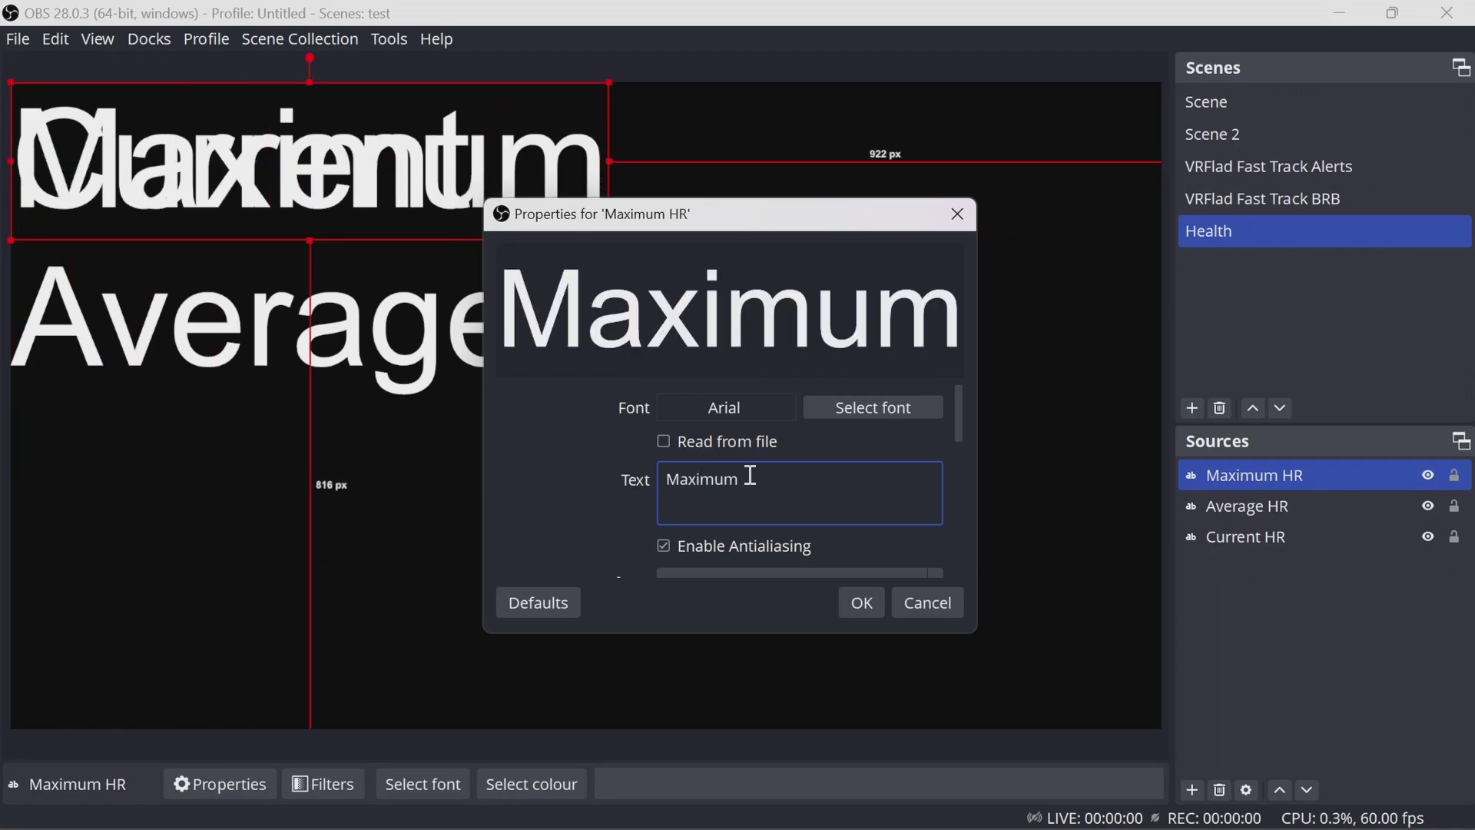
left_click(862, 602)
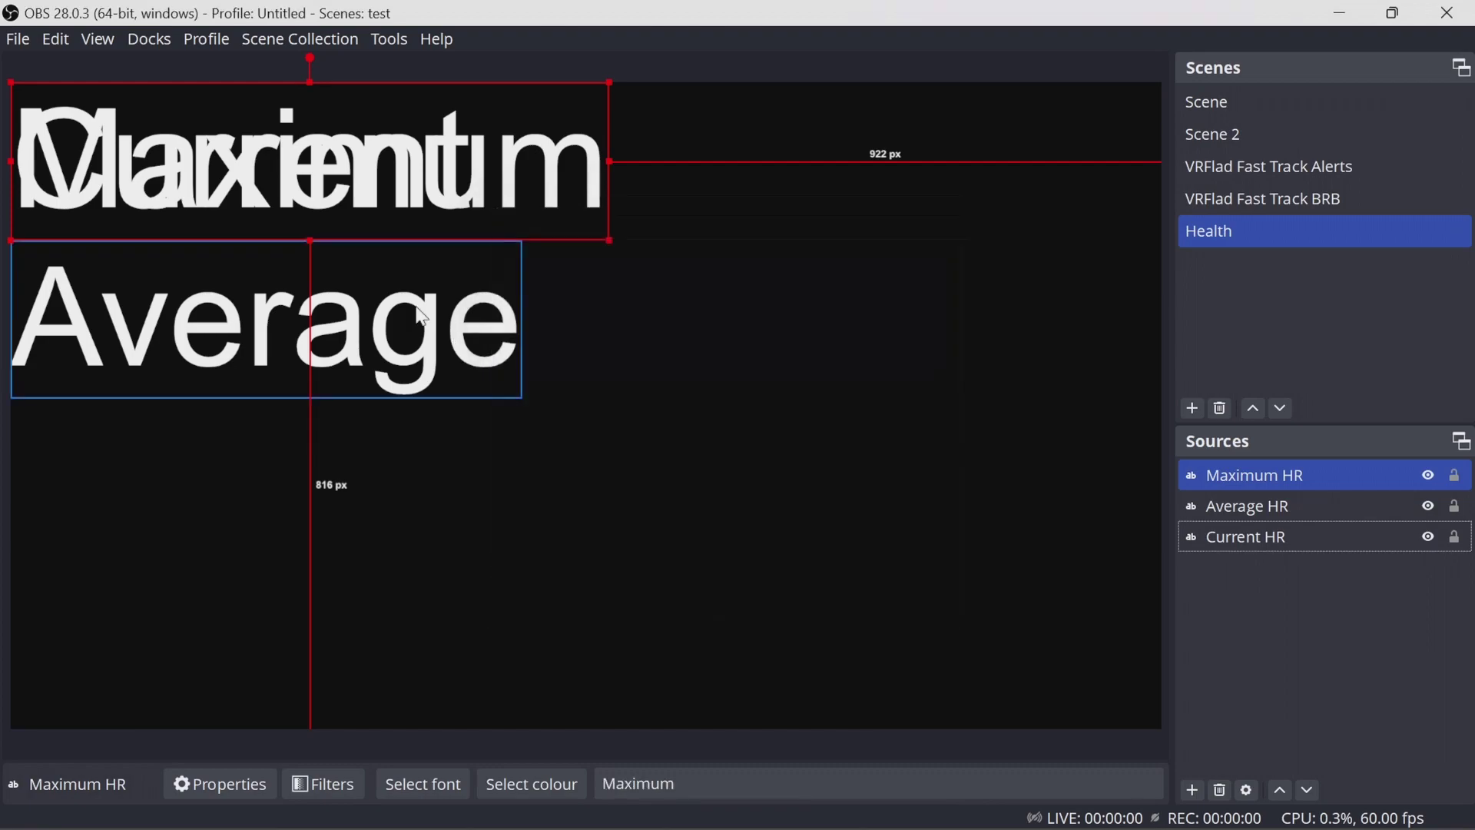
left_click_drag(335, 195, 333, 497)
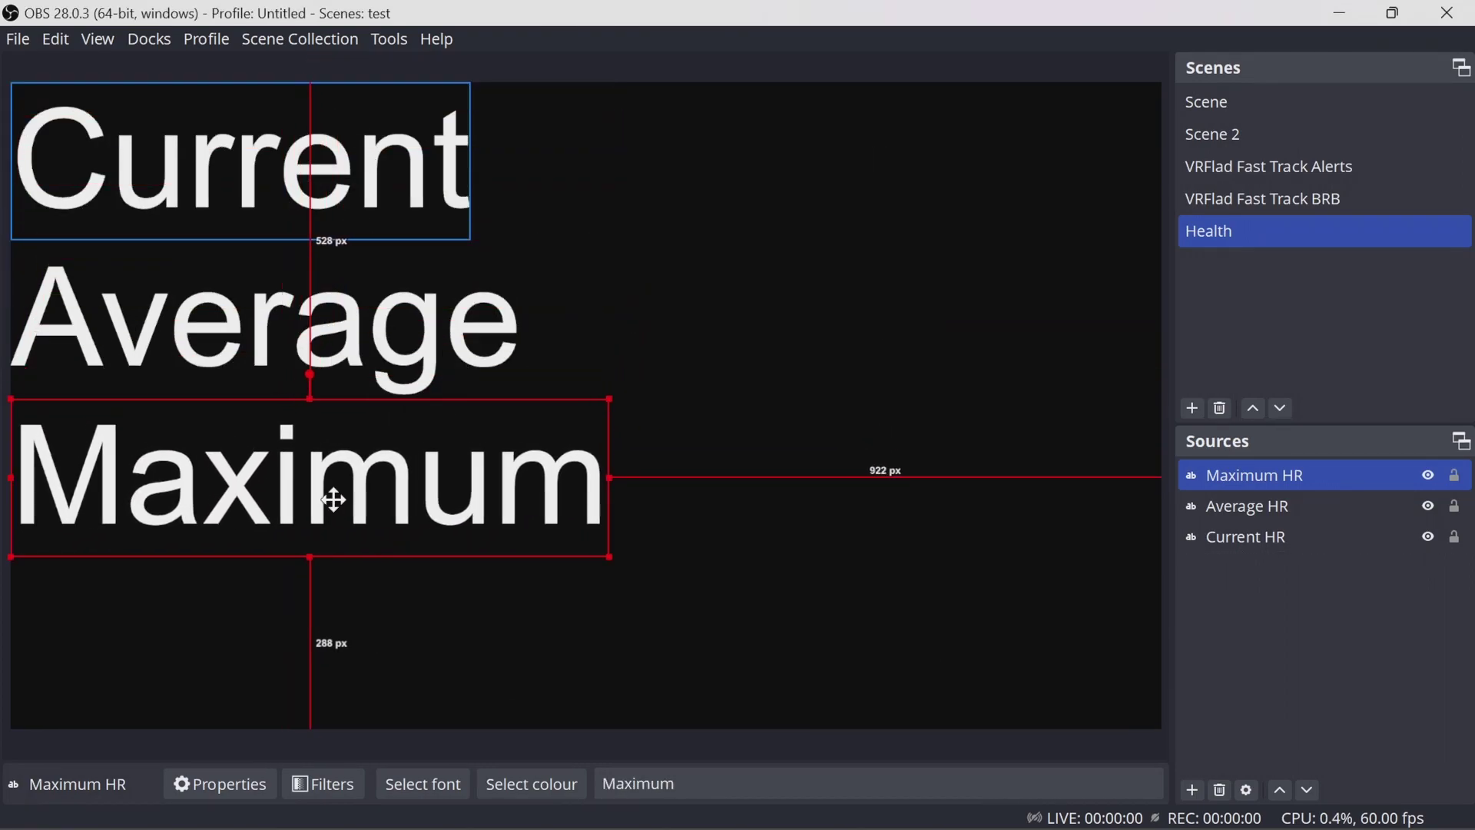
- Create a fourth Text (GDI+) source named Minimum HR in the Health scene
right_click(1278, 578)
left_click(1053, 651)
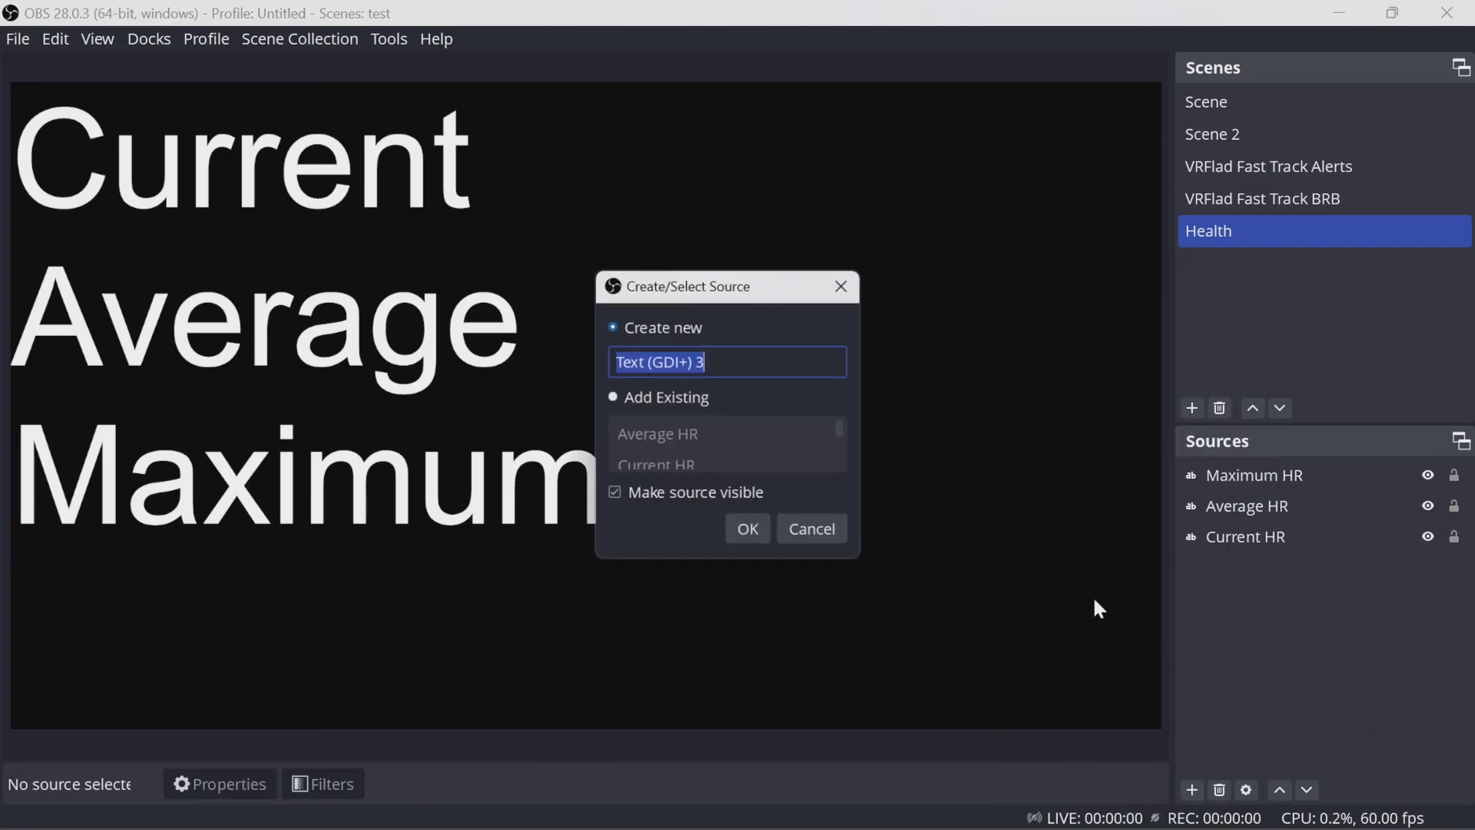
type("Mini")
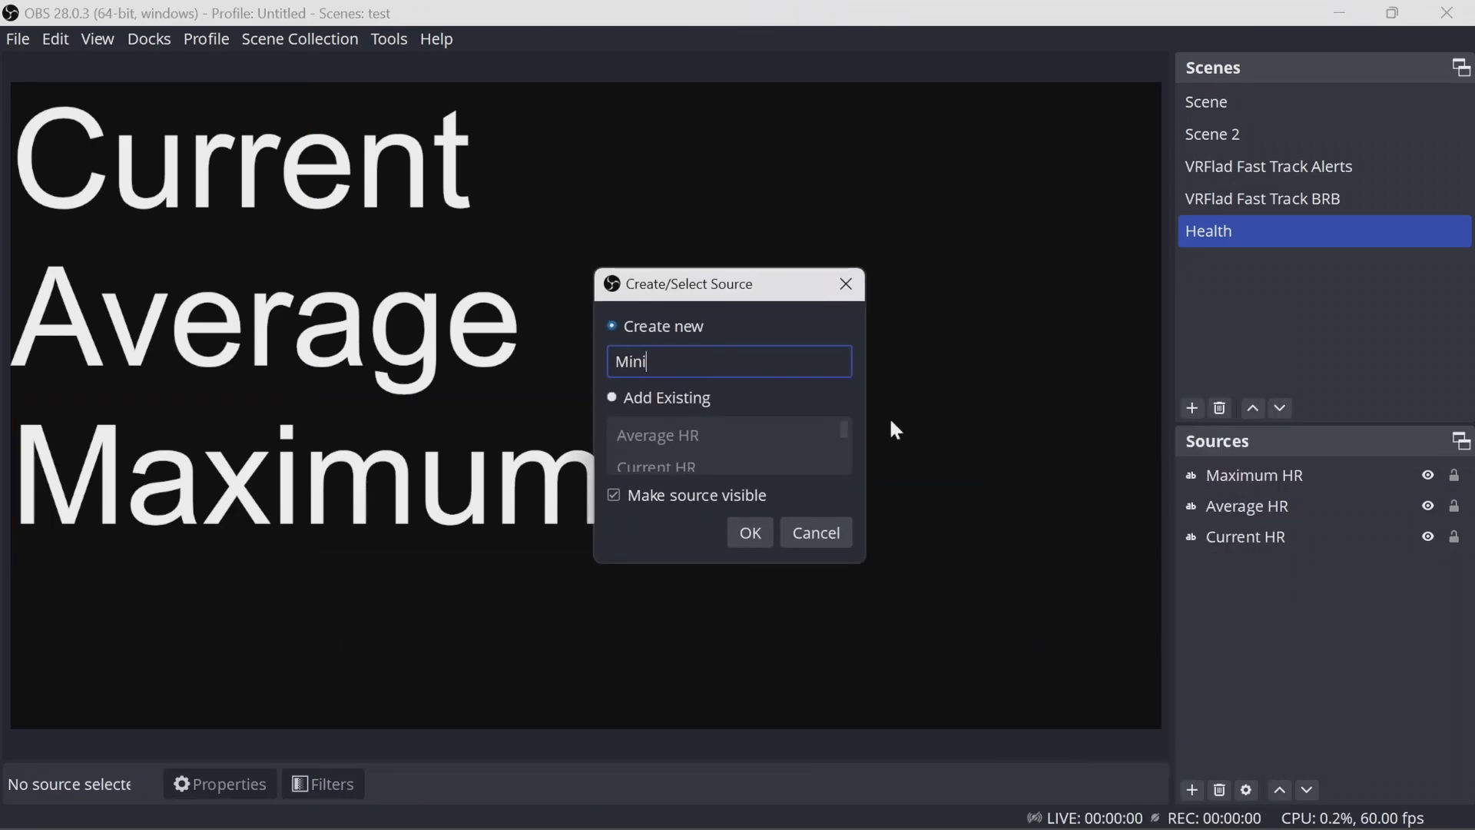
type("mum HR")
left_click(745, 536)
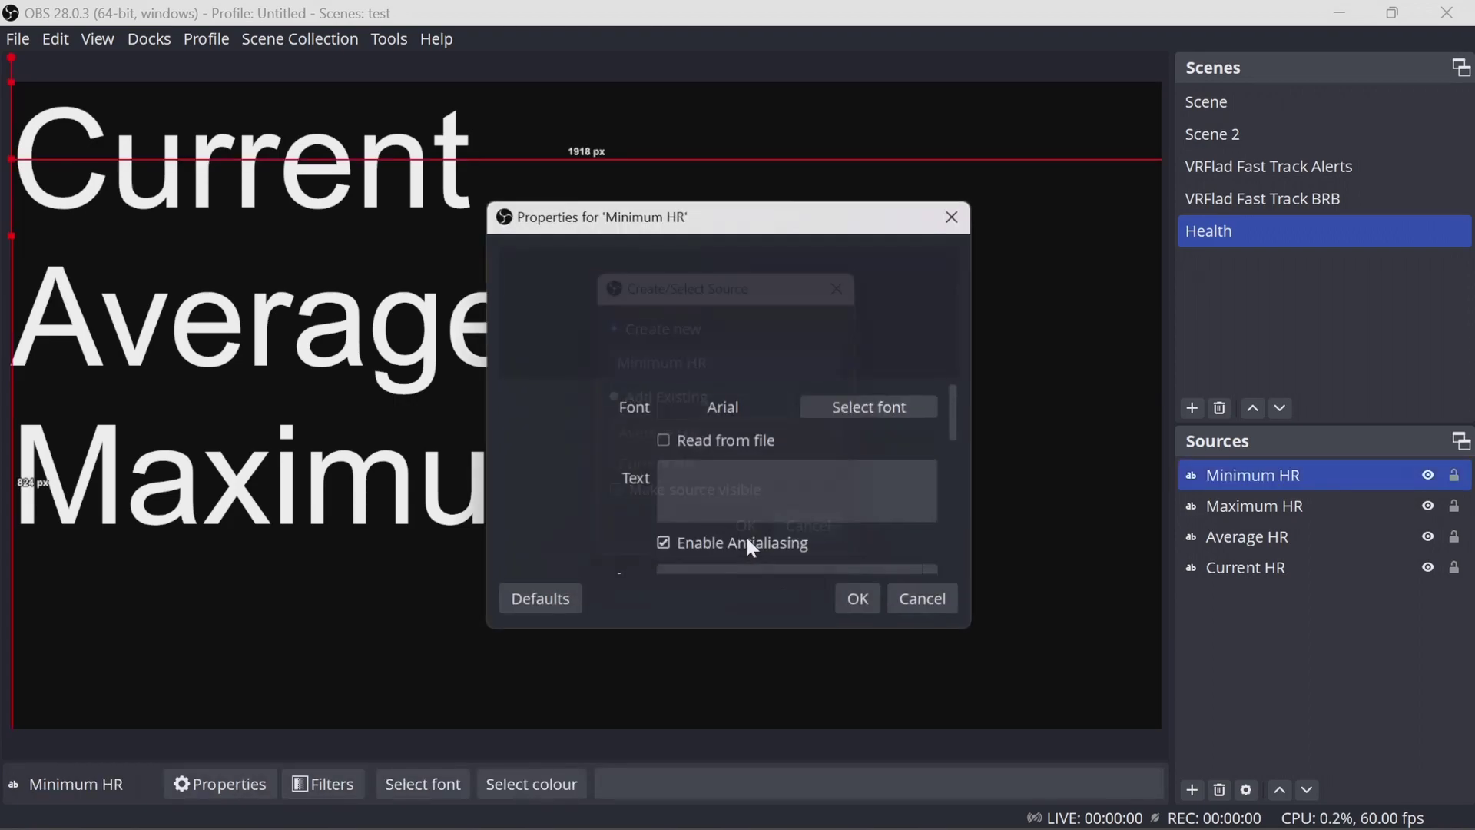
- Set the Minimum HR source's text to Minimum and place it below the Maximum text, about 70 px above the canvas's lower edge
left_click(822, 504)
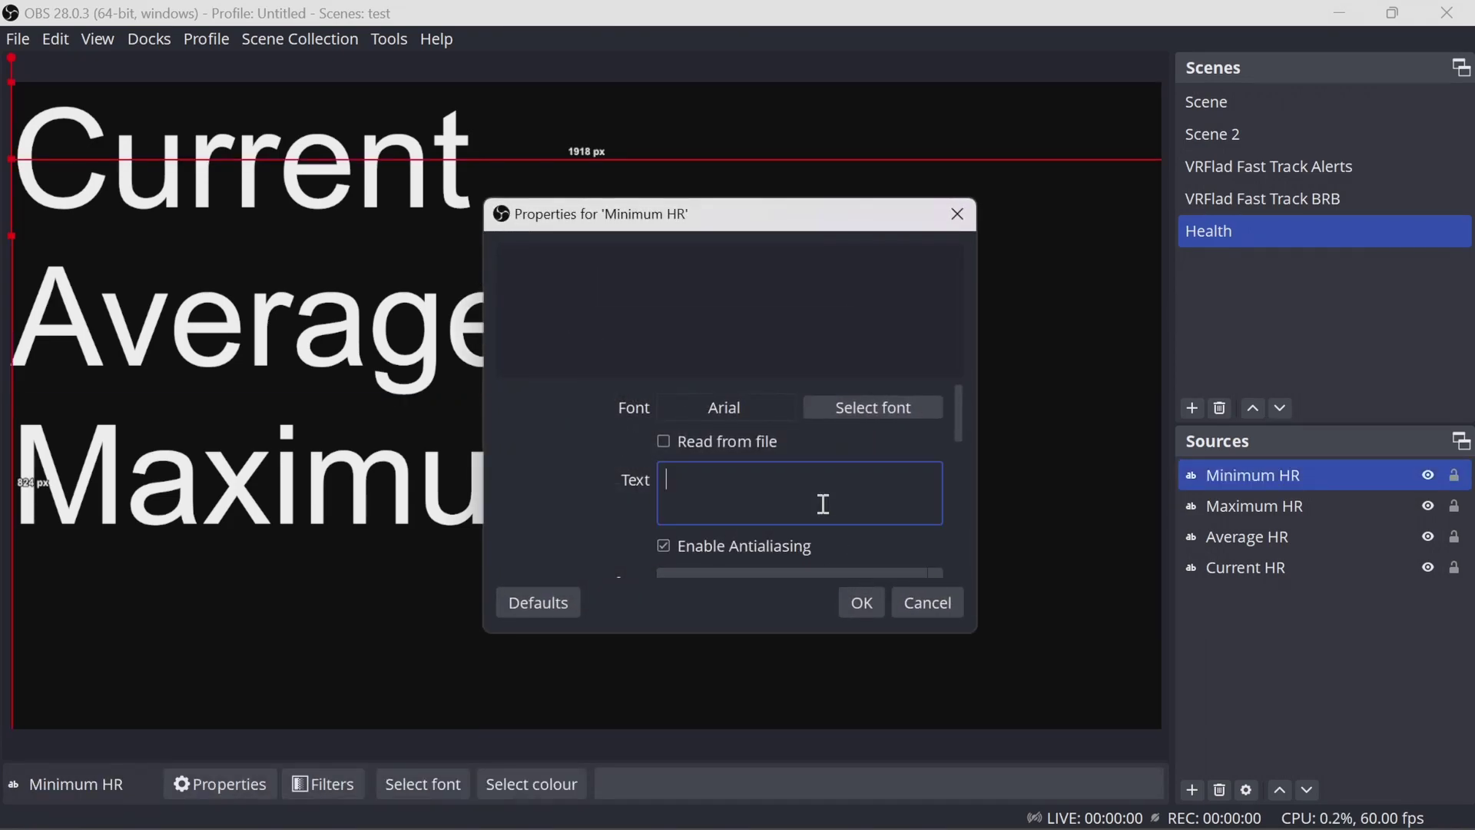
type("Minimum")
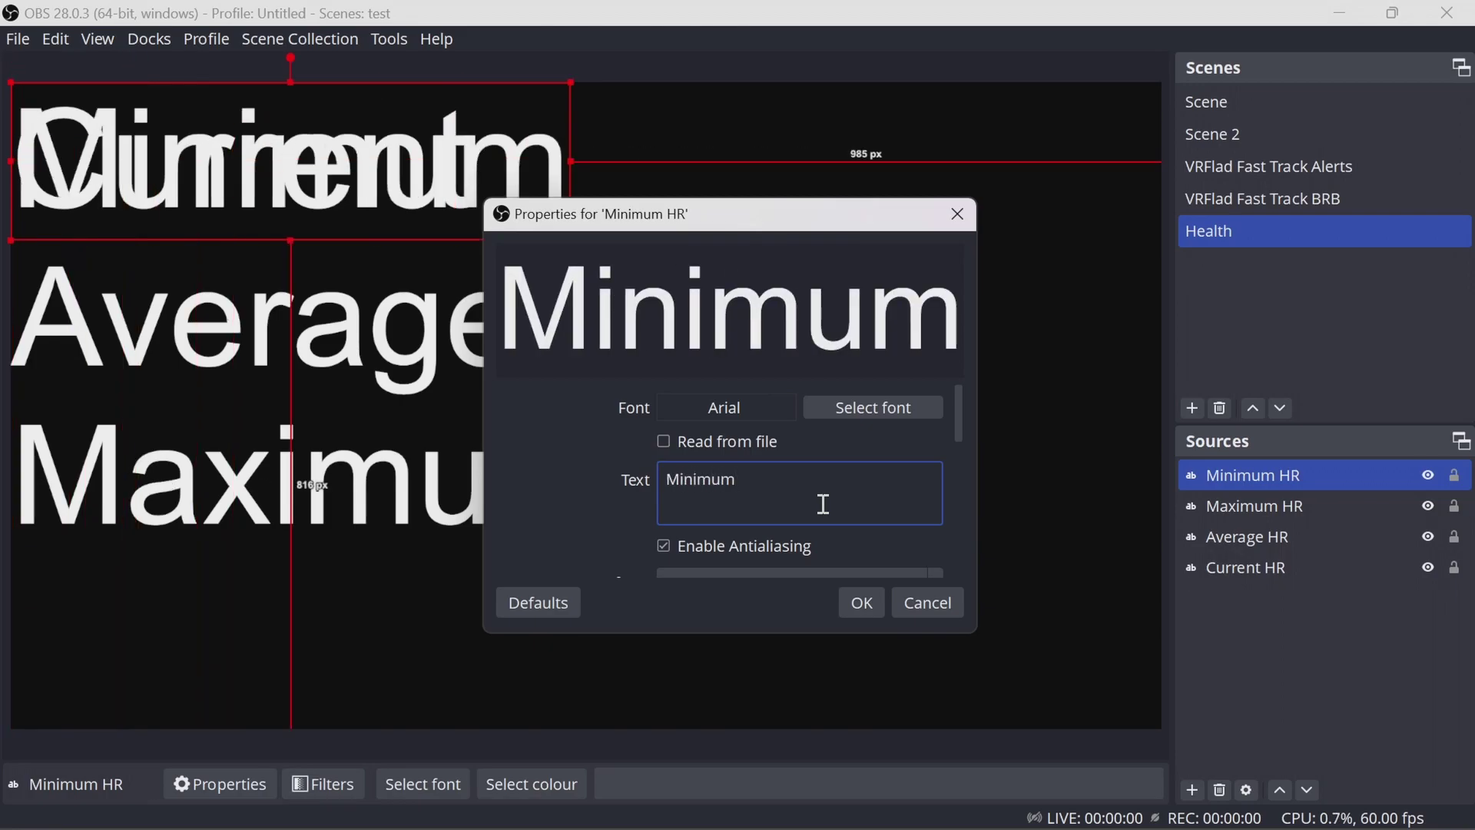
left_click(861, 602)
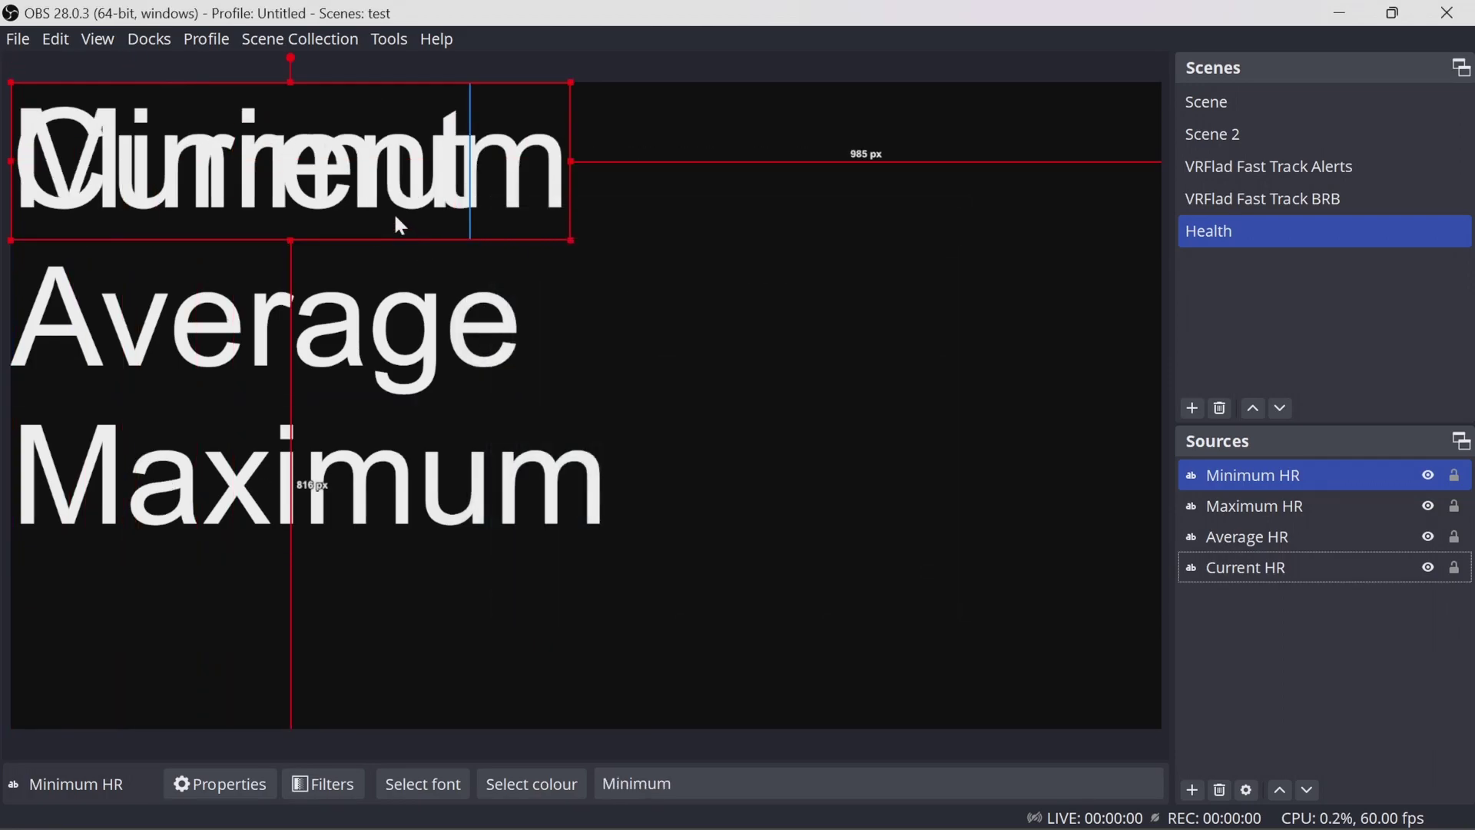
left_click_drag(395, 224, 393, 656)
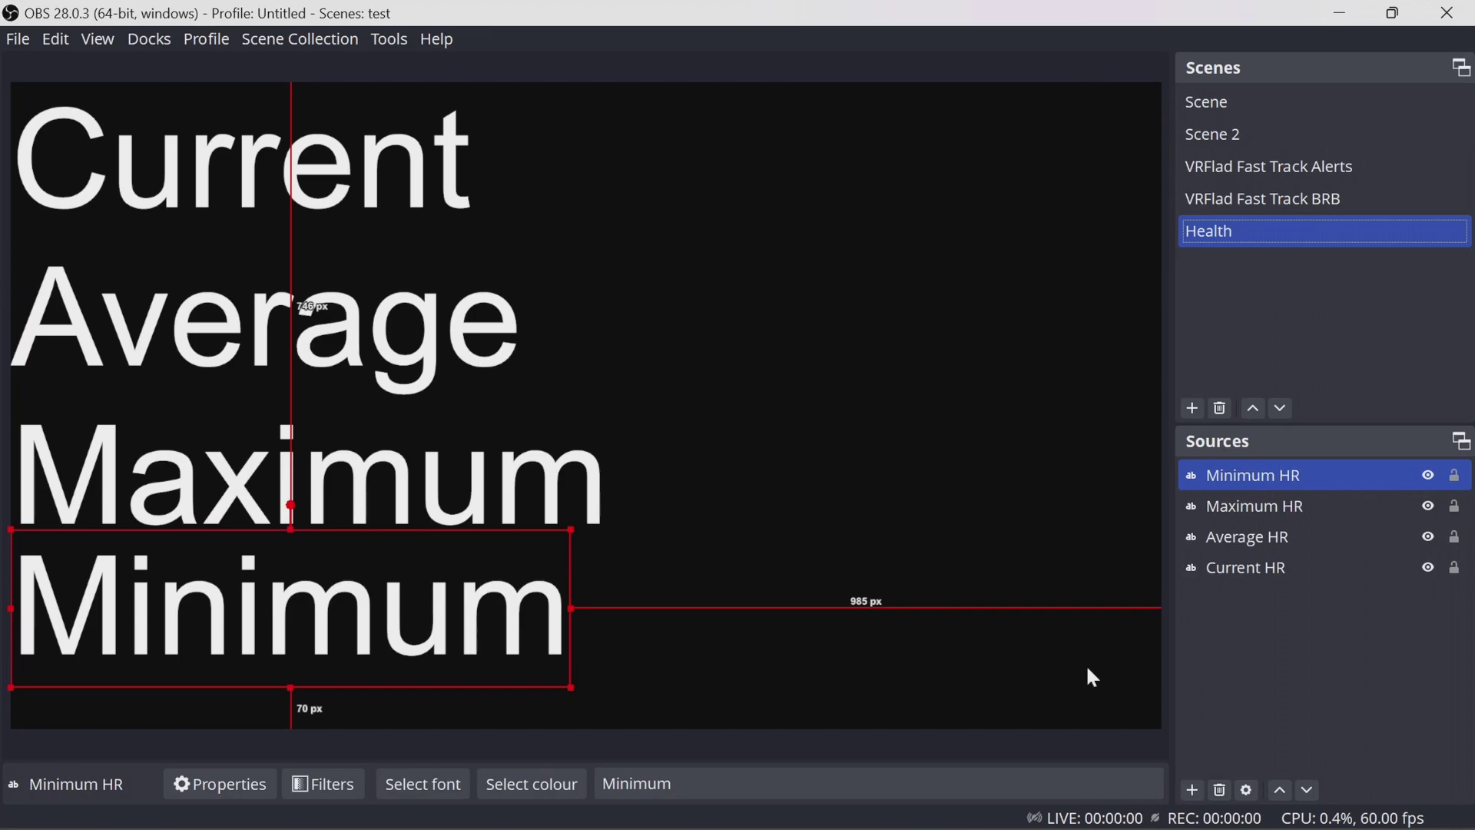
- Add the existing Health scene as a source in the scene named Scene
left_click(1219, 108)
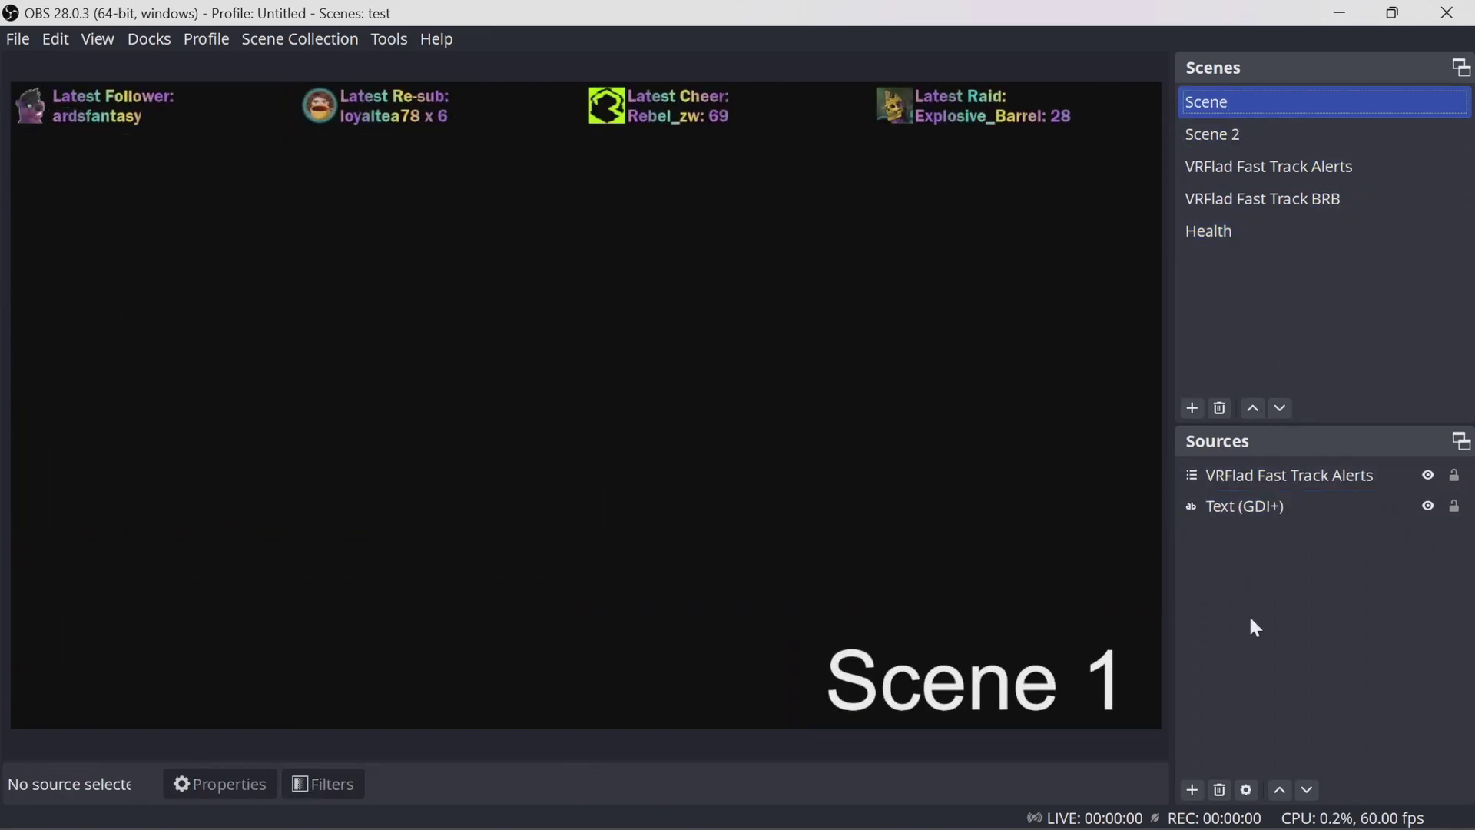
right_click(1236, 582)
mouse_move(1274, 587)
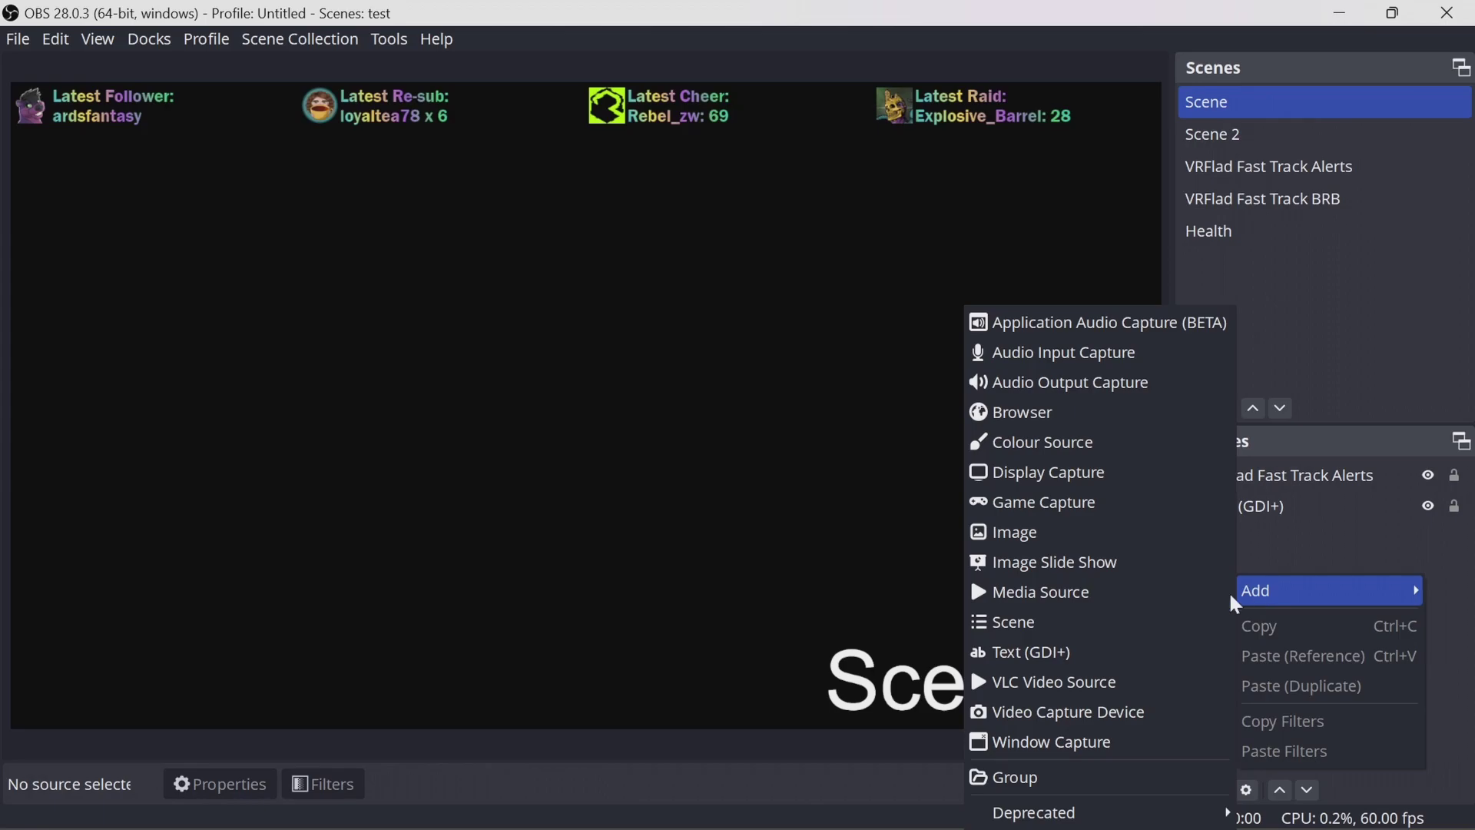
left_click(1070, 616)
left_click(722, 432)
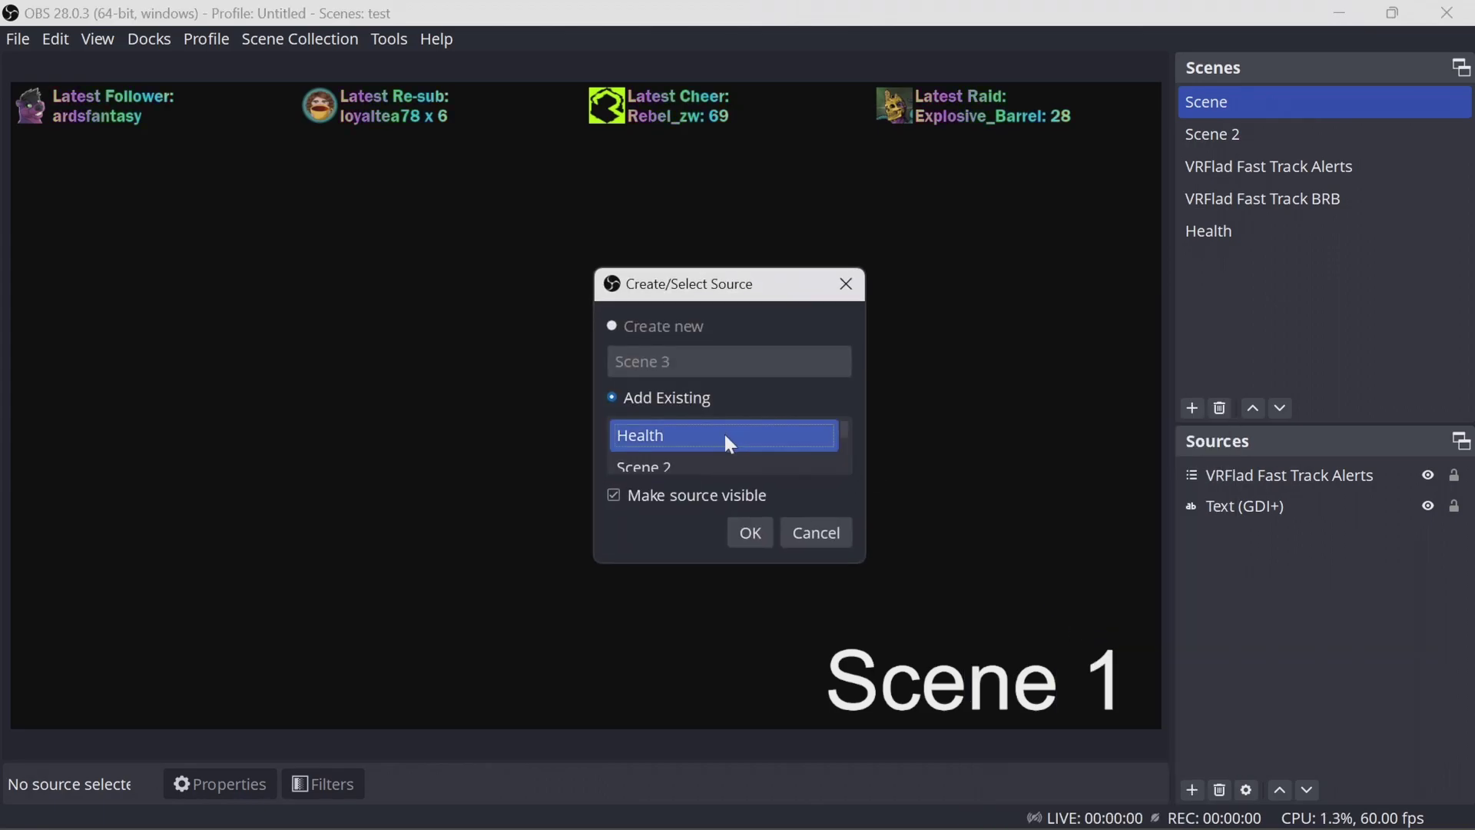
left_click(758, 530)
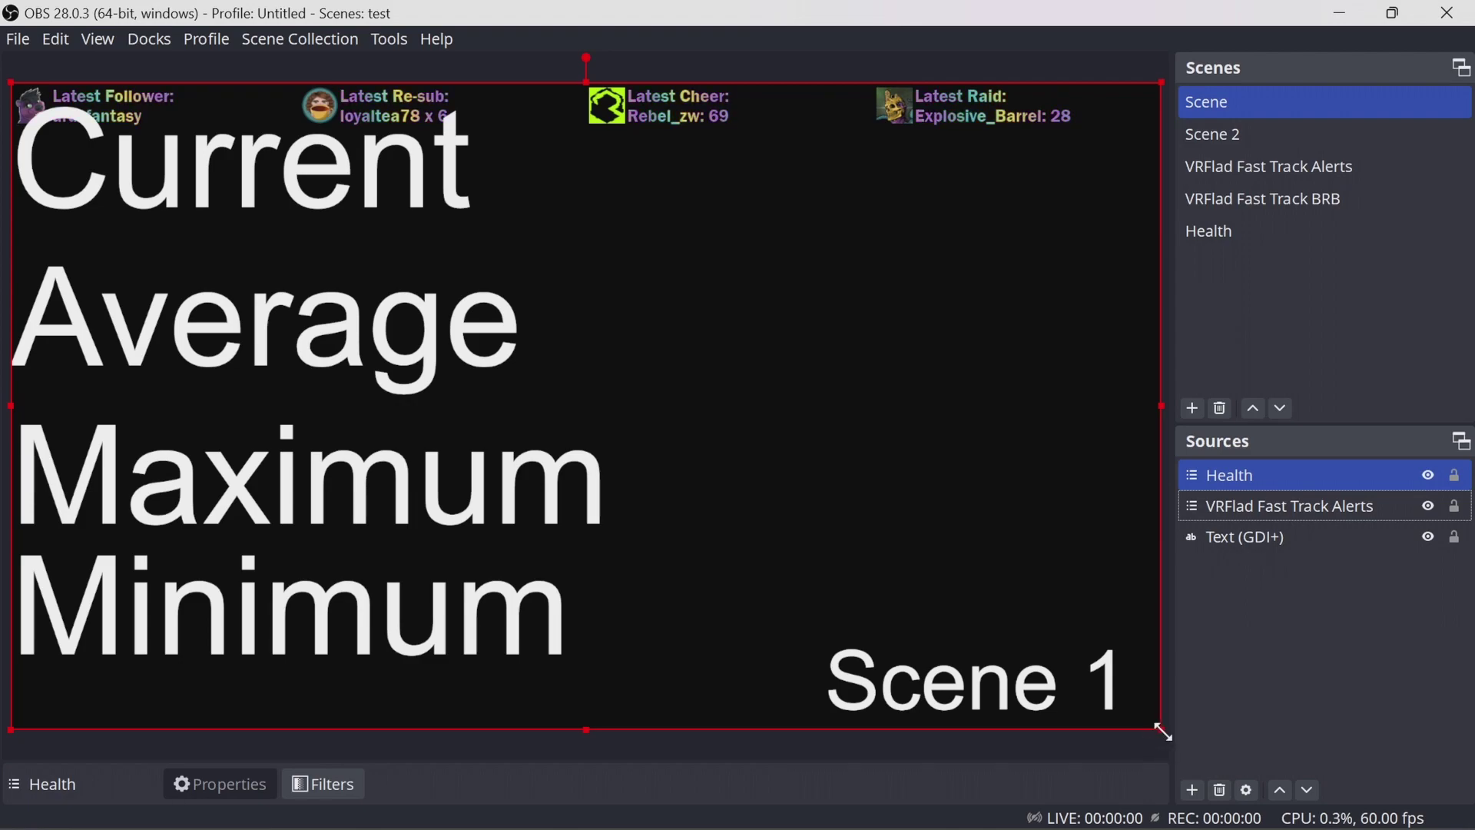
- Shrink the Health source to fit below the alerts row and crop off the empty area beside its text
left_click_drag(1162, 732, 267, 352)
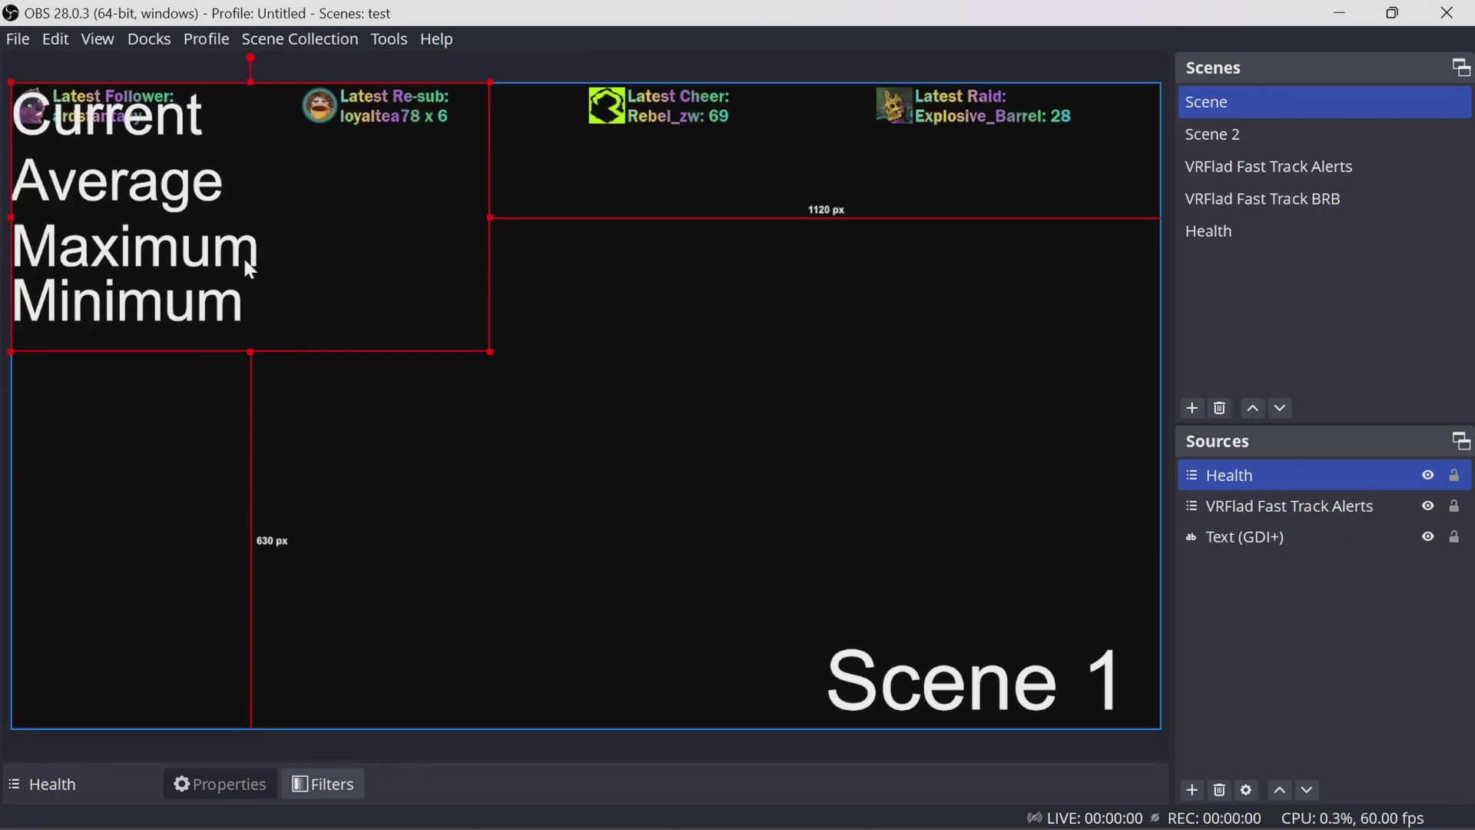
left_click_drag(247, 247, 295, 494)
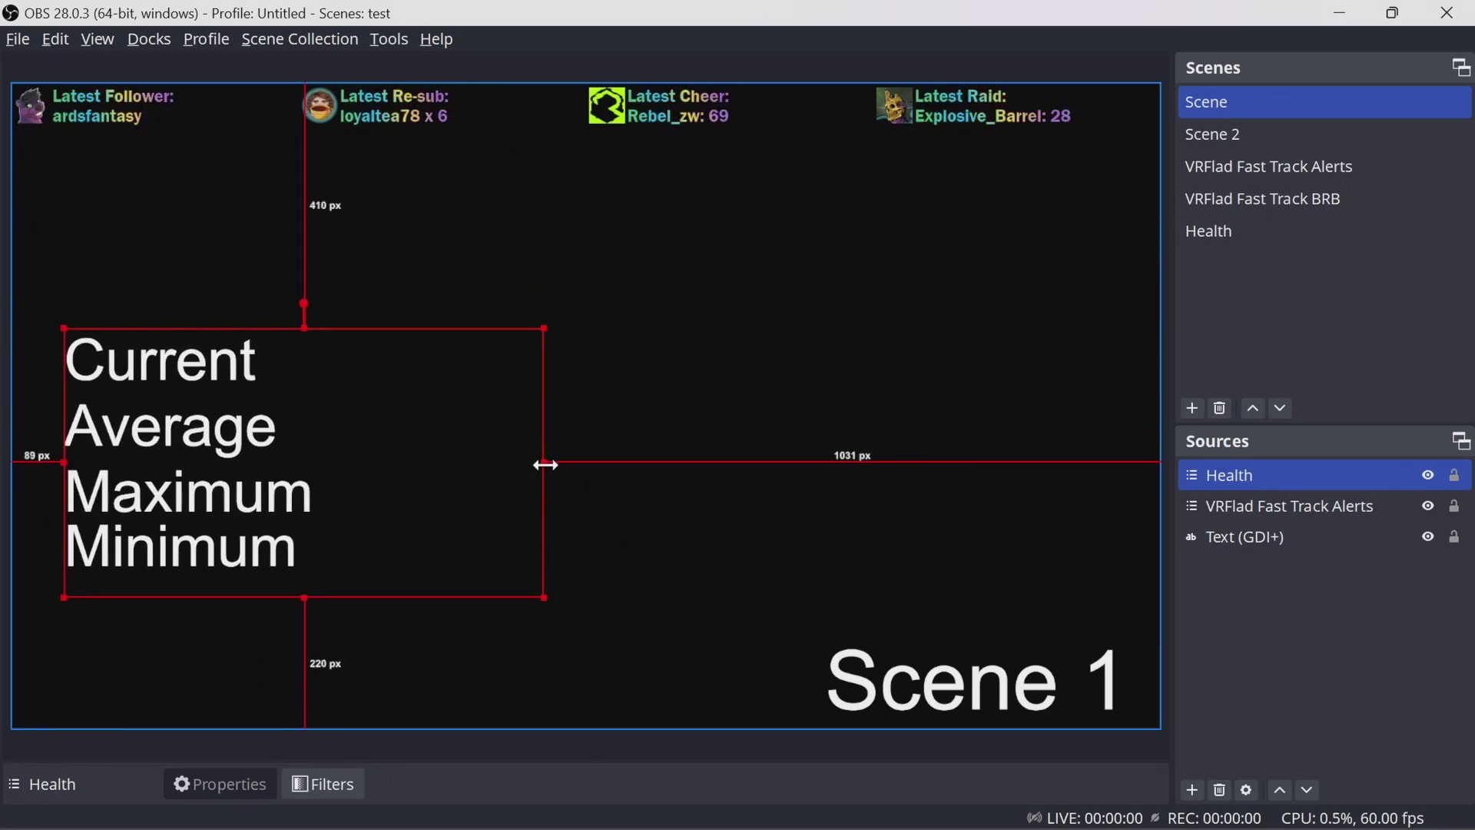
mouse_move(546, 464)
left_mouse_down()
mouse_move(207, 460)
mouse_move(335, 460)
left_mouse_up()
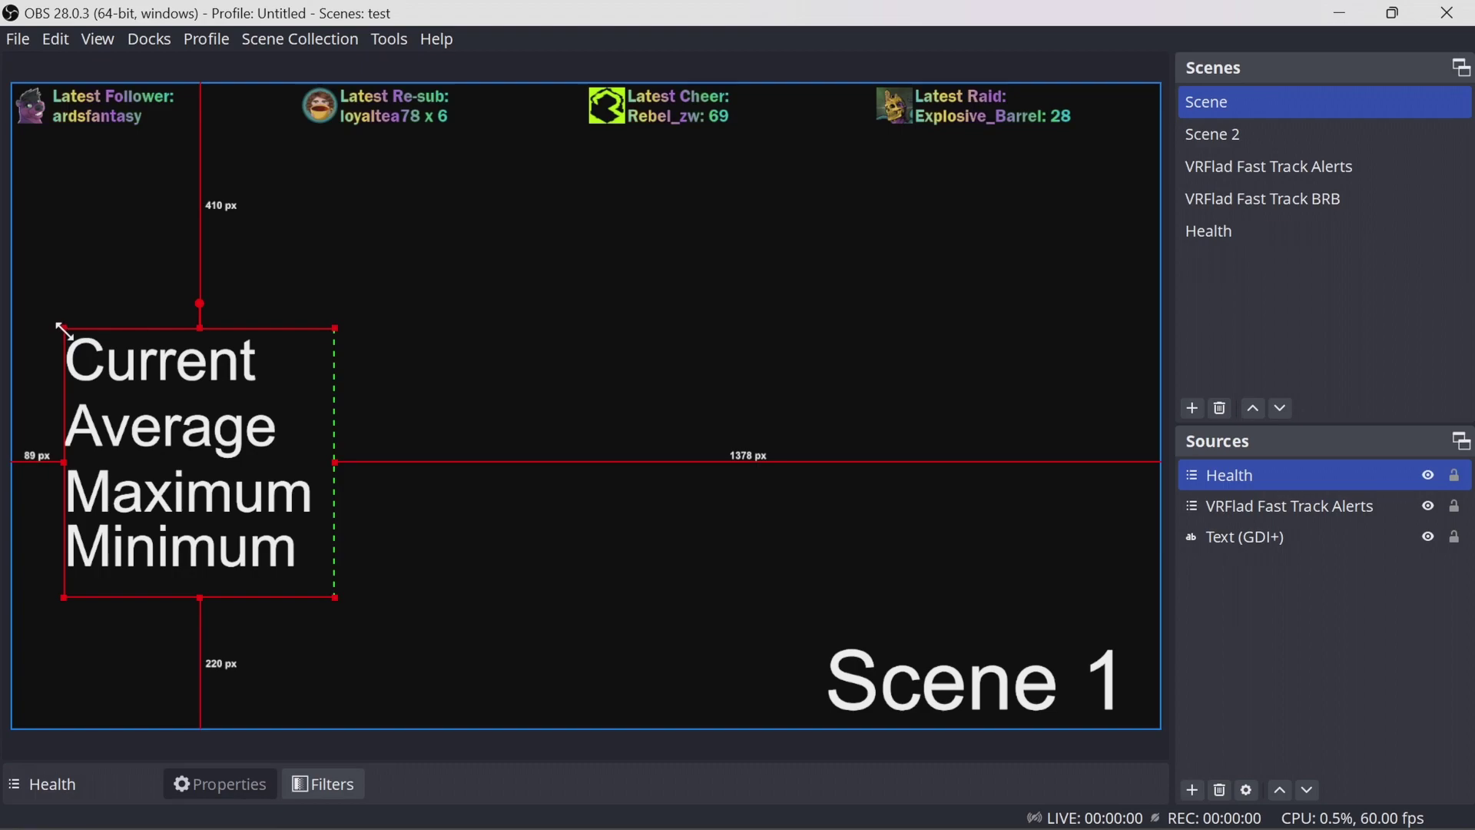
- Scale the Health source down further and place it in the canvas's lower-left corner, about 47 px from the left and 44 px from the bottom
left_click_drag(63, 328, 159, 460)
mouse_move(238, 522)
left_mouse_down()
mouse_move(247, 560)
mouse_move(115, 609)
mouse_move(119, 590)
left_mouse_up()
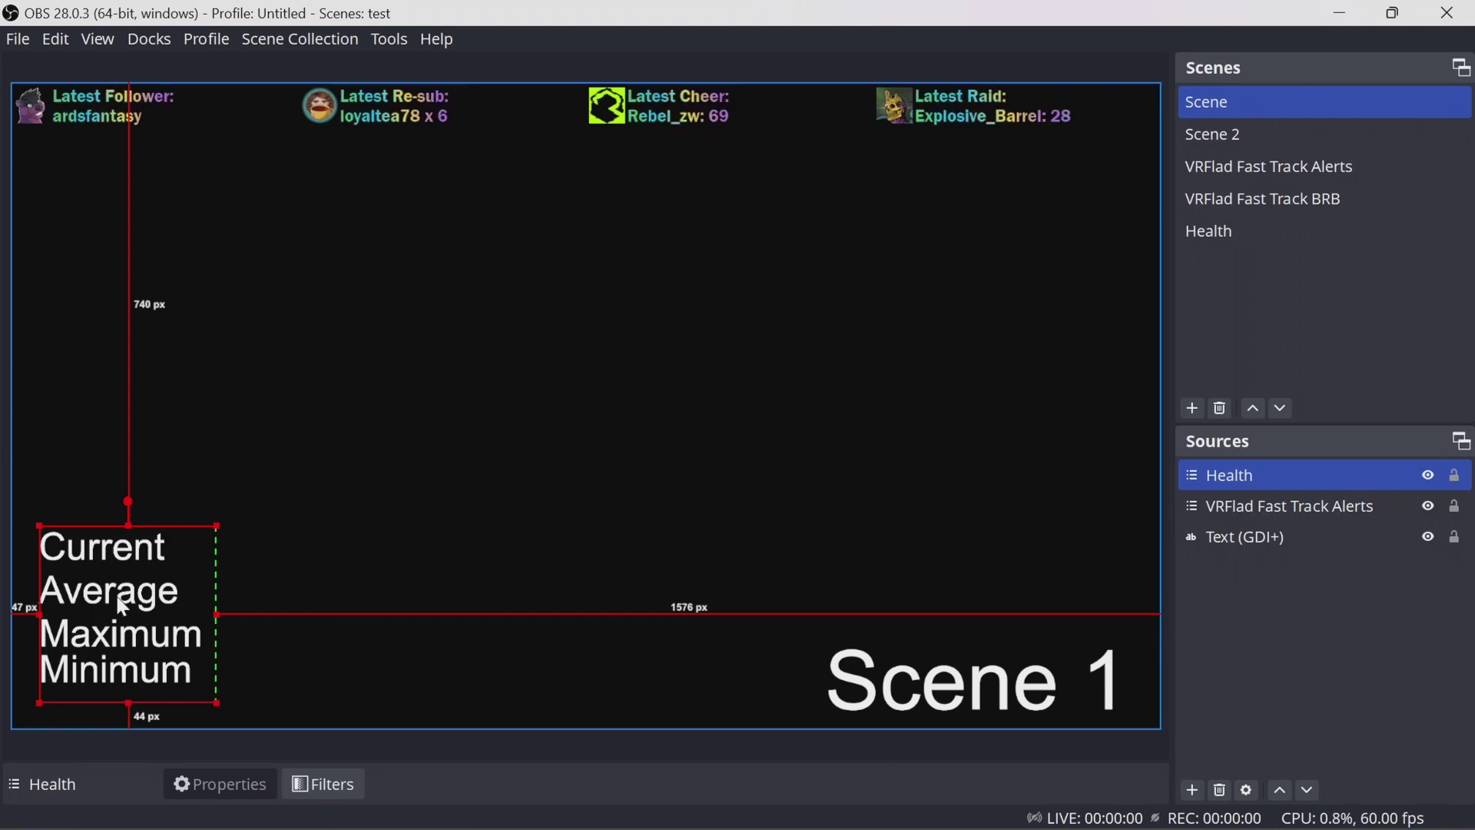
- Add a Colour Correction filter named Red to the Health scene
left_click(1251, 233)
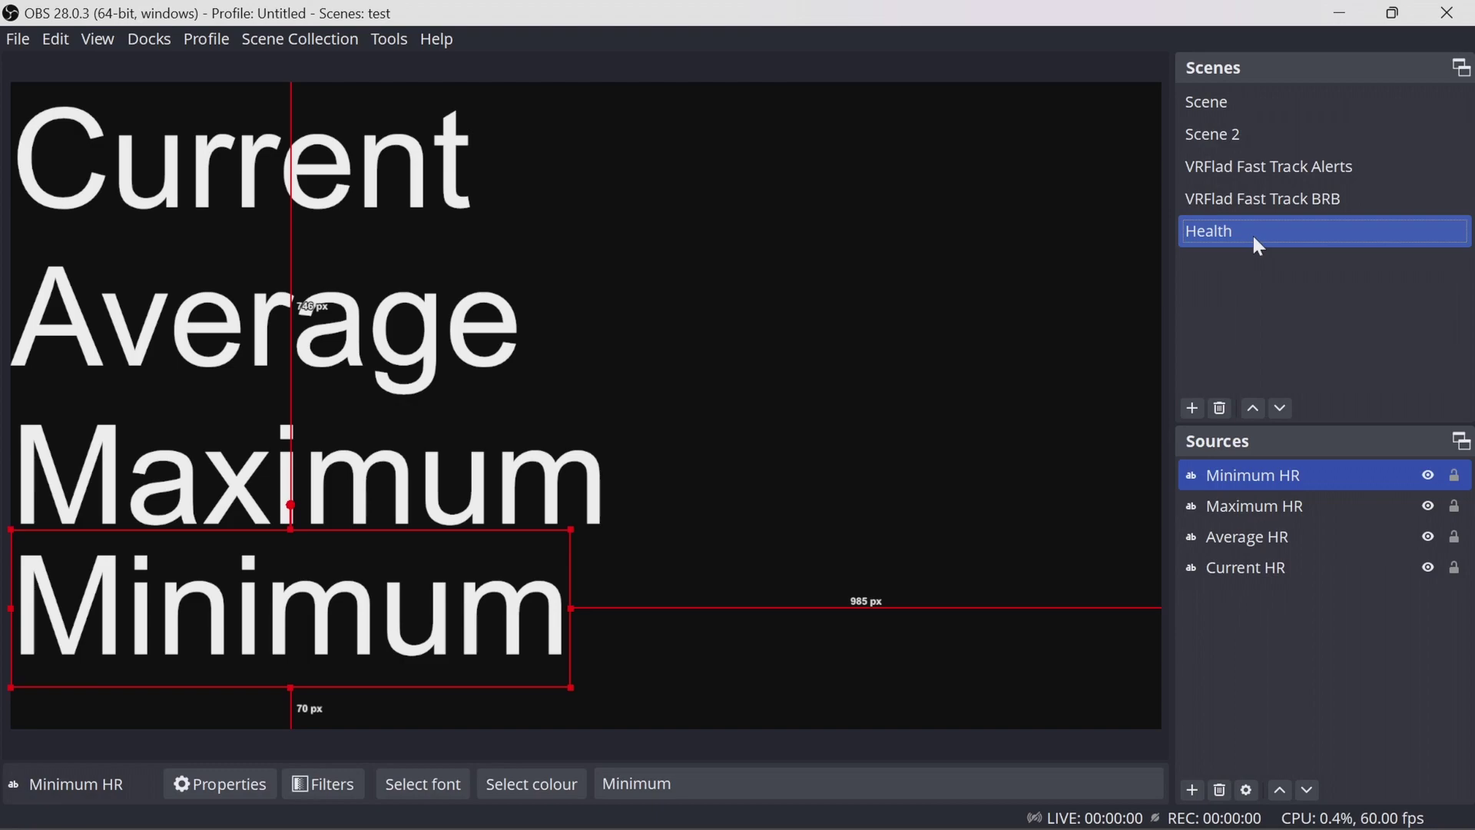
right_click(1253, 238)
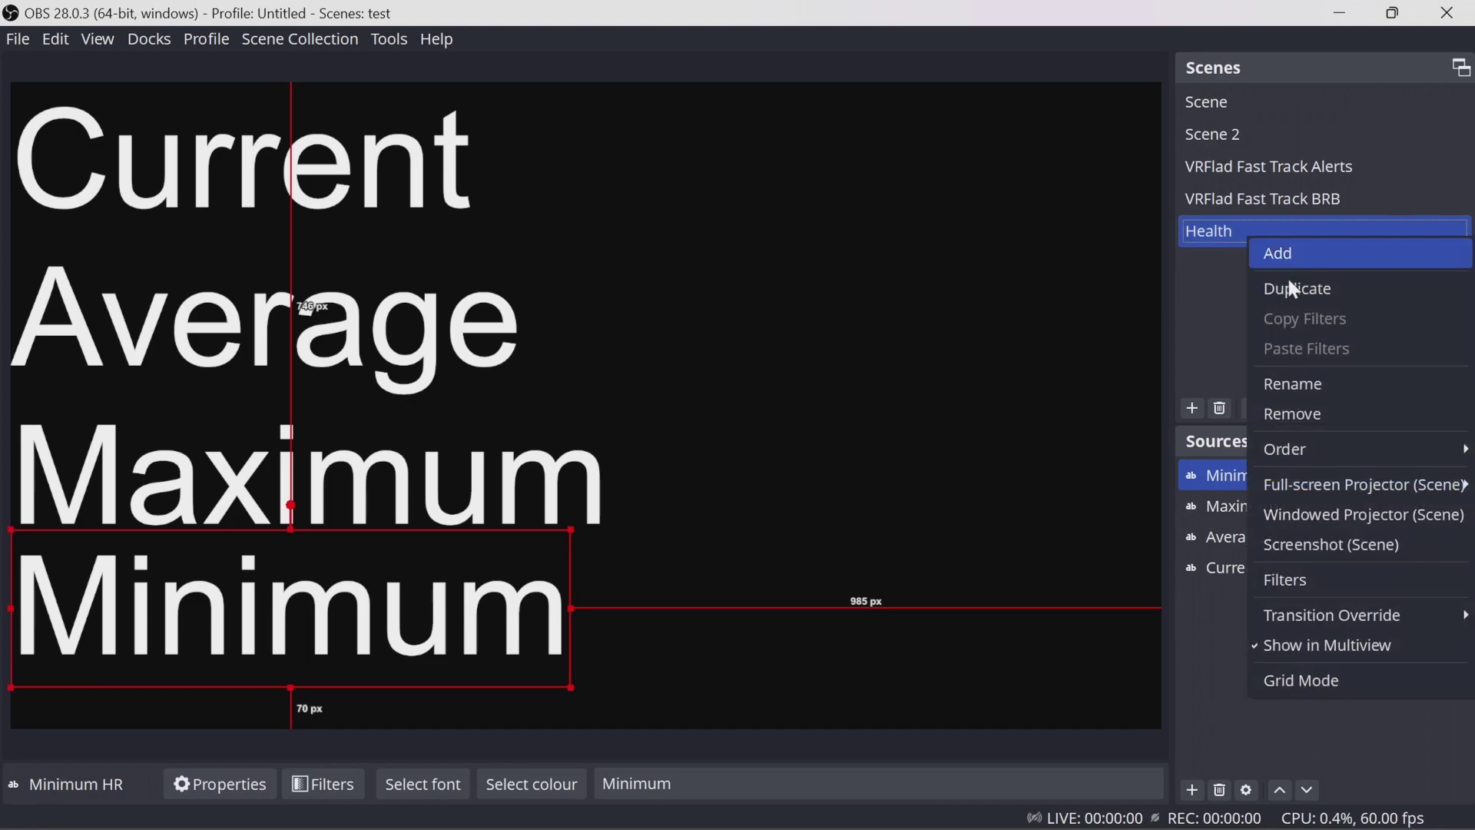
left_click(1324, 577)
right_click(441, 222)
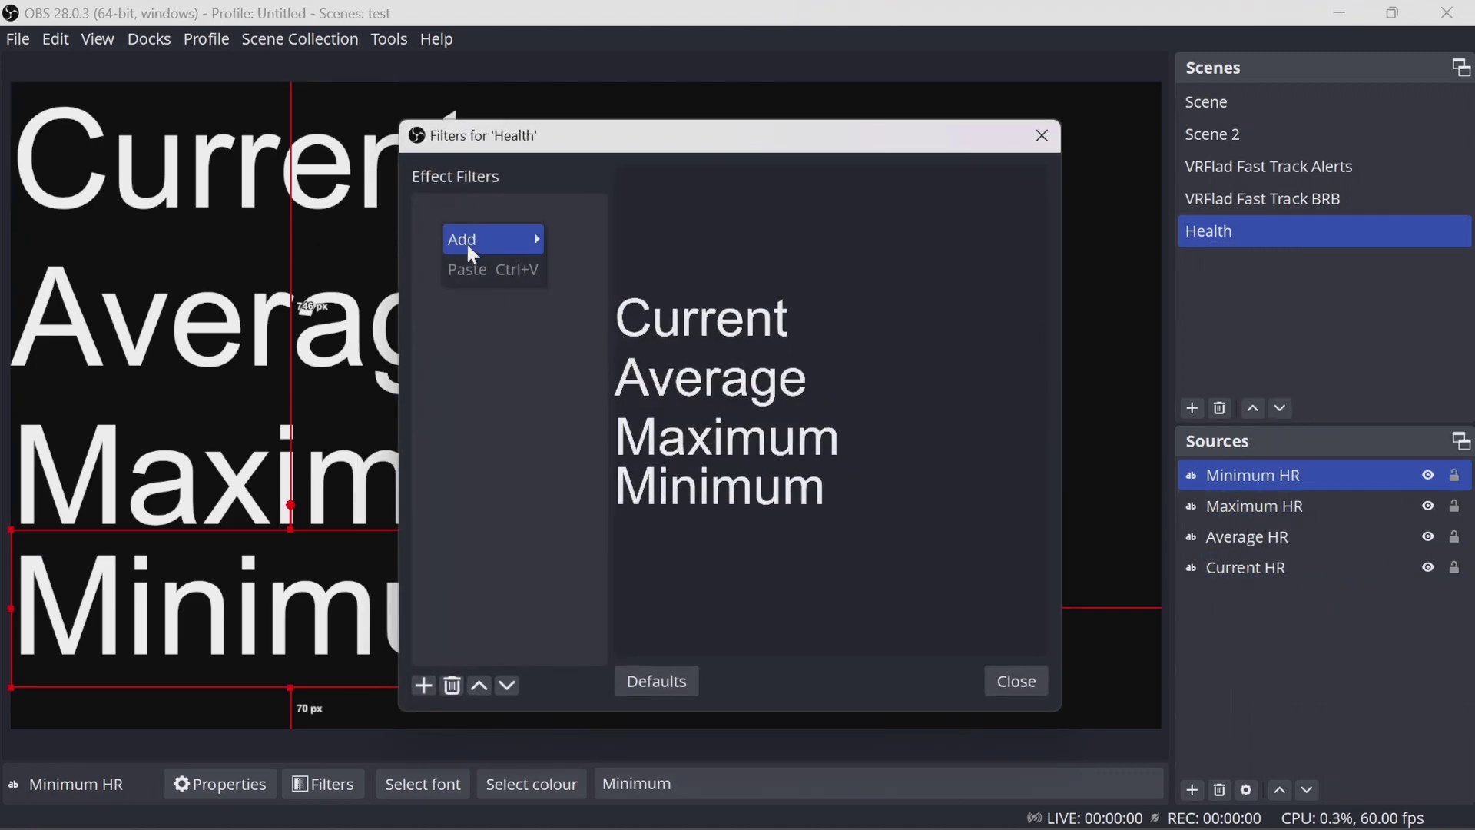
mouse_move(465, 241)
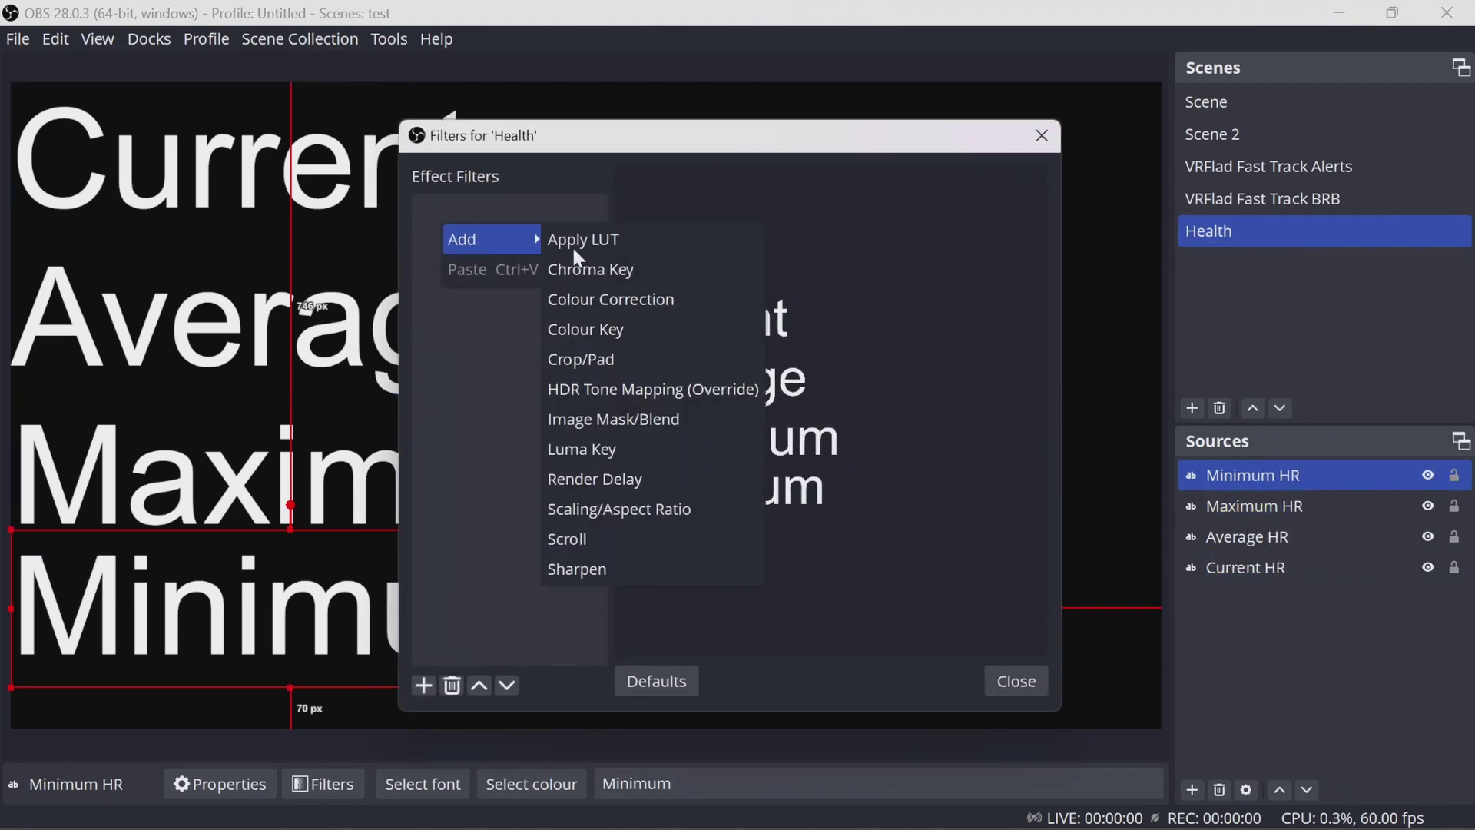
left_click(615, 298)
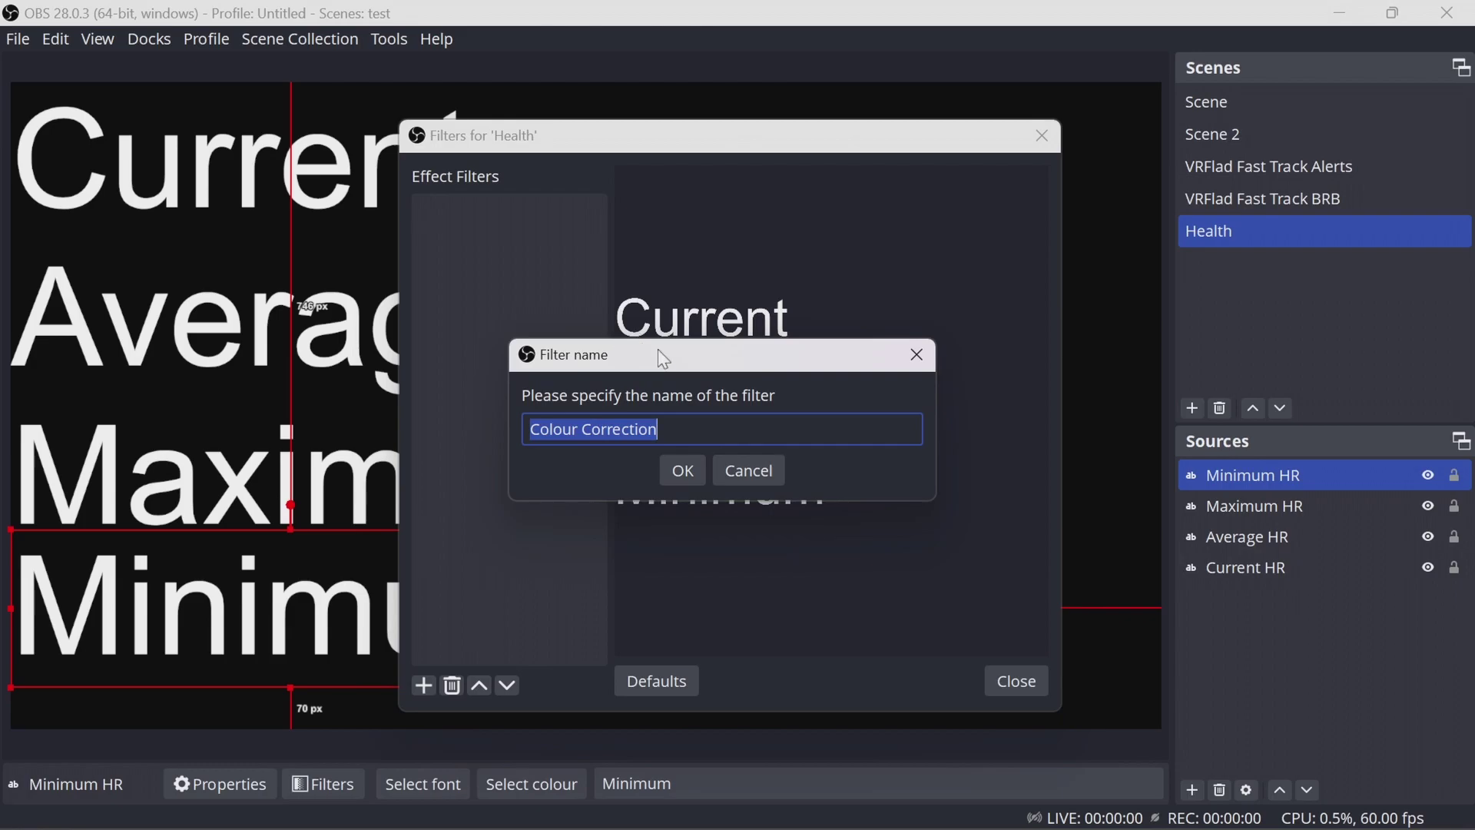
type("Red")
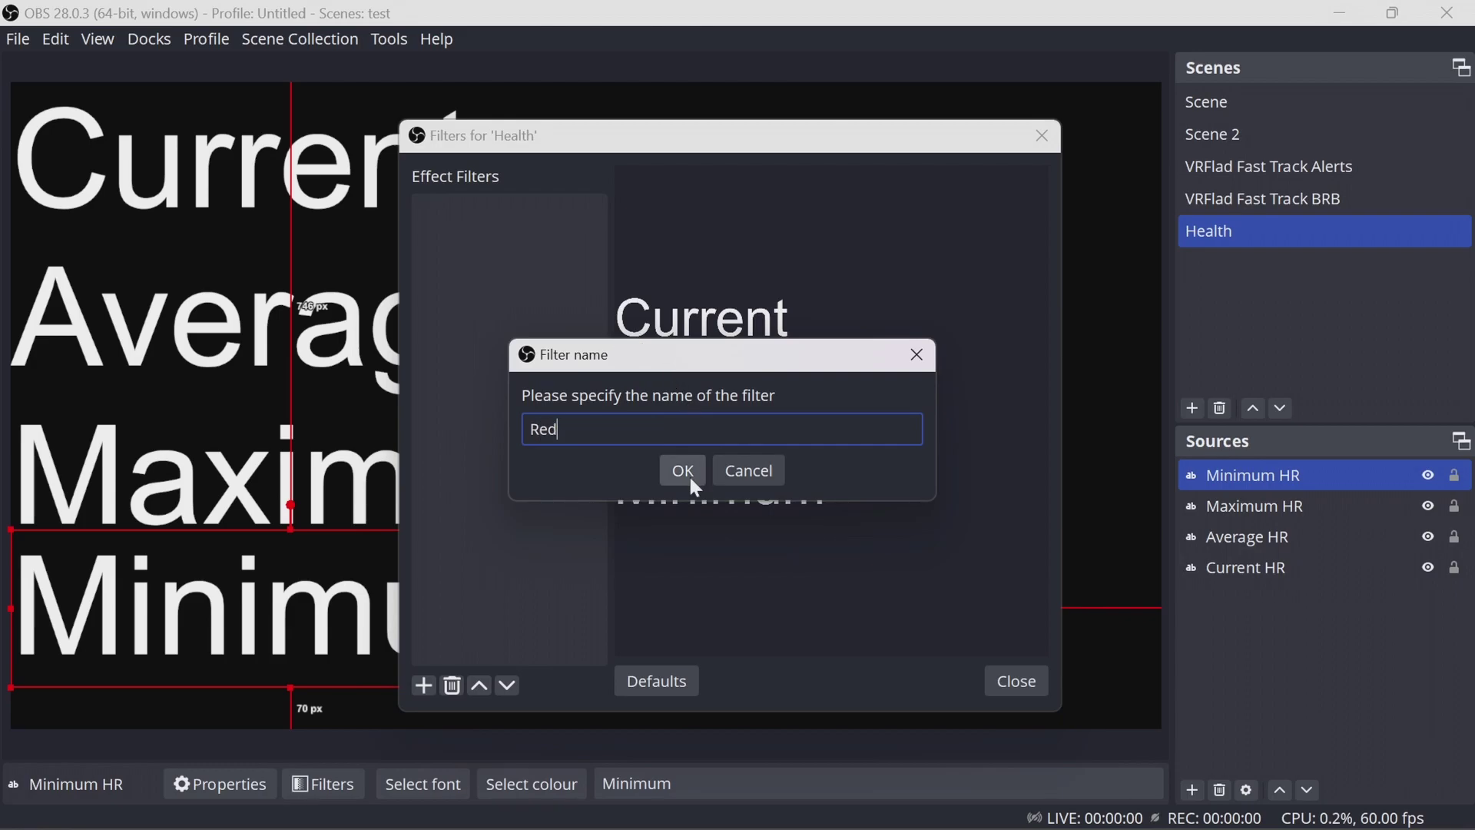
left_click(686, 472)
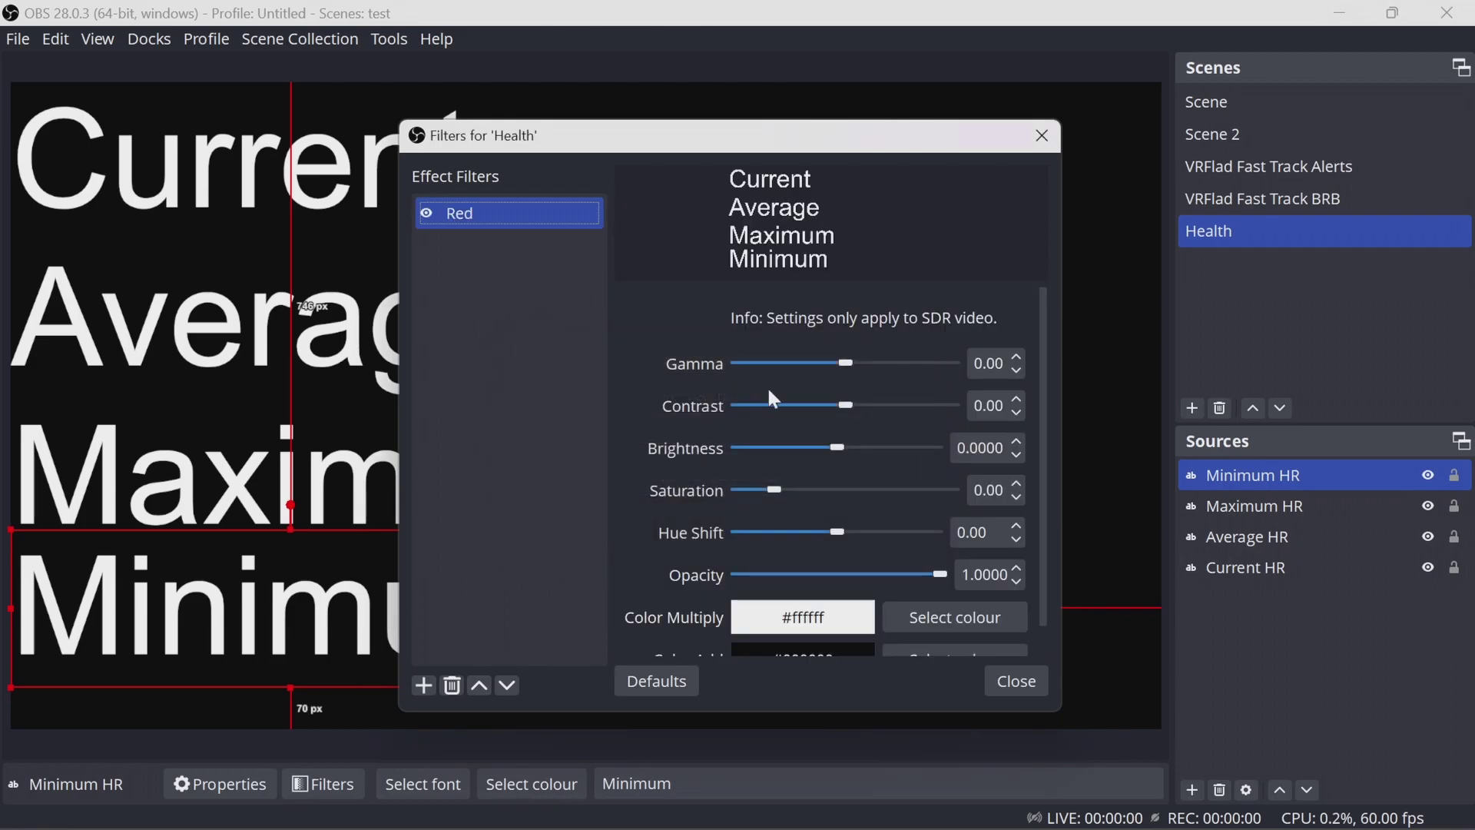
- Set the Red filter's Color Multiply to #ff0000 and disable the filter
left_click(955, 617)
left_click(519, 329)
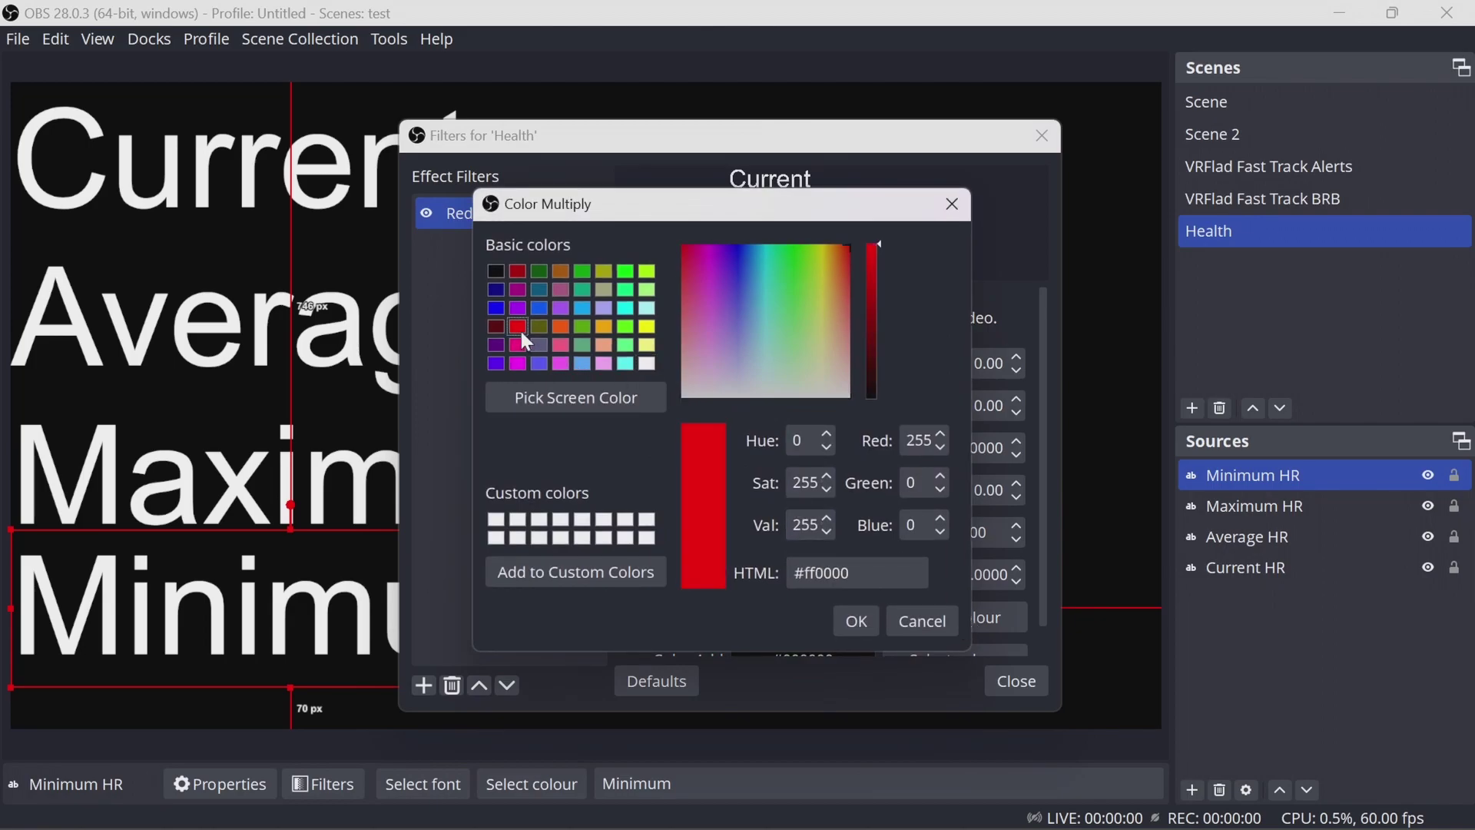
left_click(858, 623)
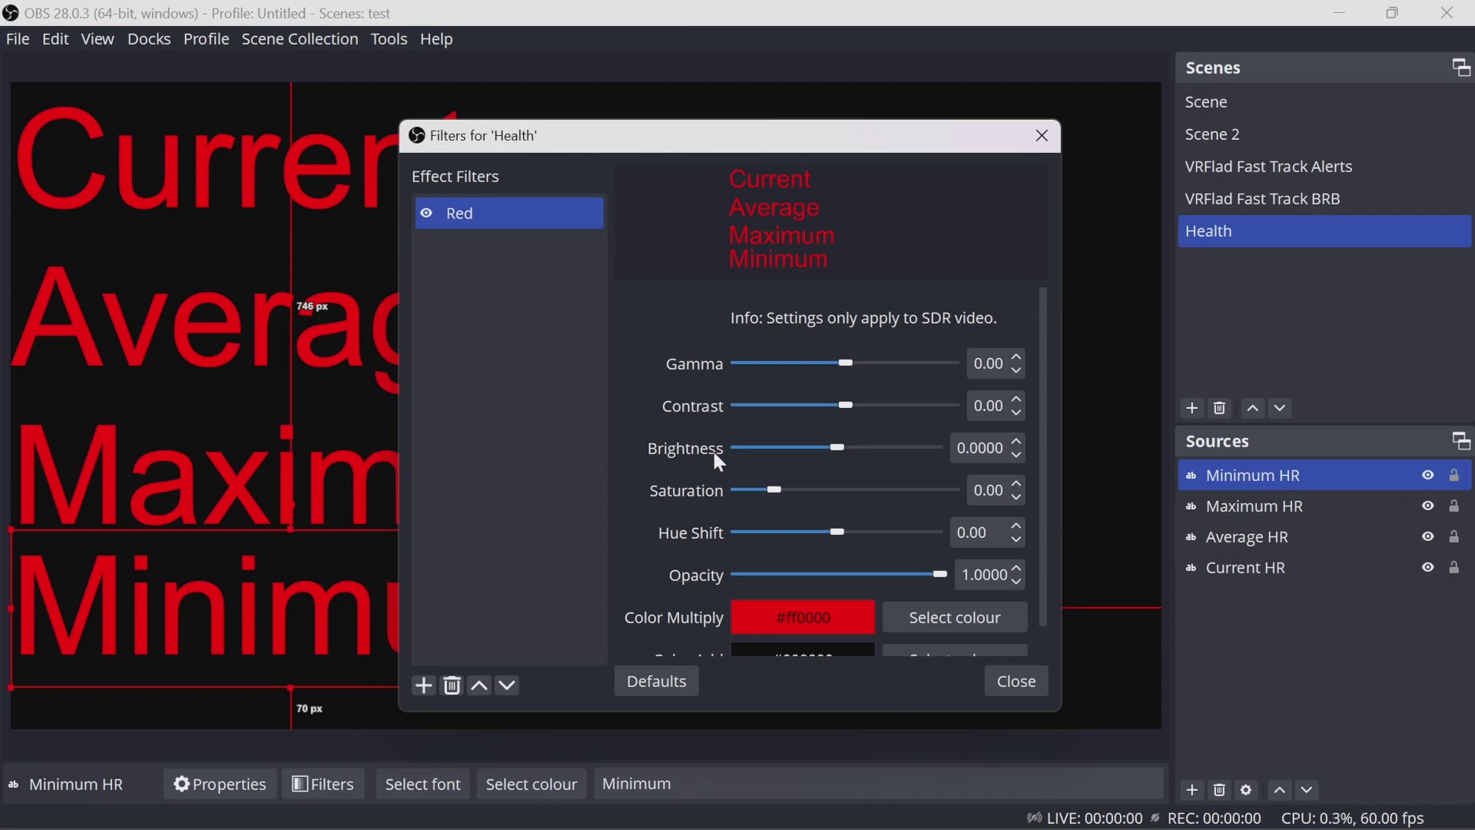
left_click(427, 213)
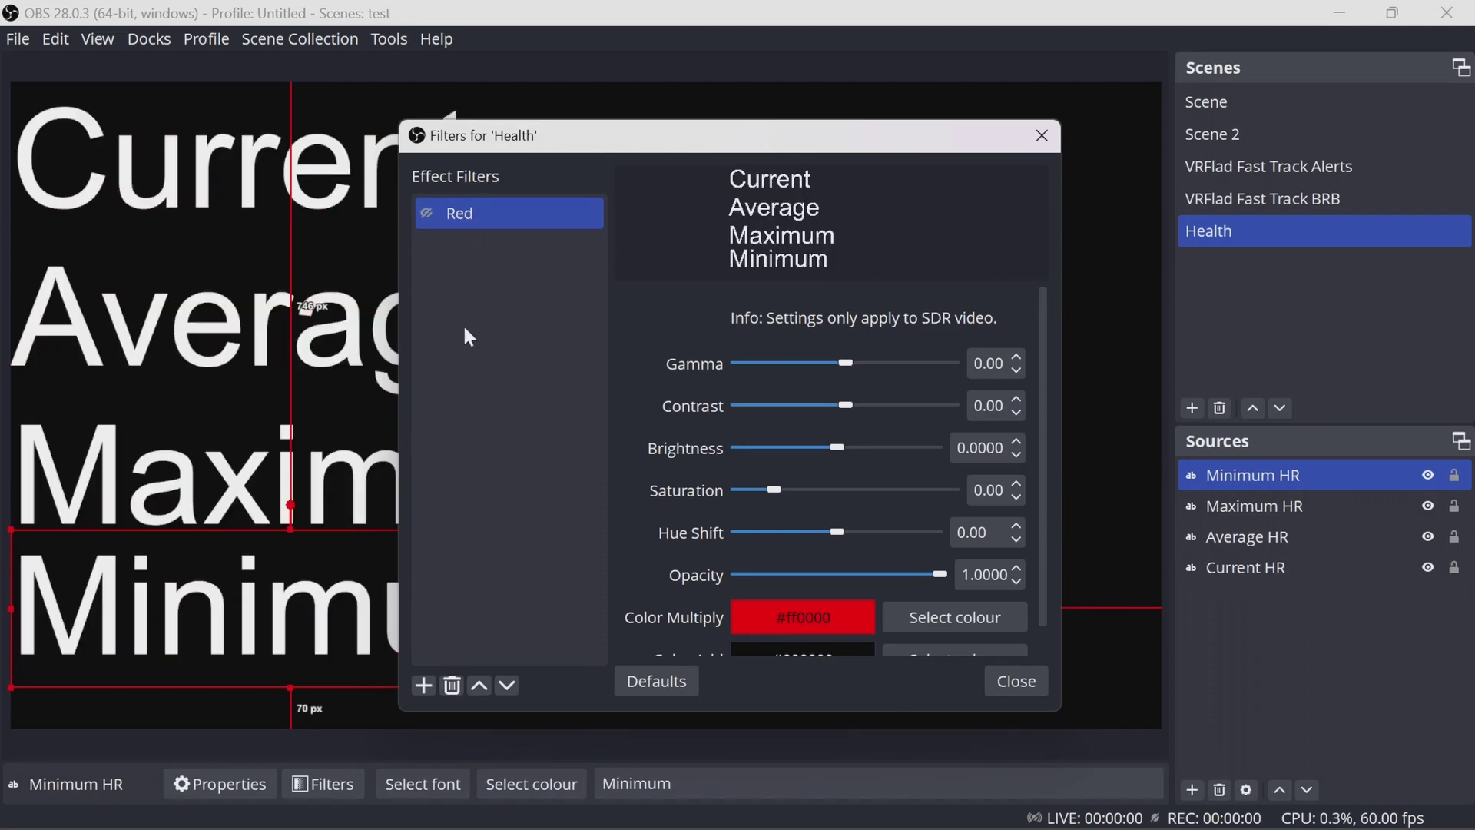
- Add a second Colour Correction filter to the Health scene, named Orange
right_click(466, 338)
mouse_move(544, 361)
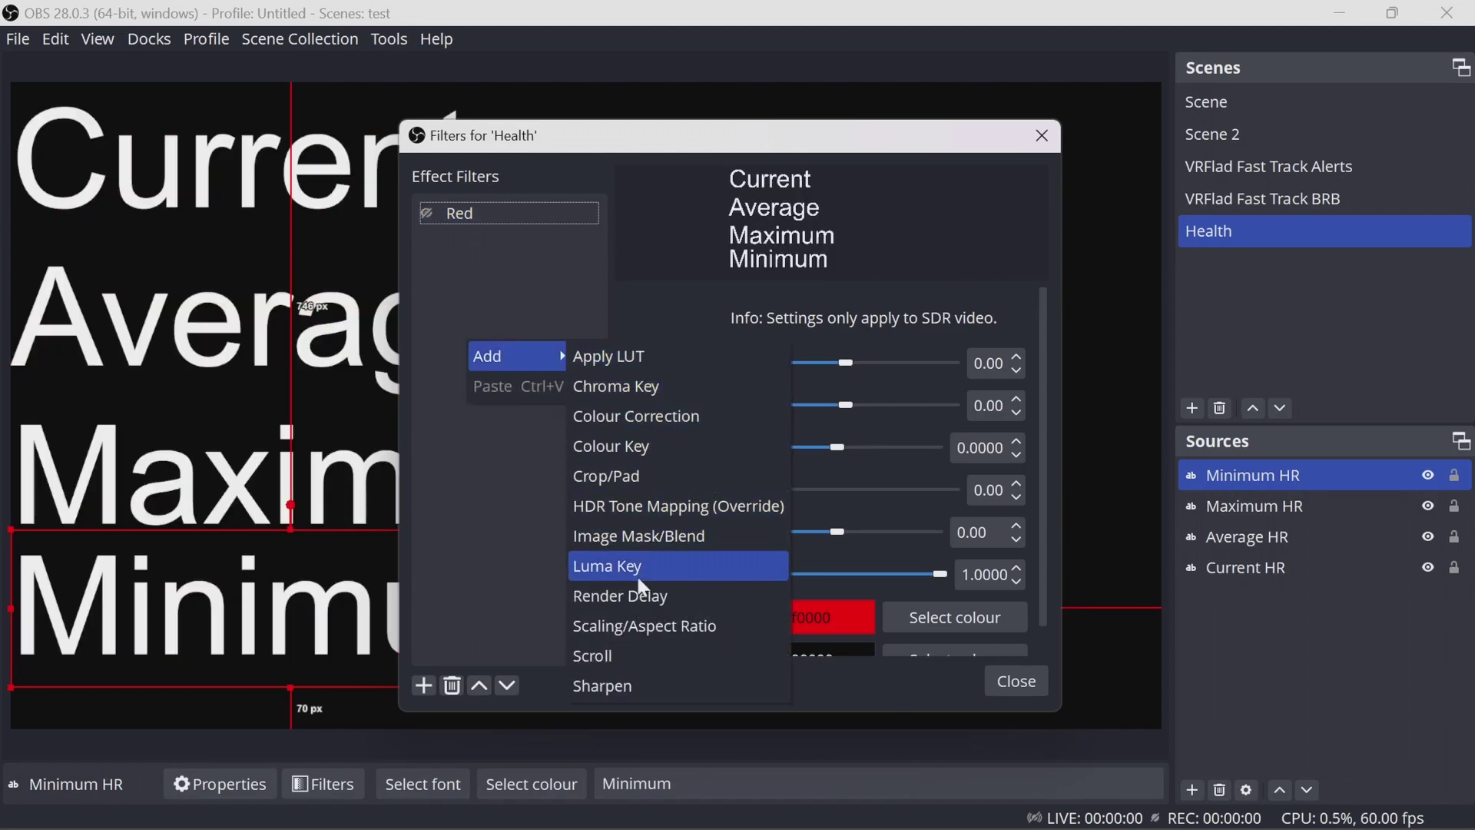
left_click(650, 418)
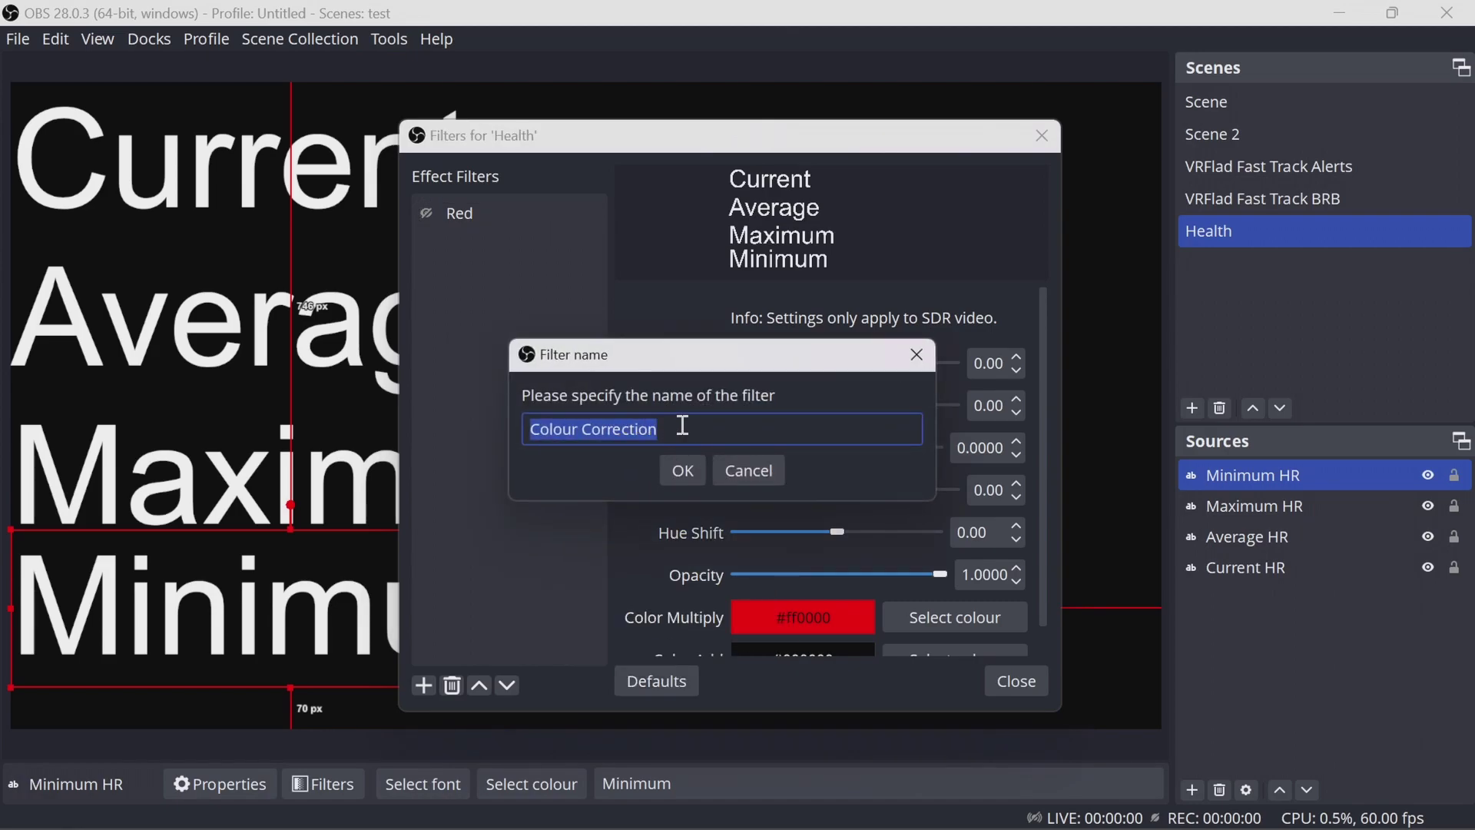
type("Orange")
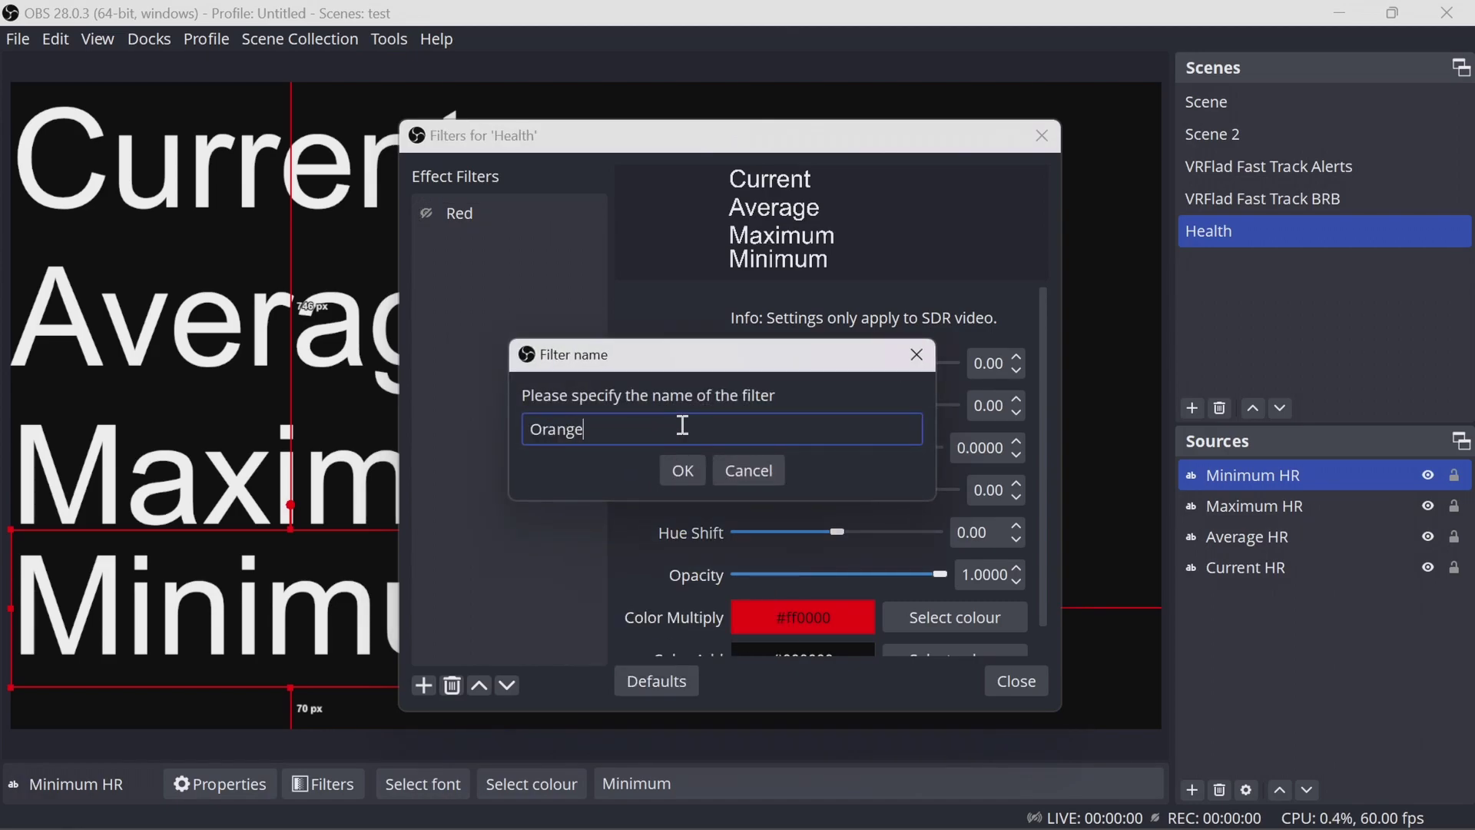
left_click(695, 471)
- Set the Orange filter's Color Multiply to the basic orange #ffaa00
left_click(920, 628)
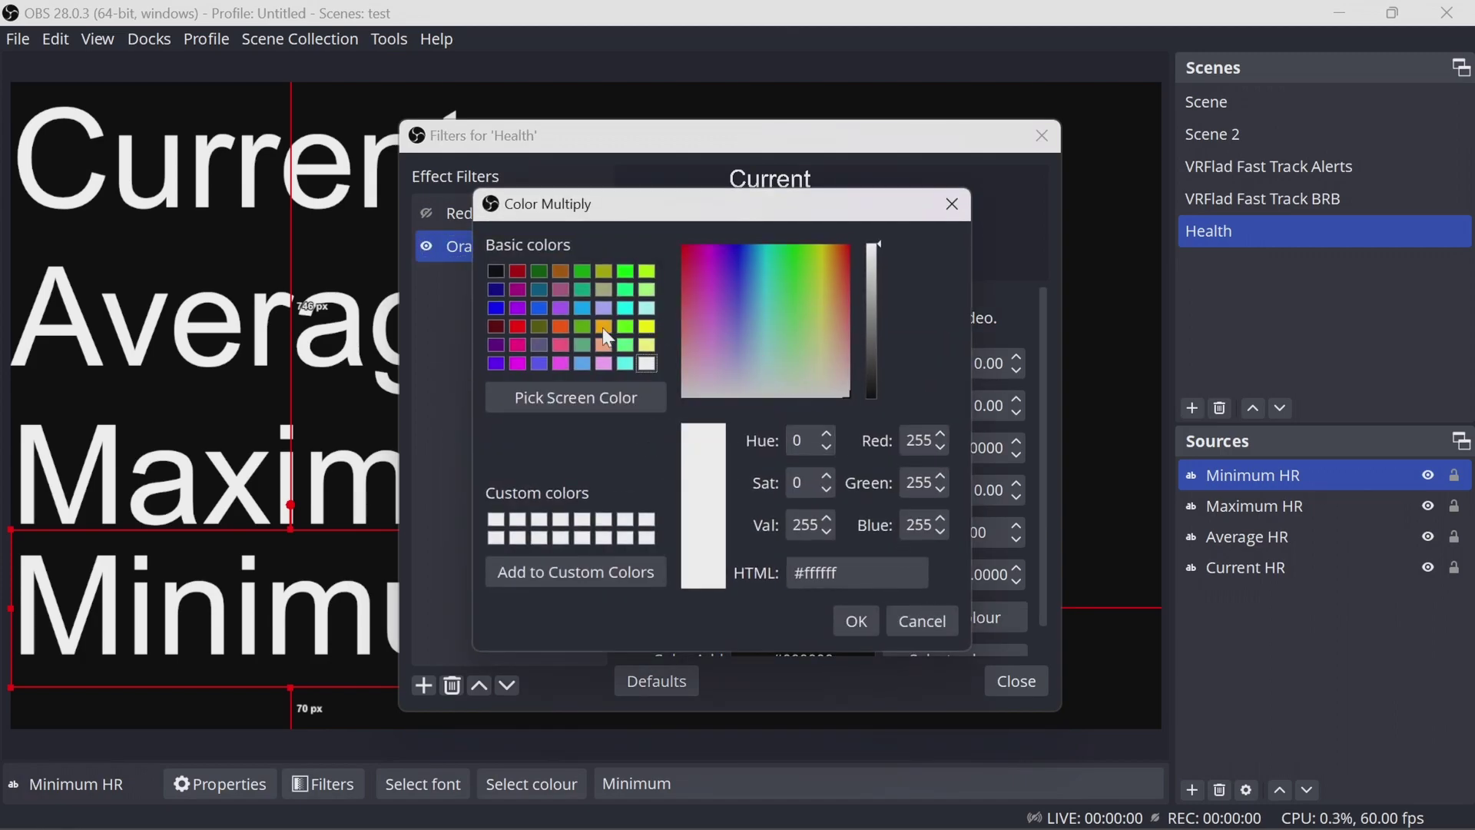
left_click(604, 326)
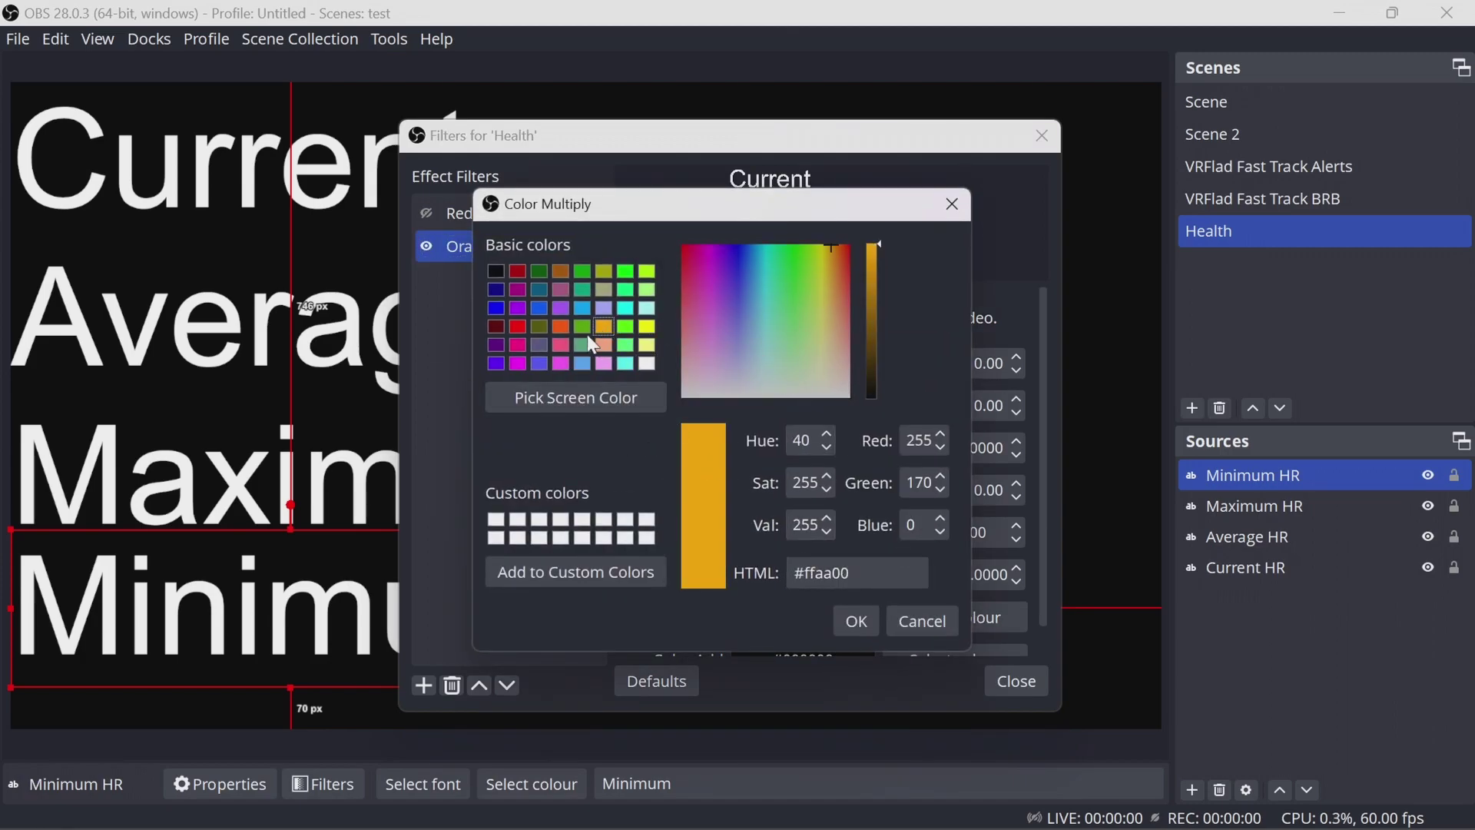
left_click(561, 327)
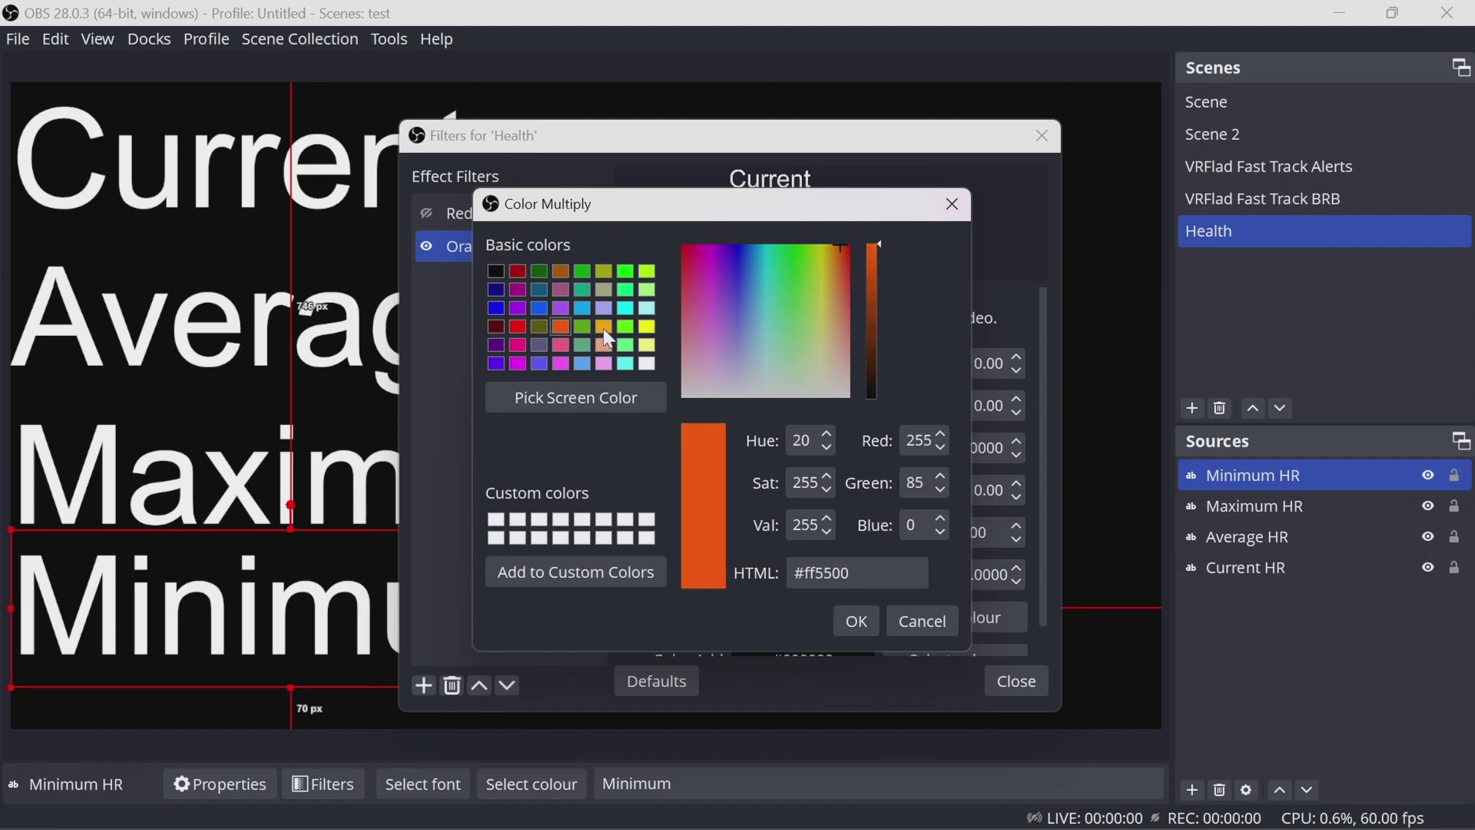
left_click(604, 329)
left_click(858, 621)
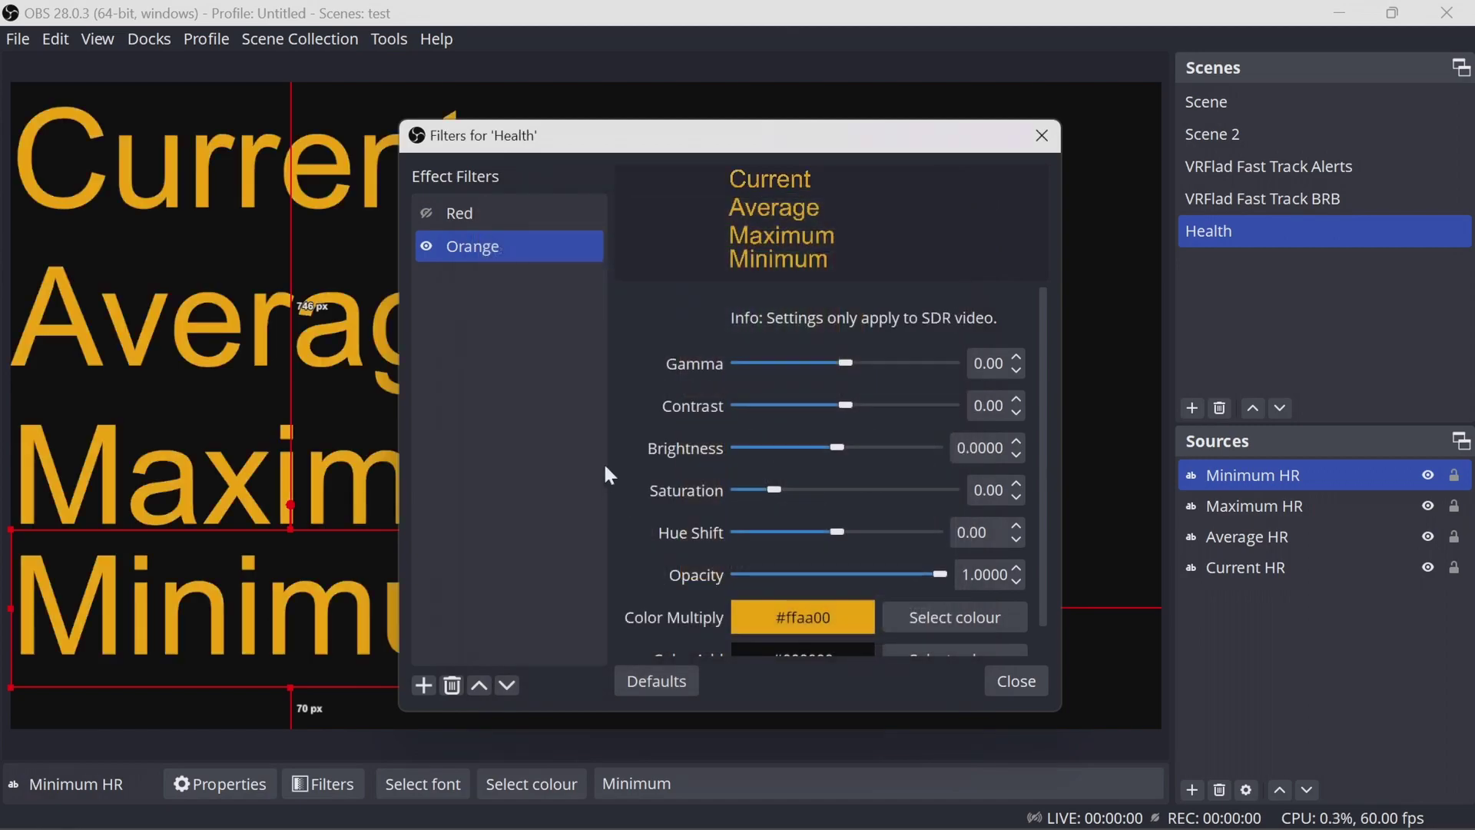
- Add a third Colour Correction filter to the Health scene, named Yellow
right_click(462, 284)
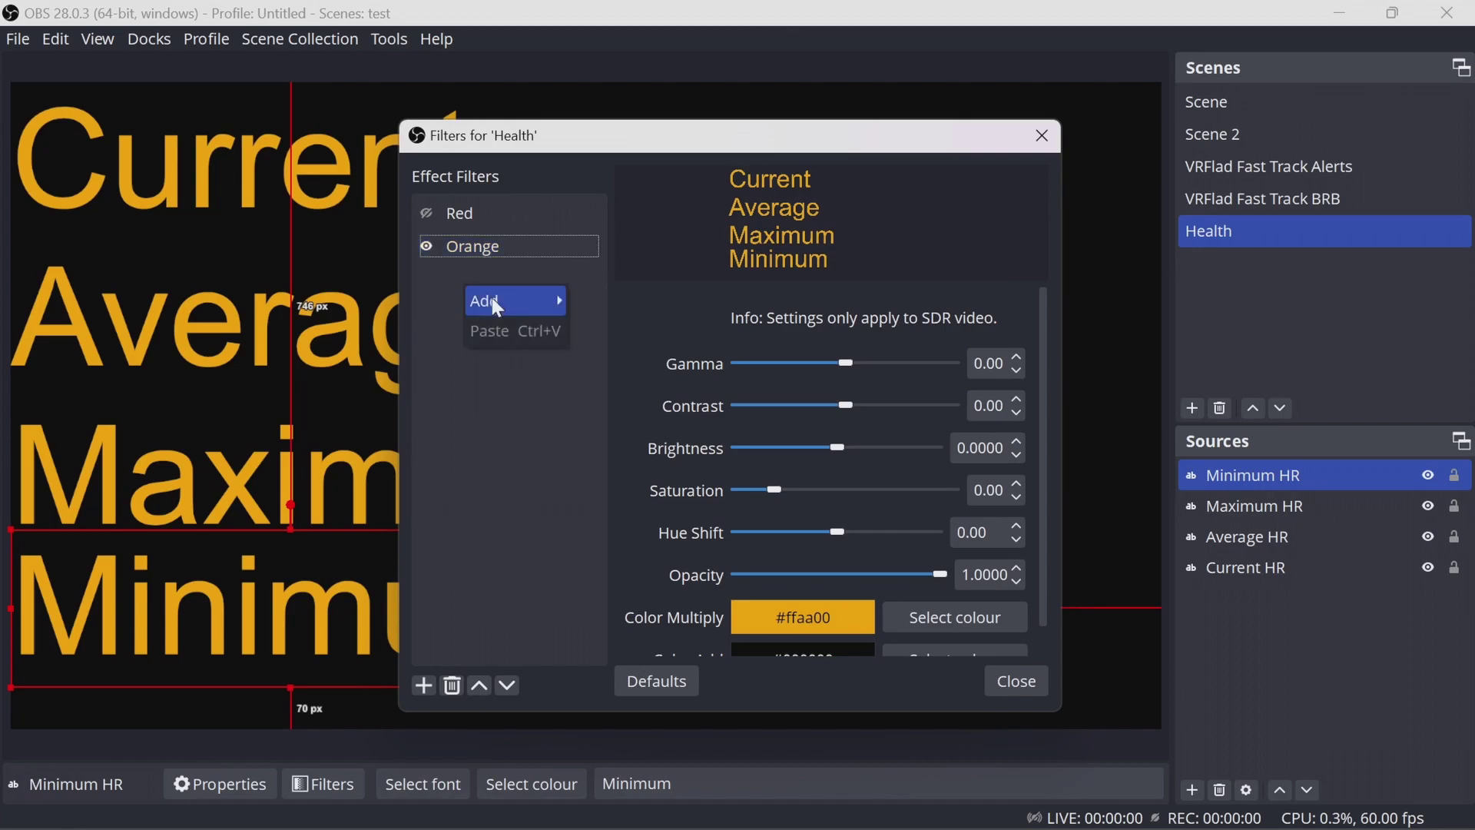
mouse_move(496, 299)
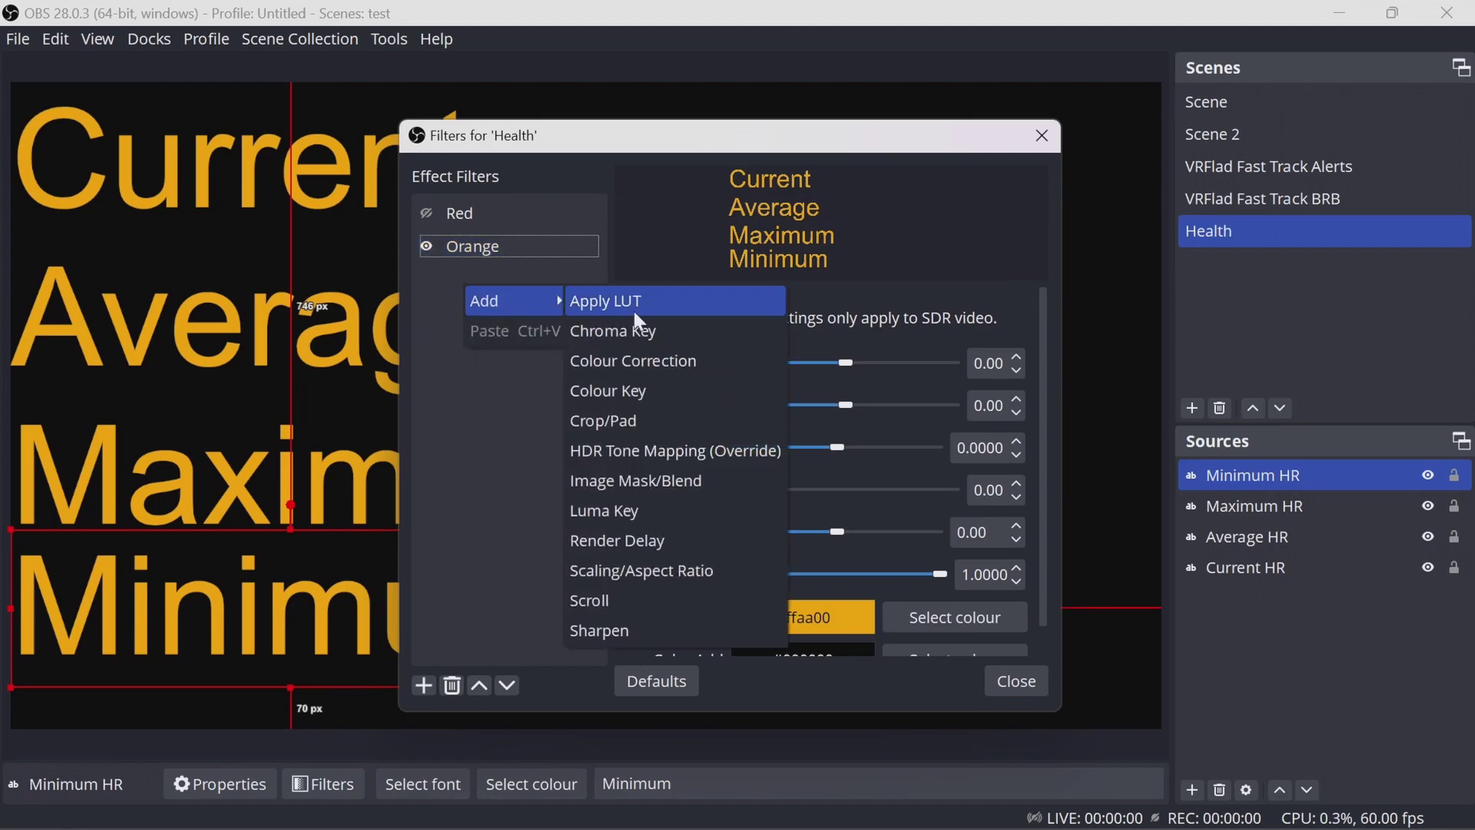
left_click(649, 354)
type("Yellow")
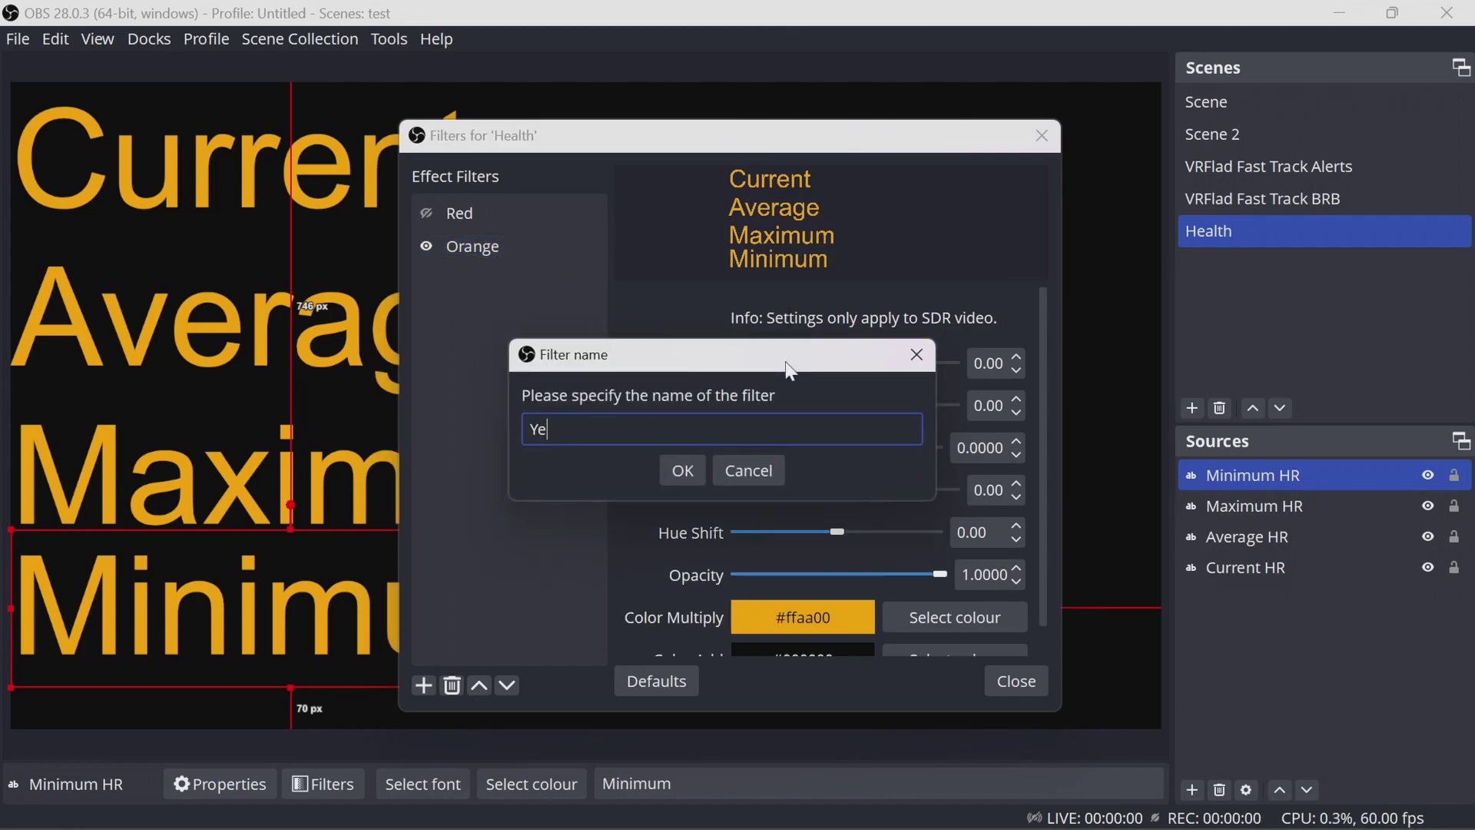
left_click(684, 462)
- Set the Yellow filter's Color Multiply to #ffff00 and disable both the Orange and Yellow filters
left_click(985, 613)
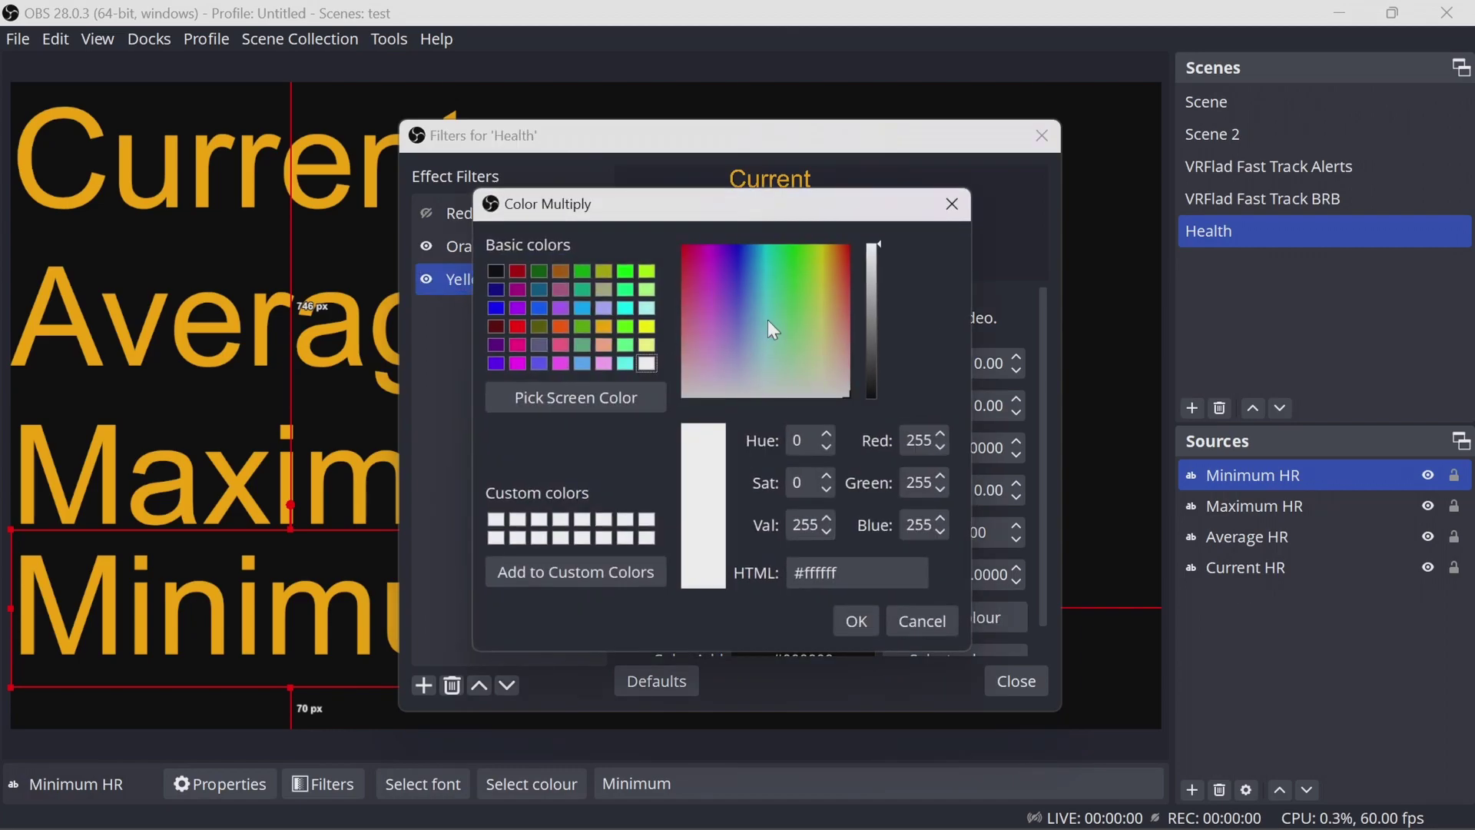
left_click(648, 326)
left_click(859, 619)
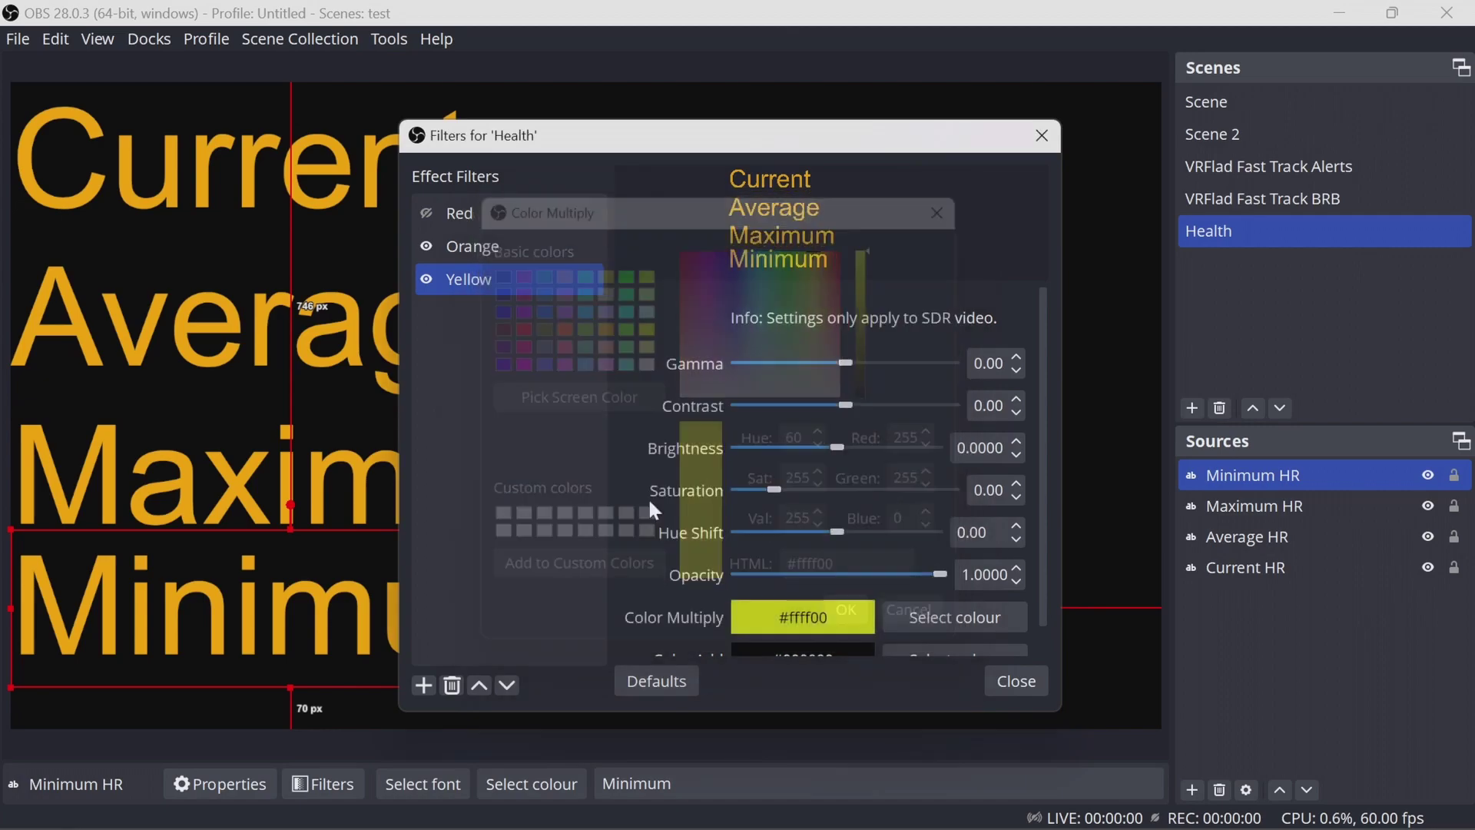
left_click(427, 247)
left_click(426, 278)
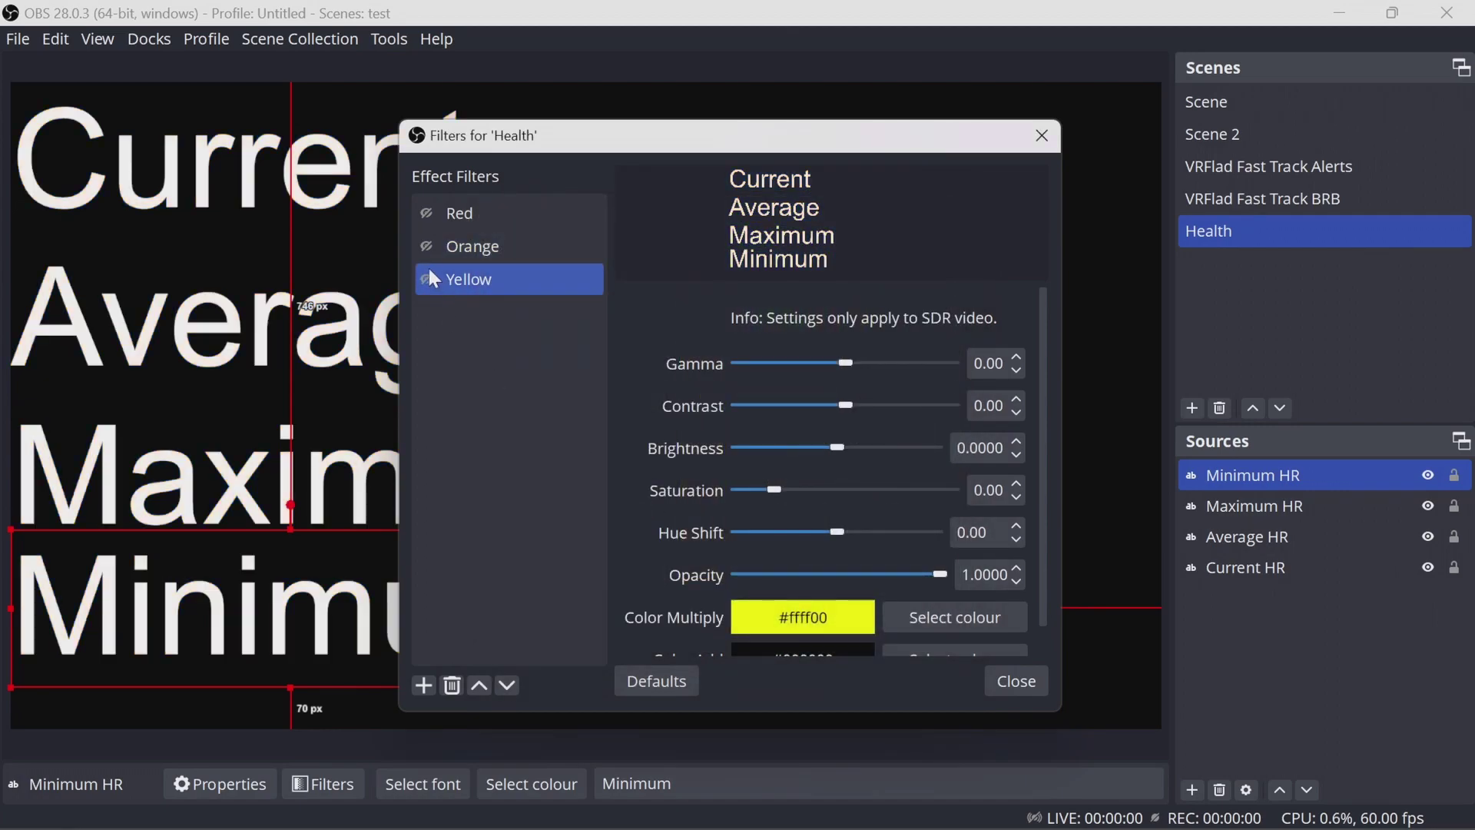
- Preview the Red, Orange and Yellow filters one at a time on the Health scene, switching each off again
left_click(426, 214)
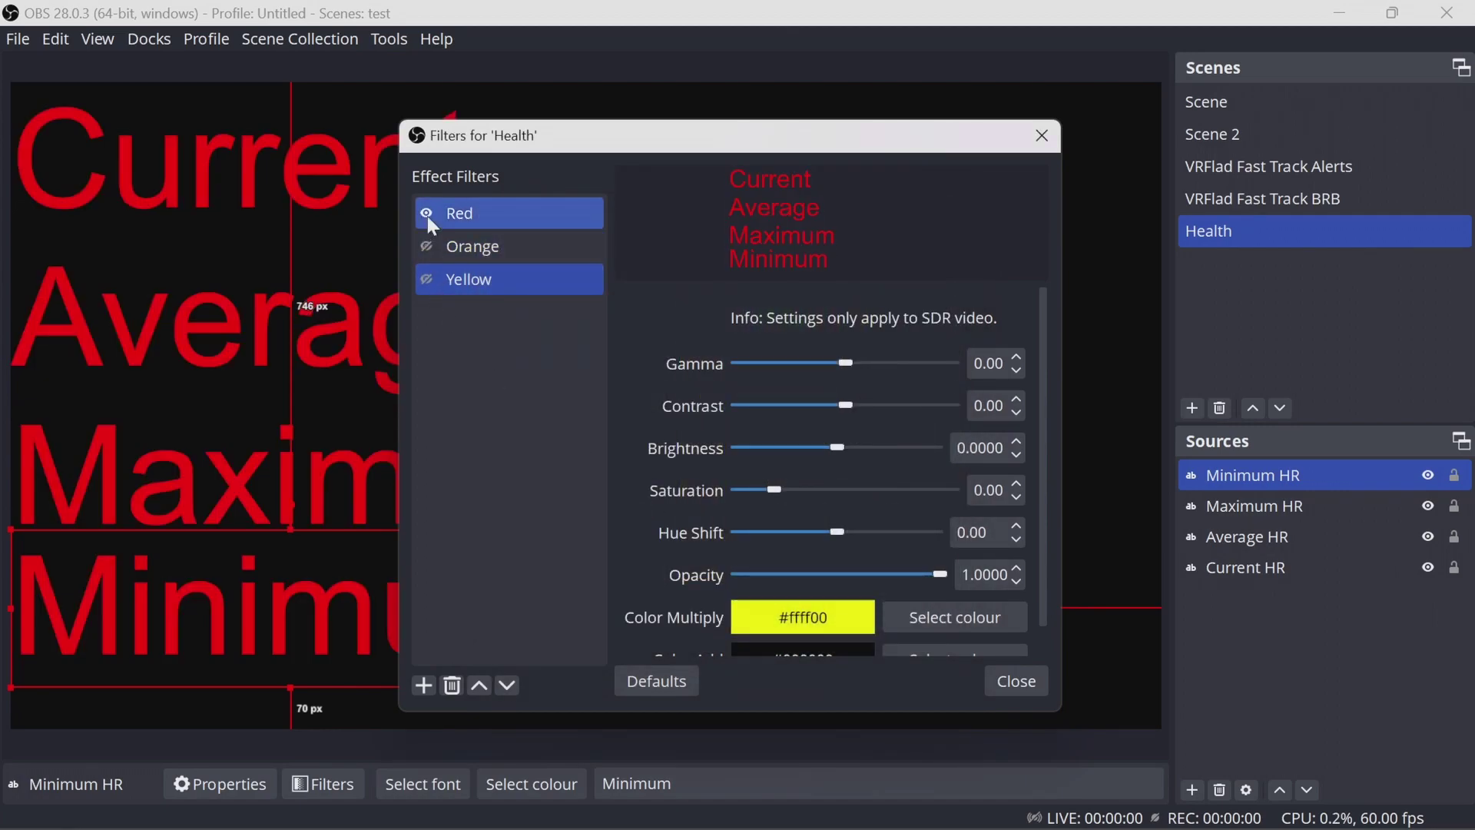
left_click(427, 215)
left_click(427, 246)
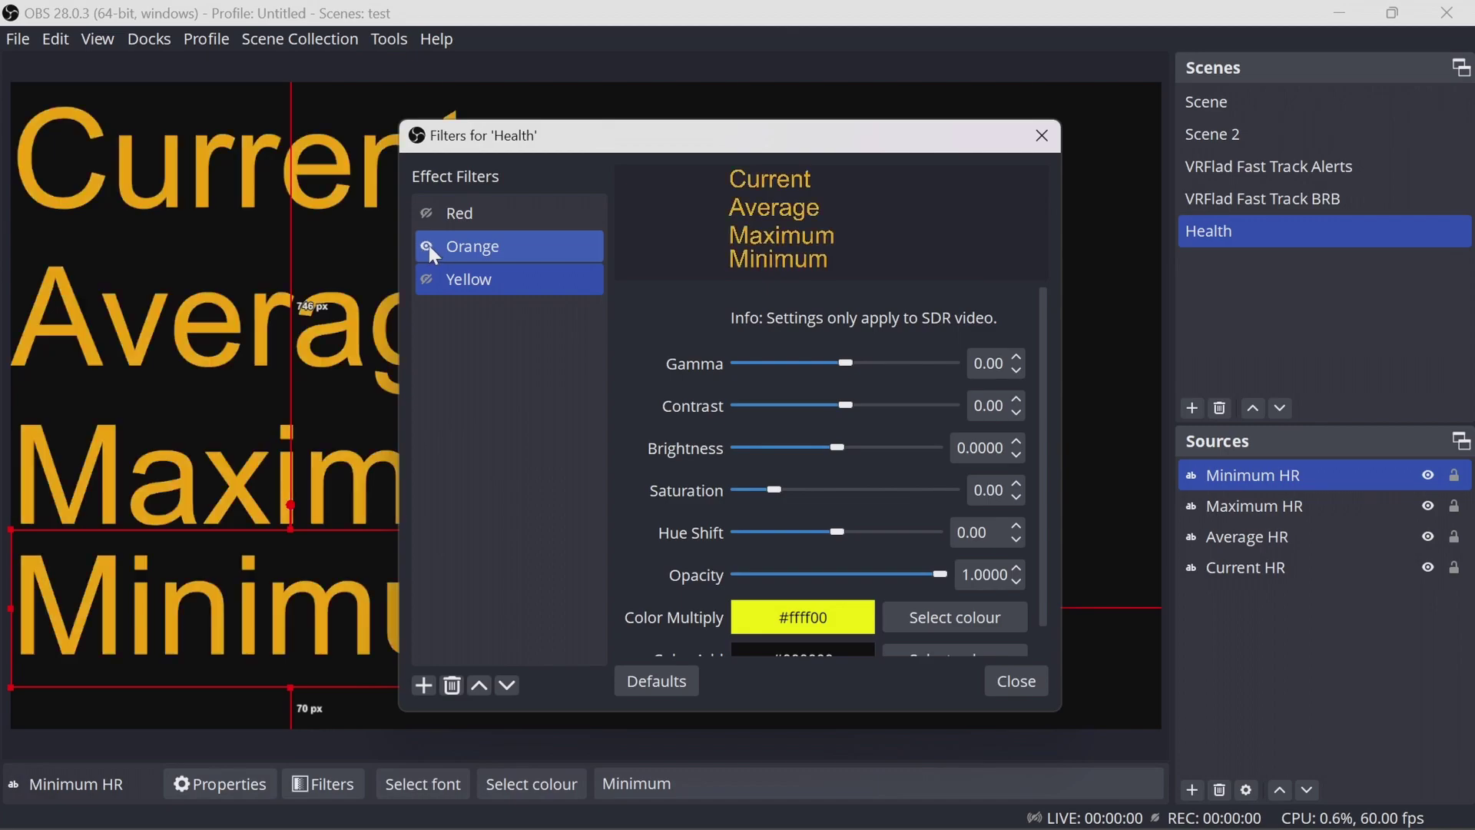
left_click(429, 246)
left_click(426, 280)
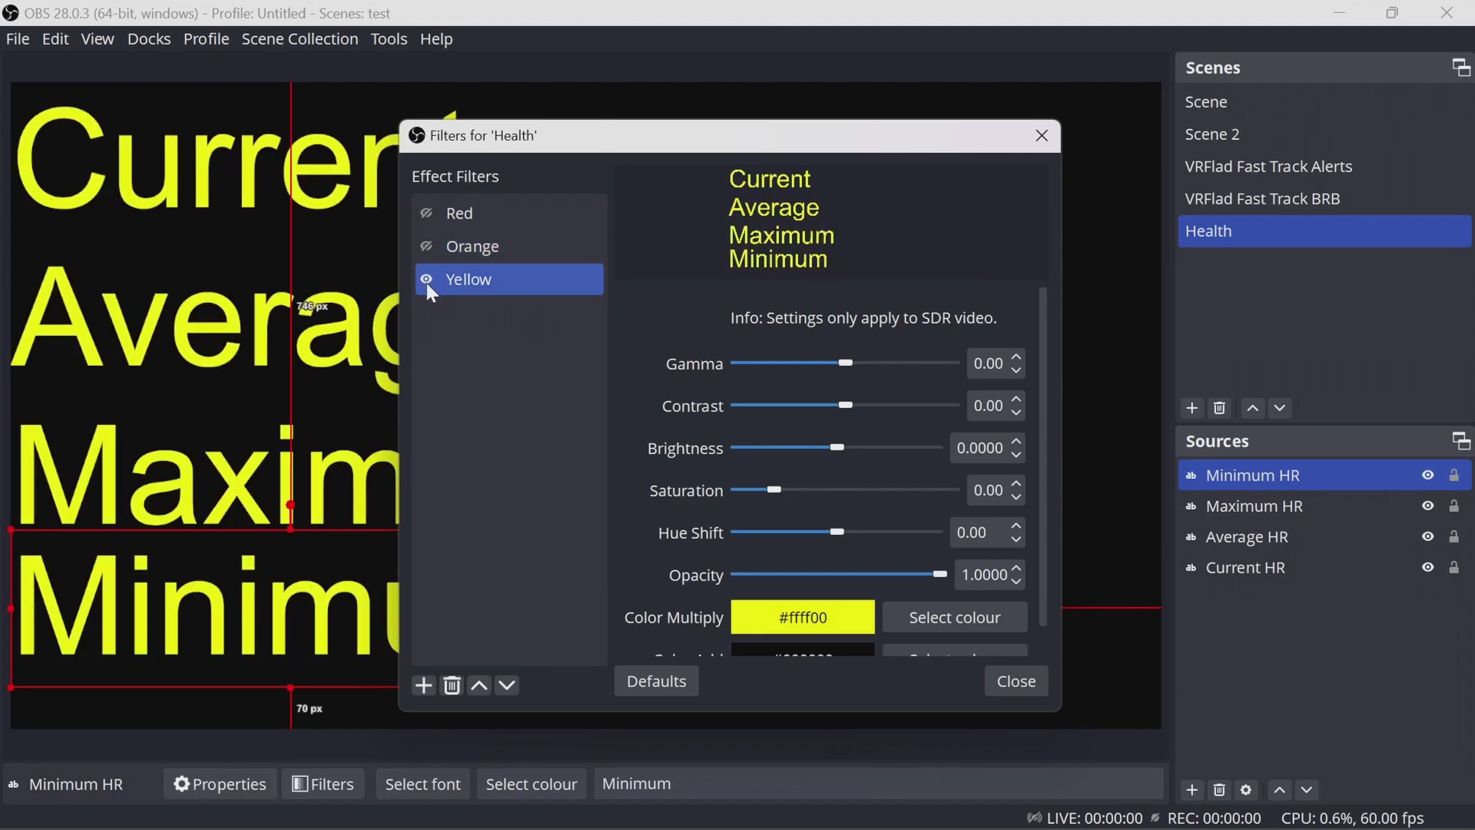
left_click(426, 279)
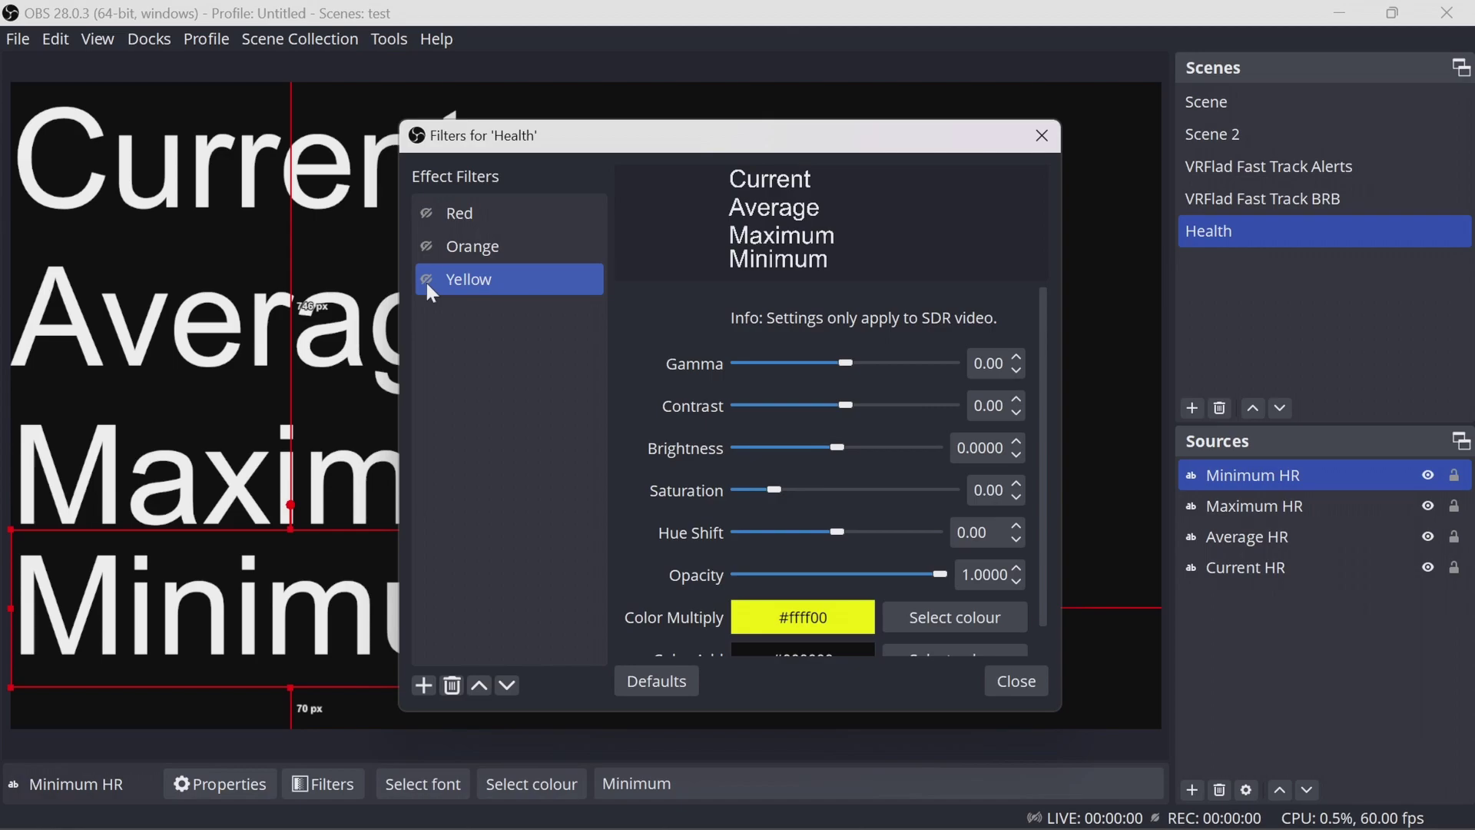
left_click(426, 280)
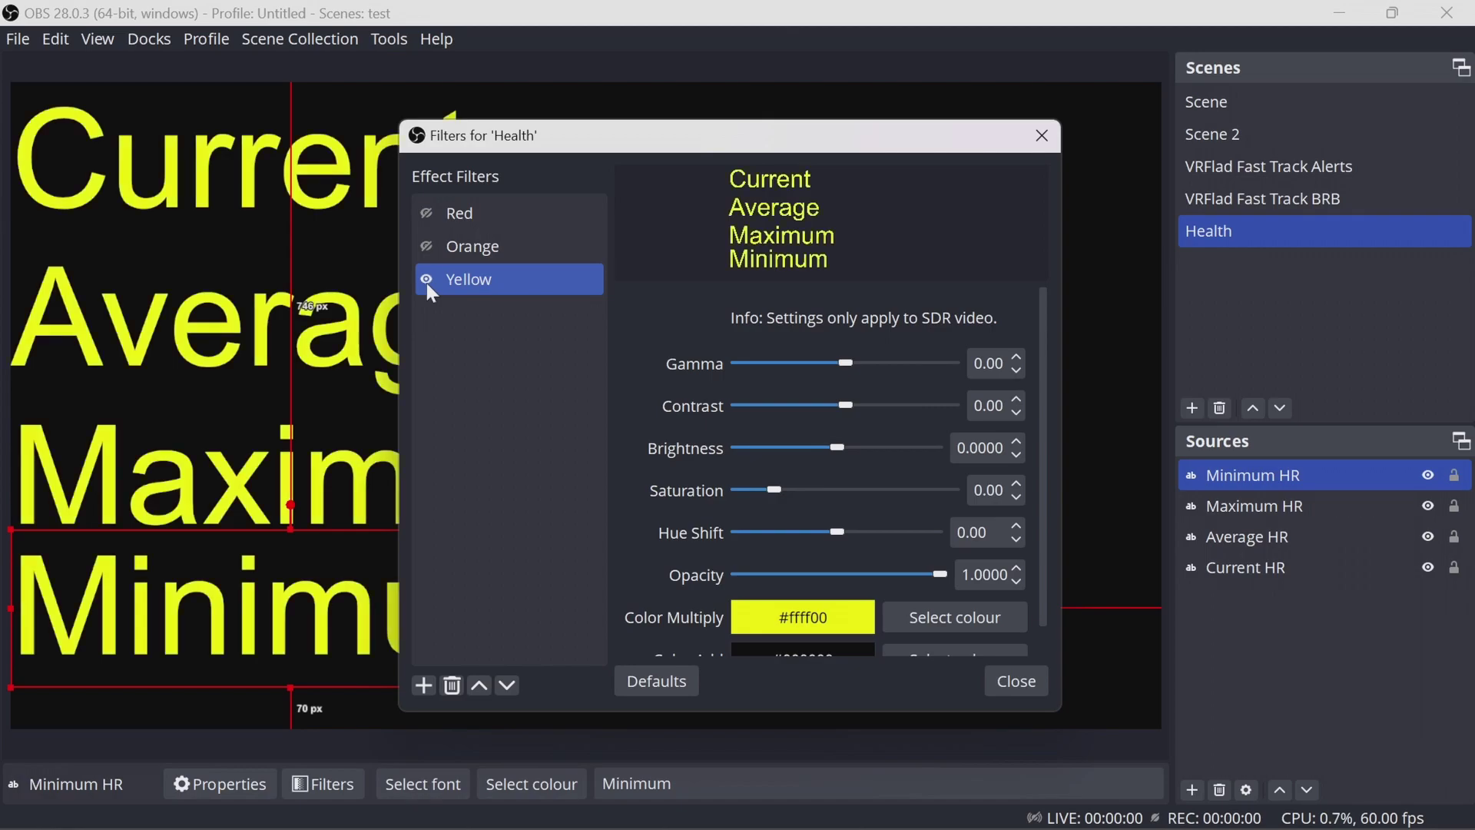
left_click(426, 280)
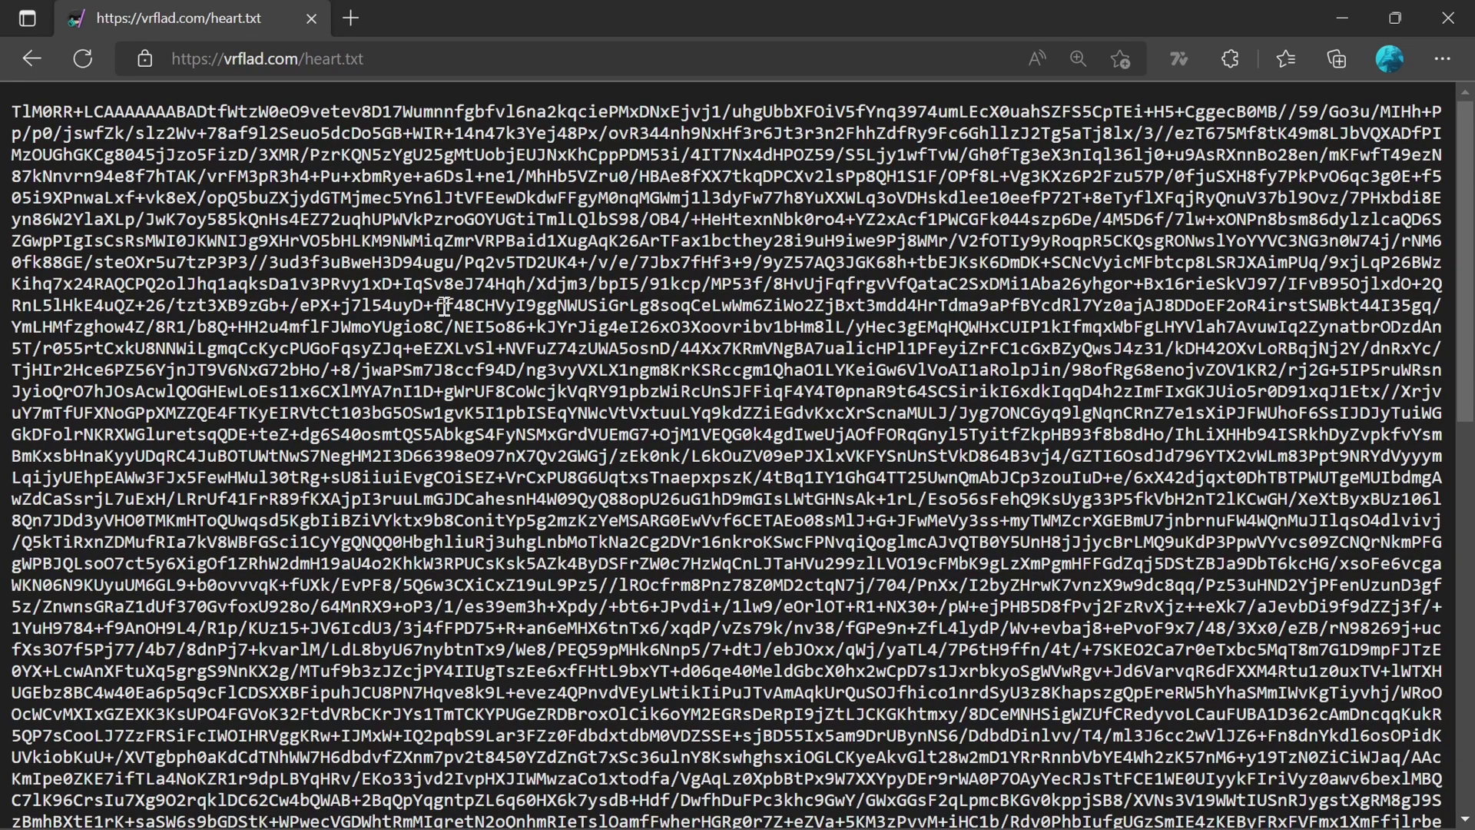
- Copy the entire import string from the vrflad.com/heart.txt page in the browser
double_click(151, 114)
key("ctrl+a")
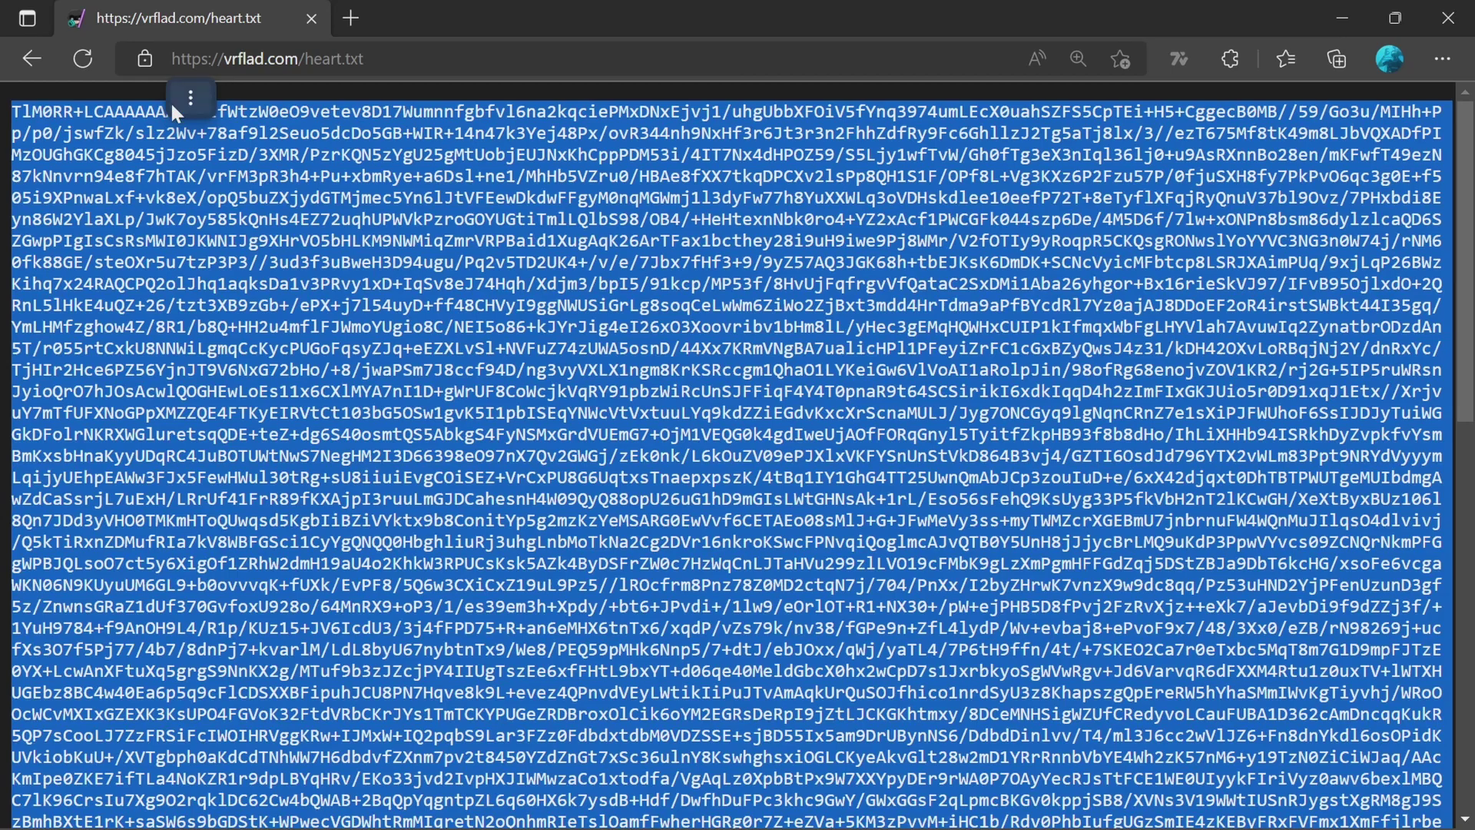
left_click(185, 98)
left_click(201, 95)
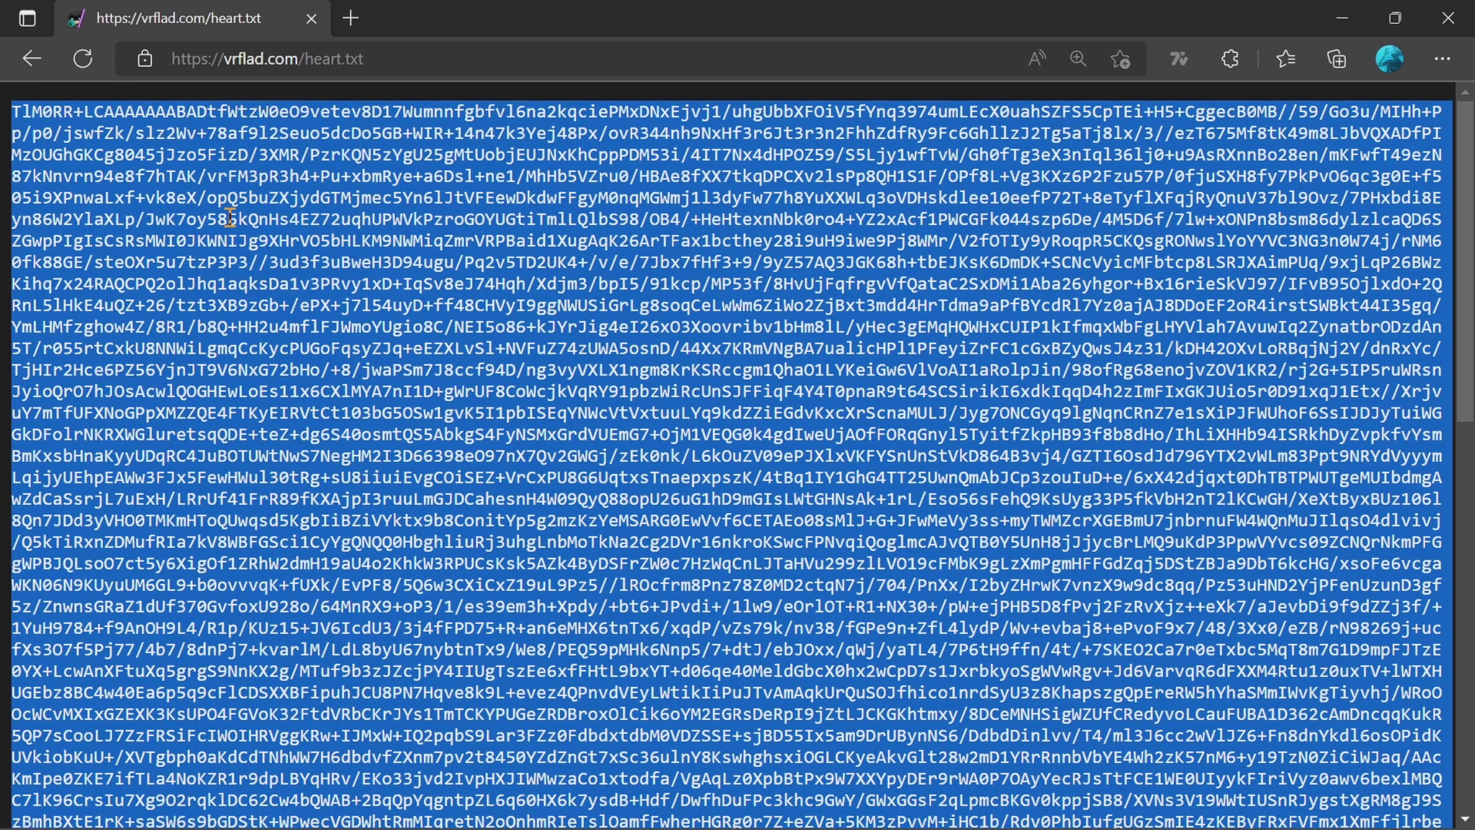
- Switch to Streamer.bot and import the heart rate actions from the copied import string
key("alt+Tab")
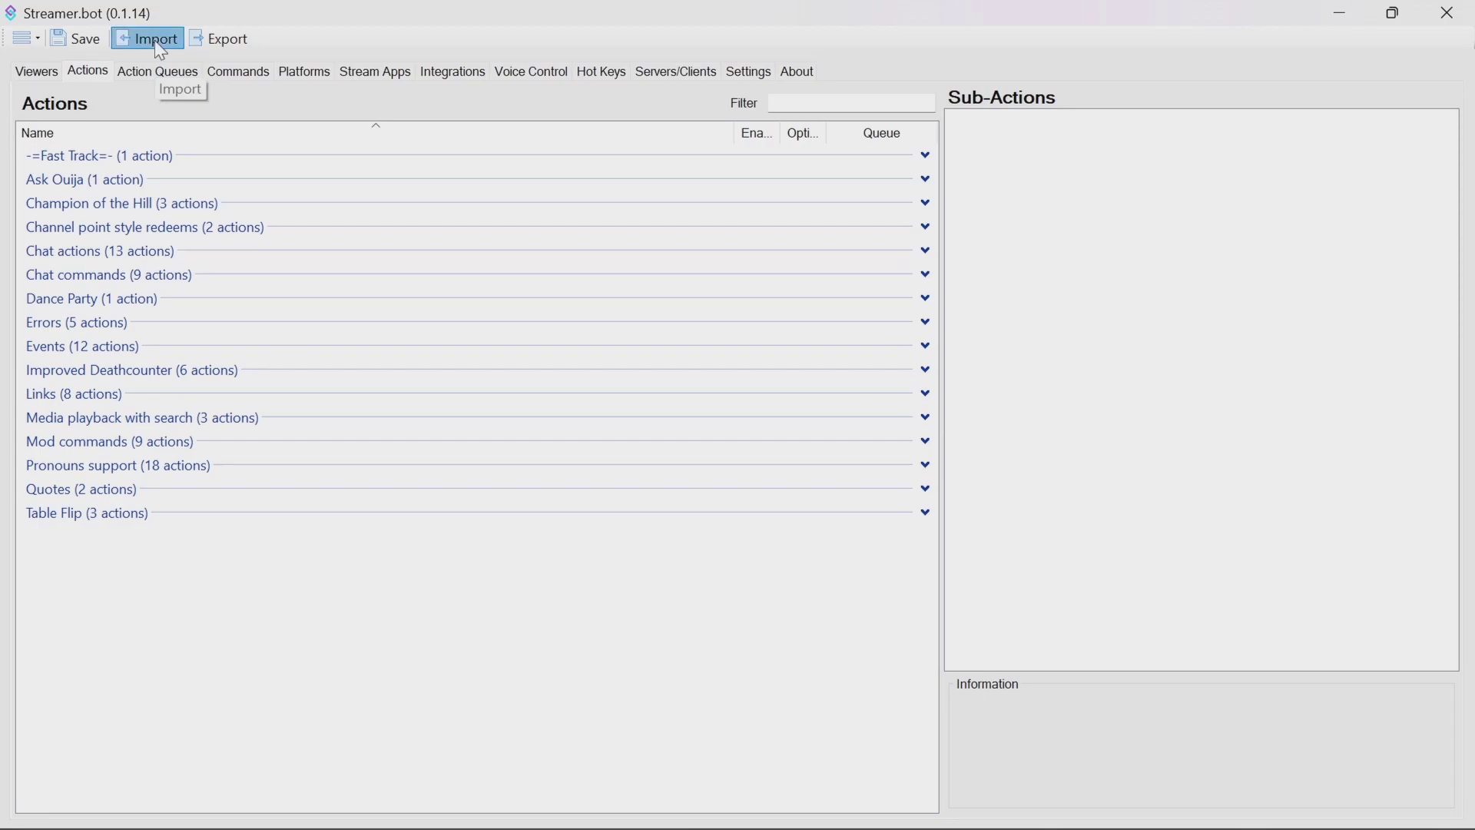
left_click(154, 40)
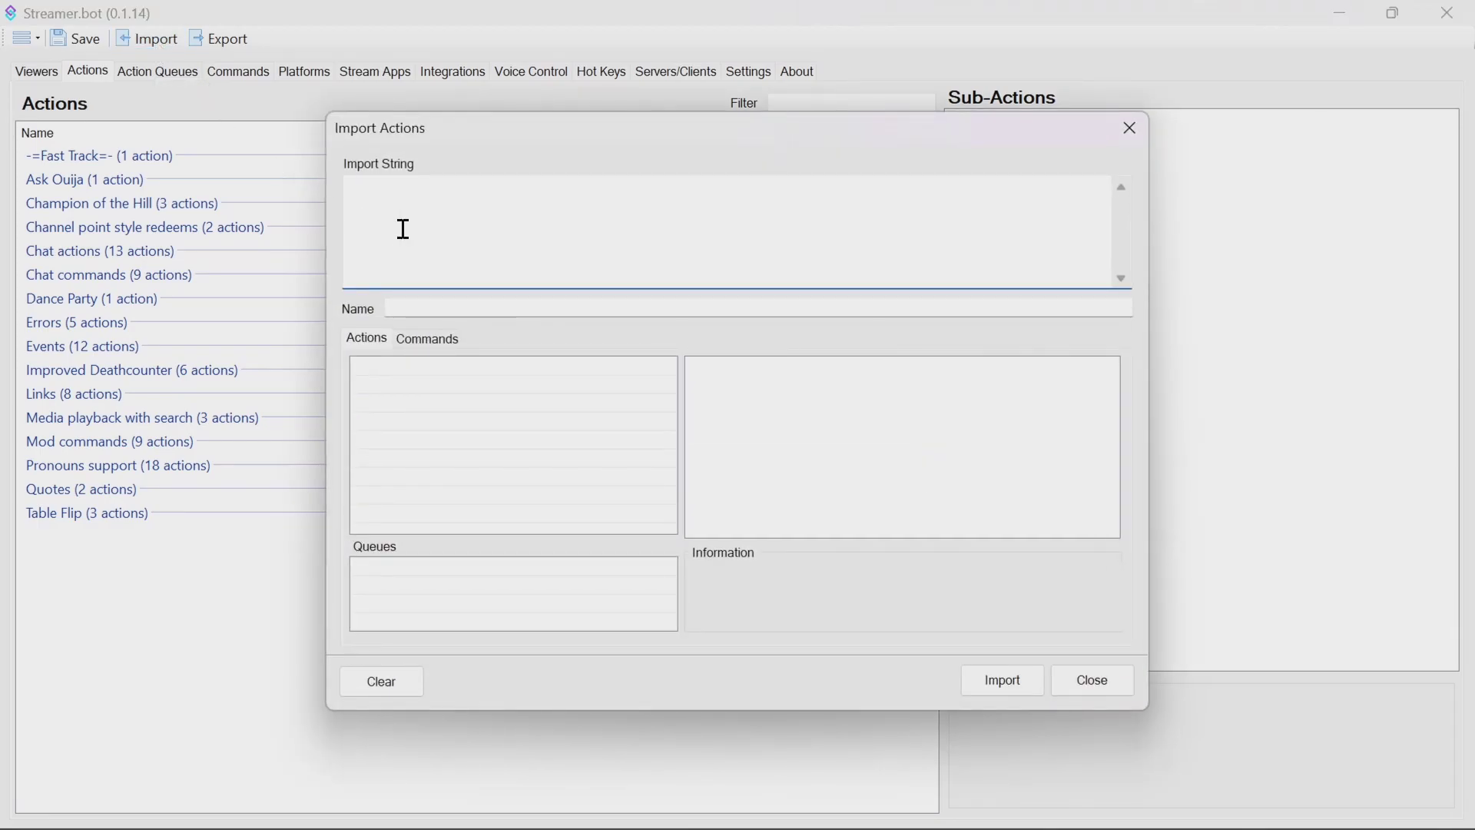
key("ctrl+v")
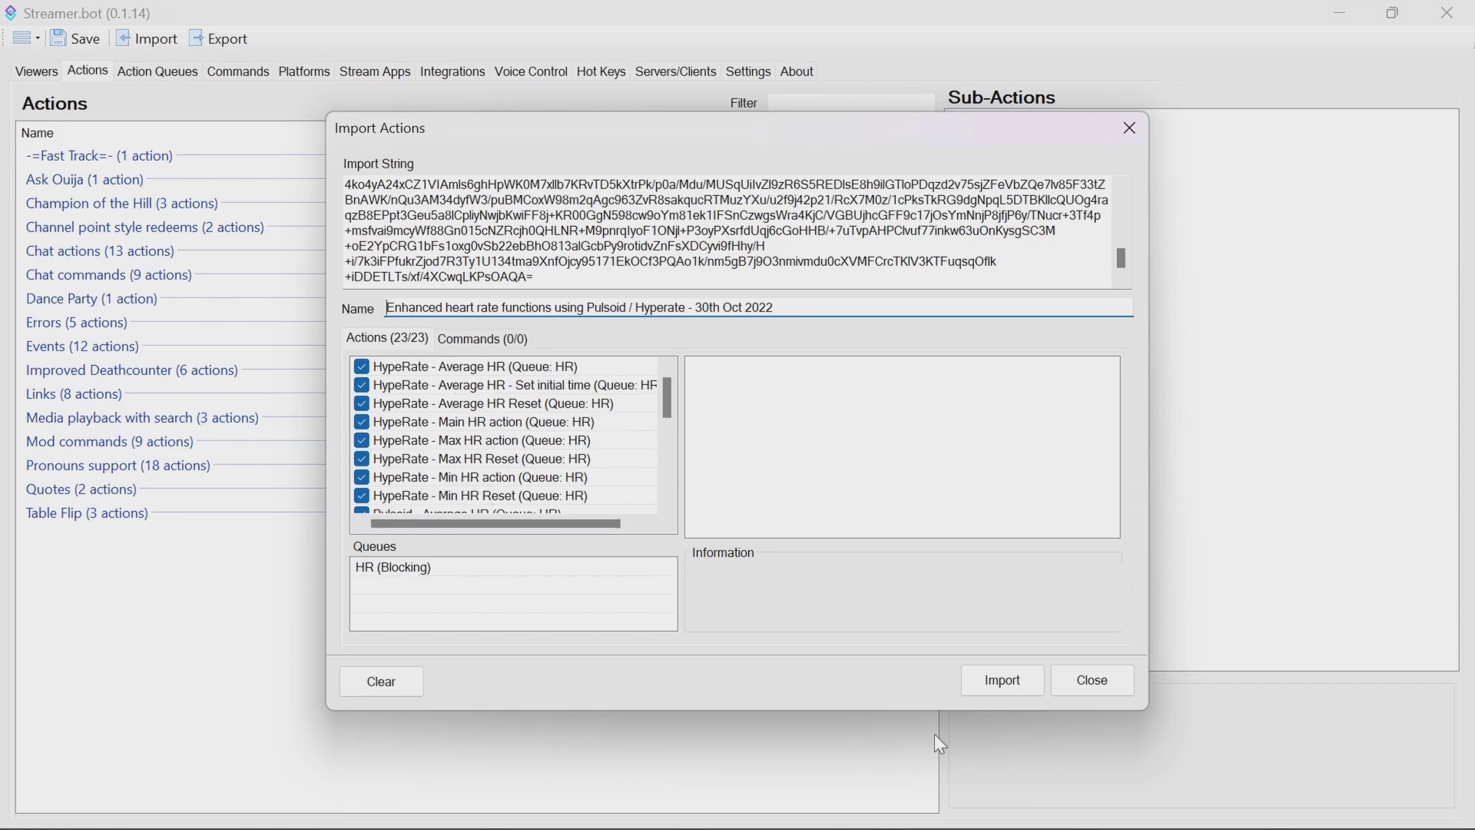
left_click(1021, 690)
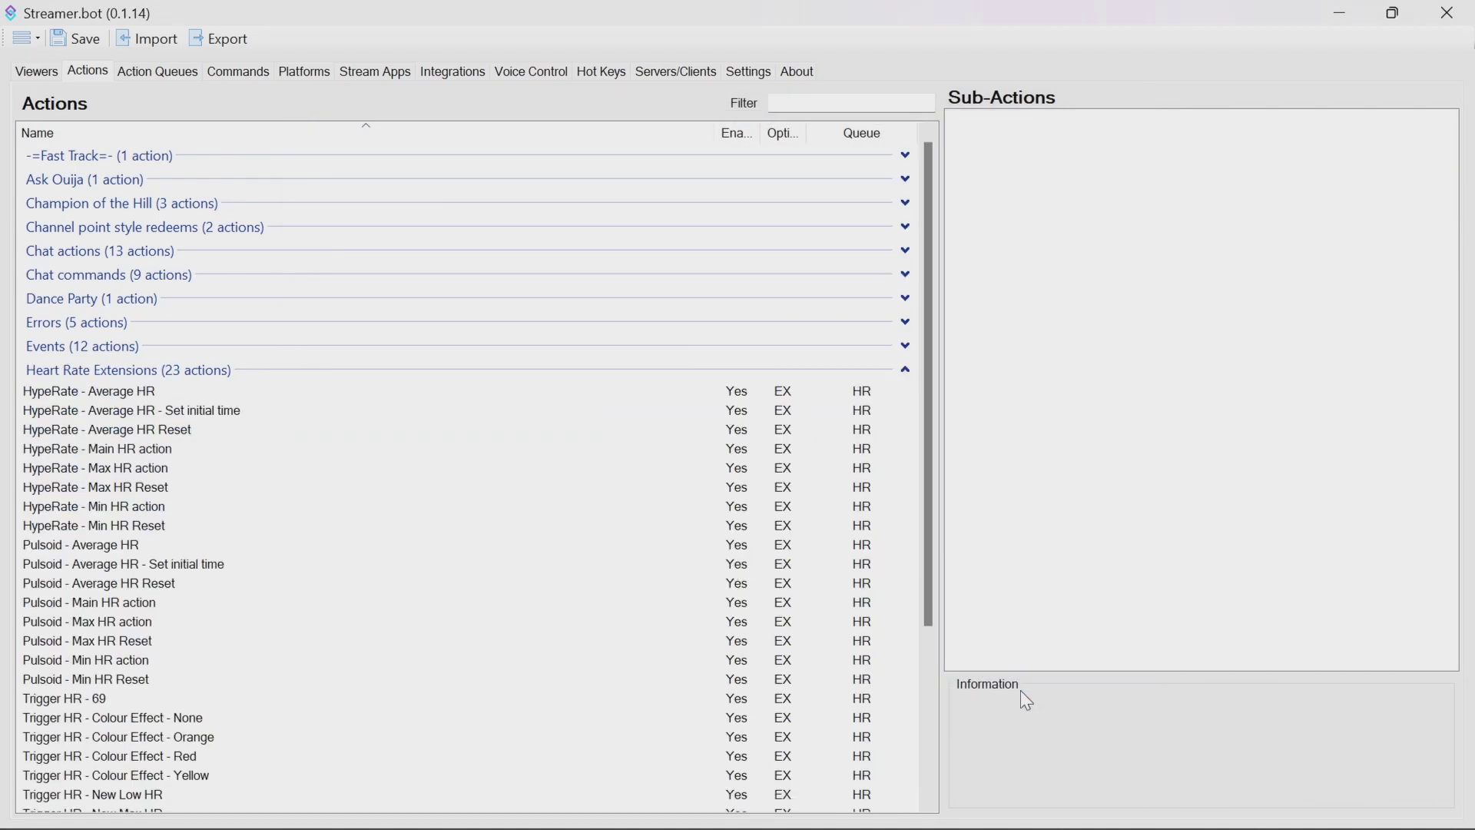
- Inspect the HypeRate and Pulsoid Average HR actions, including the prefix argument of the Pulsoid one
scroll(812, 629, "down", 3)
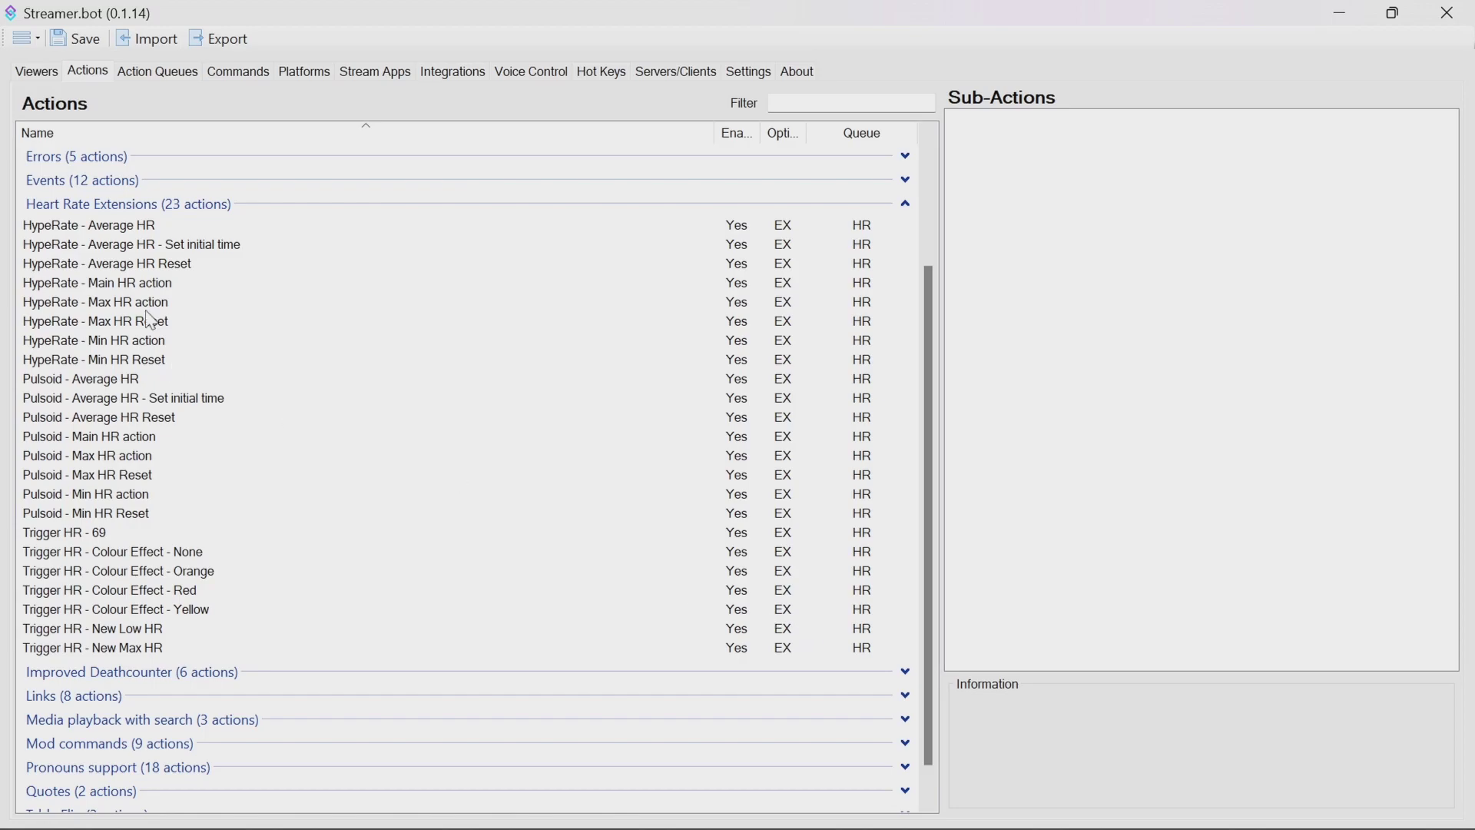
left_click(132, 229)
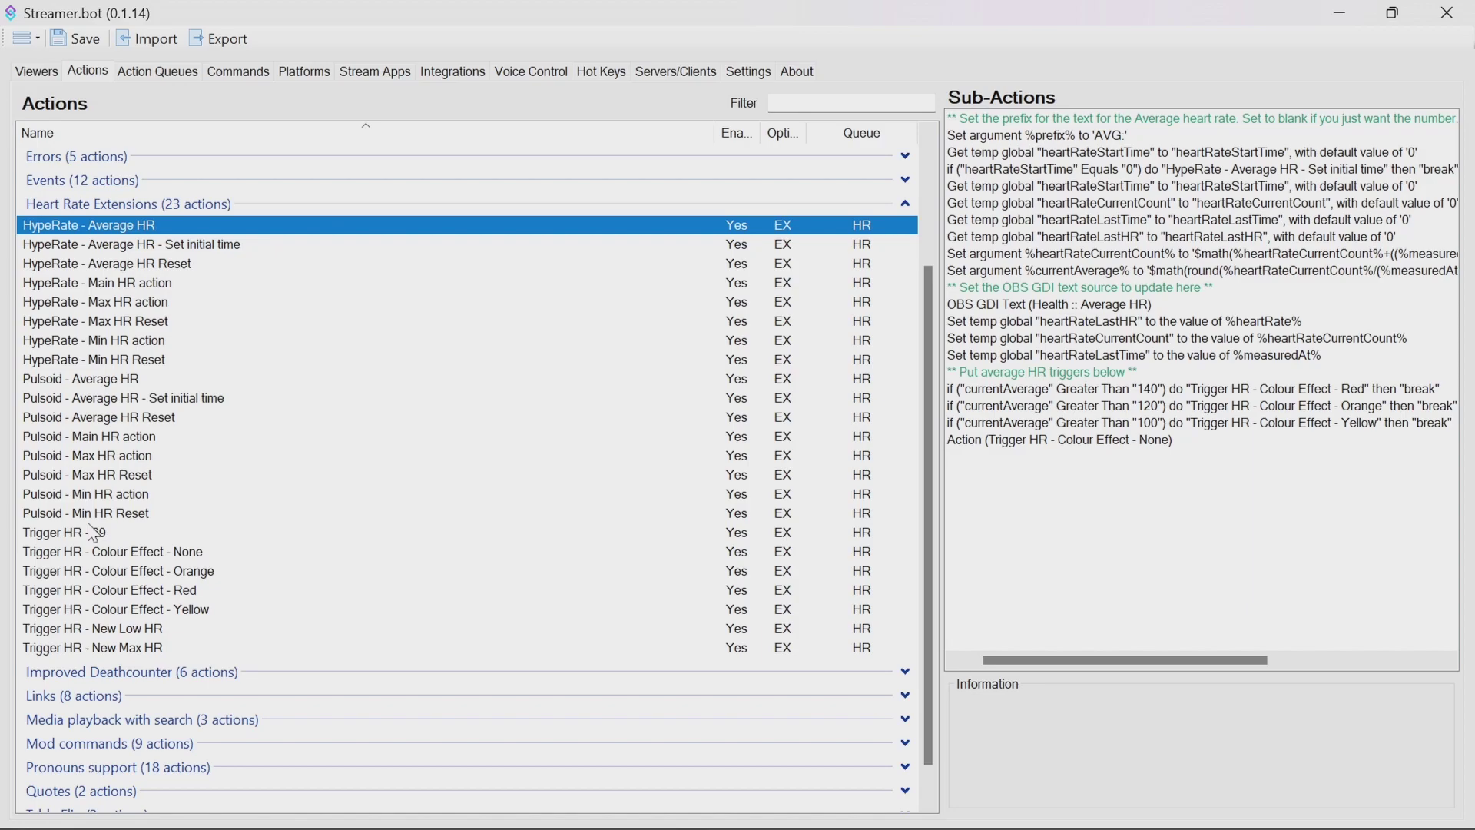
left_click(90, 382)
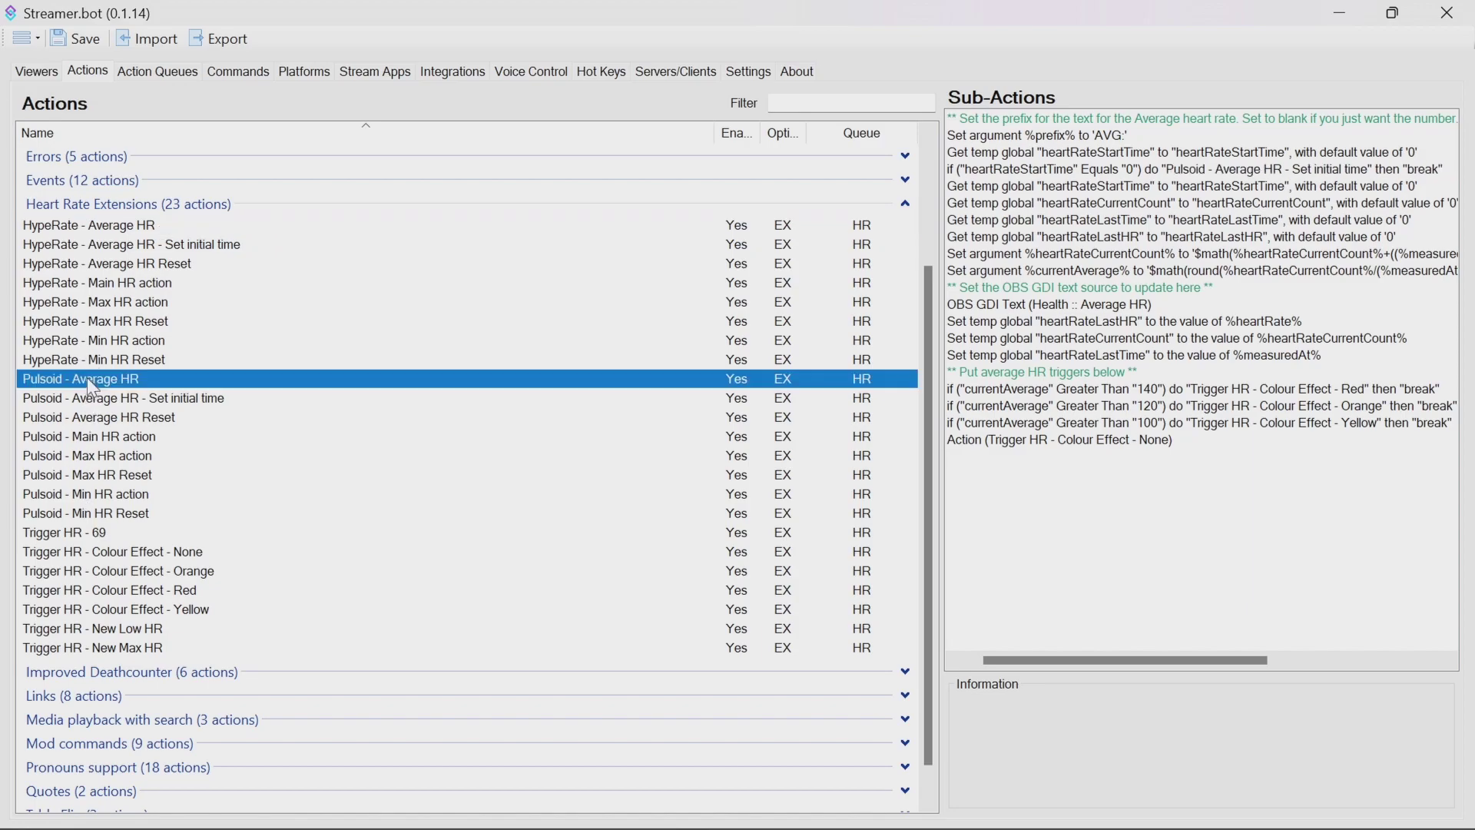
left_click(1075, 135)
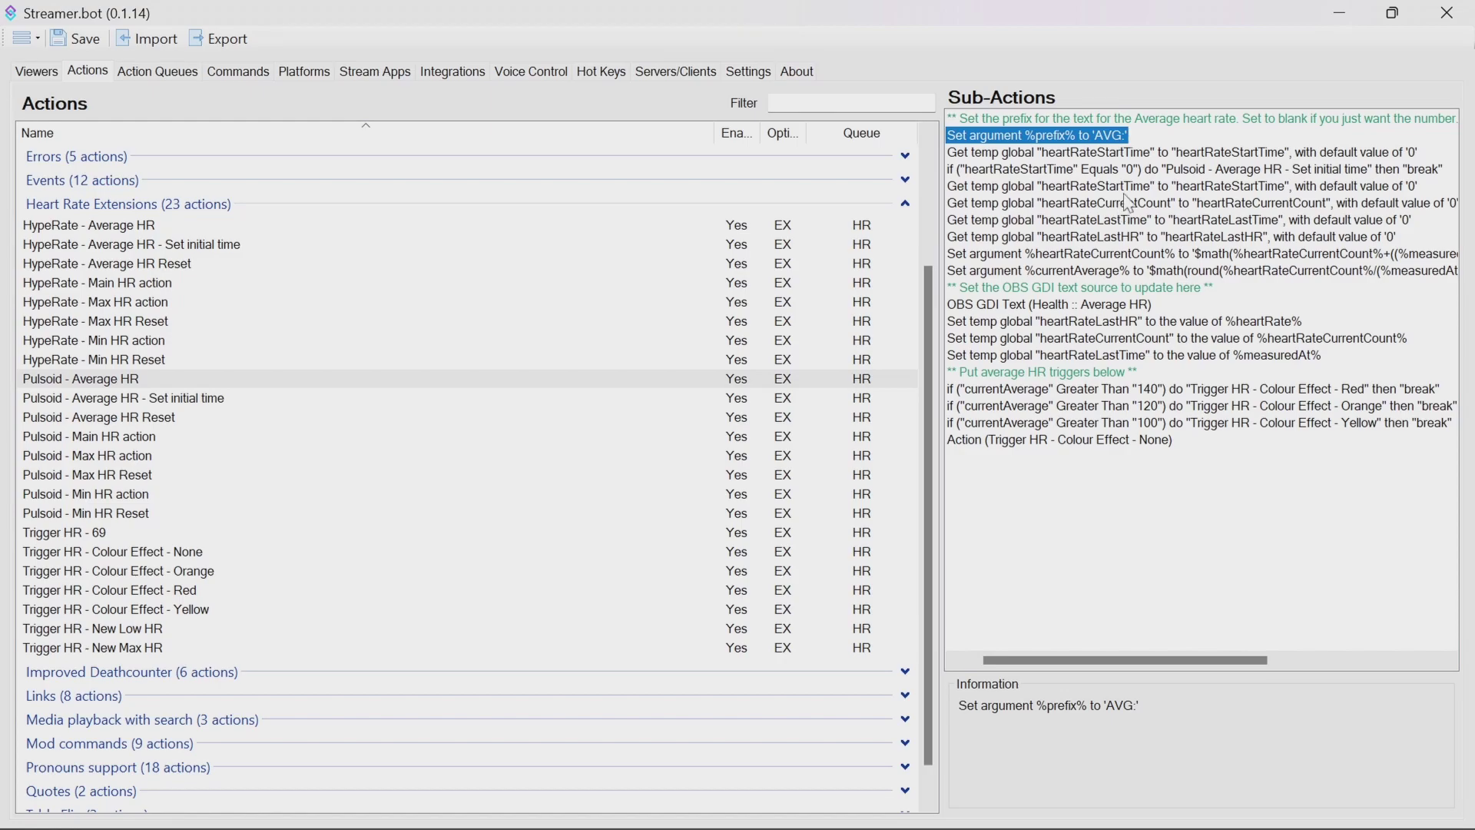
double_click(1039, 141)
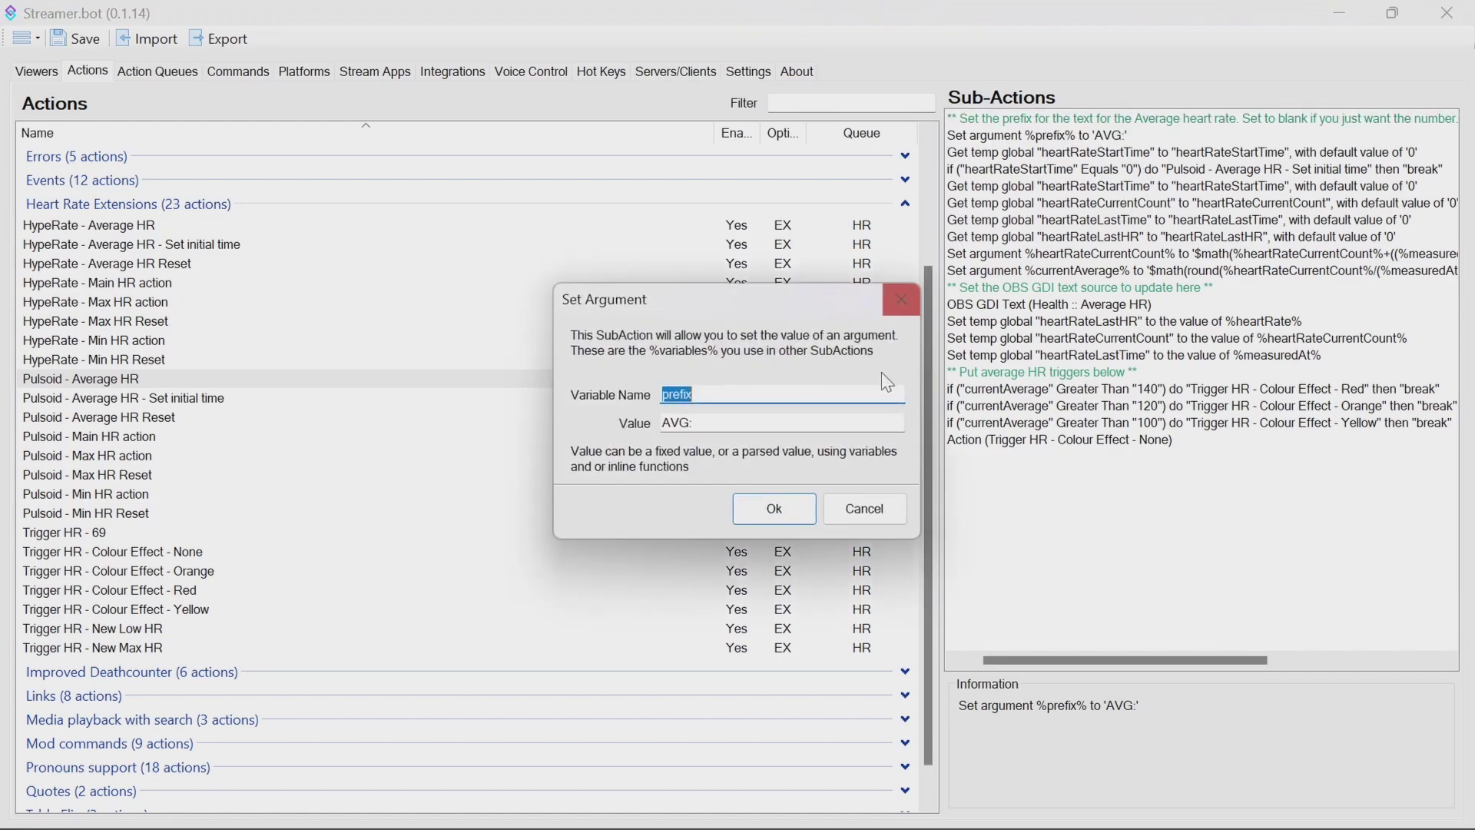
left_click(721, 422)
double_click(721, 422)
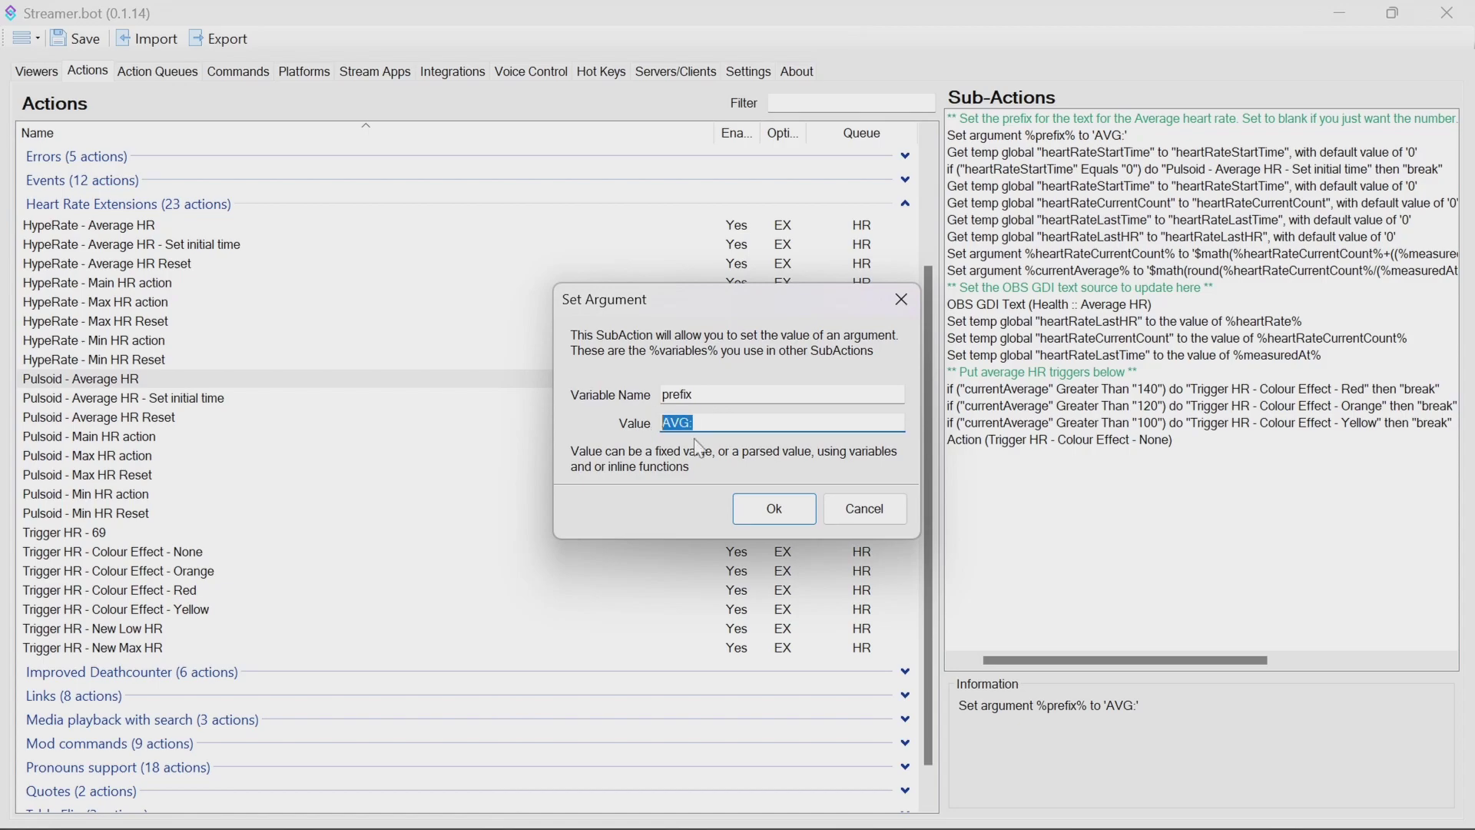
left_click(858, 512)
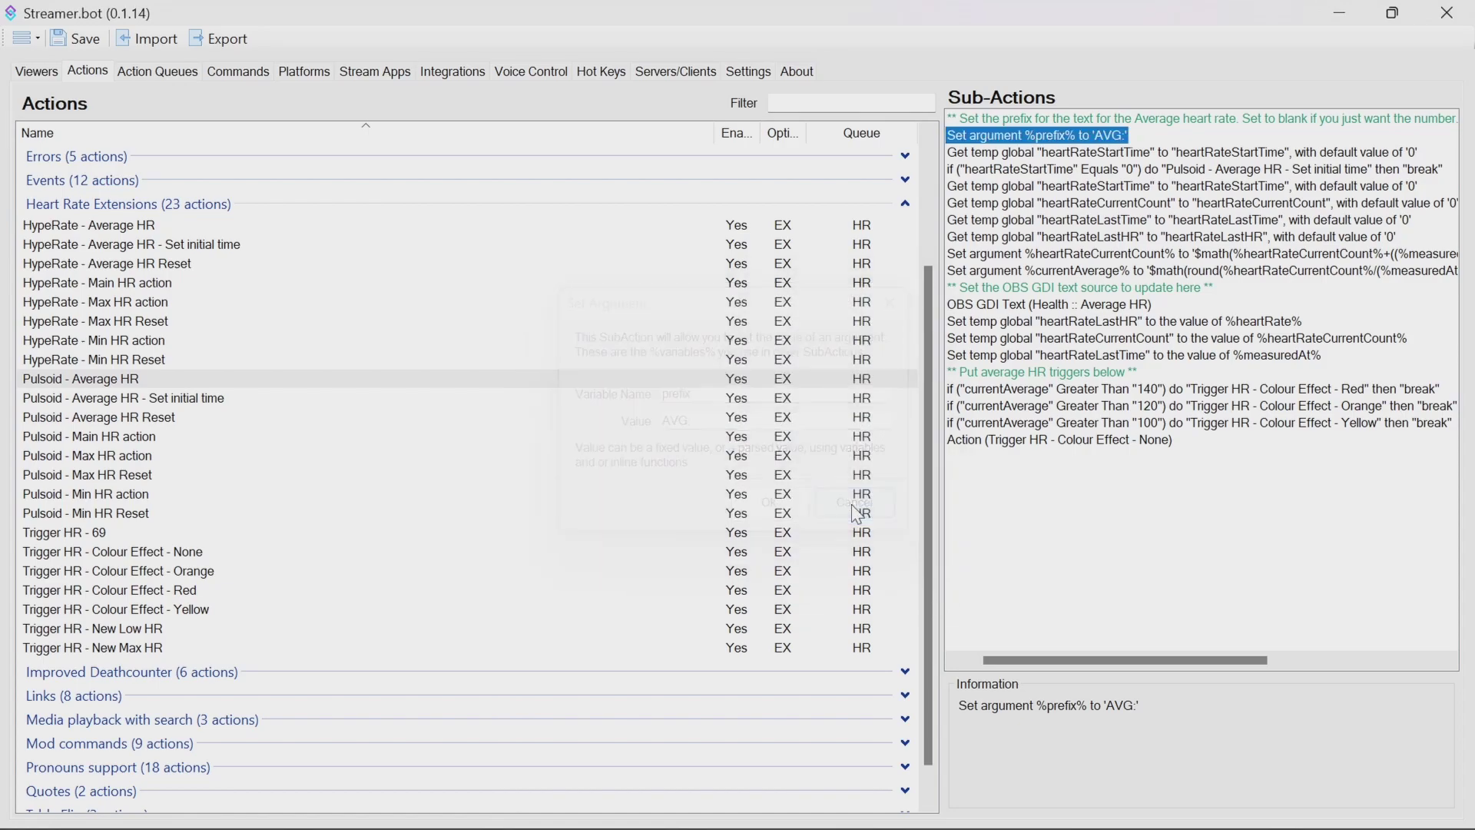
- Point the OBS GDI text sub-action of Pulsoid - Average HR to the Health scene and the Average HR source
left_click(1067, 305)
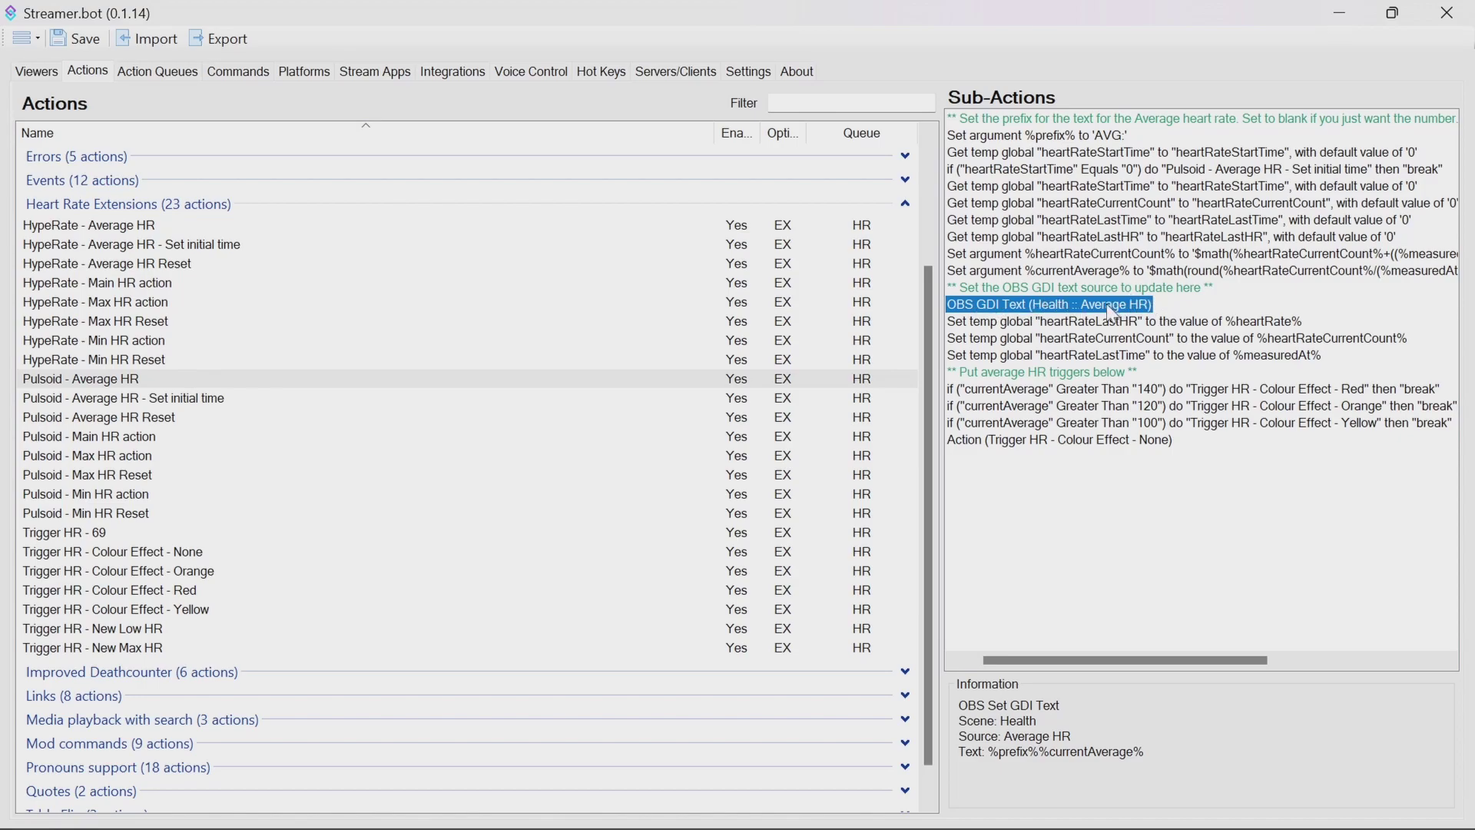
double_click(1129, 305)
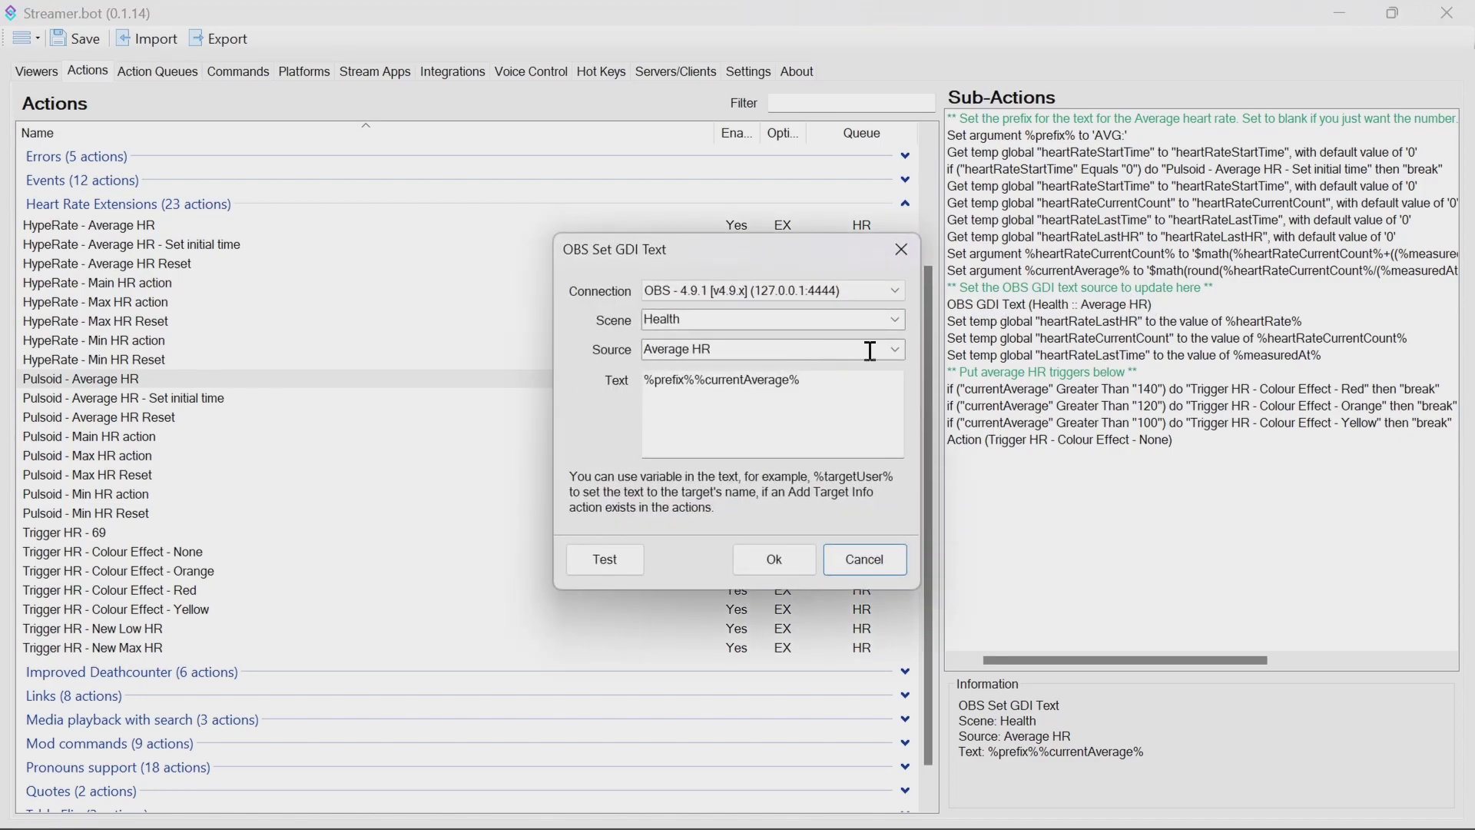
left_click(895, 318)
left_click(700, 402)
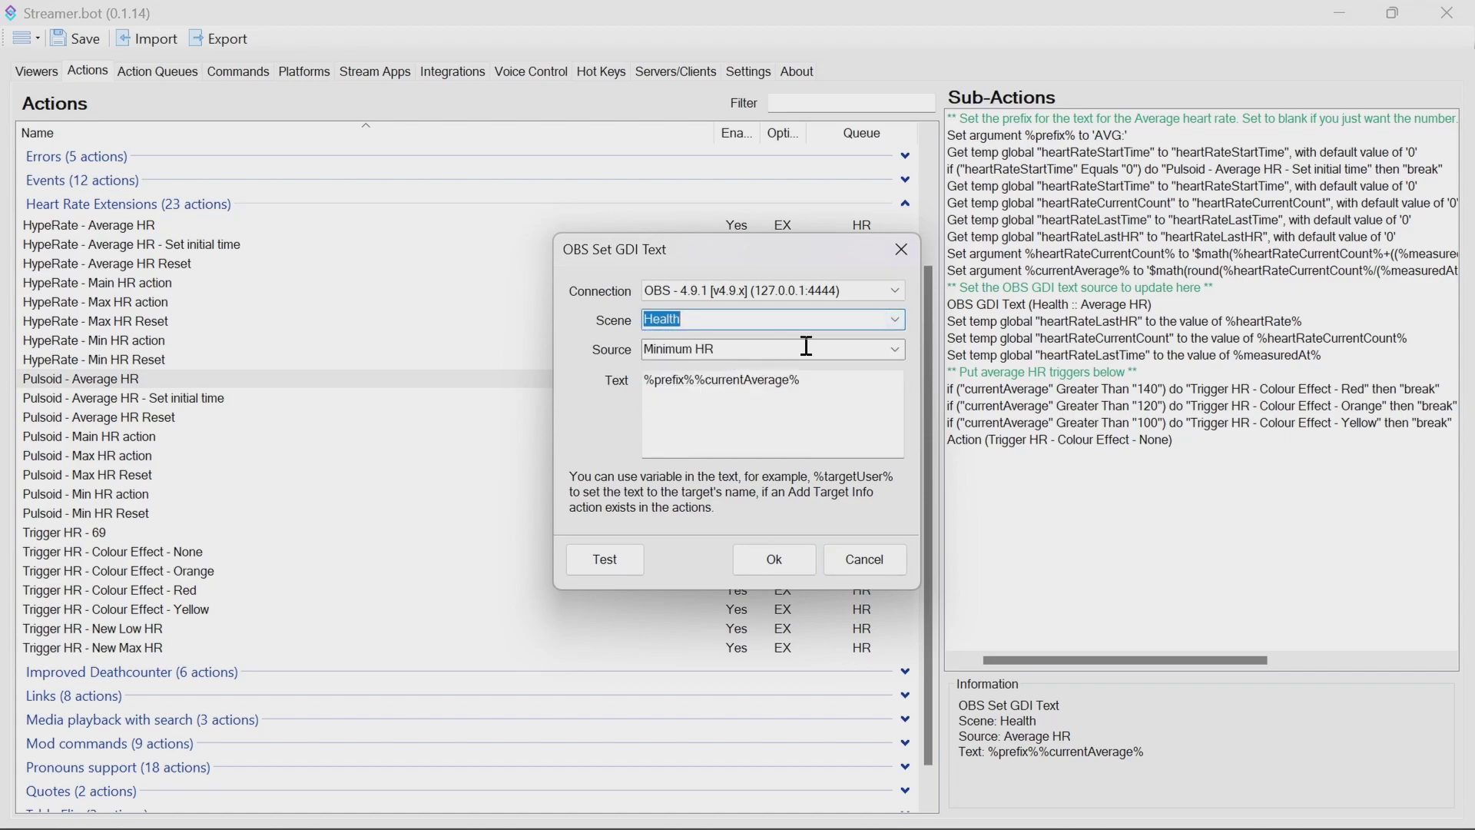
left_click(894, 349)
left_click(735, 400)
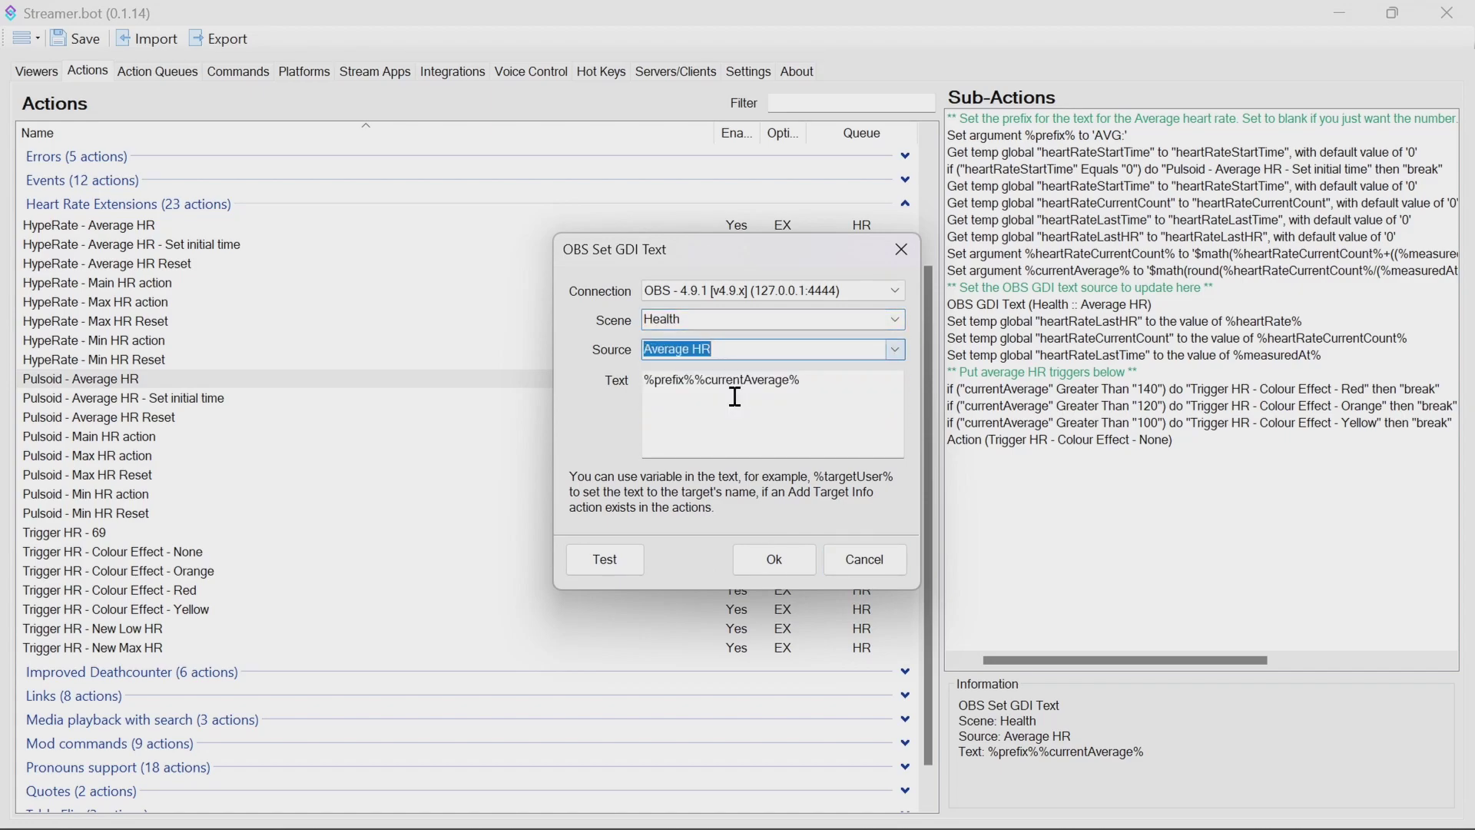
left_click(782, 564)
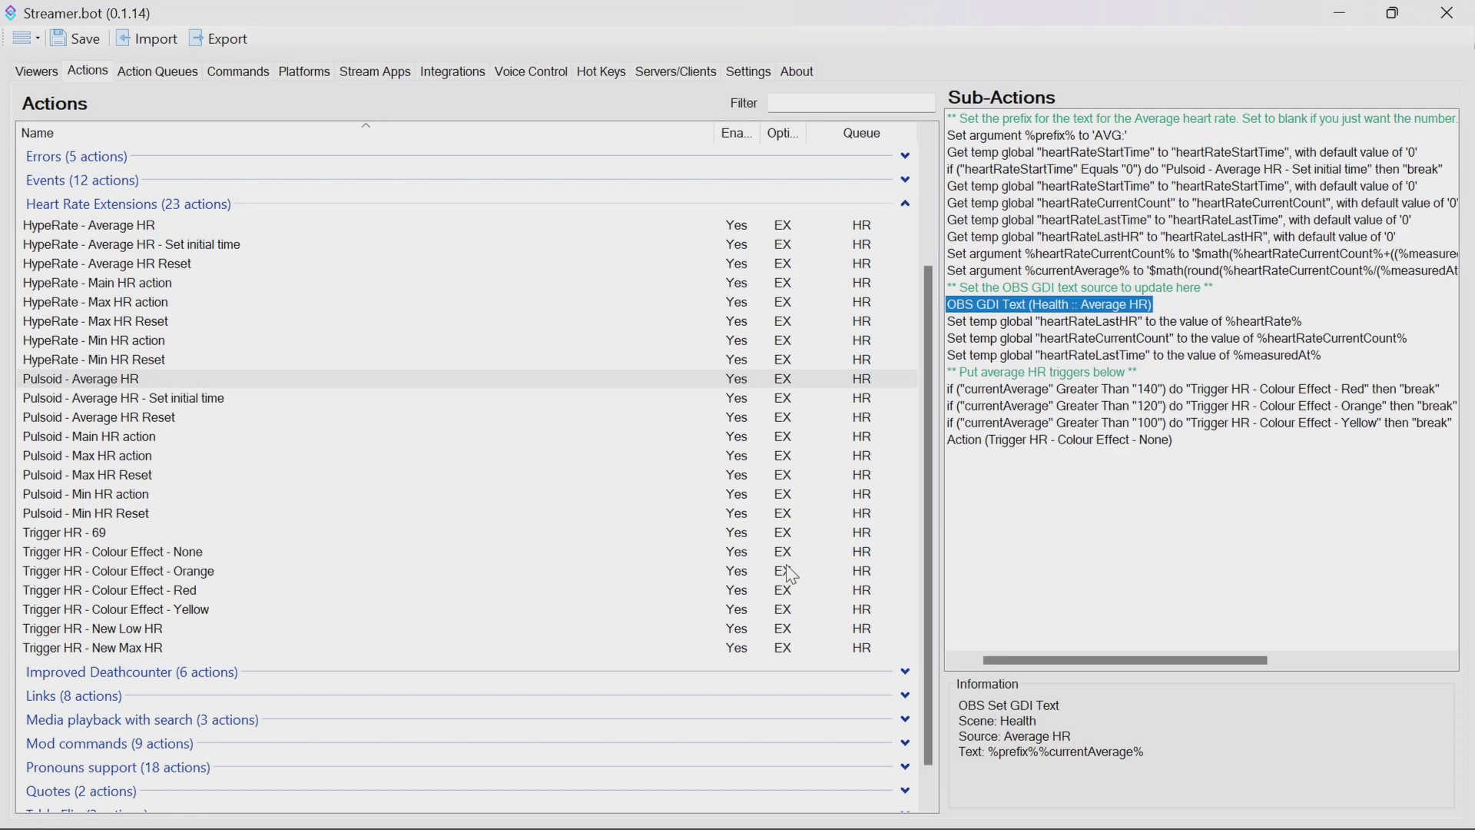
- Examine the average heart rate colour triggers, including the Red condition's threshold, and the Pulsoid Set initial time and Average HR Reset actions
left_click(1145, 391)
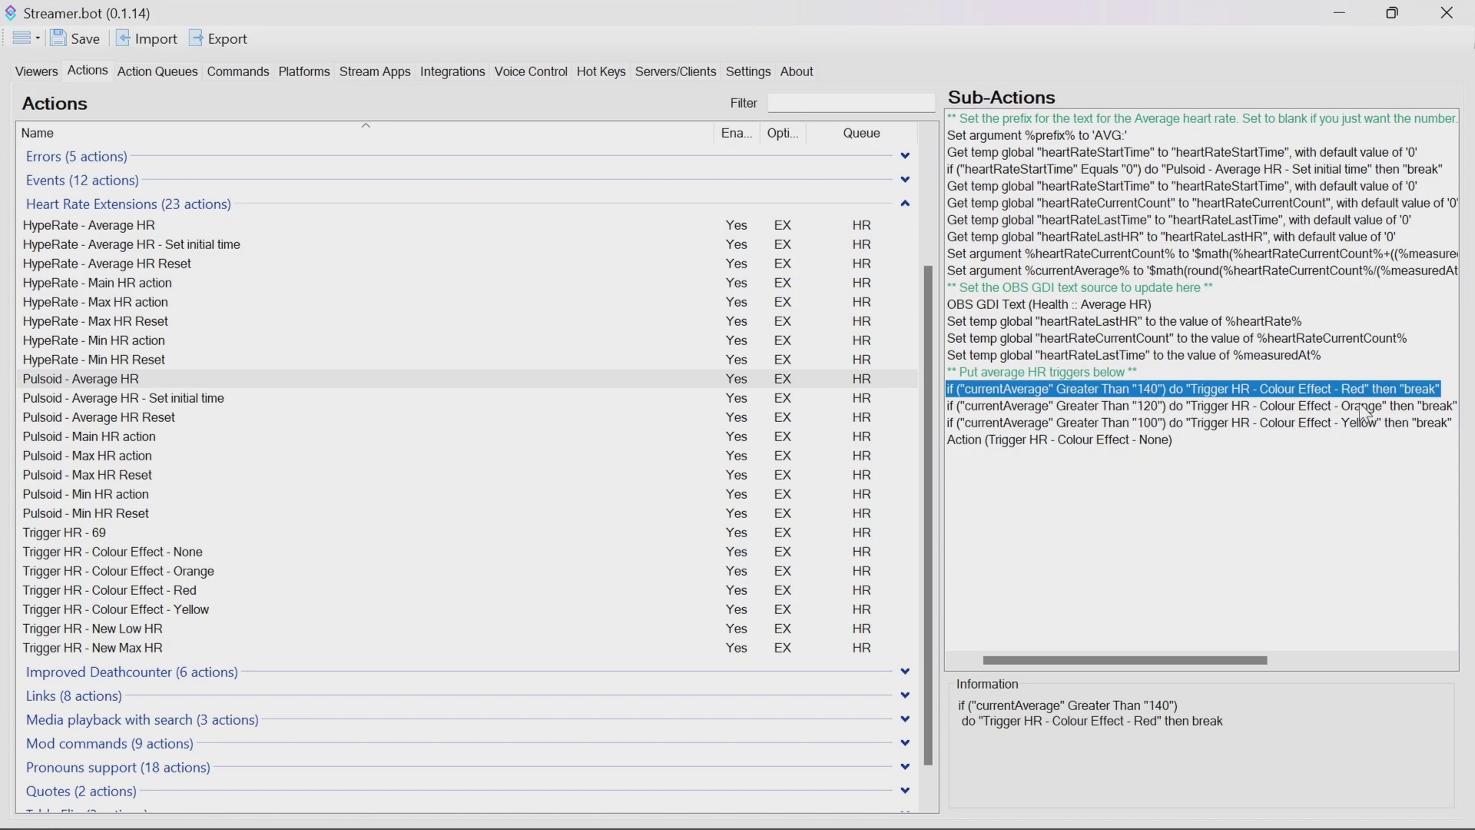
left_click(1174, 428)
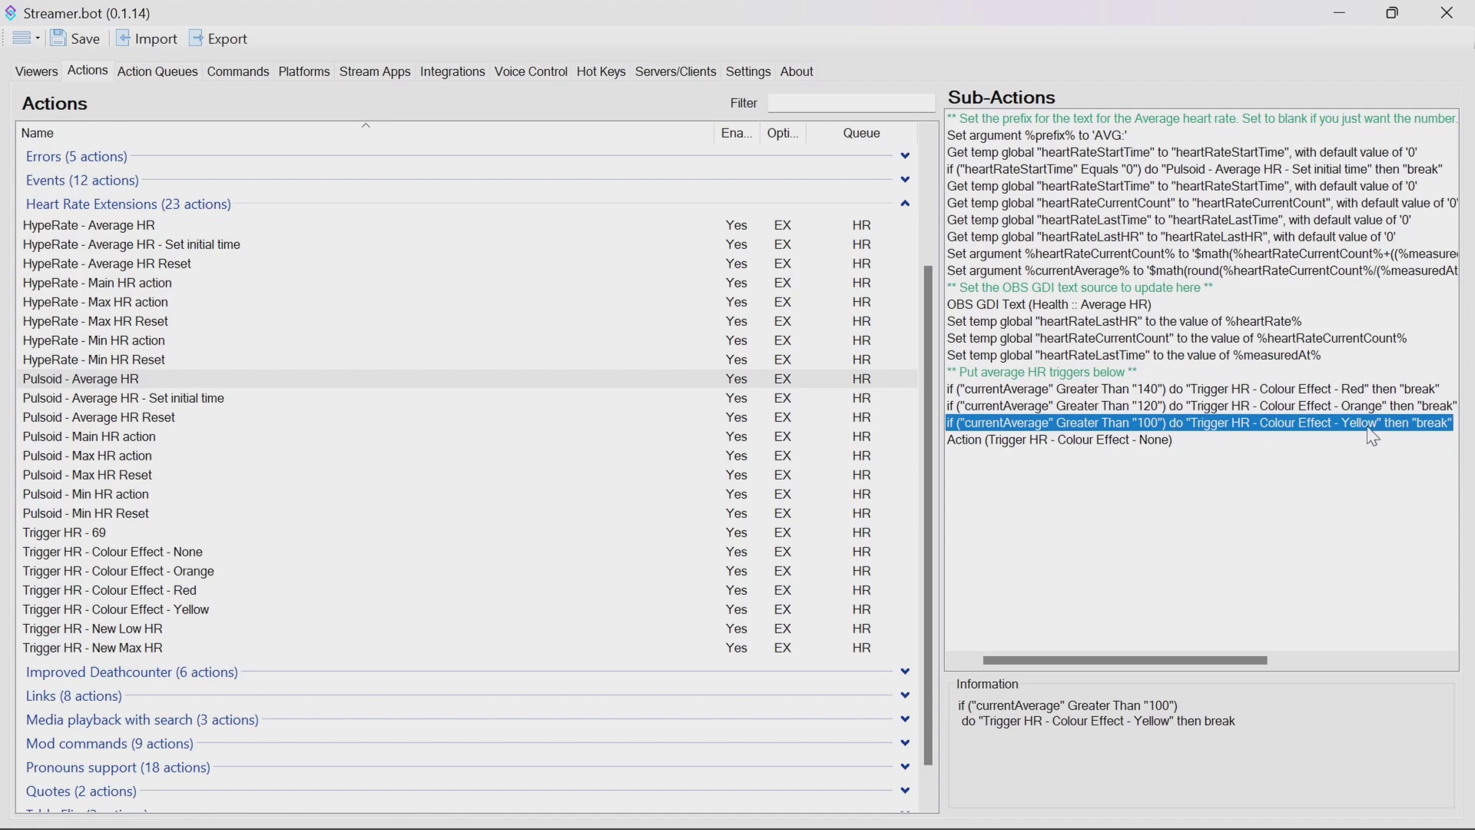
double_click(1213, 387)
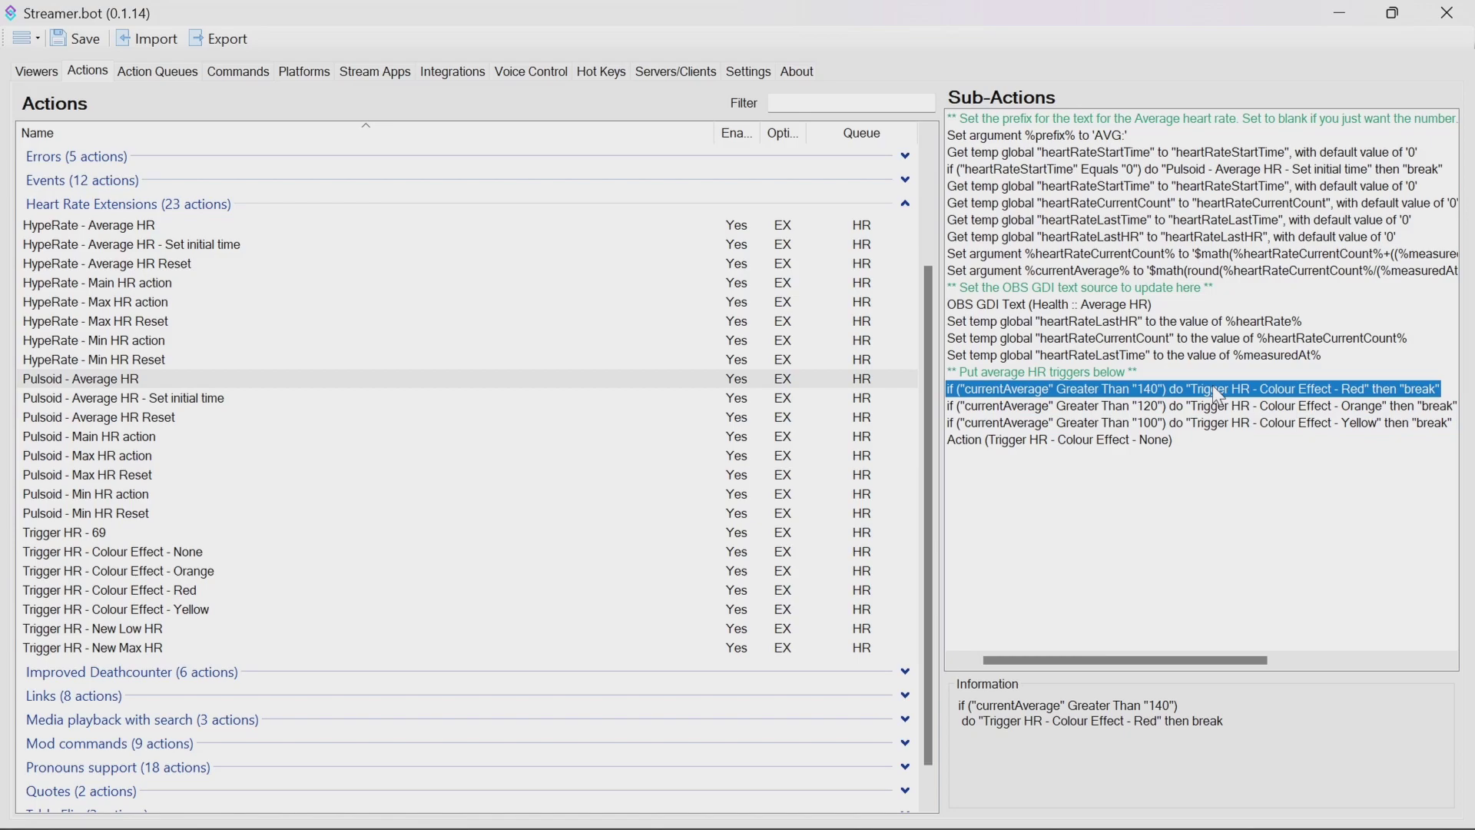
double_click(646, 304)
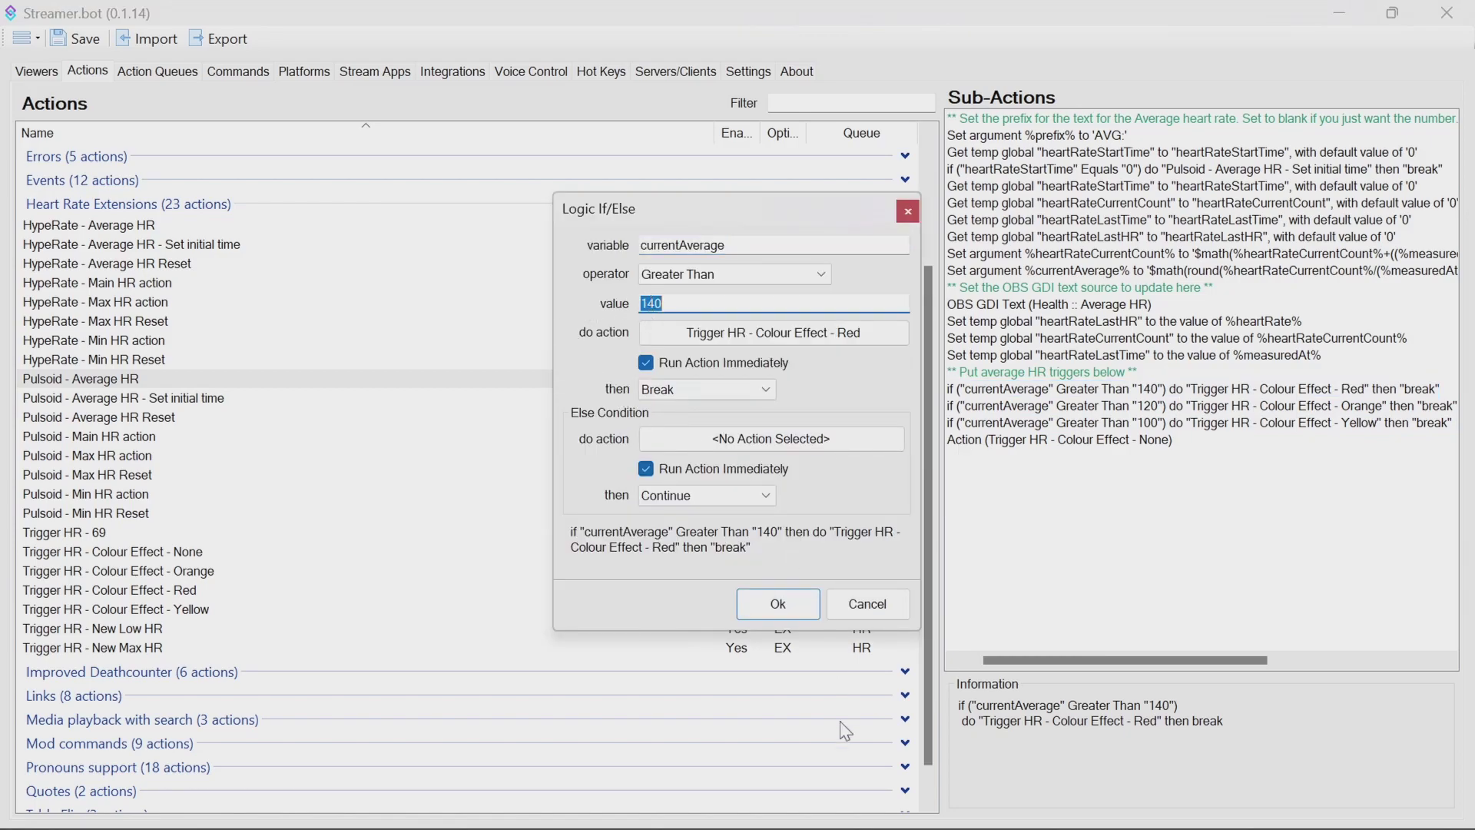
left_click(885, 602)
right_click(1081, 375)
right_click(1064, 394)
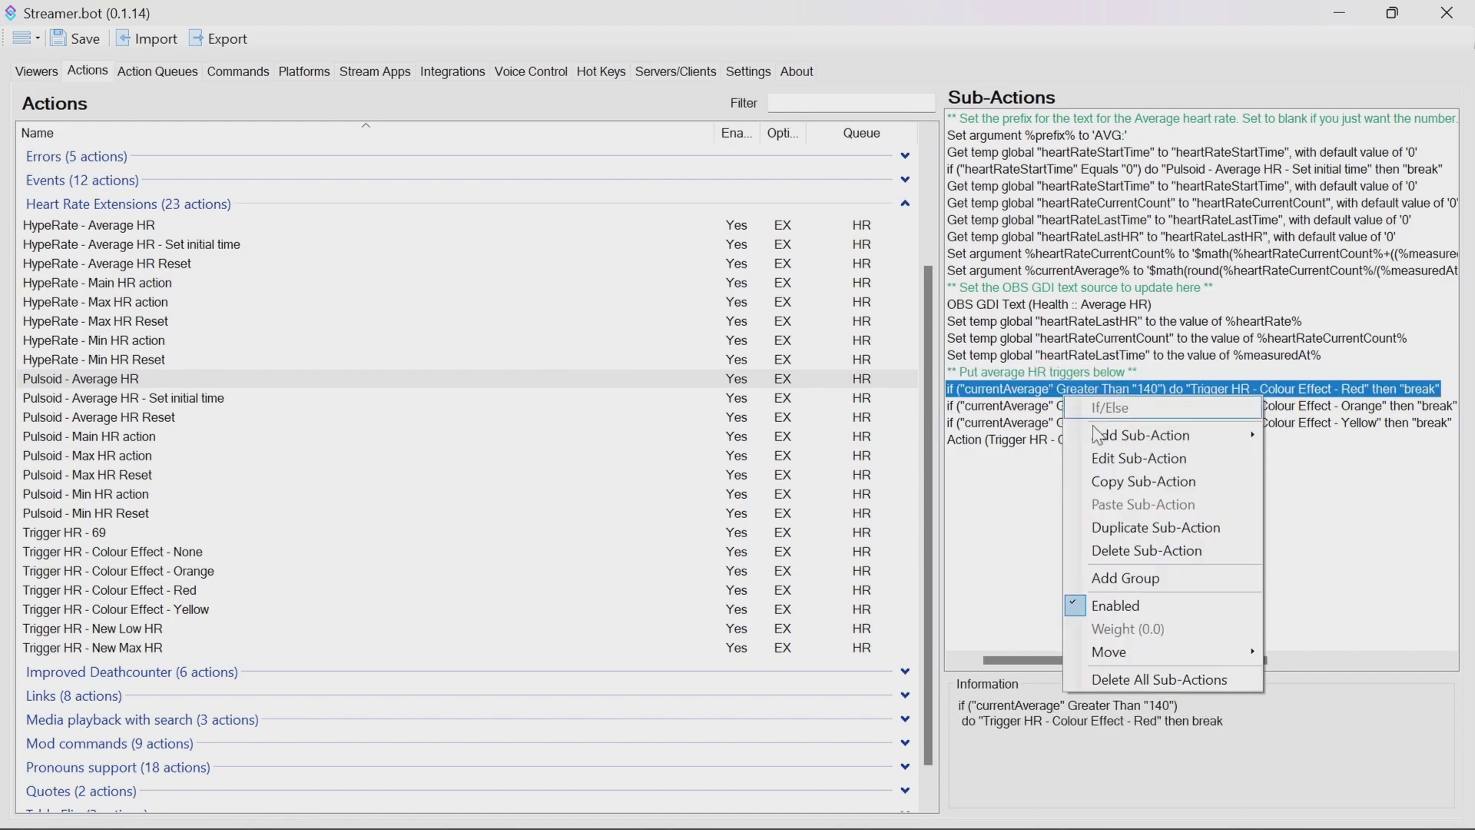
left_click(1129, 459)
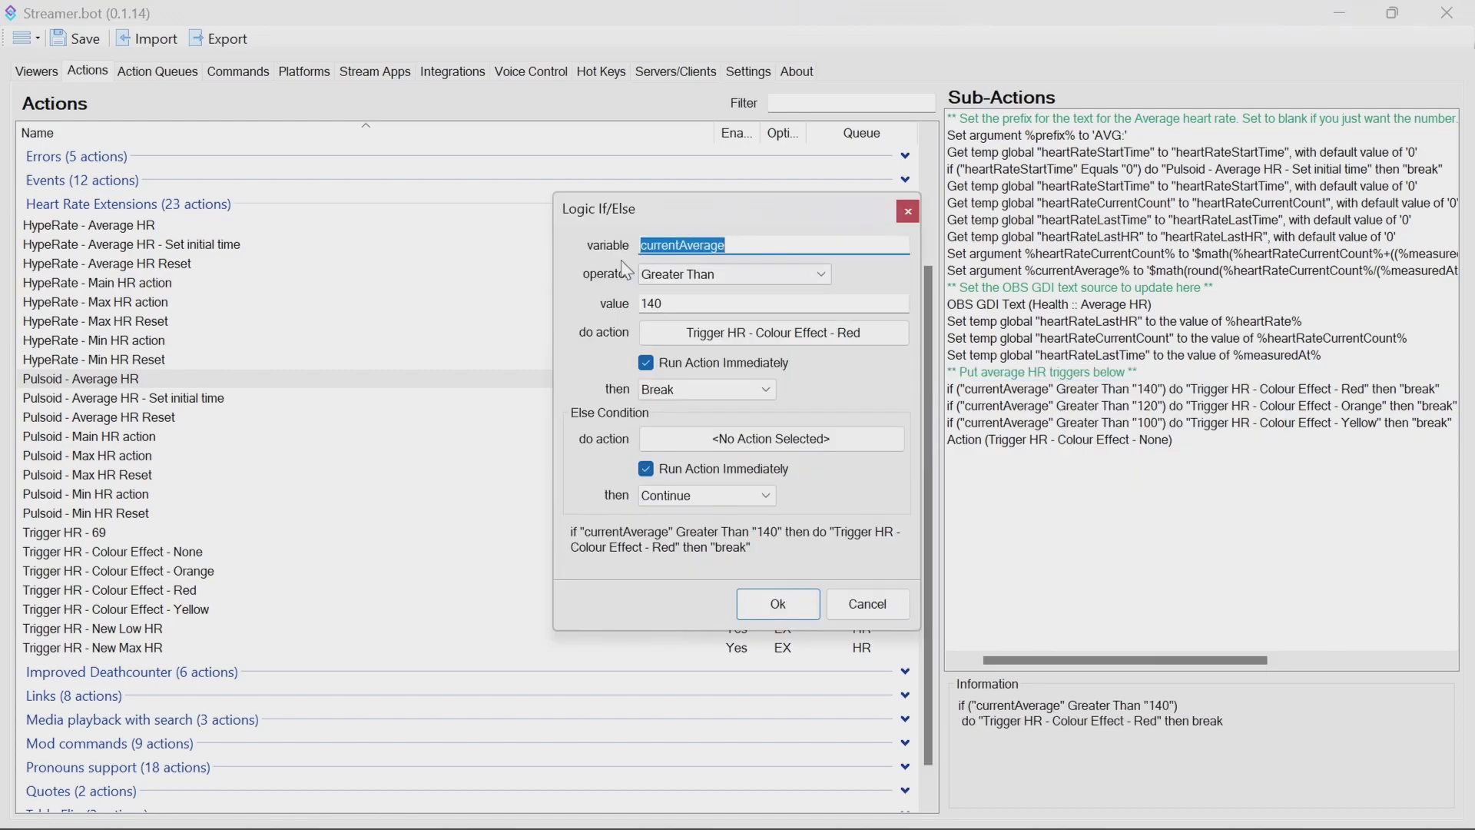
double_click(656, 301)
left_click(779, 601)
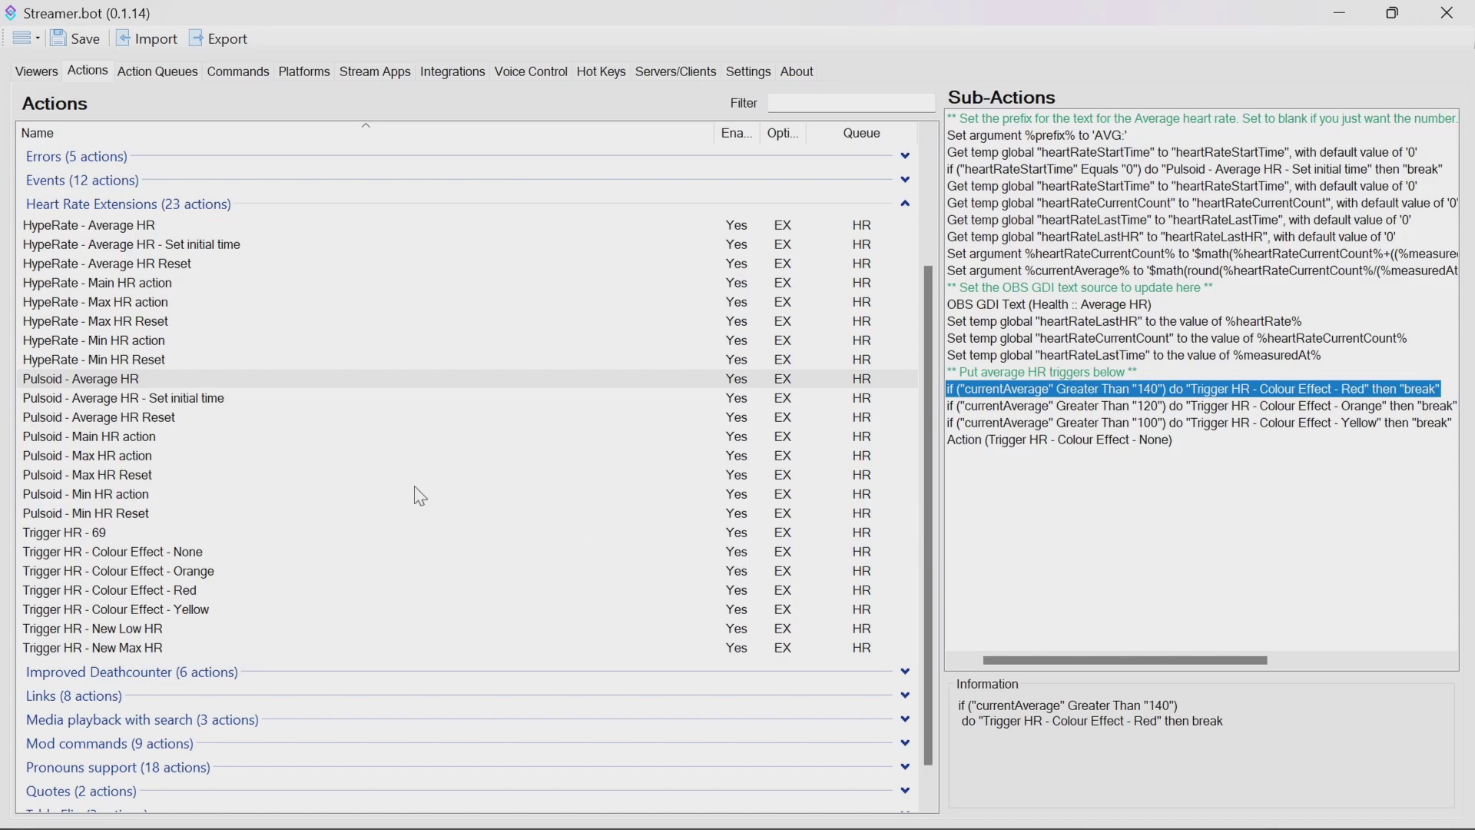
left_click(189, 399)
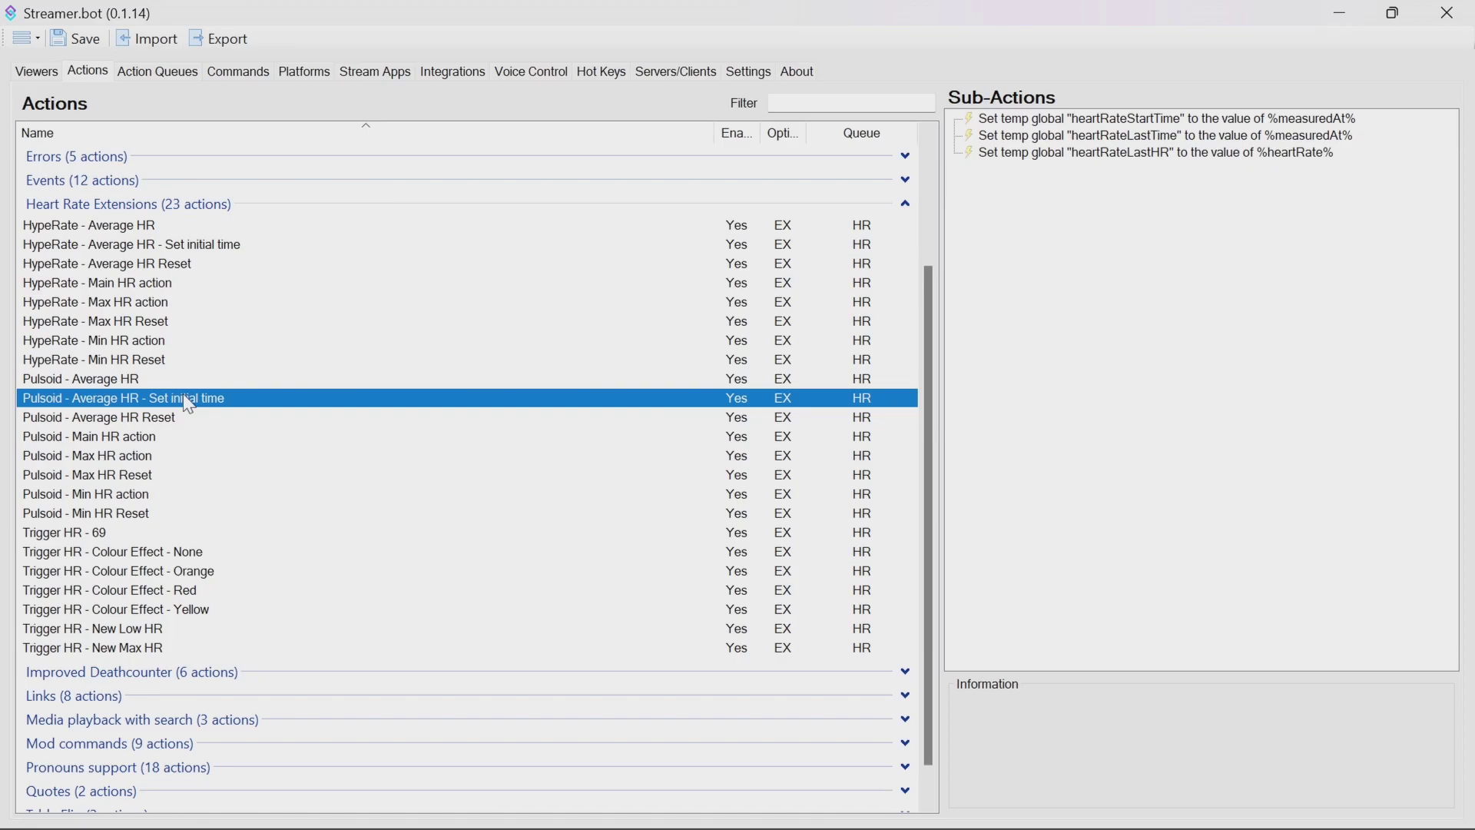
left_click(158, 421)
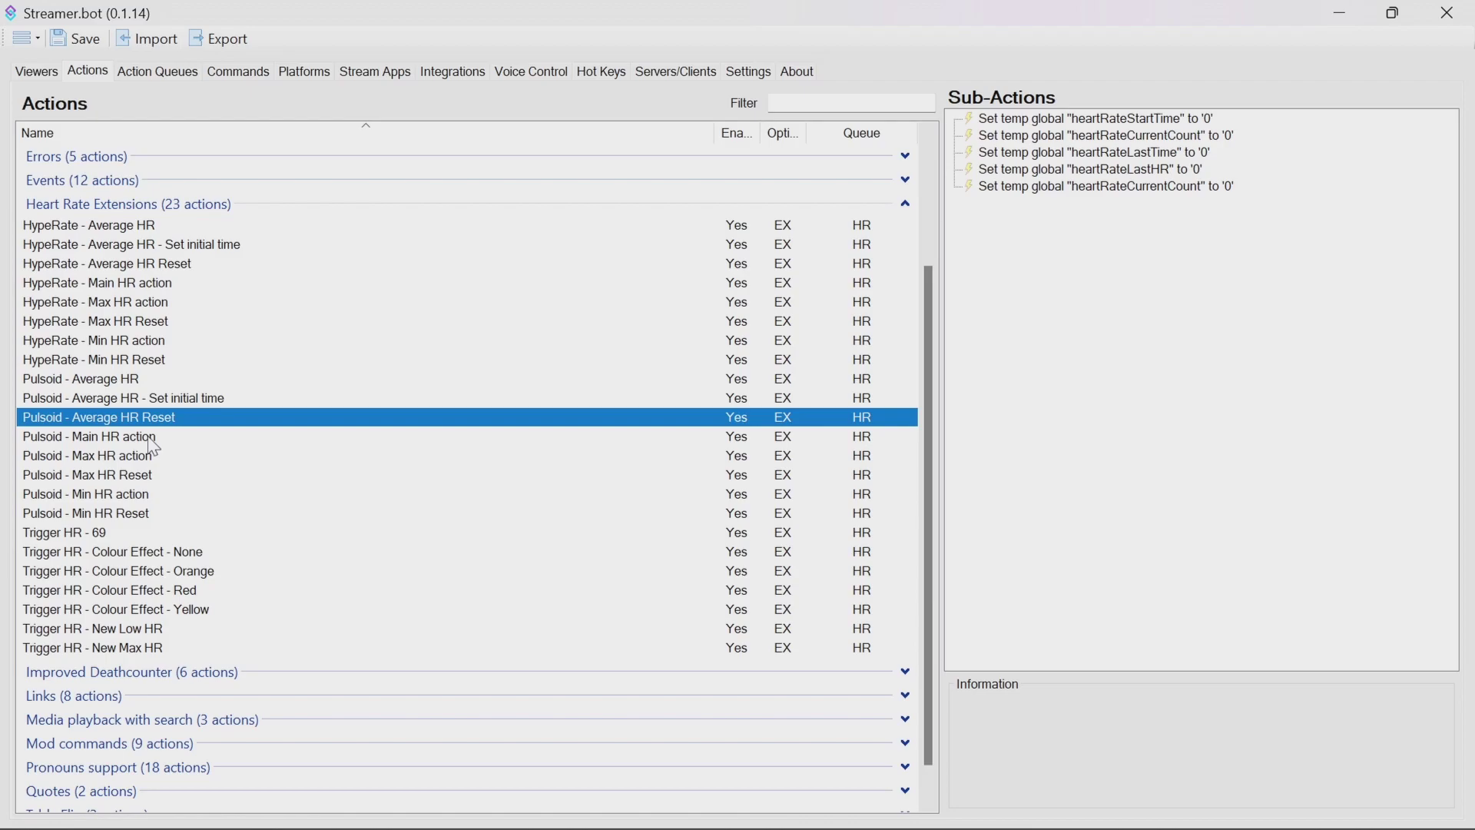
- In Pulsoid - Main HR action, blank the prefix argument and reduce the Current HR source's OBS text to %heartRate%
left_click(155, 441)
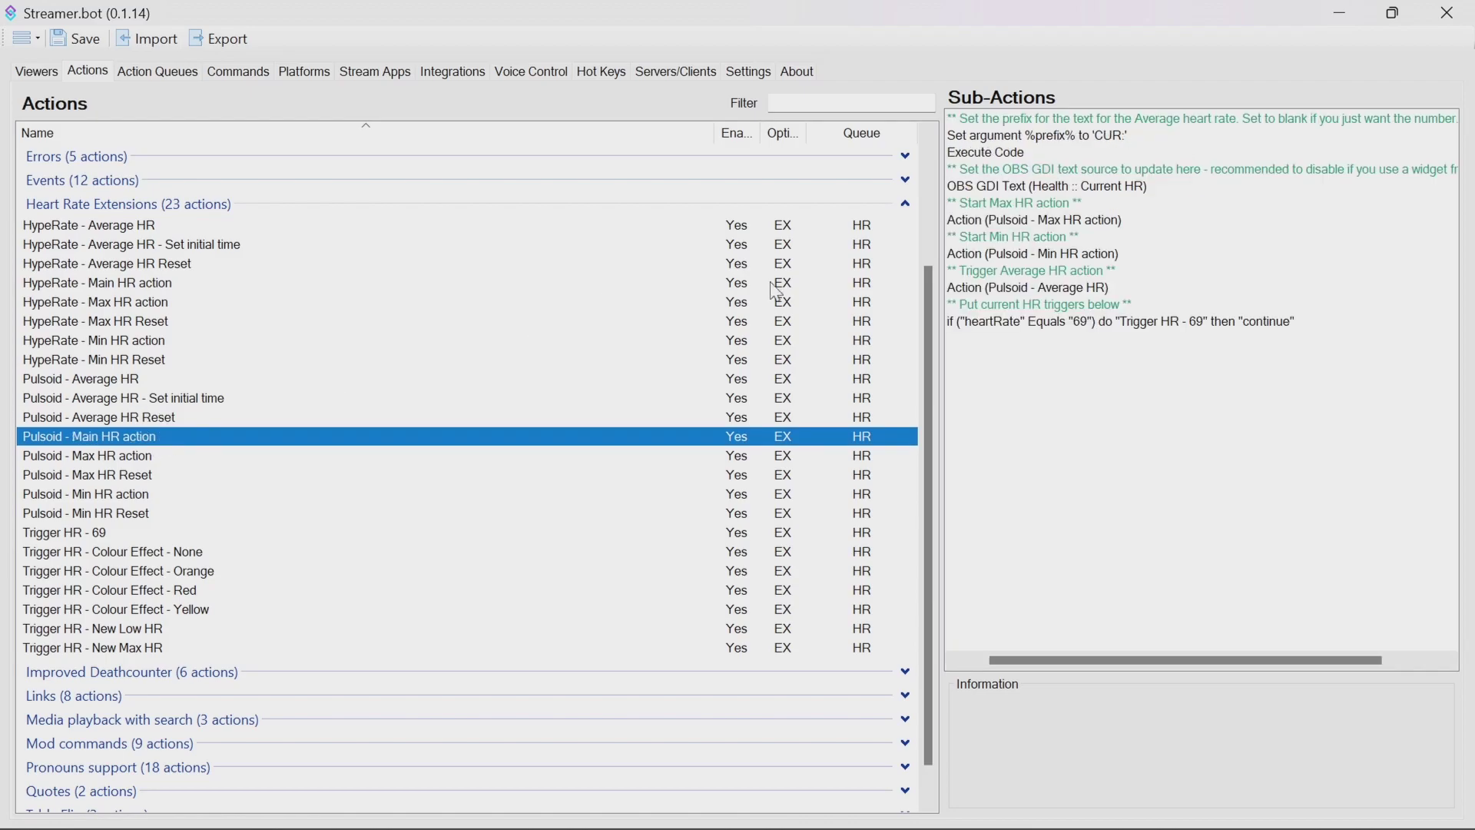
left_click(1064, 136)
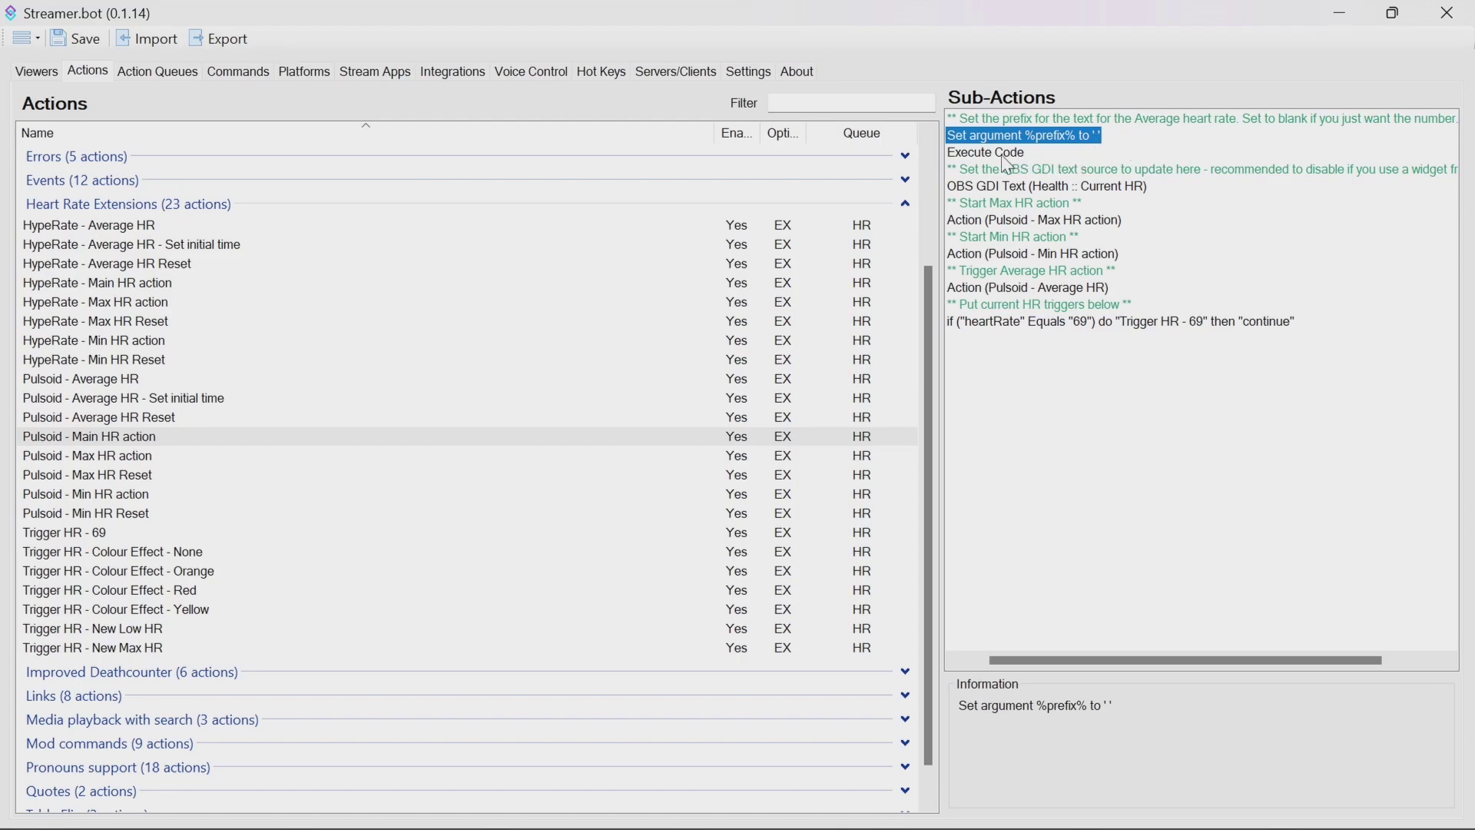
left_click(1043, 189)
double_click(1036, 186)
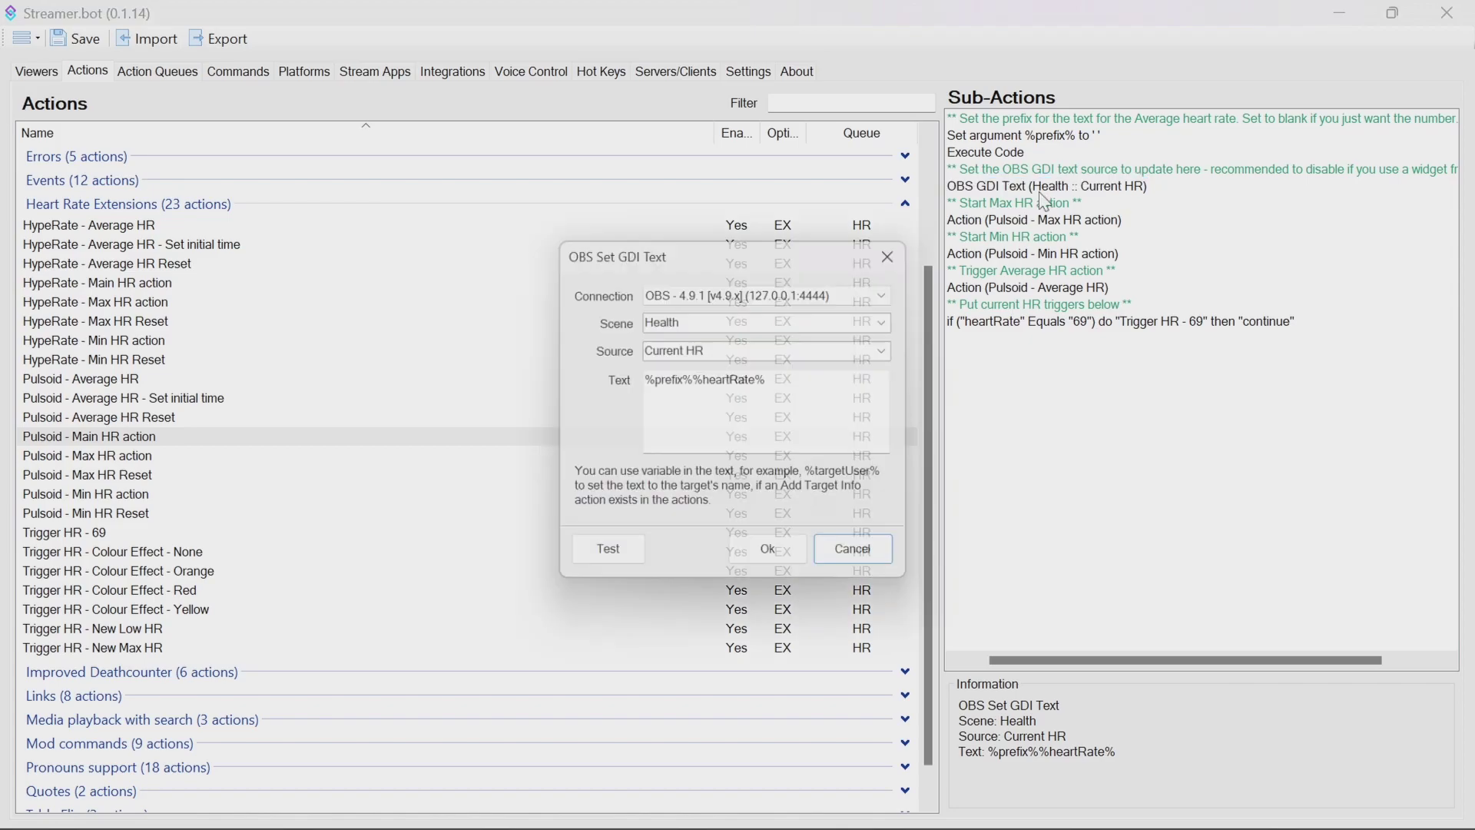
double_click(684, 321)
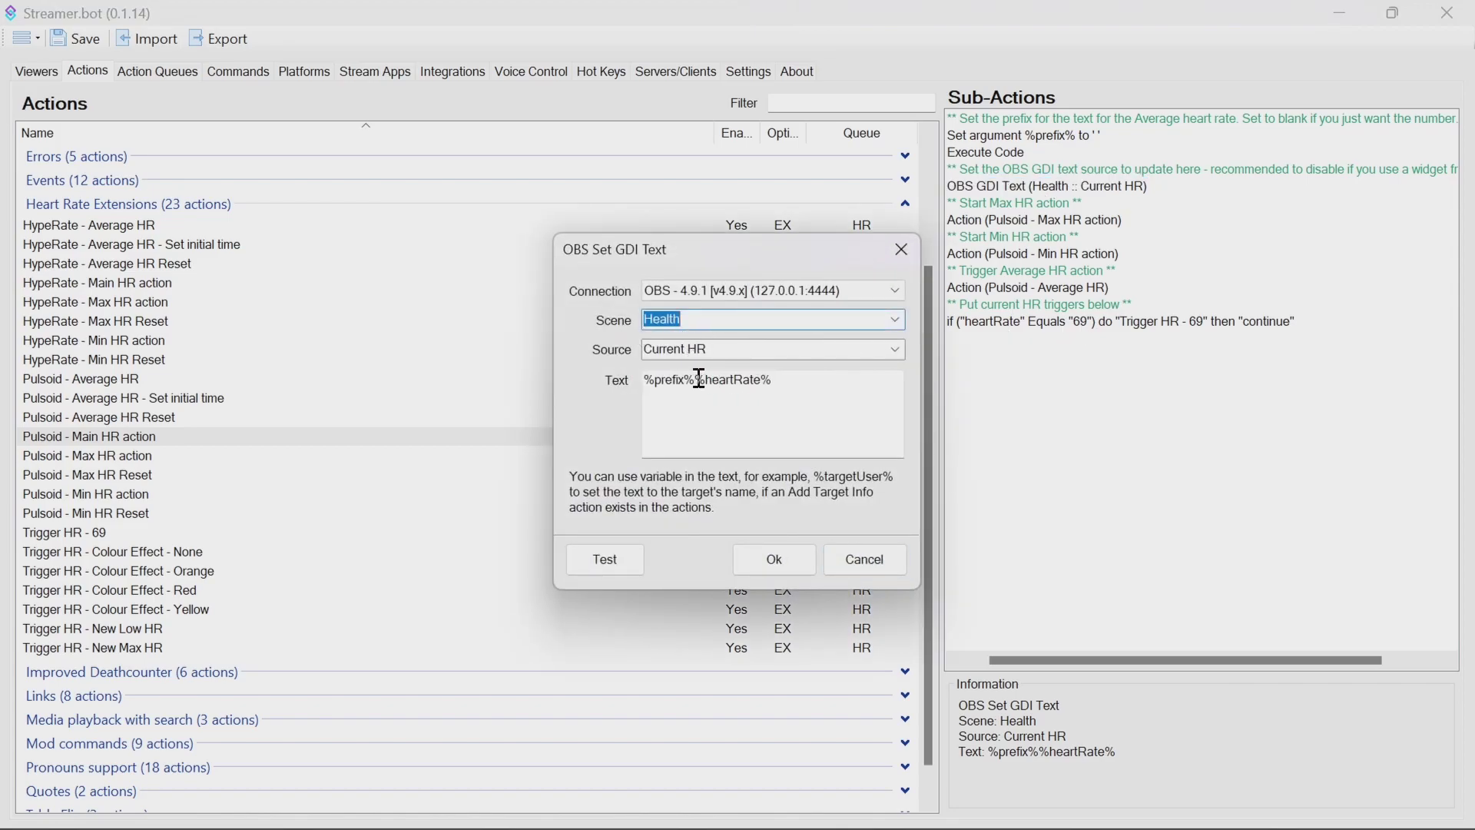
left_click_drag(697, 381, 541, 384)
key("Delete")
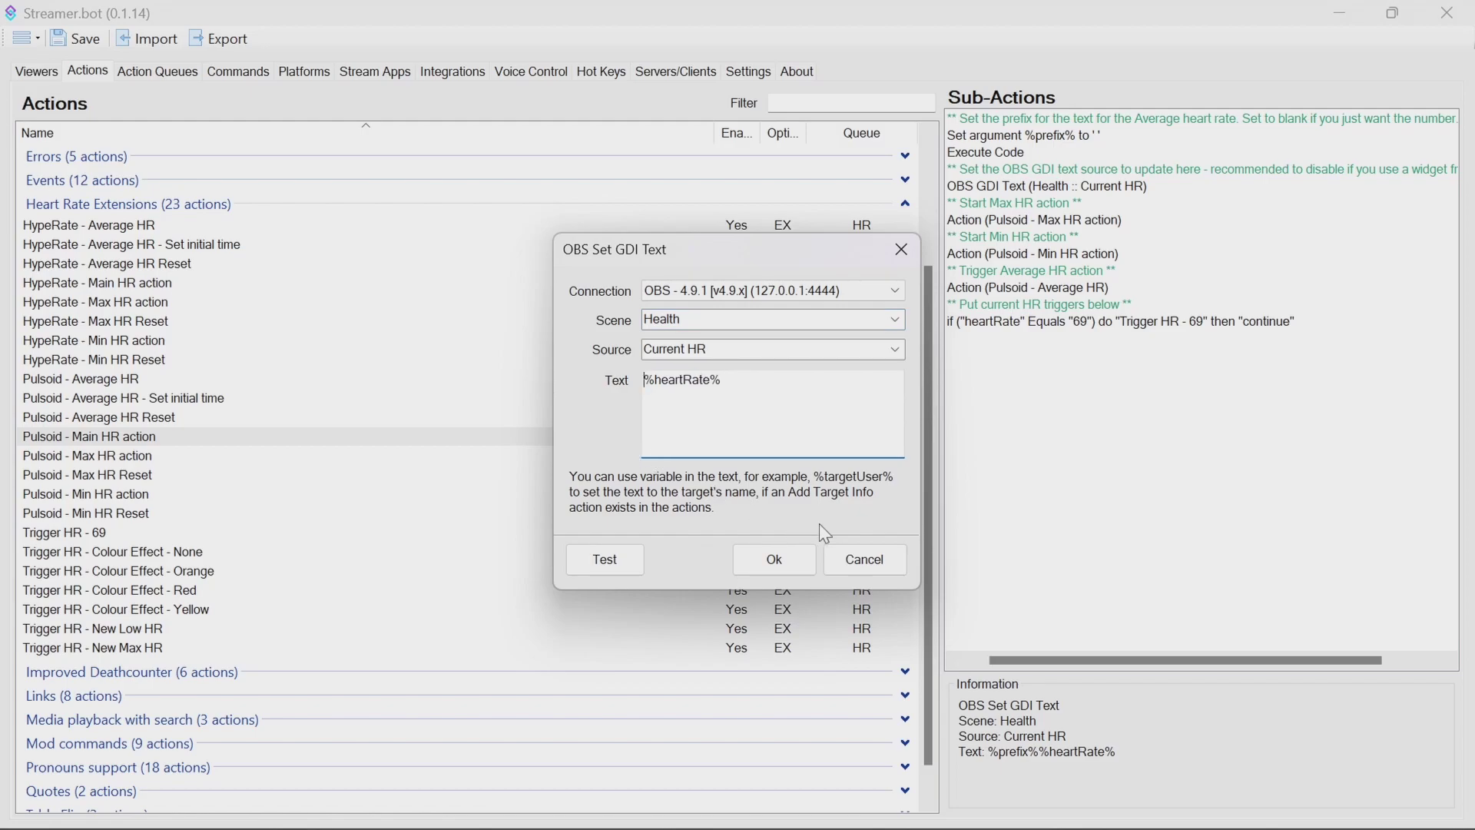
left_click(758, 380)
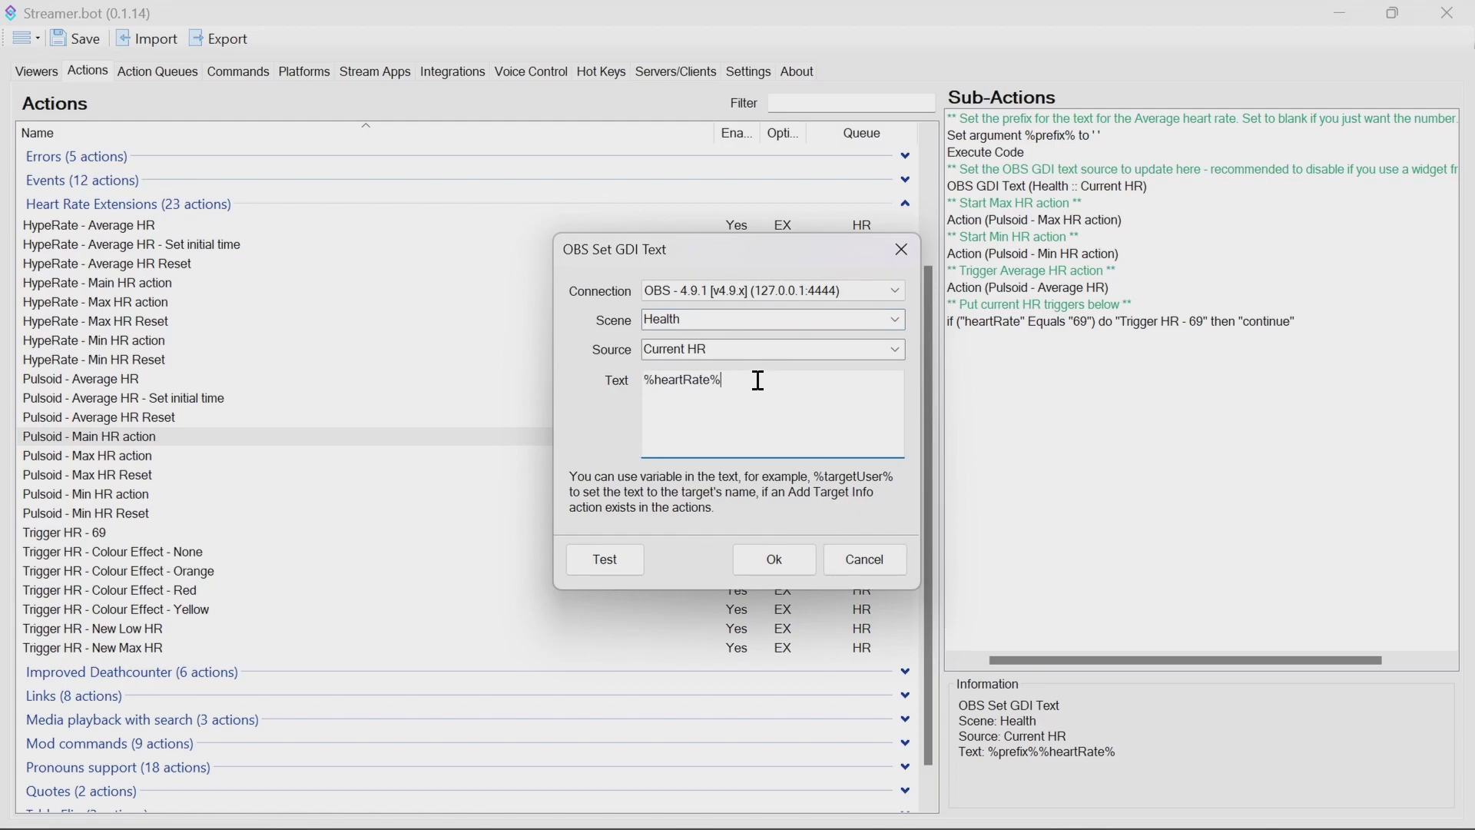
left_click(782, 561)
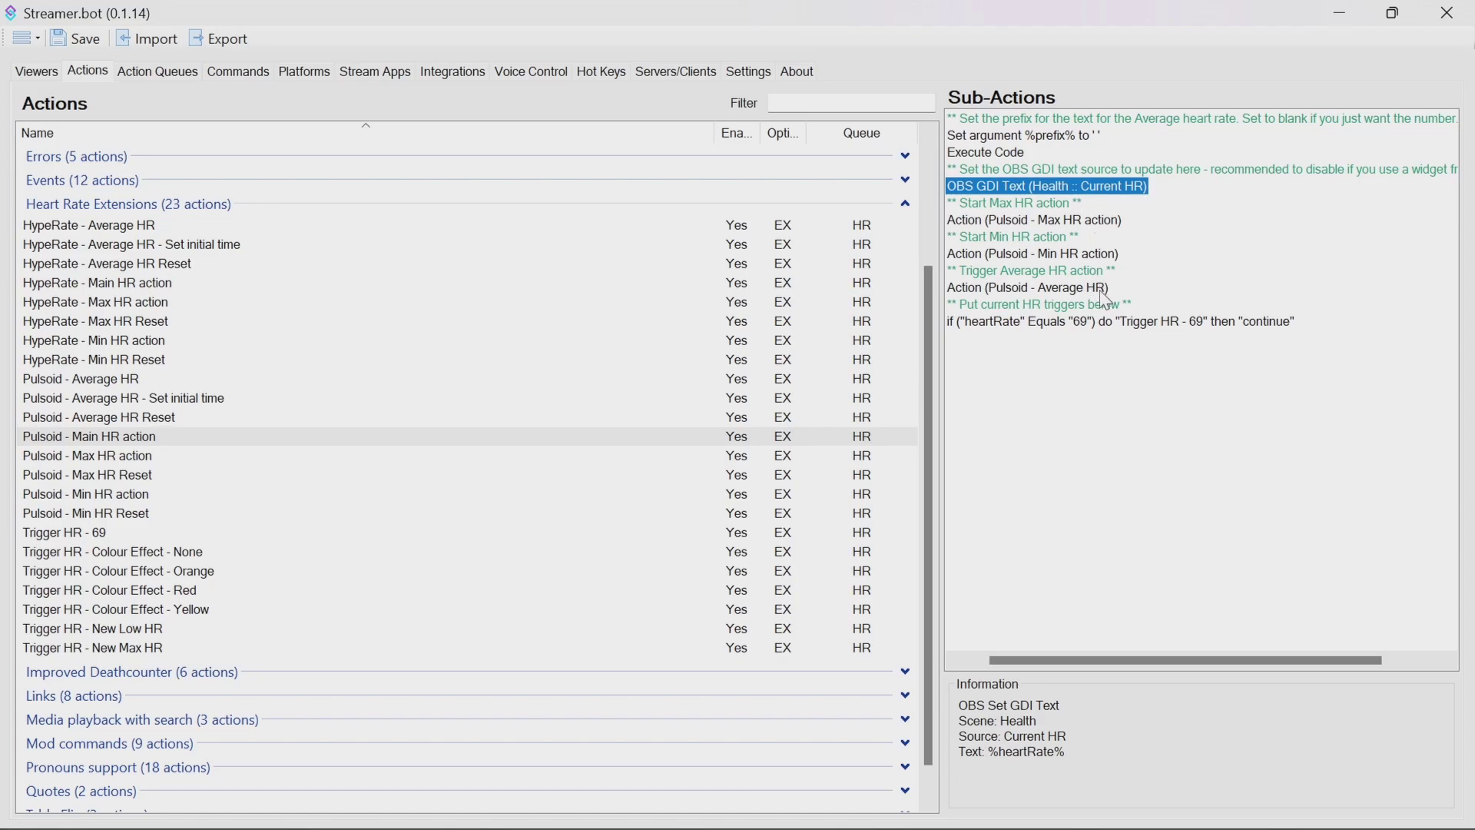
left_click(1080, 323)
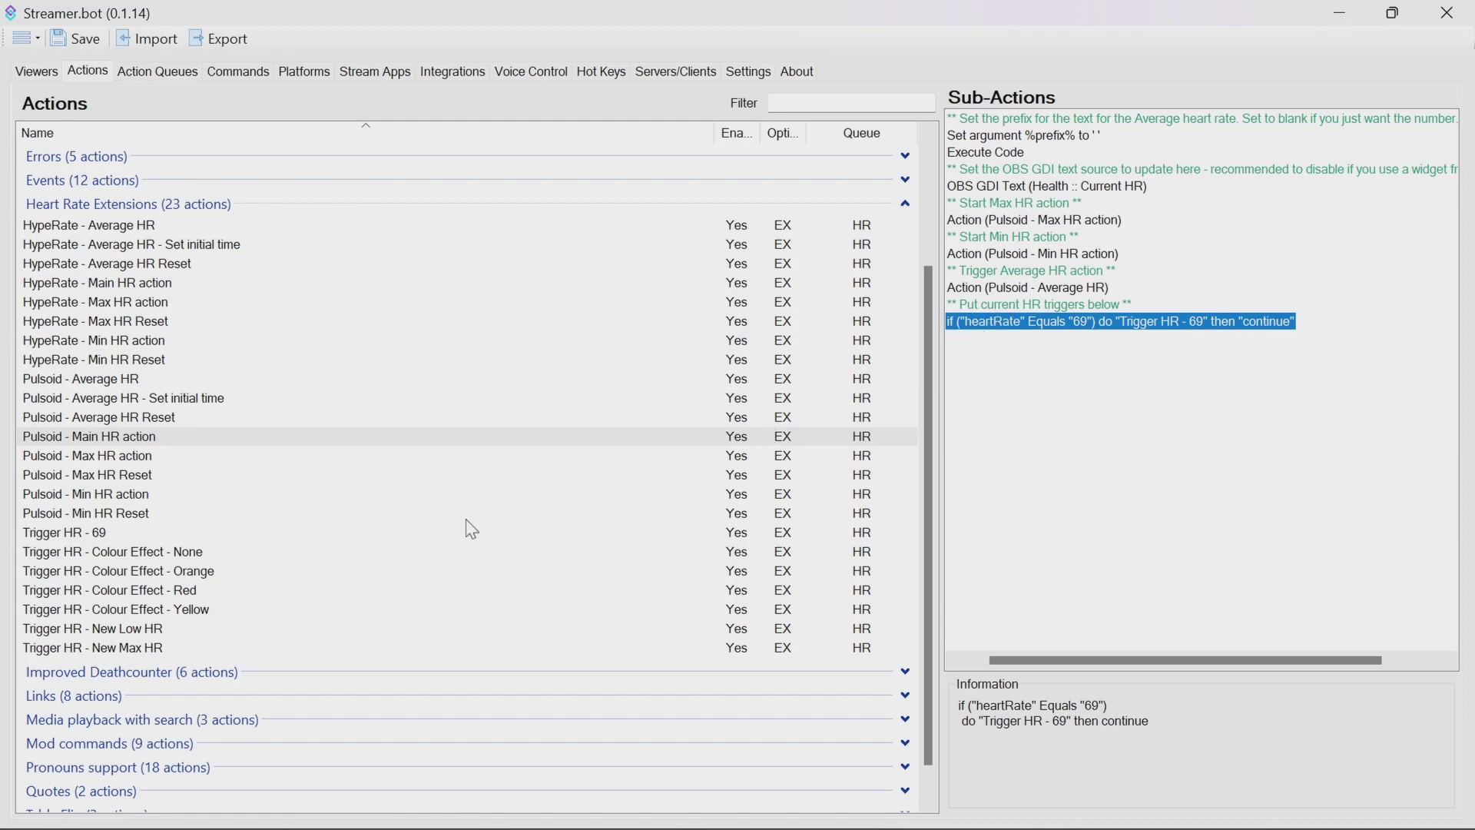
- Check the prefix and OBS text scene and source in Pulsoid - Max HR action, and view the Pulsoid - Max HR Reset action
left_click(129, 461)
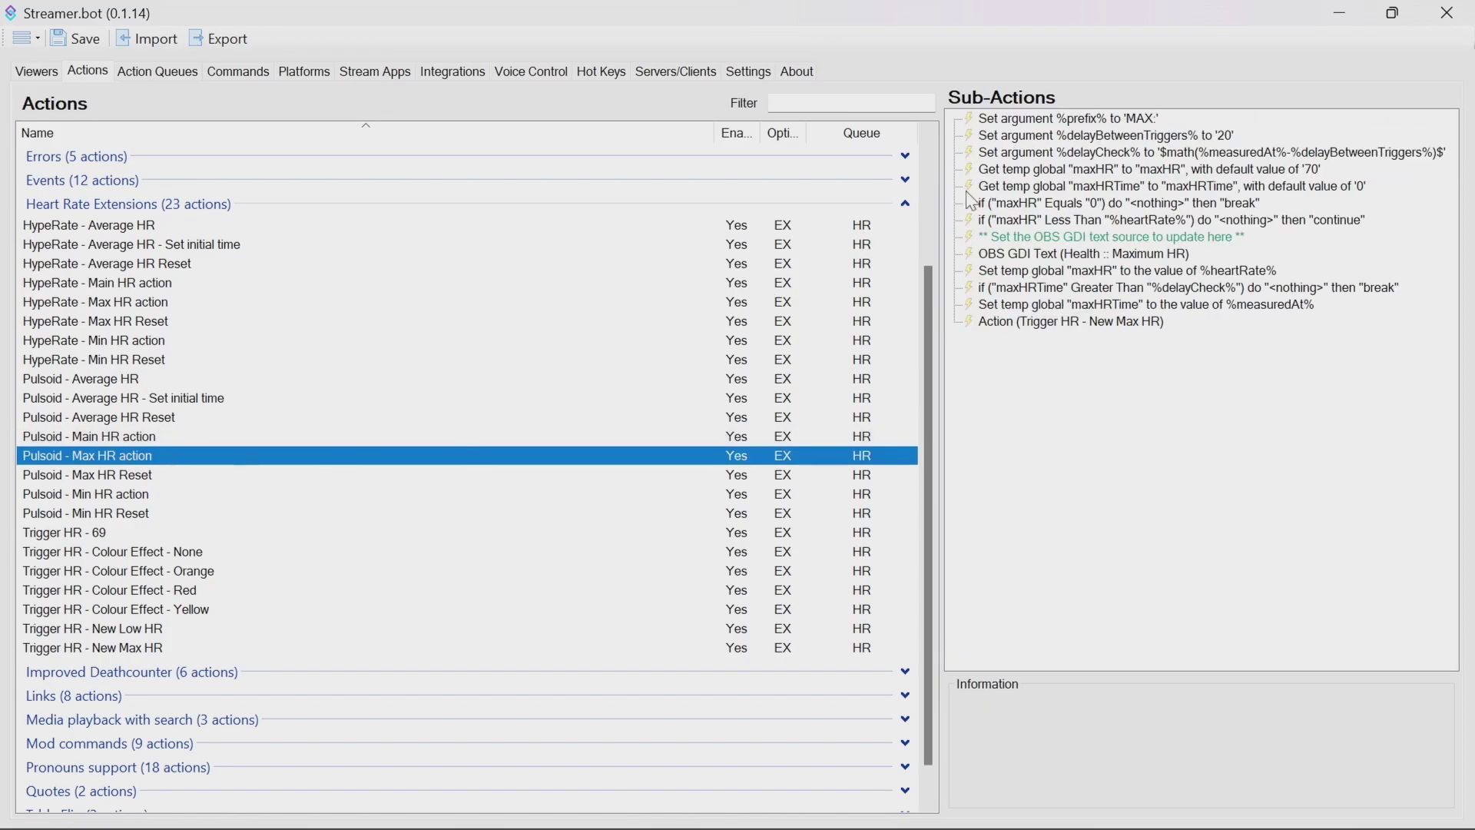
left_click(1106, 118)
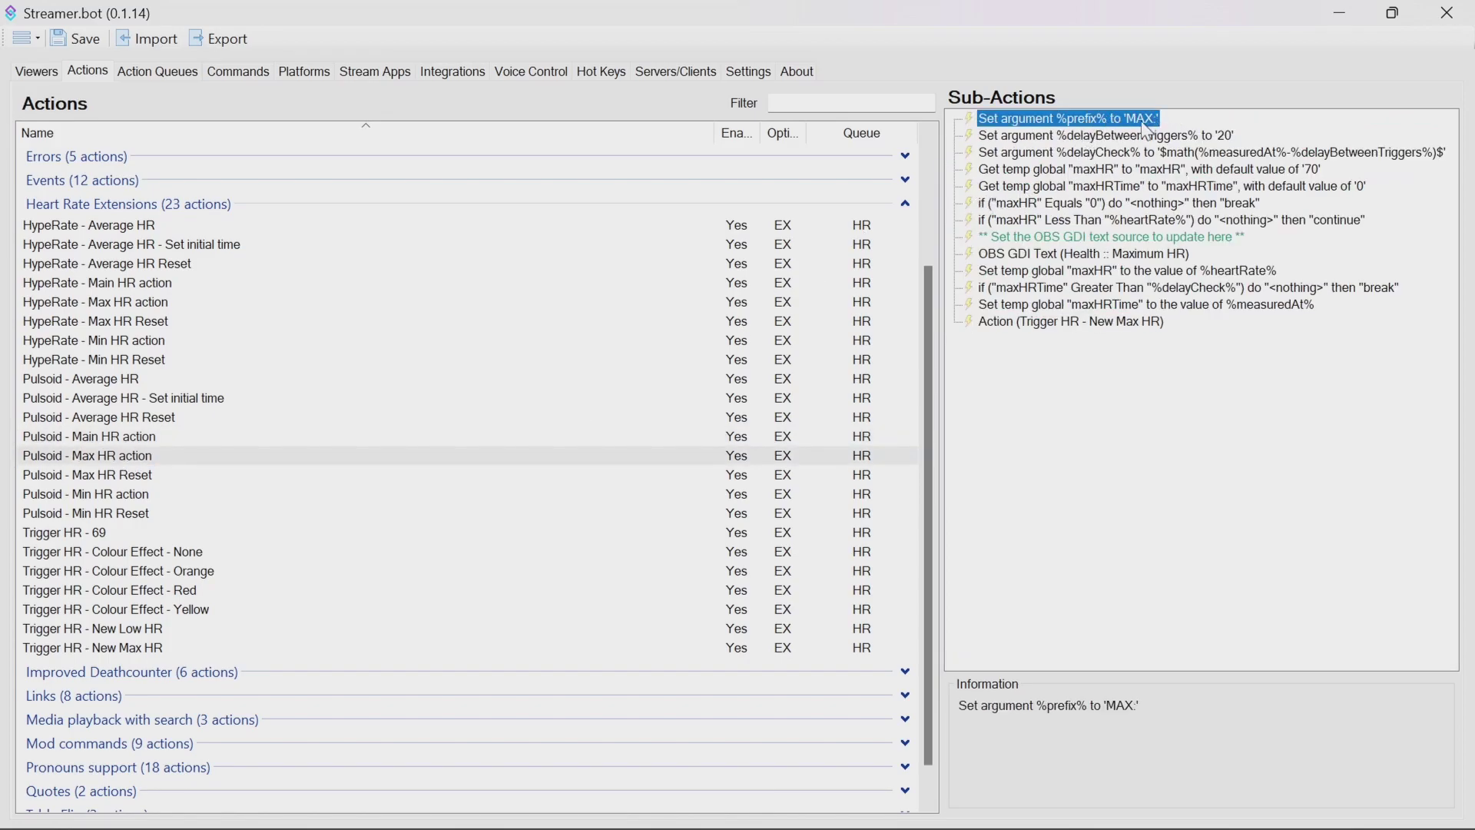
double_click(1068, 255)
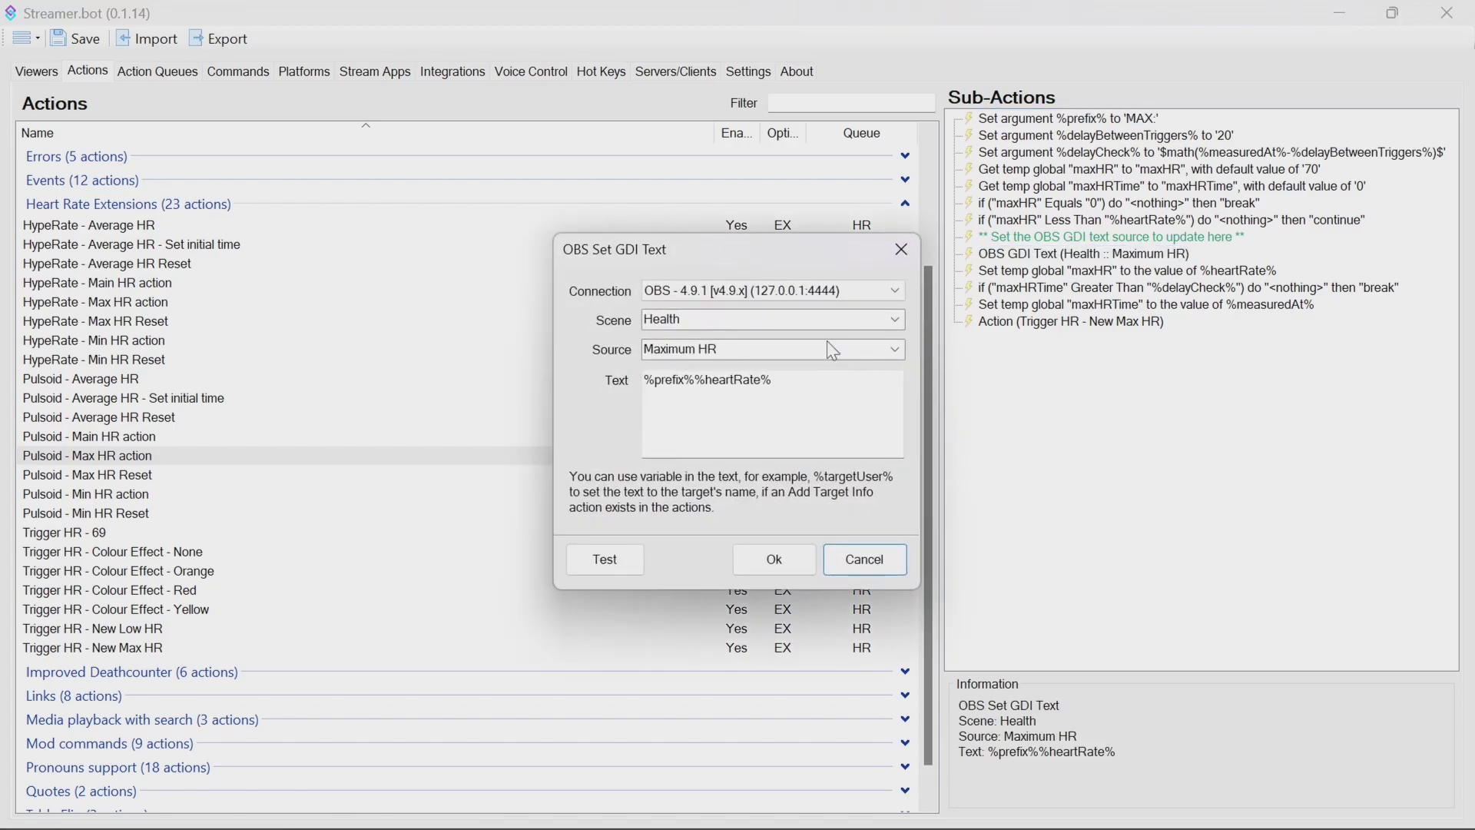
left_click(649, 320)
left_click(723, 346)
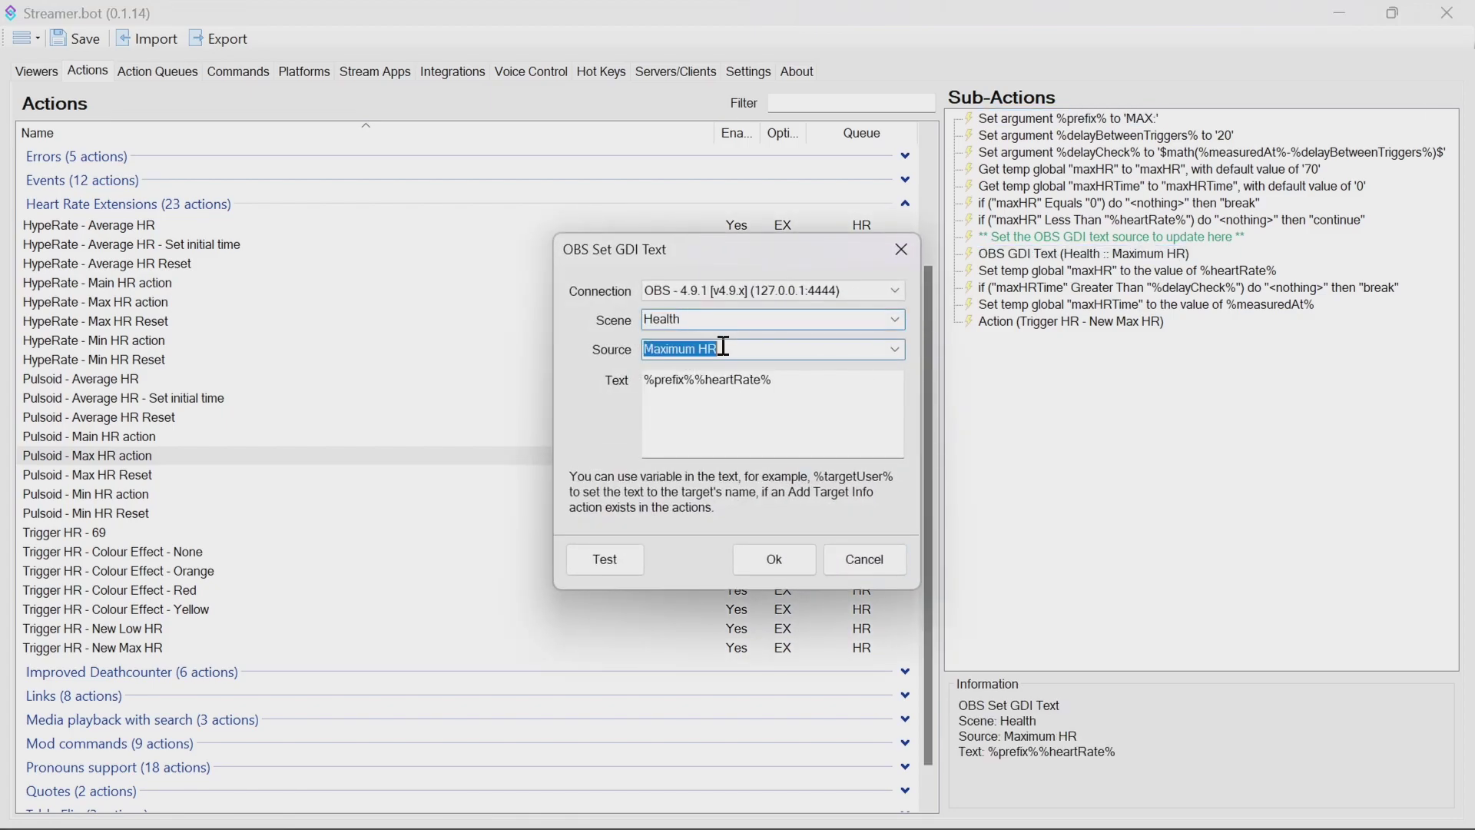
left_click(774, 560)
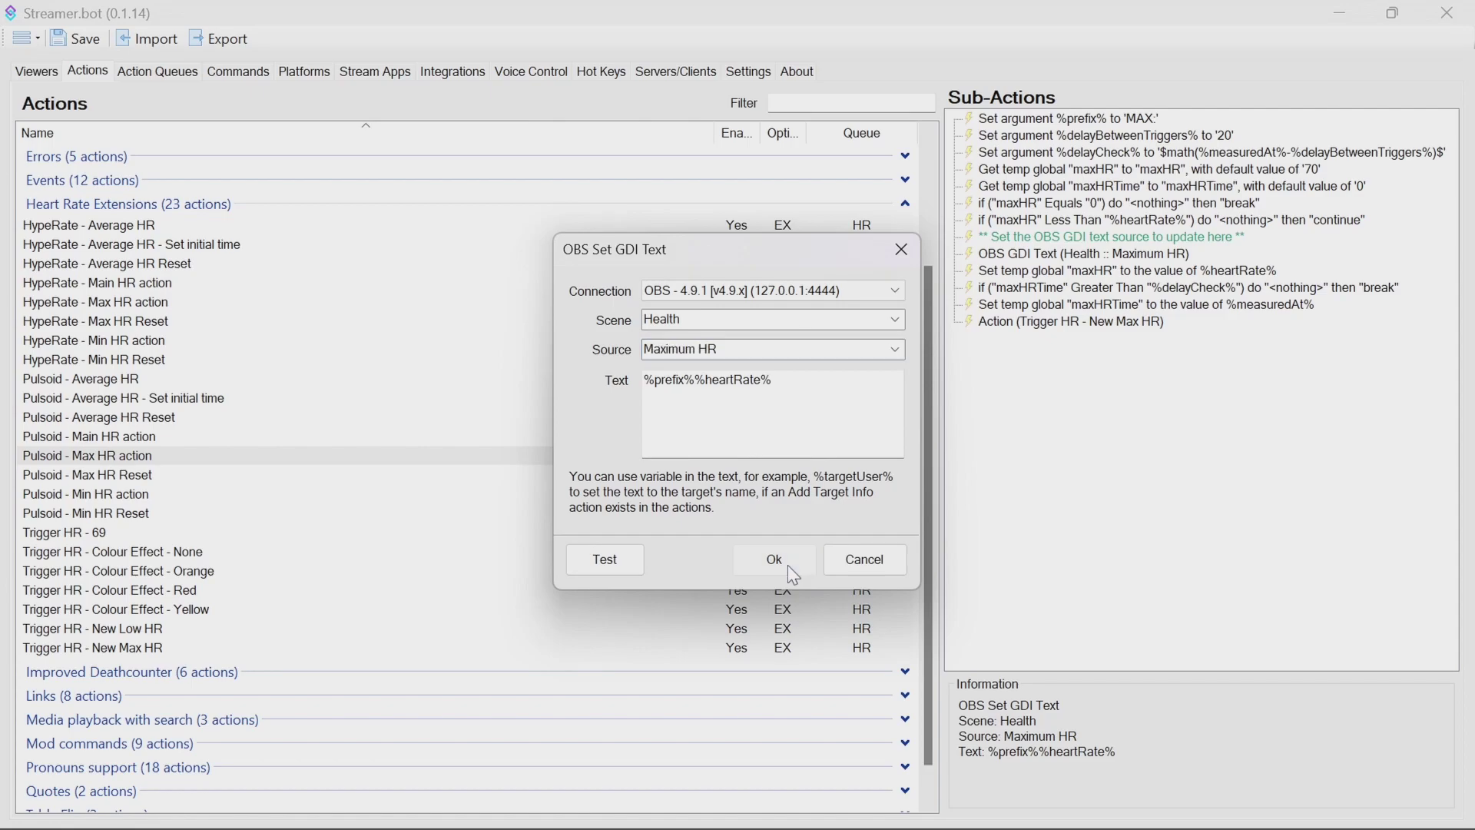
left_click(120, 475)
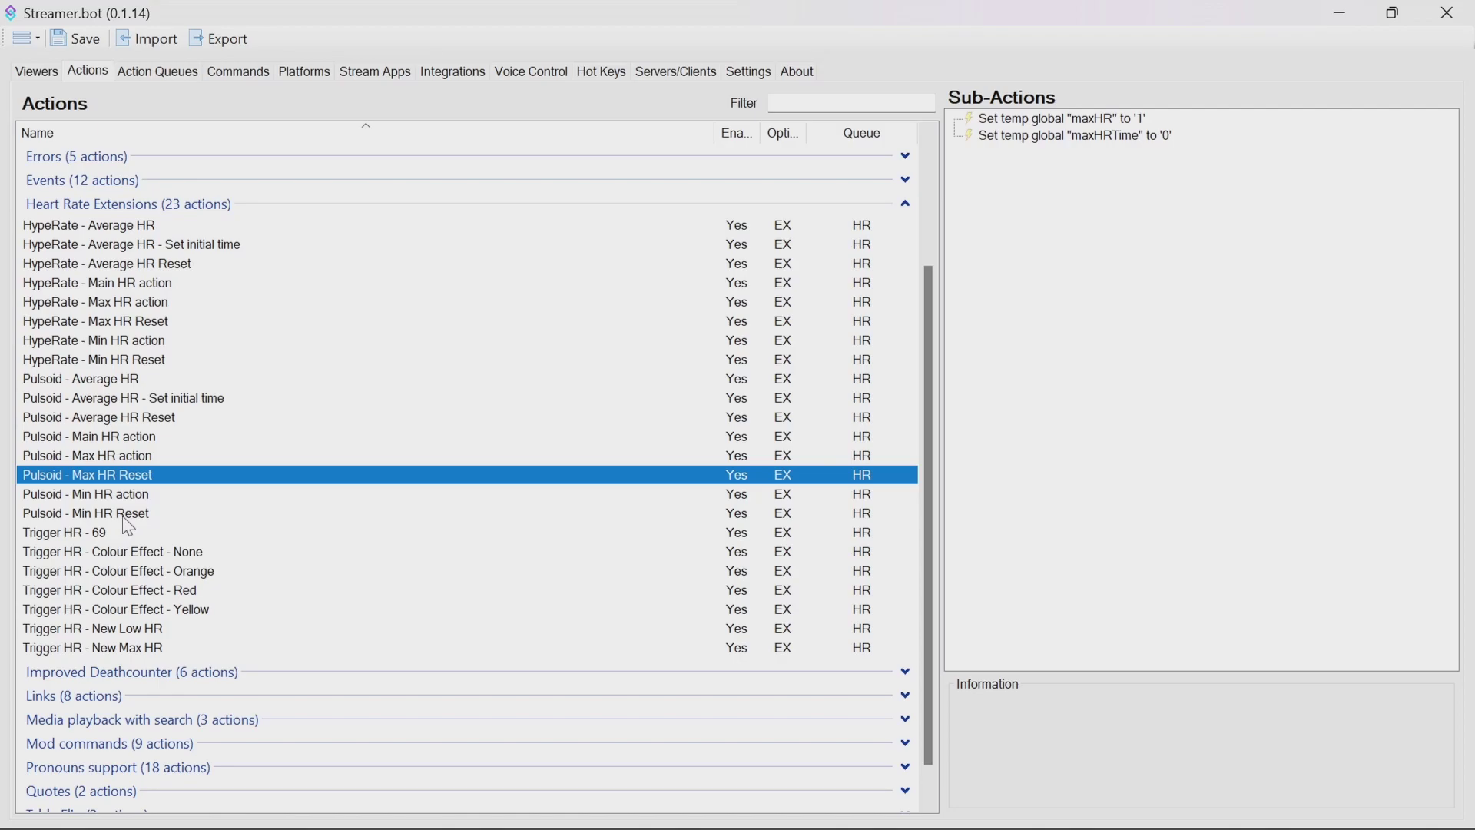
- Check the prefix and OBS text settings in Pulsoid - Min HR action, and view the Twitch message in Trigger HR - 69
left_click(117, 495)
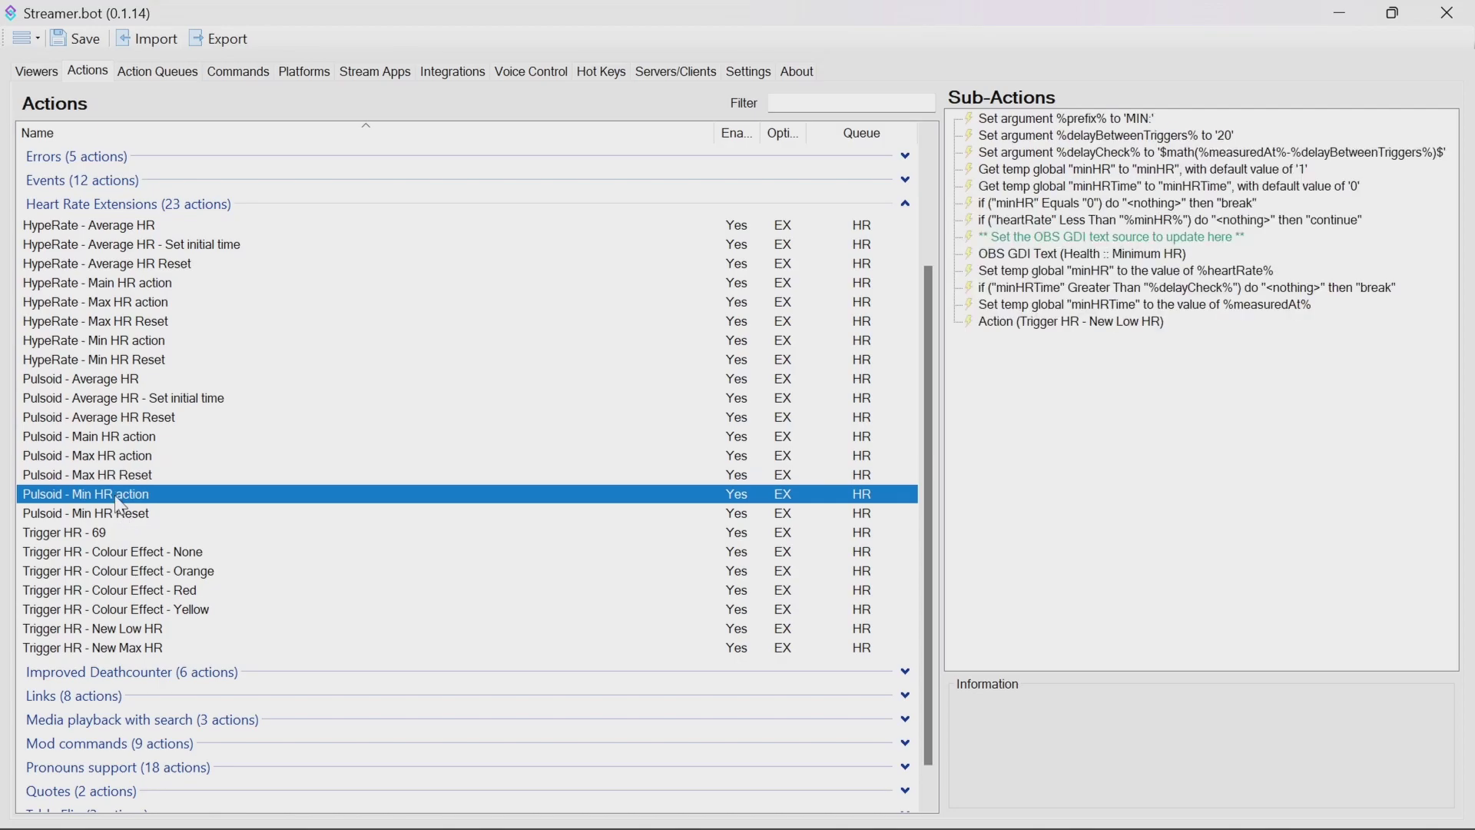
left_click(1110, 119)
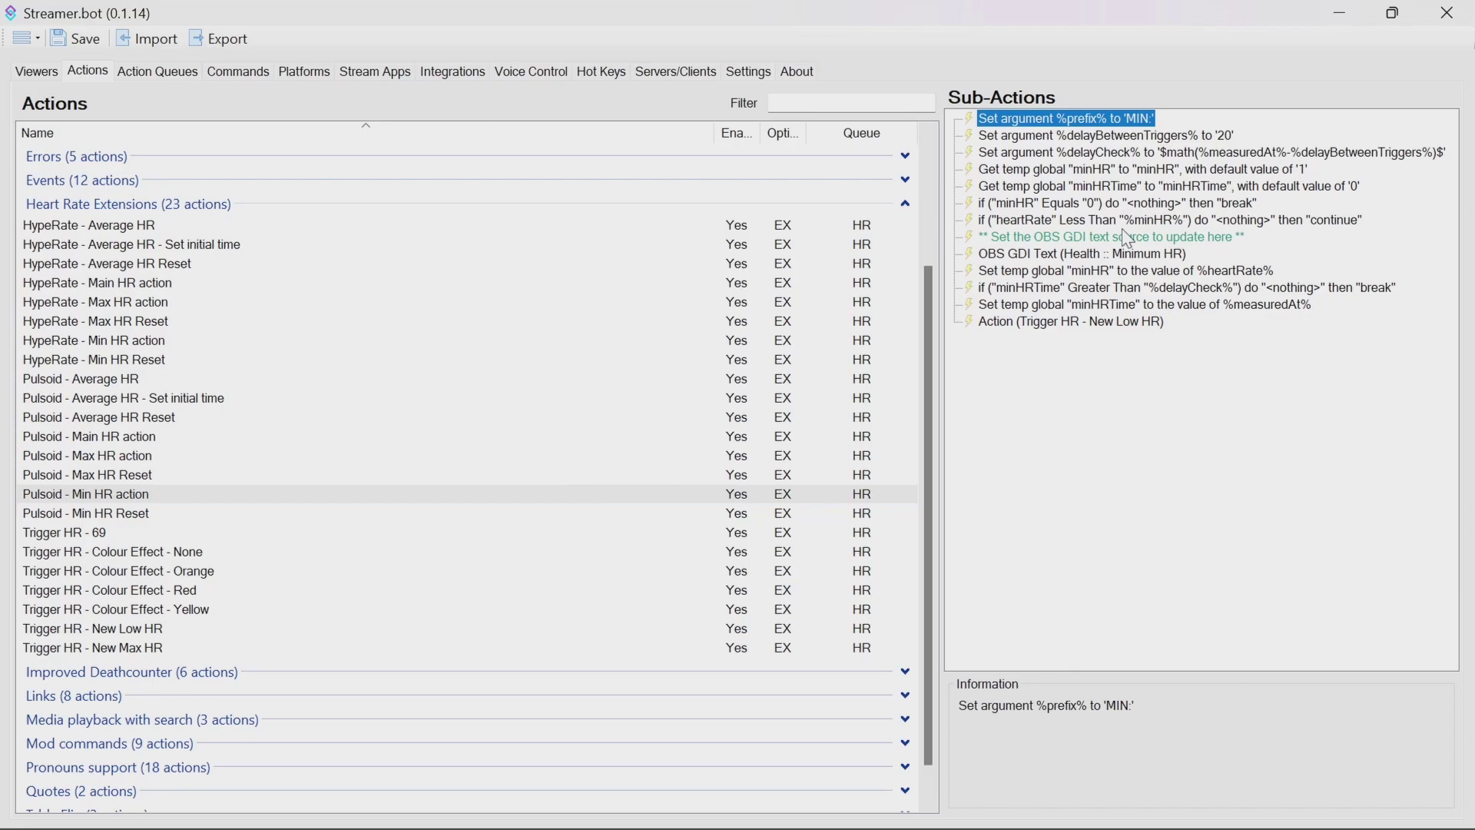
double_click(1092, 255)
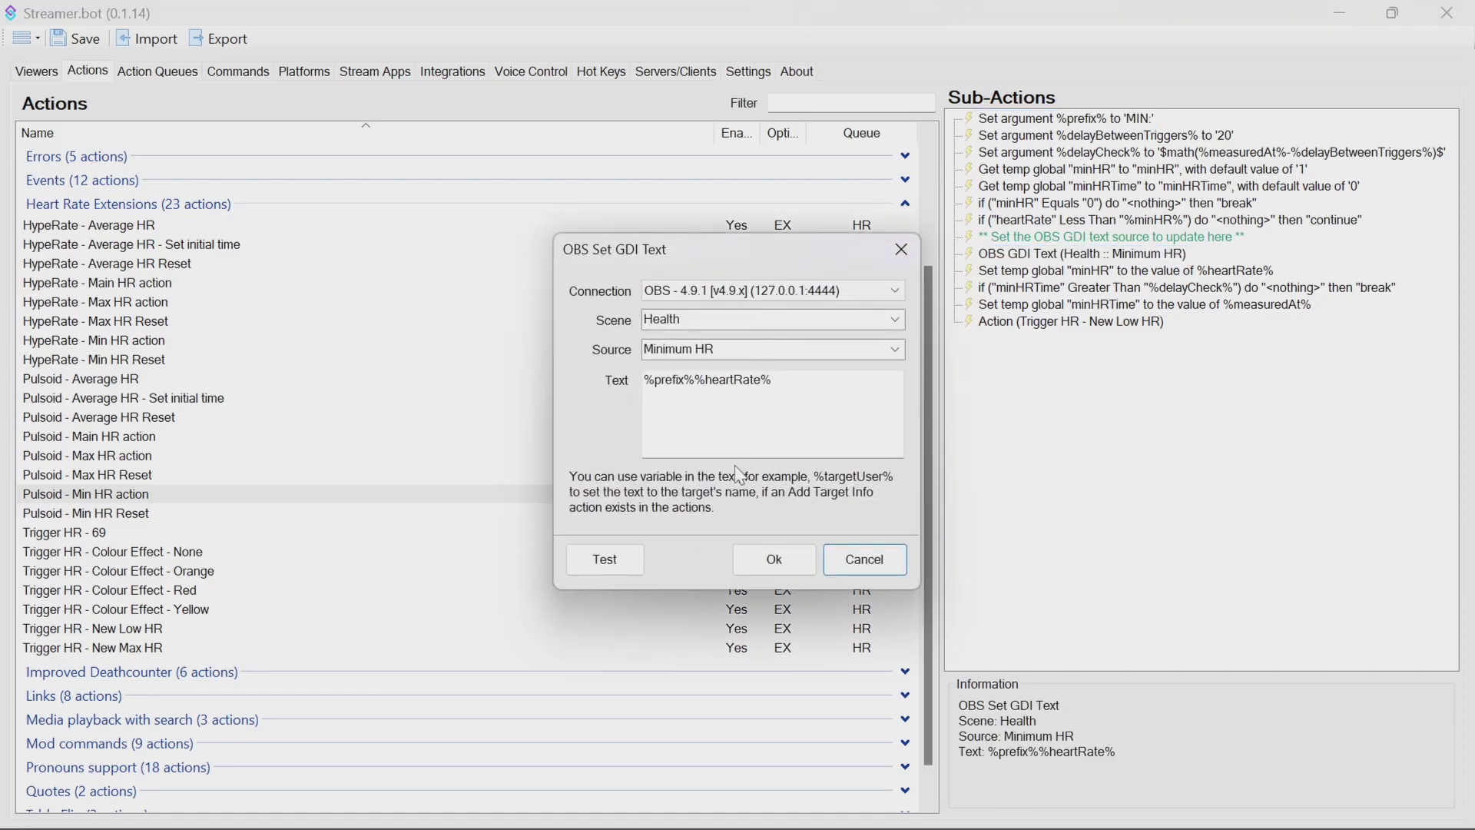
left_click(774, 558)
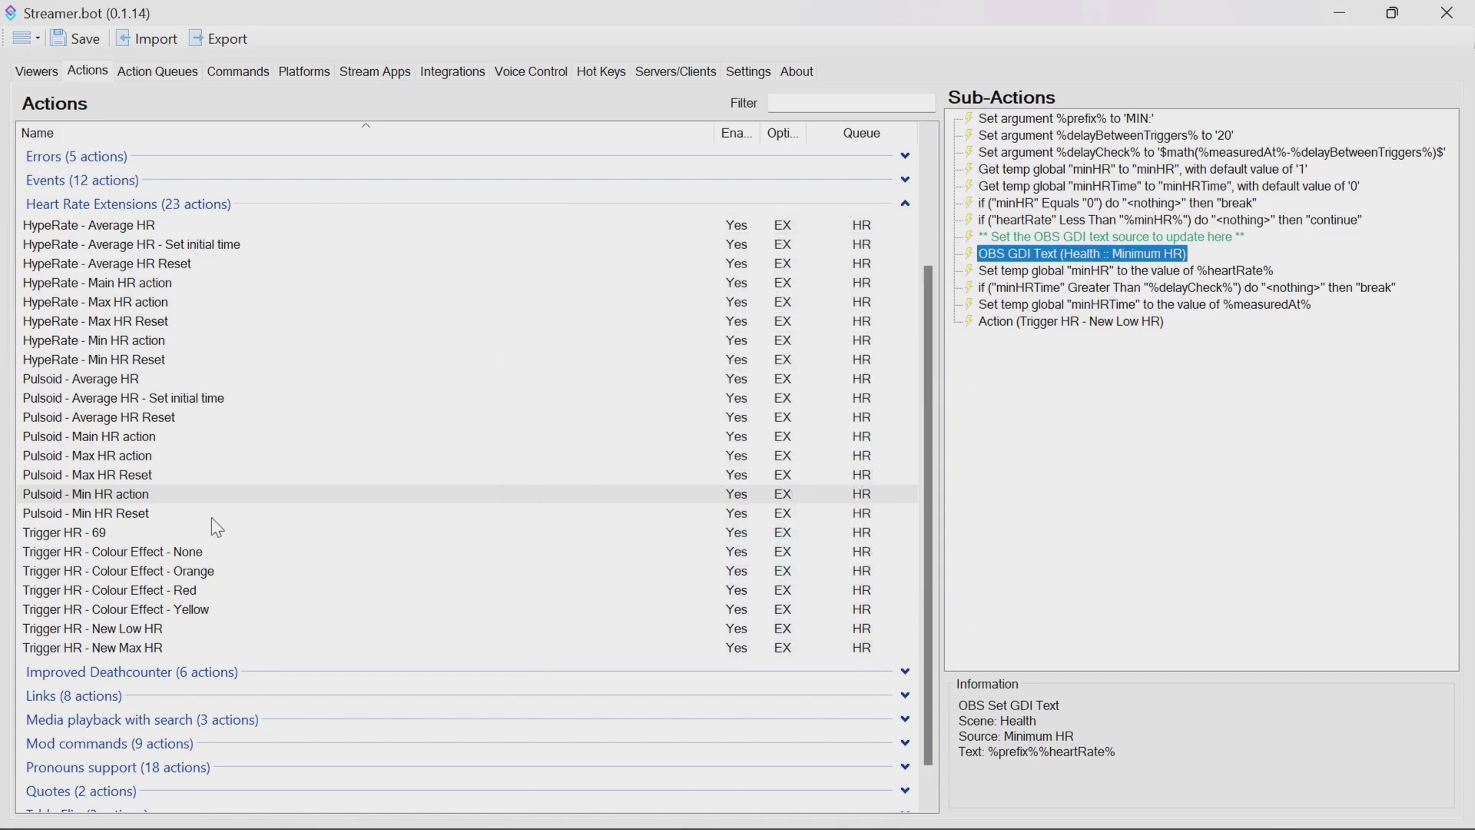
left_click(83, 536)
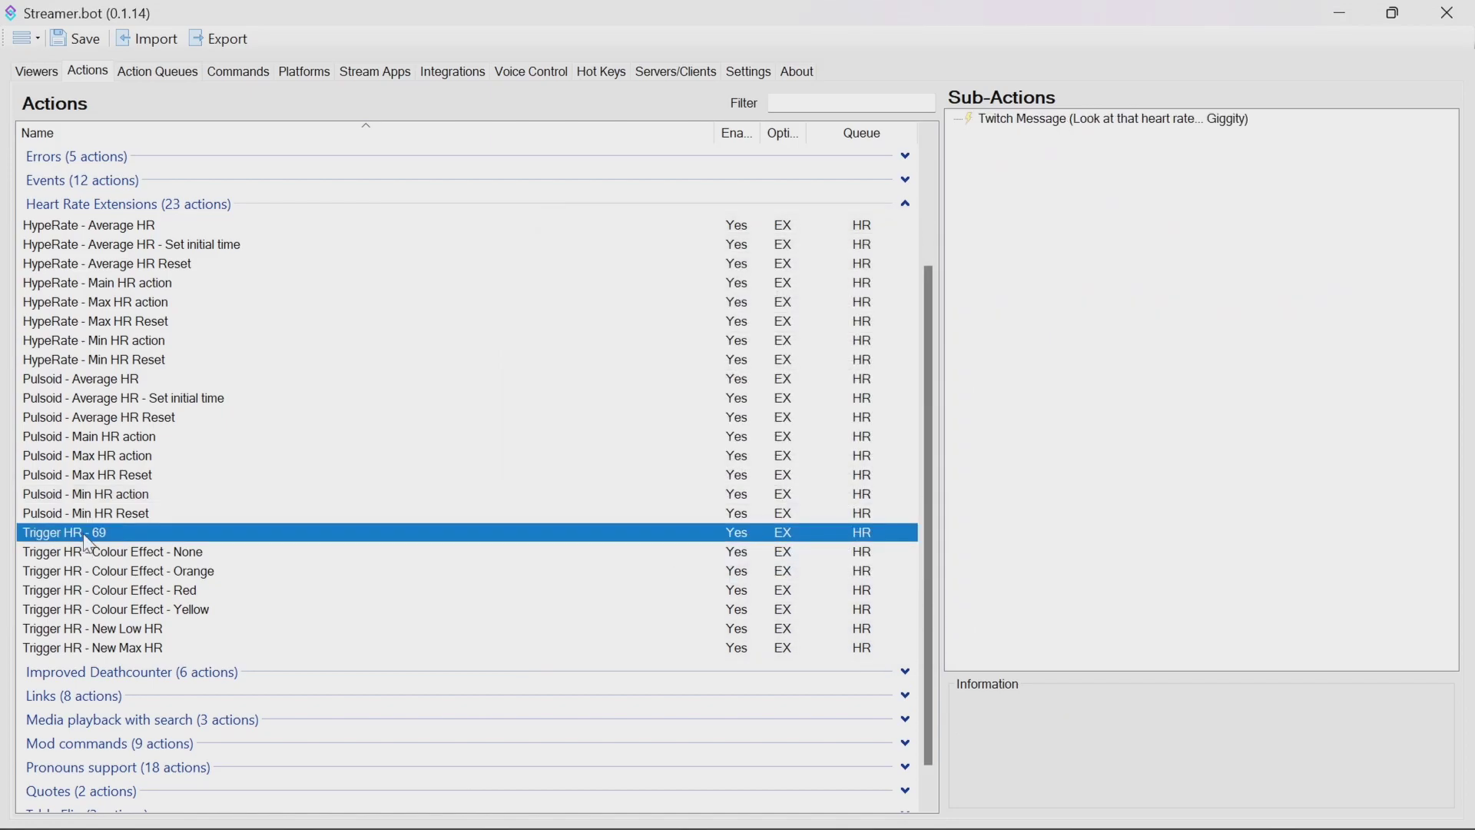
left_click(1028, 123)
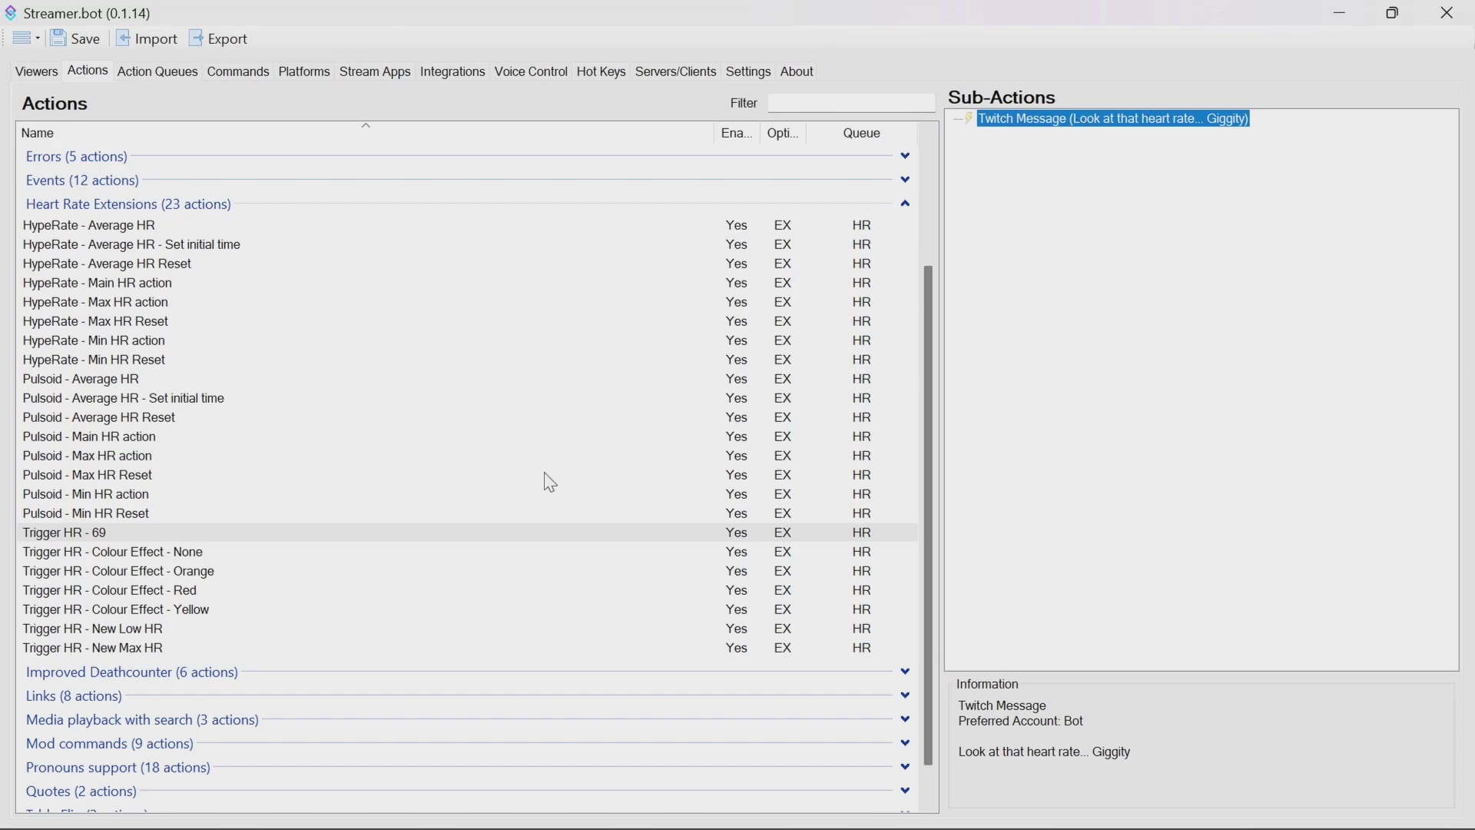
- In Trigger HR - Colour Effect - None, point the first filter state sub-action to the Health scene and Yellow filter
left_click(106, 553)
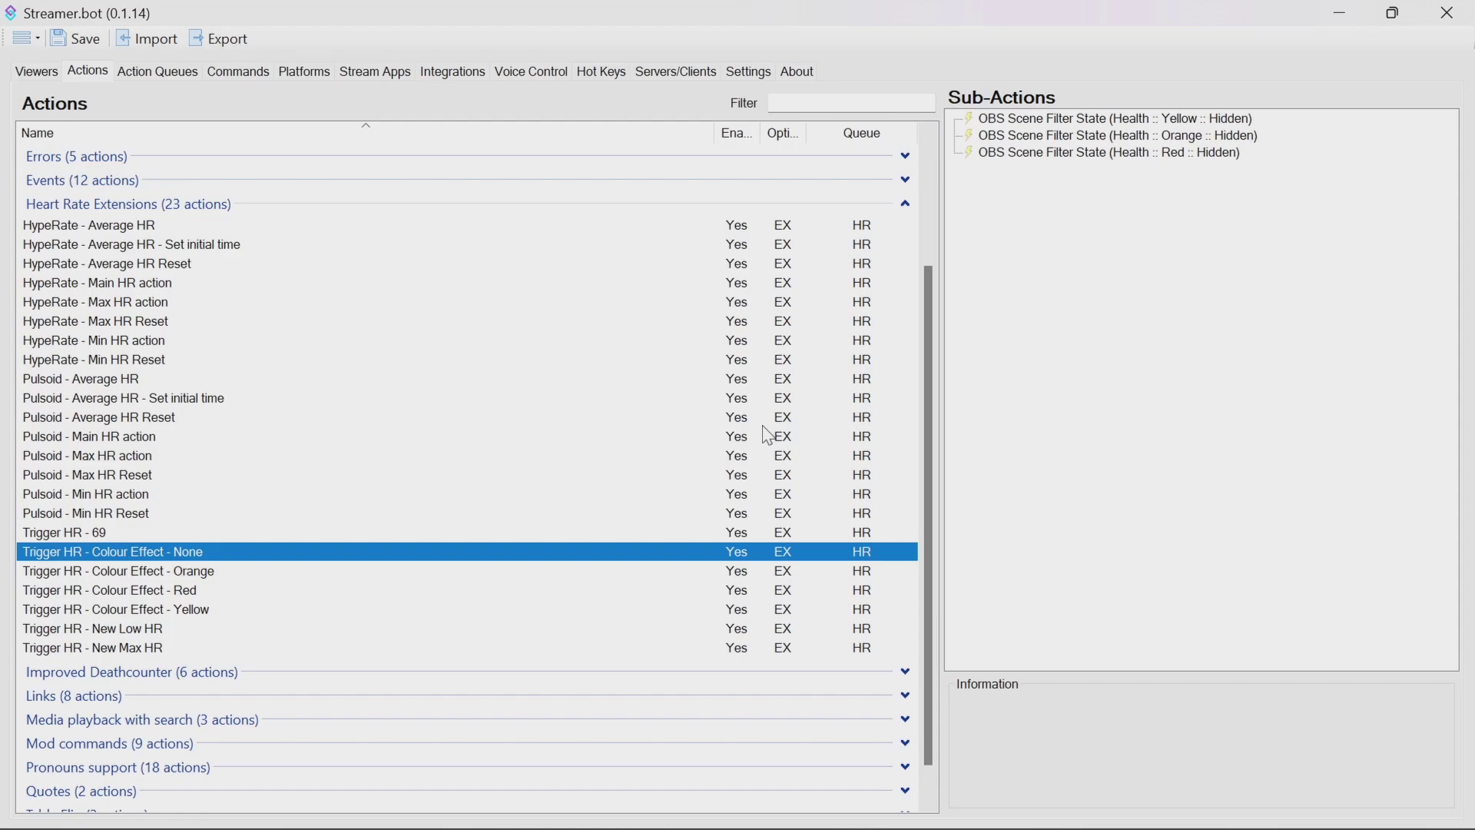
left_click(1180, 122)
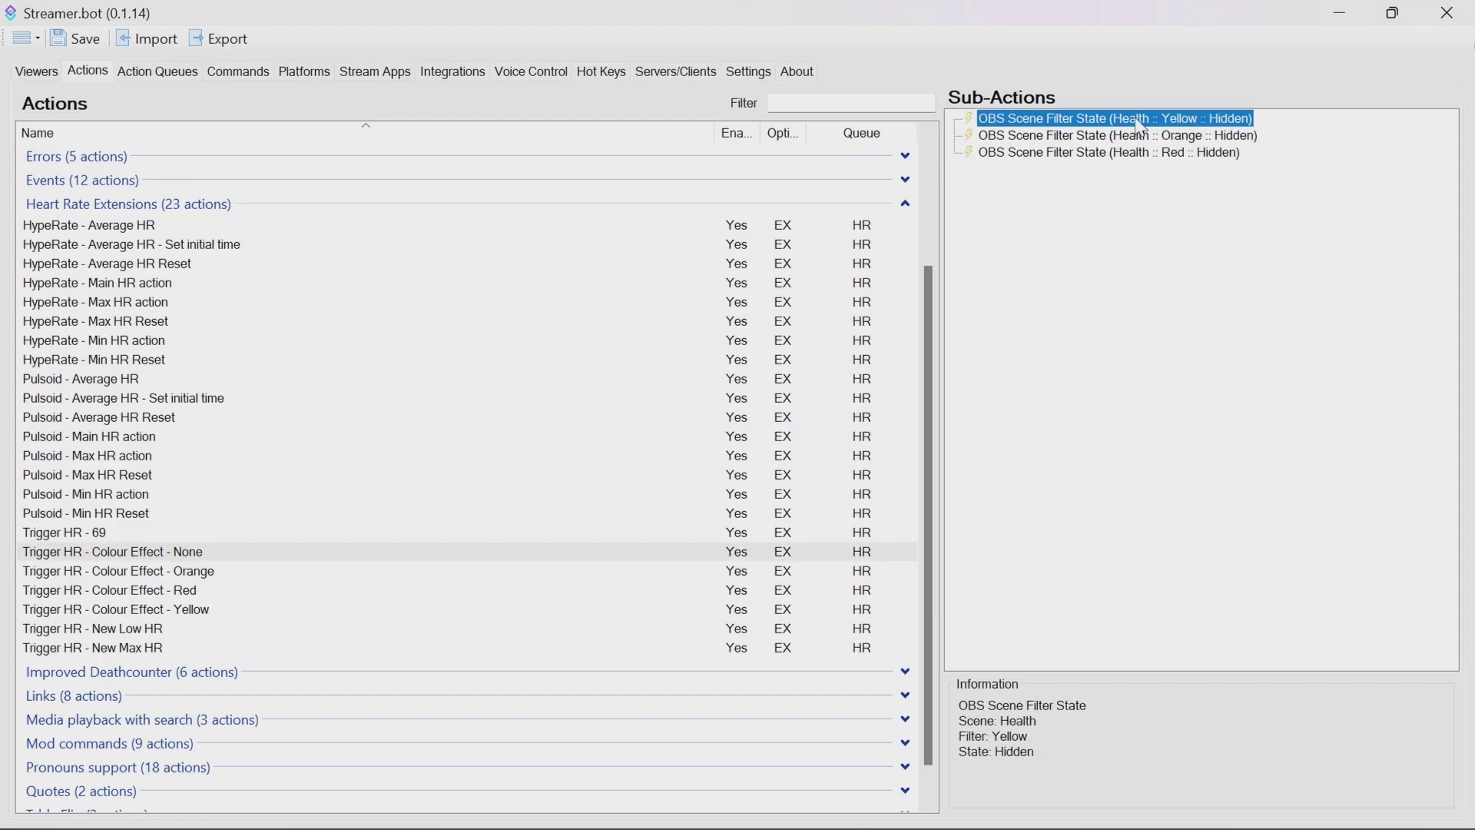
double_click(1142, 123)
left_click(895, 386)
left_click(706, 465)
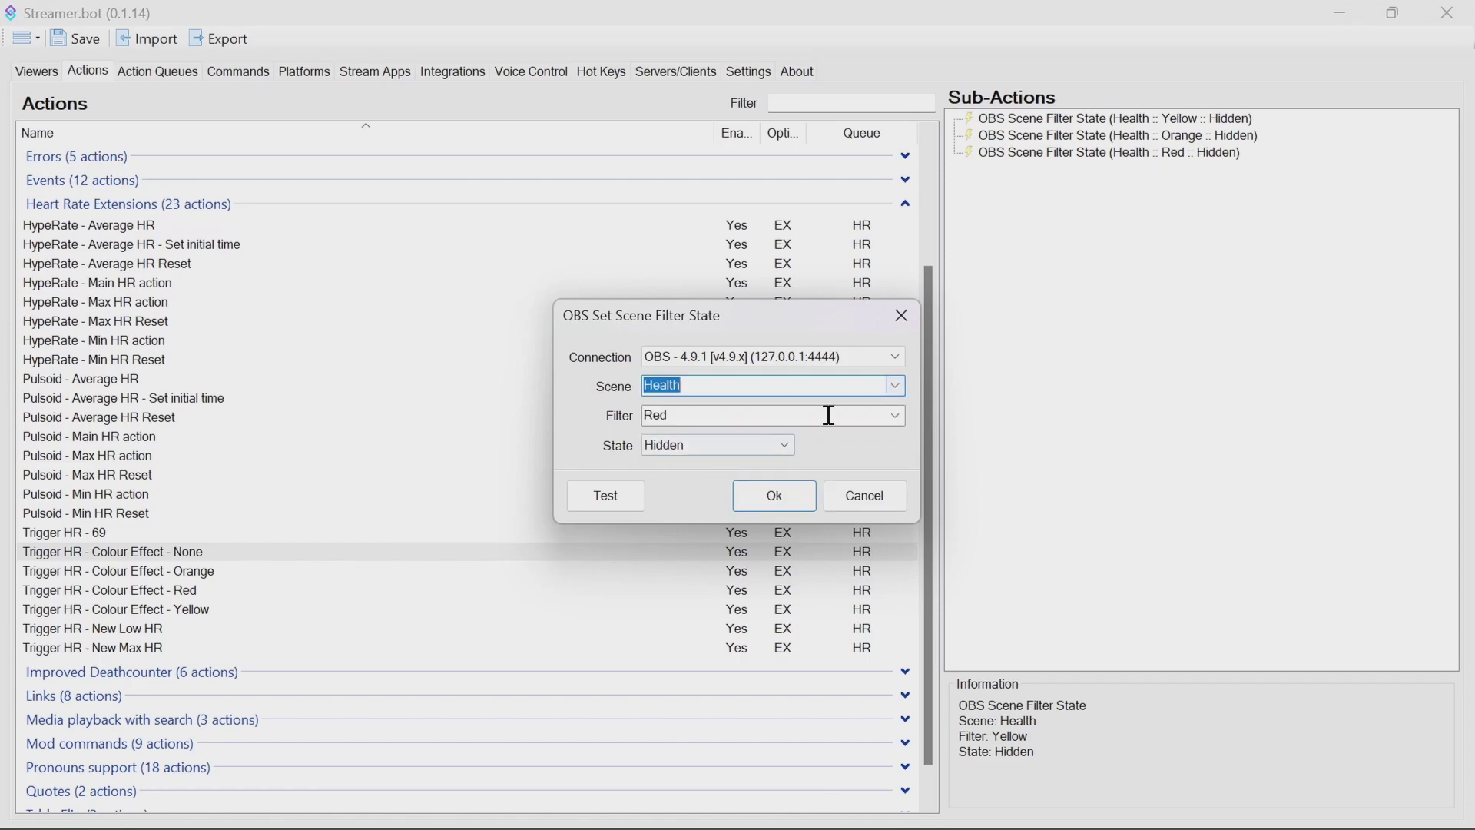
left_click(897, 416)
left_click(686, 467)
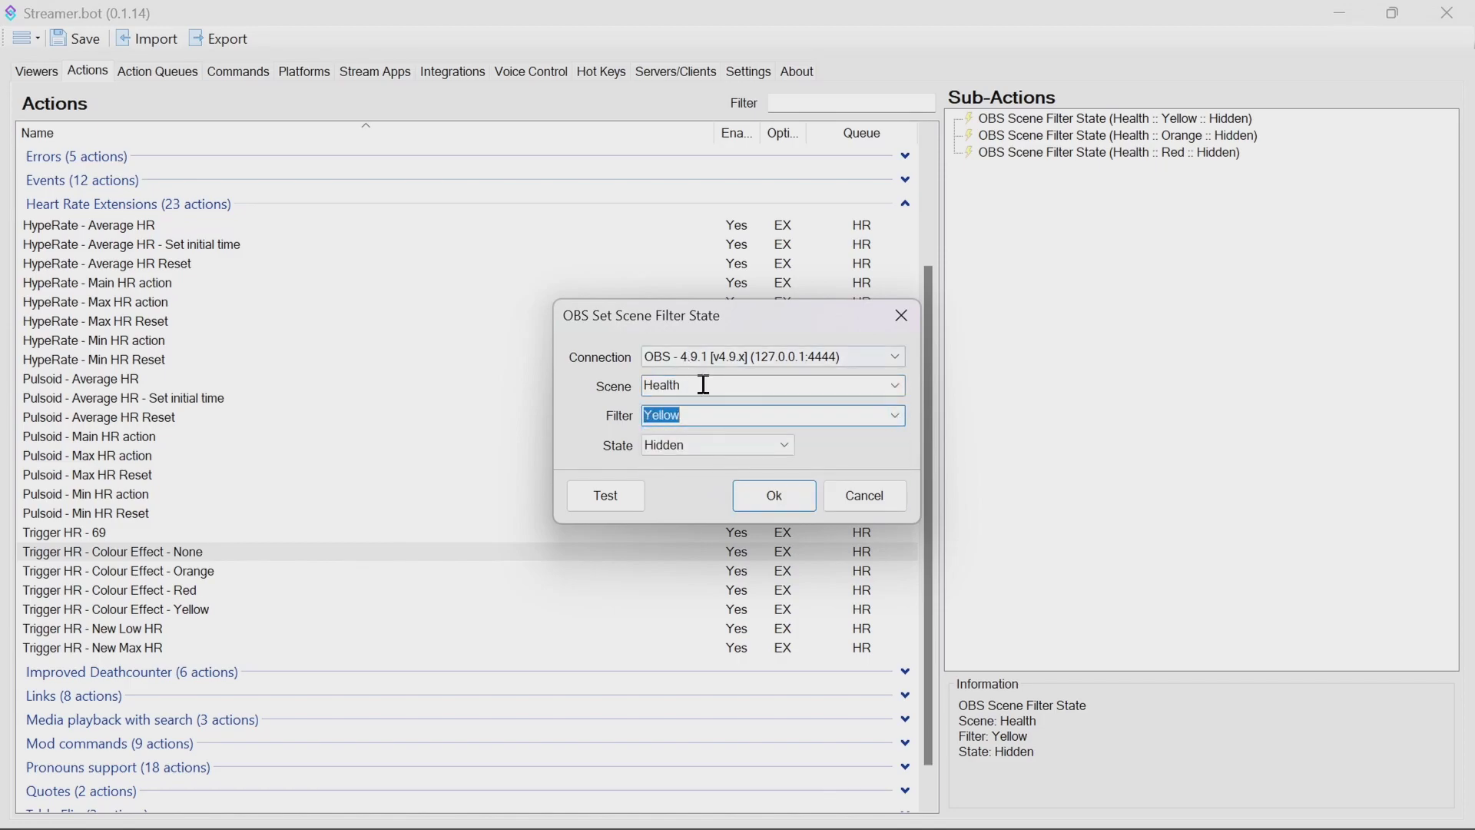
left_click(769, 505)
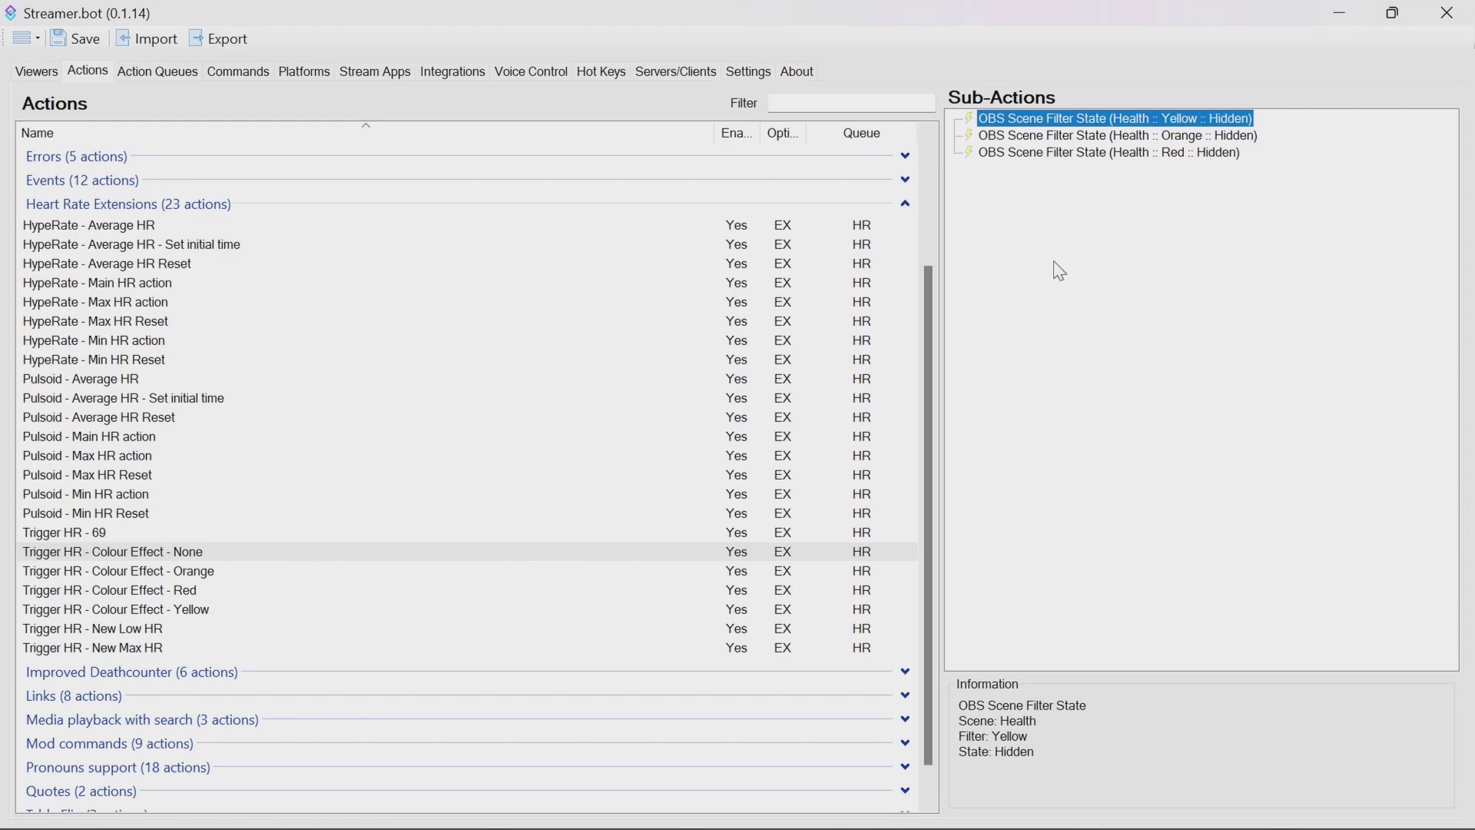
- Examine the filter states in the Orange, Red and Yellow colour effect triggers and the Twitch messages in the New Low and New Max HR triggers
left_click(228, 573)
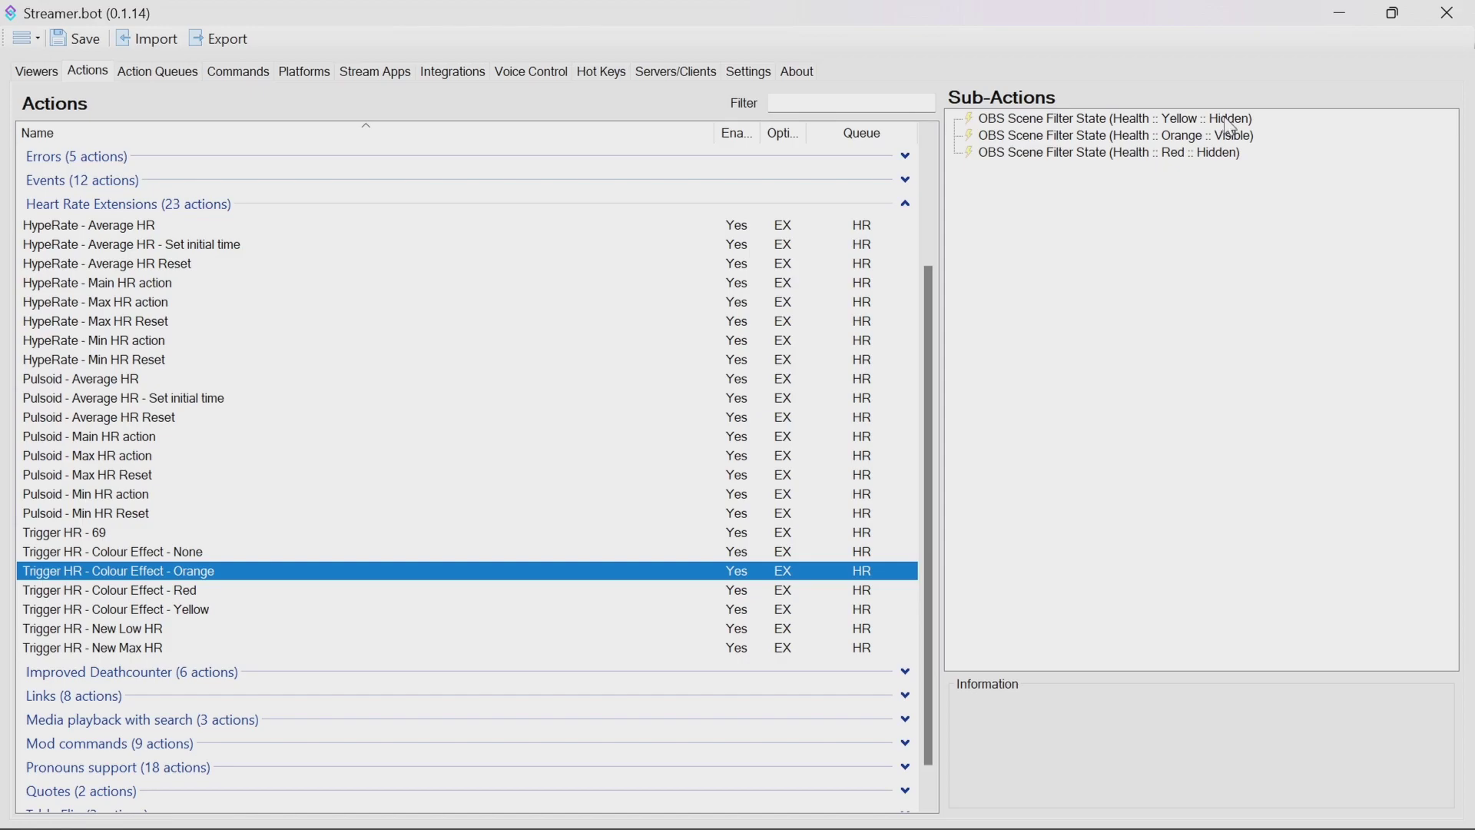
left_click(1205, 135)
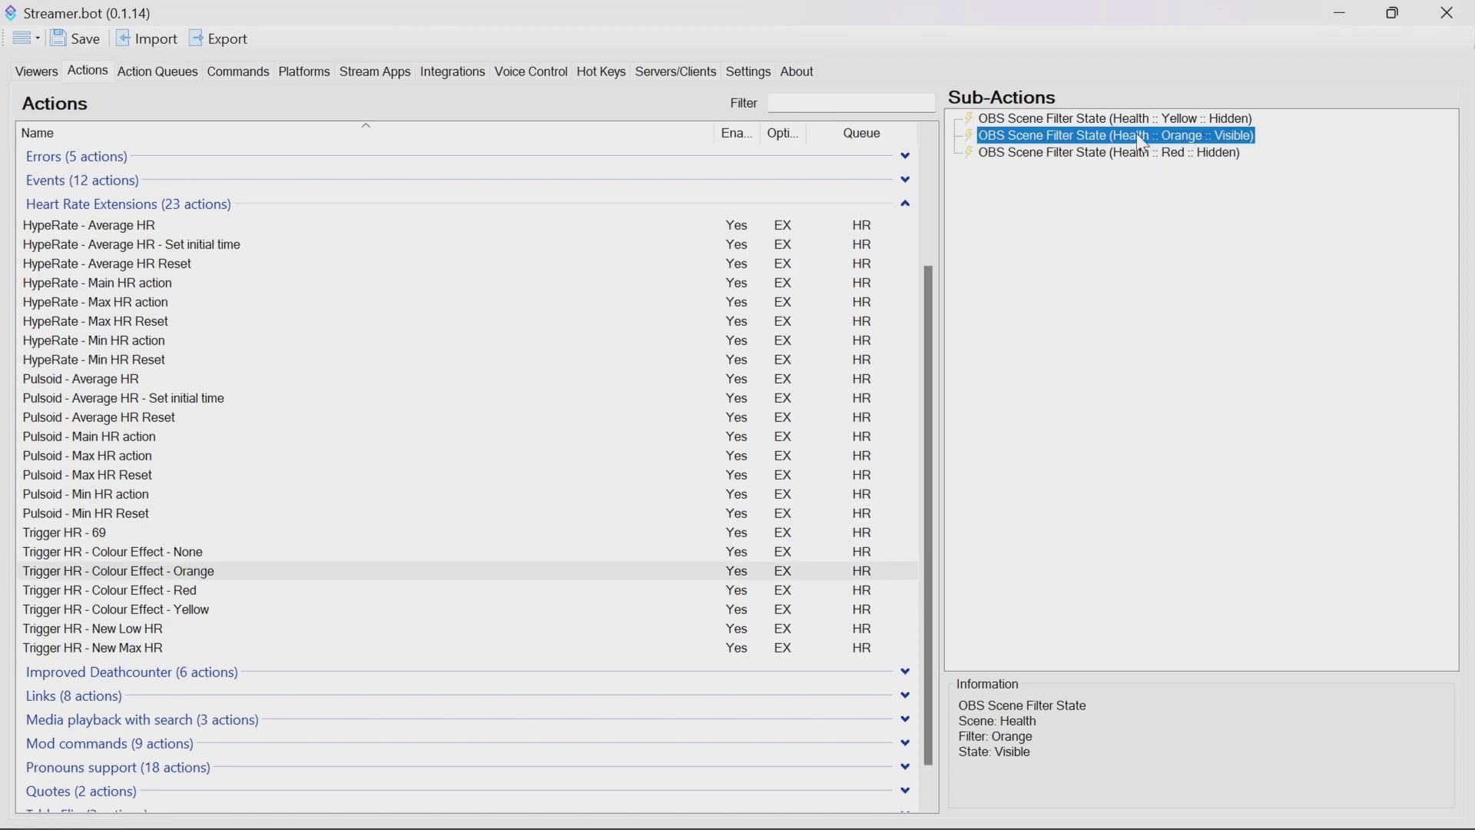
left_click(184, 592)
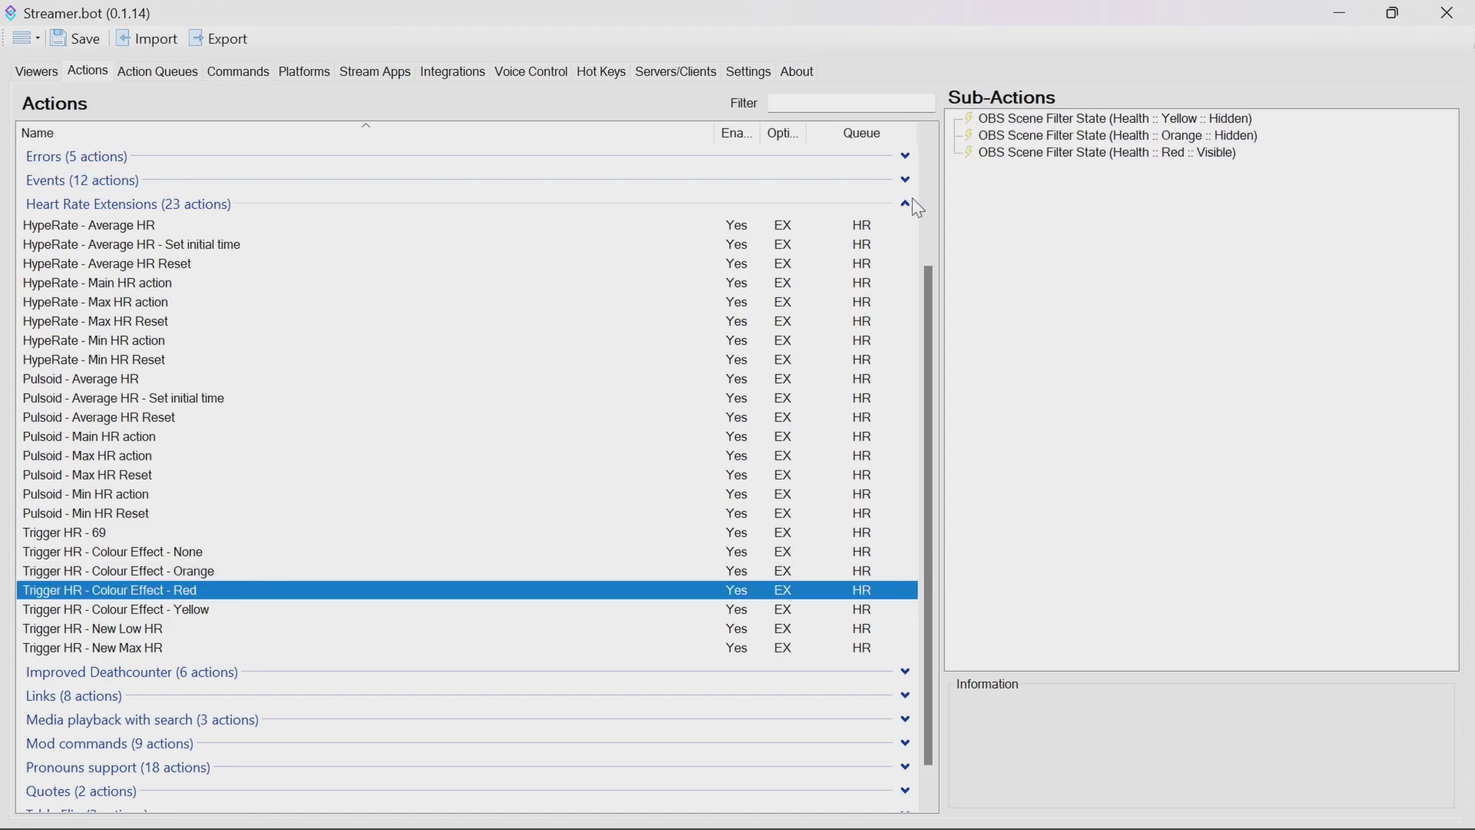
left_click(1211, 152)
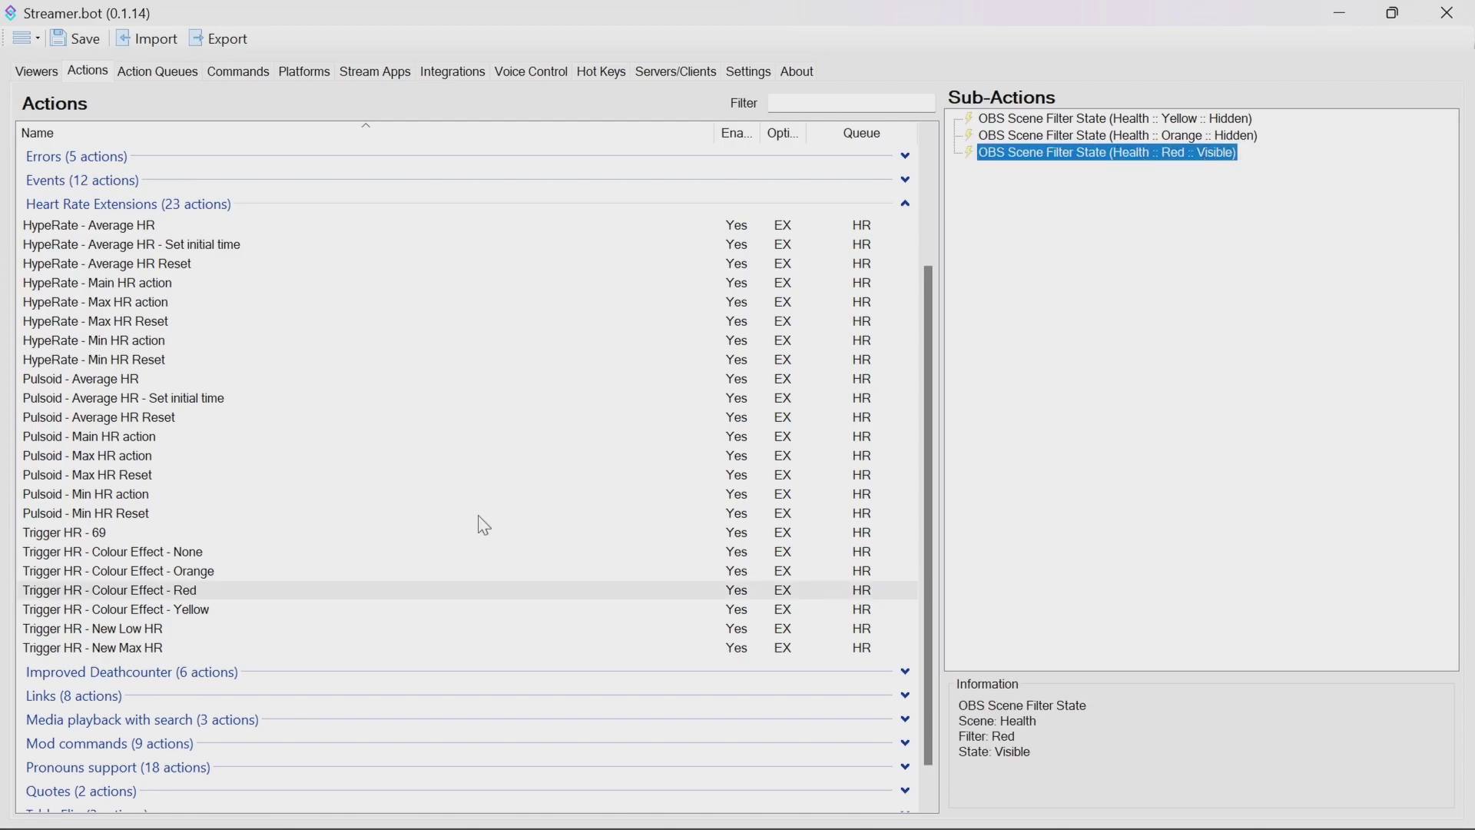
left_click(209, 613)
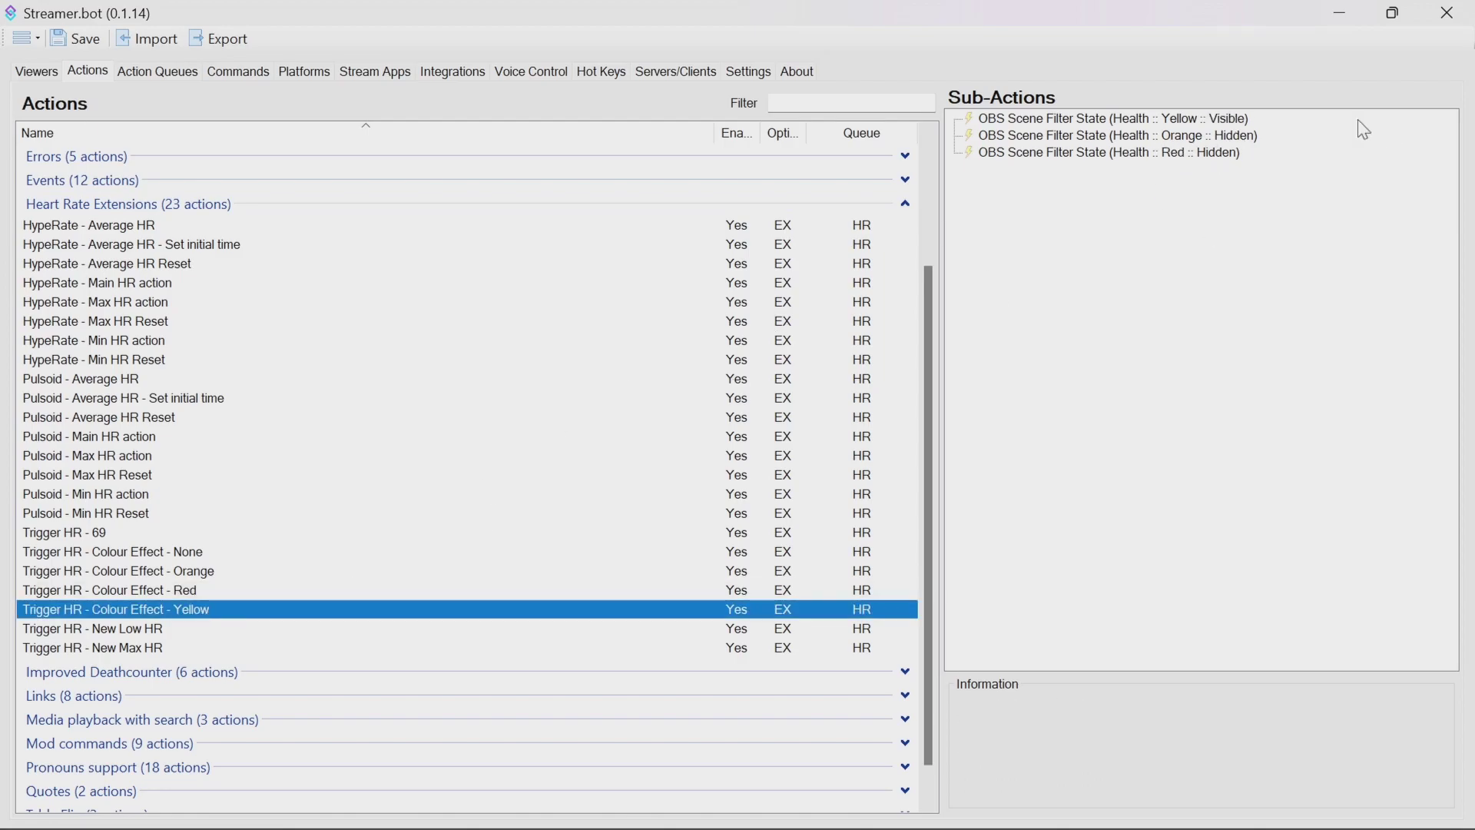
left_click(103, 632)
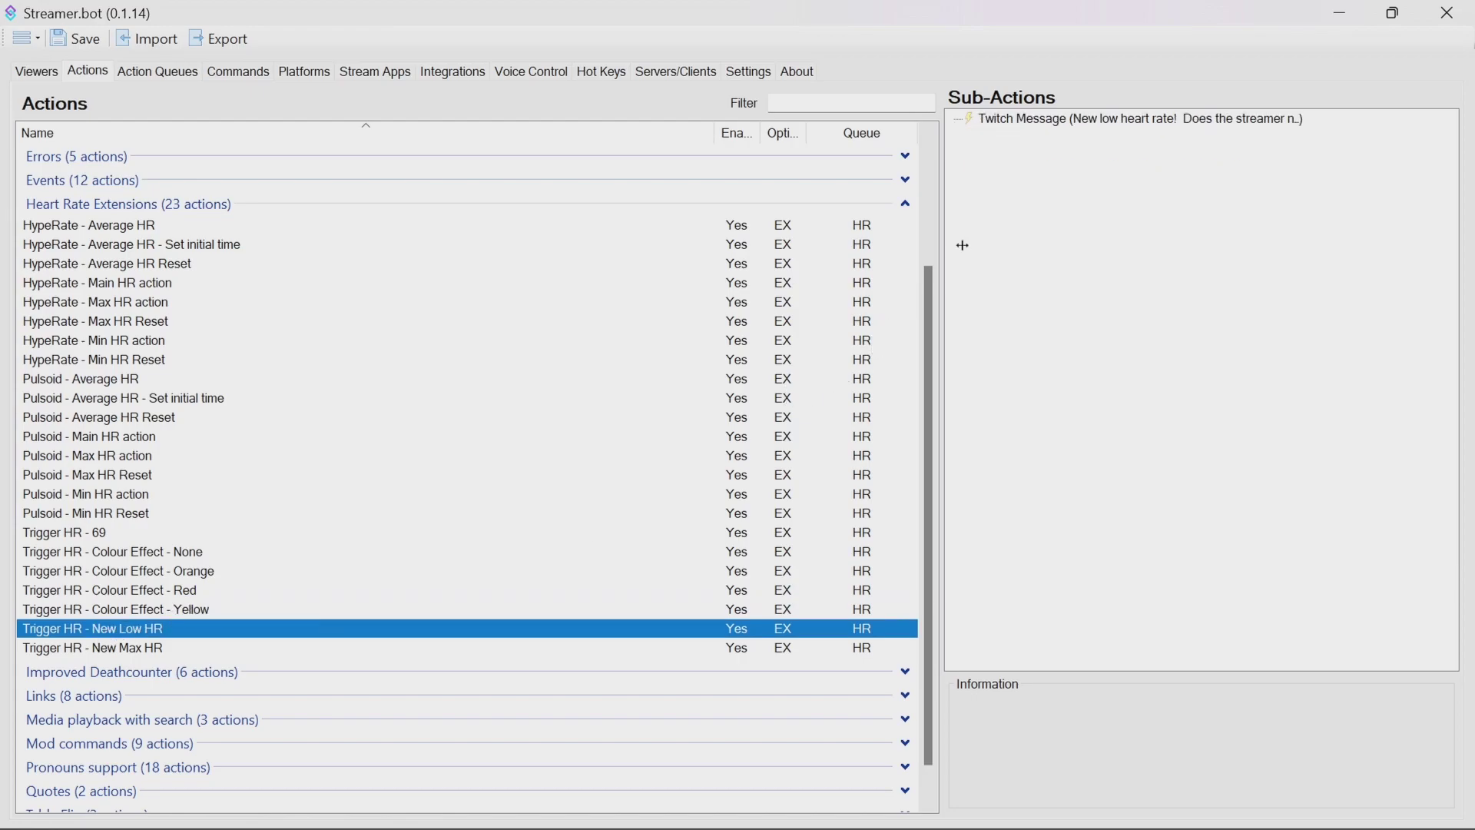
left_click(1076, 127)
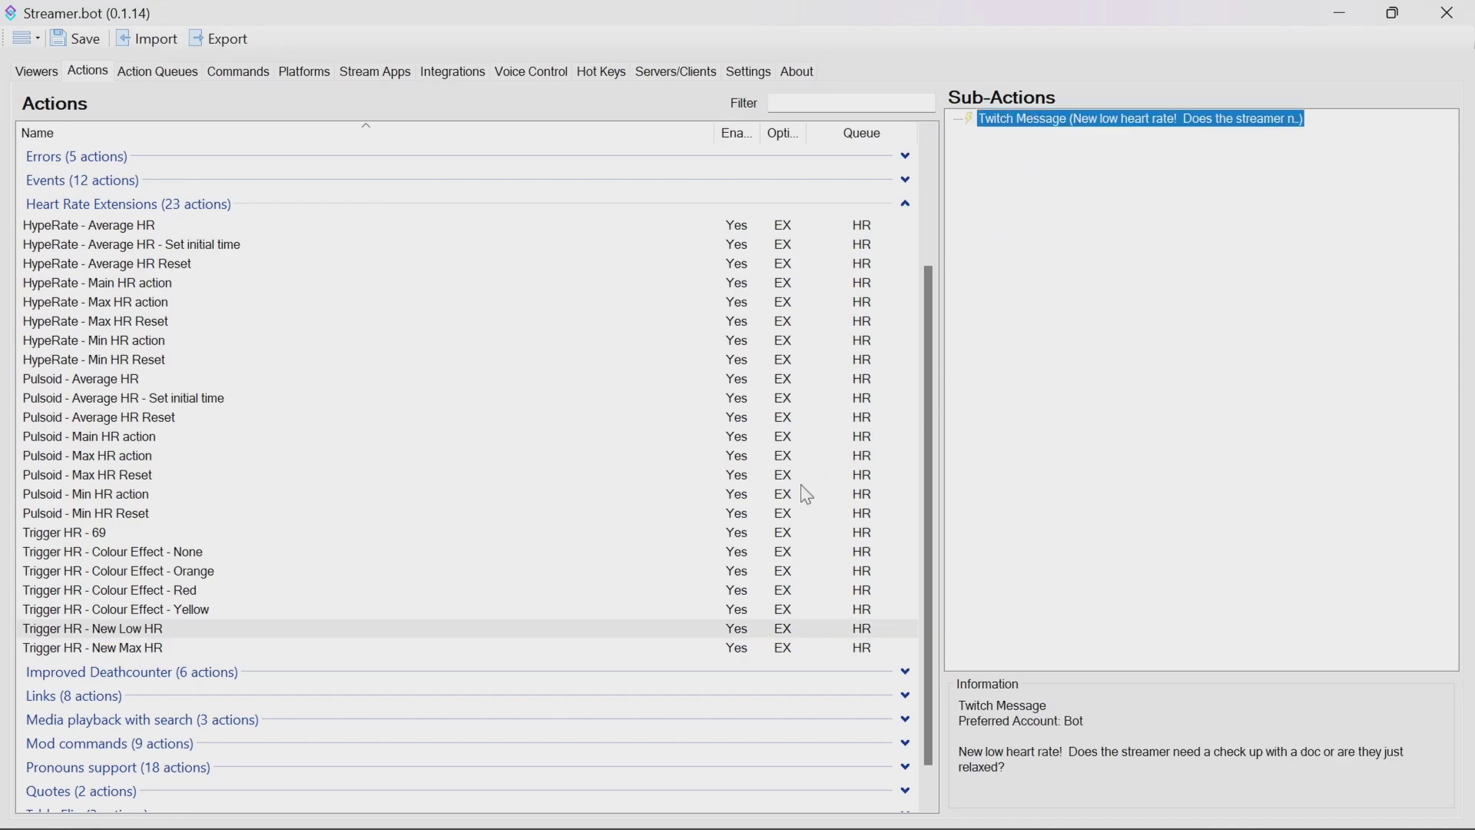
left_click(117, 650)
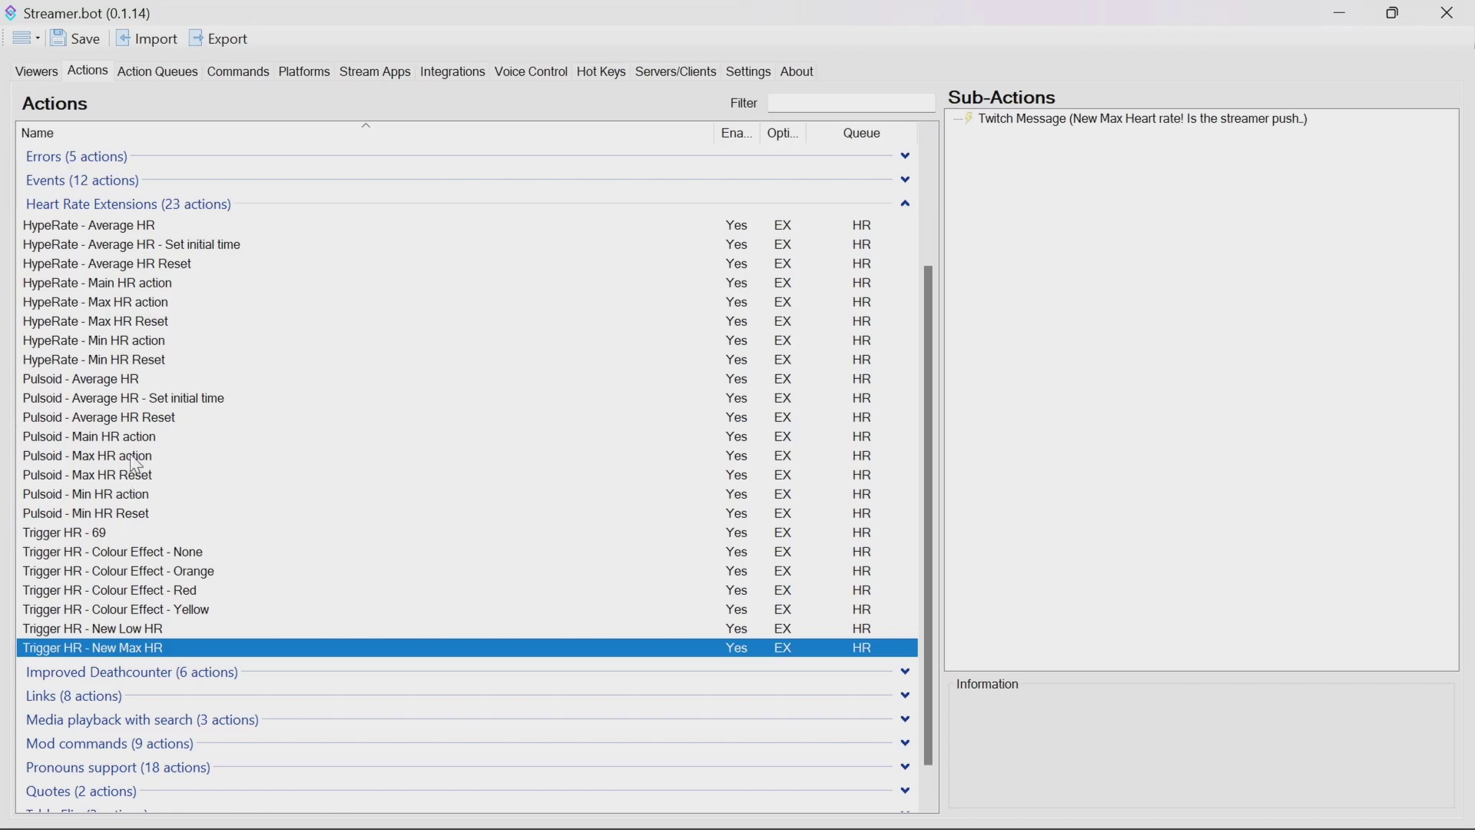
- Set the delayBetweenTriggers argument to 10 in Pulsoid - Max HR action, and view the same argument in Pulsoid - Min HR action
left_click(132, 458)
left_click(1076, 135)
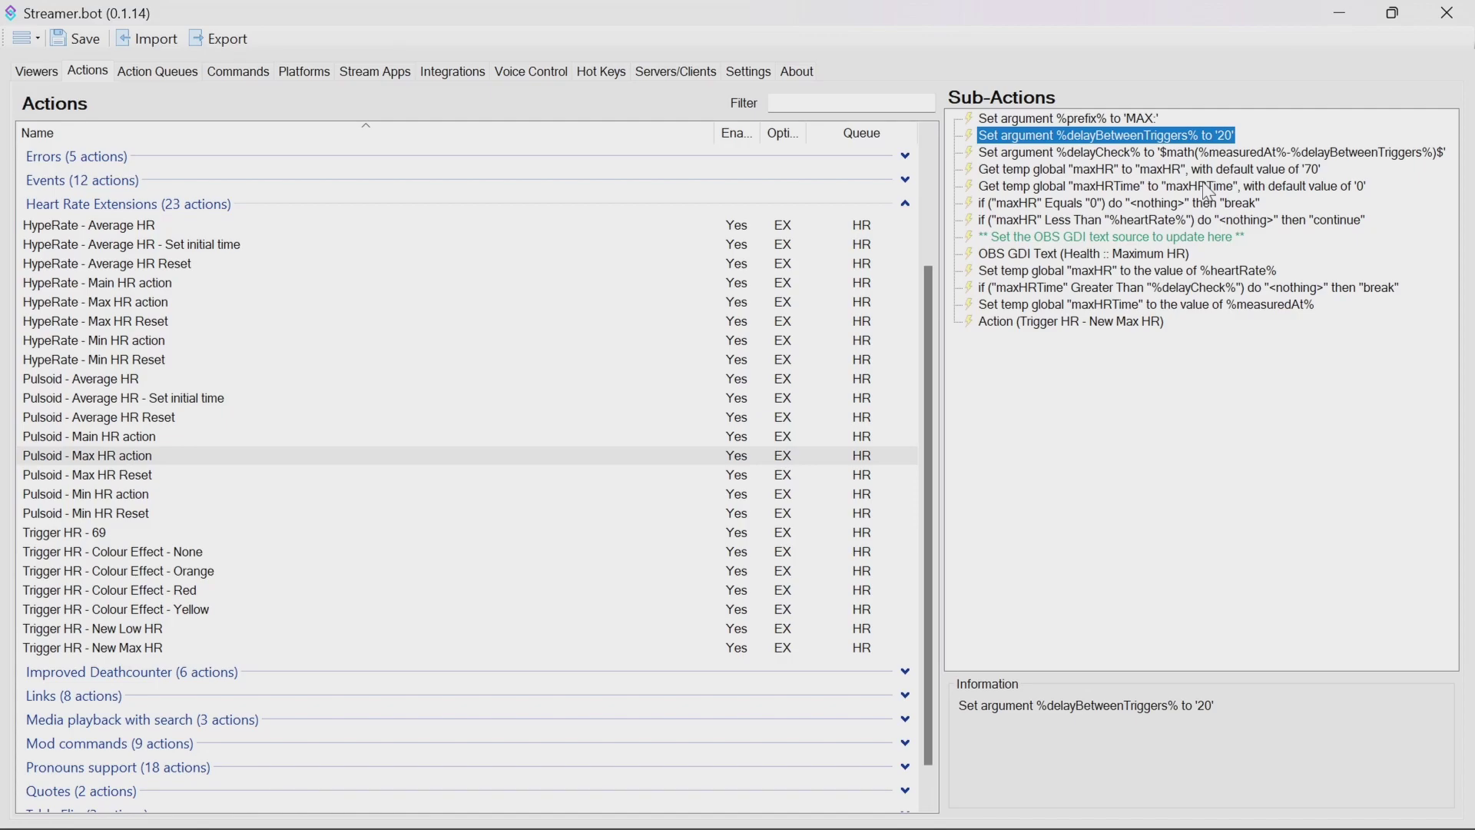
double_click(1220, 142)
key("Tab")
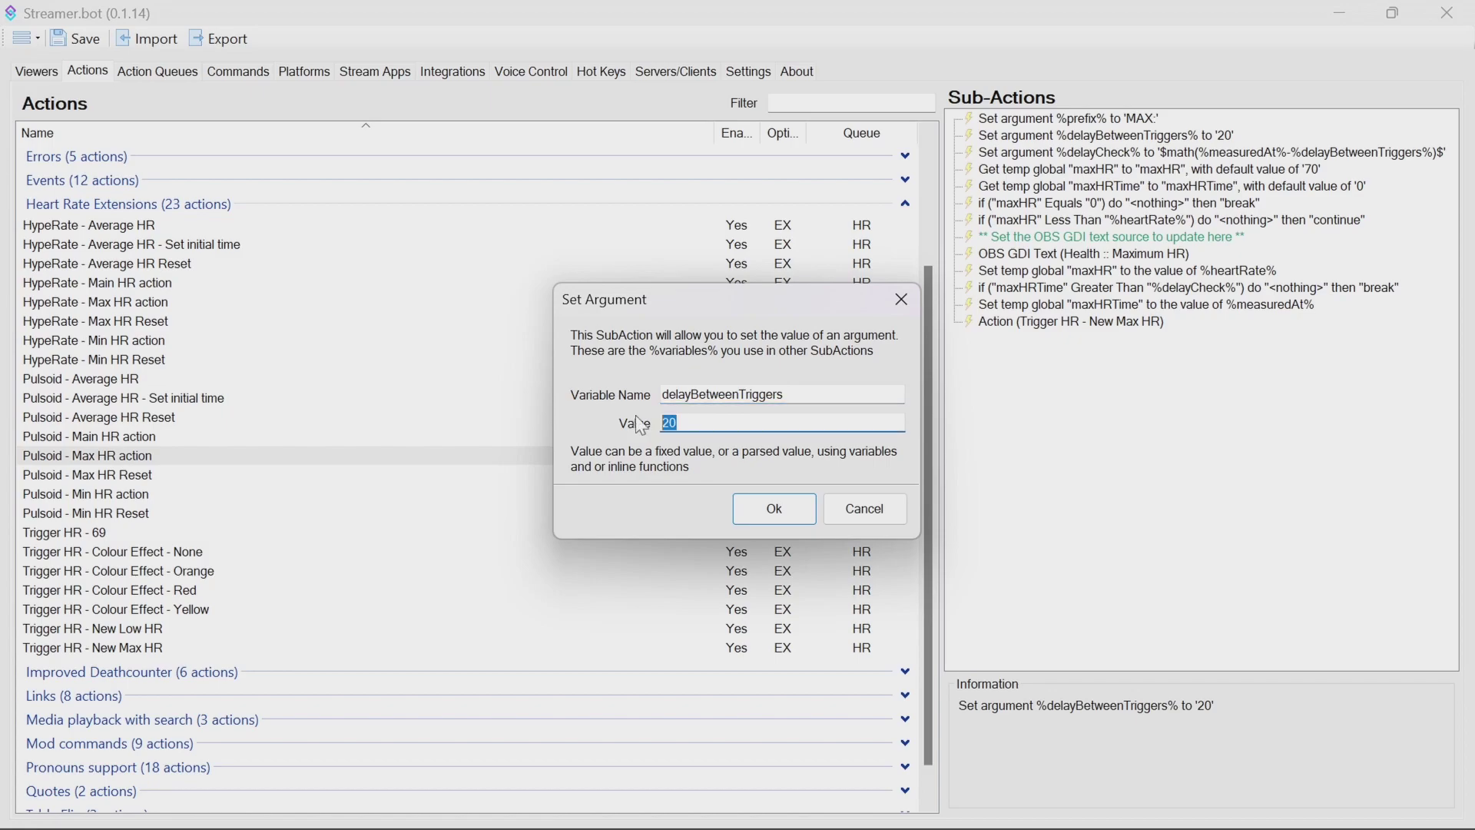
type("60")
key("BackSpace")
key("BackSpace")
type("10")
left_click(788, 517)
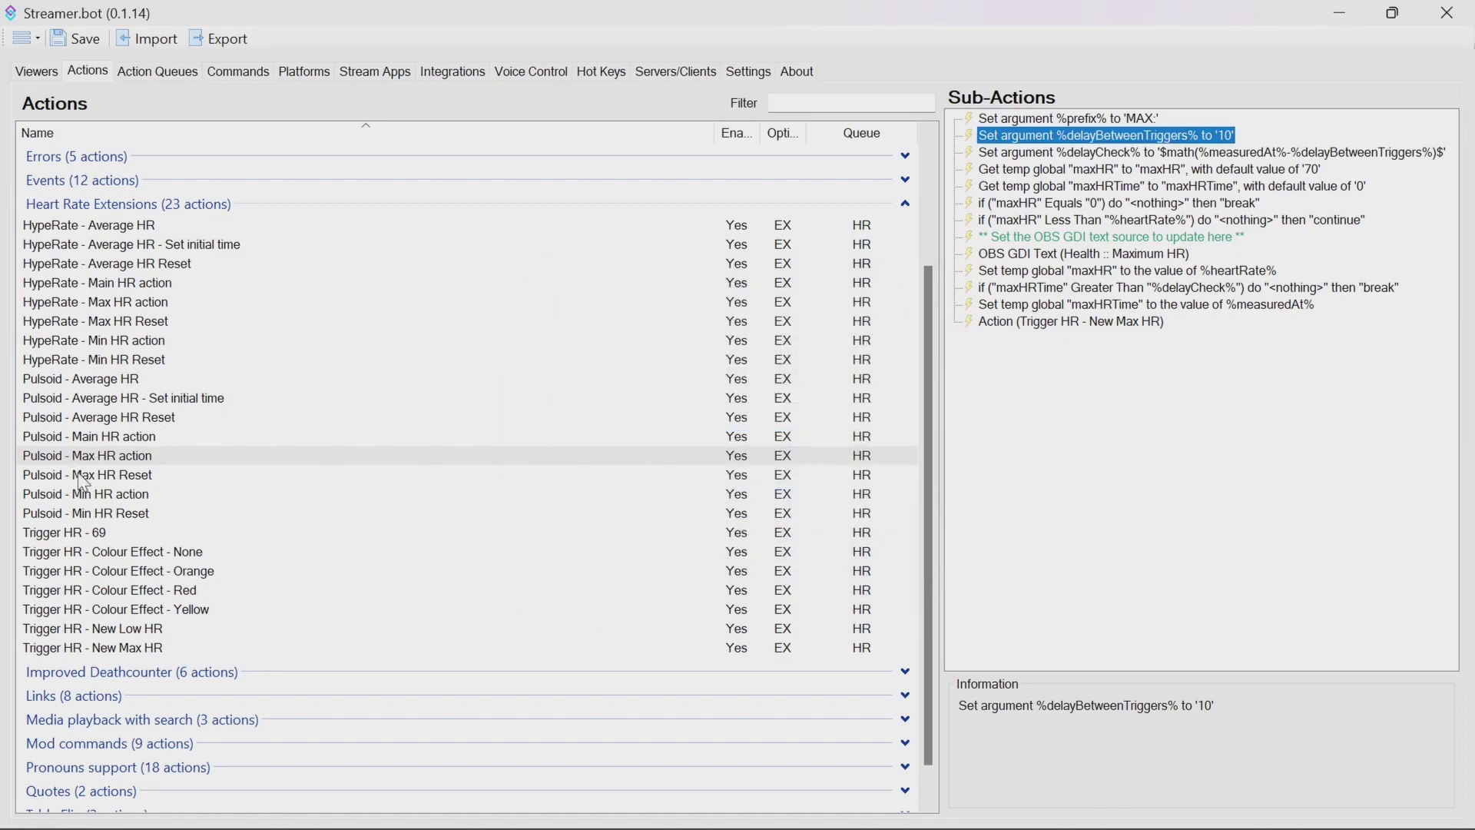
left_click(111, 493)
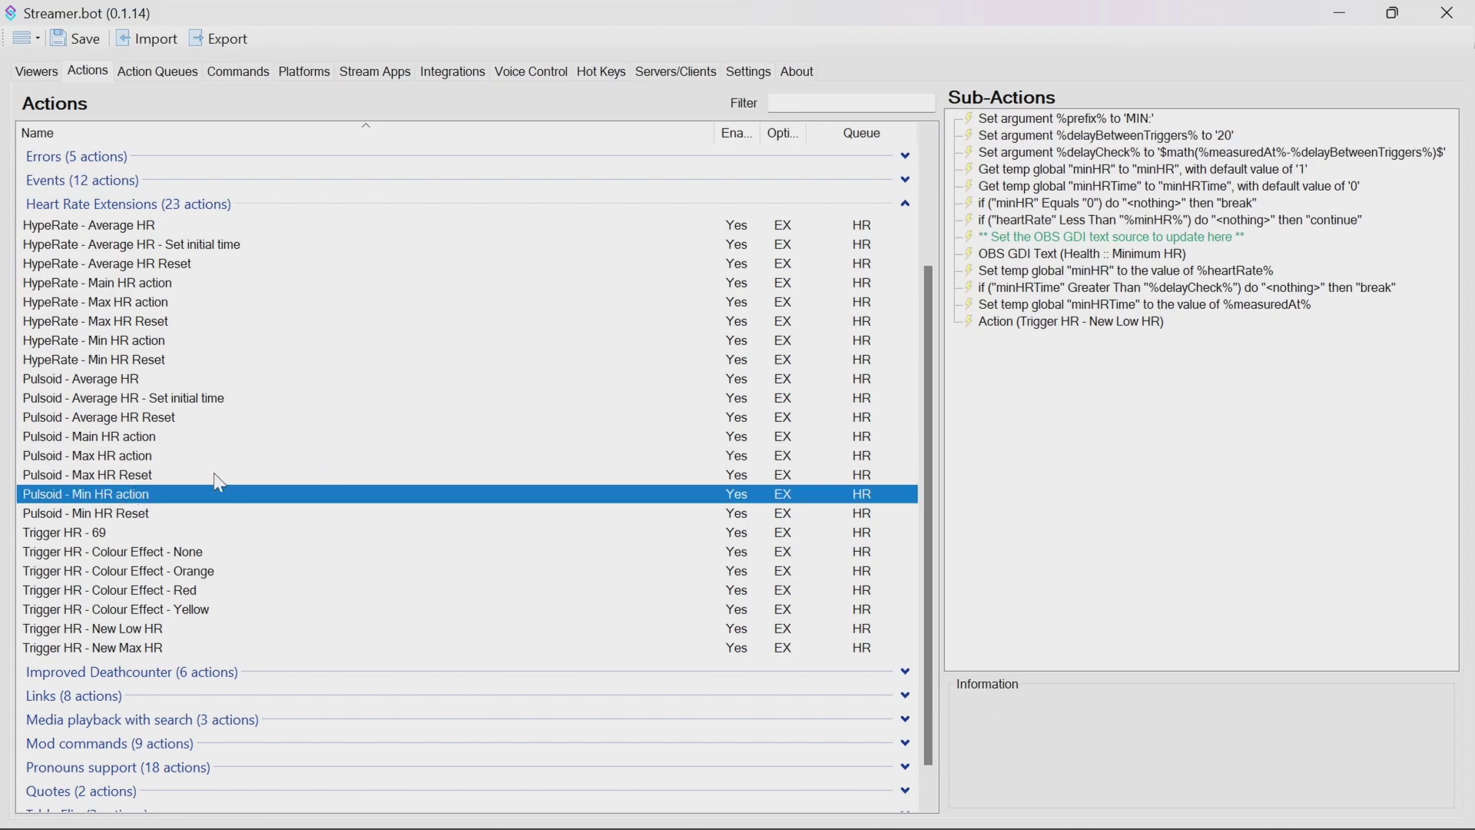
left_click(1118, 137)
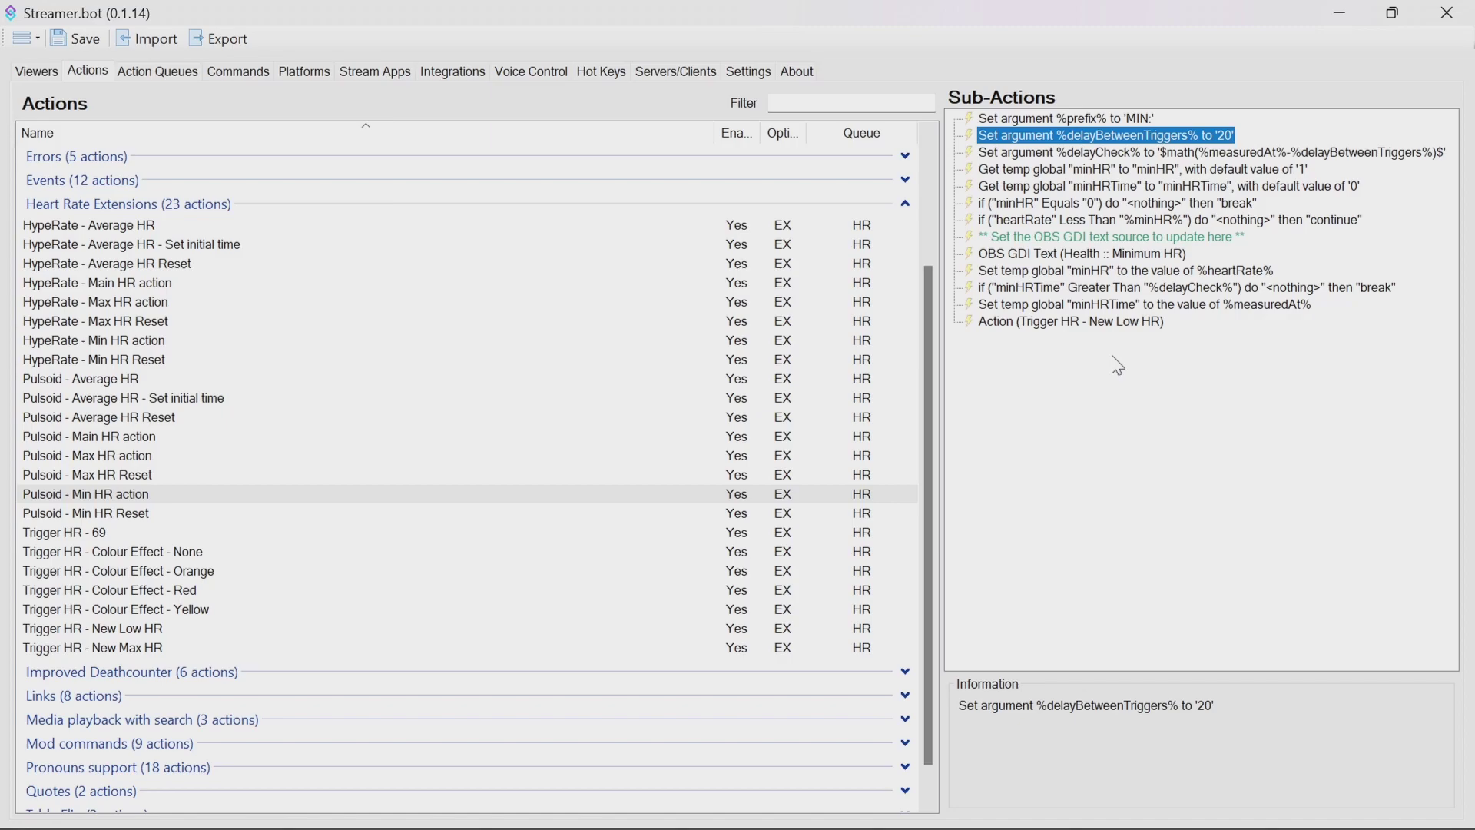
- Add an enabled action named Reset HR details to the Heart Rate Extensions group, using the Default queue
left_click(386, 540)
right_click(387, 538)
left_click(441, 504)
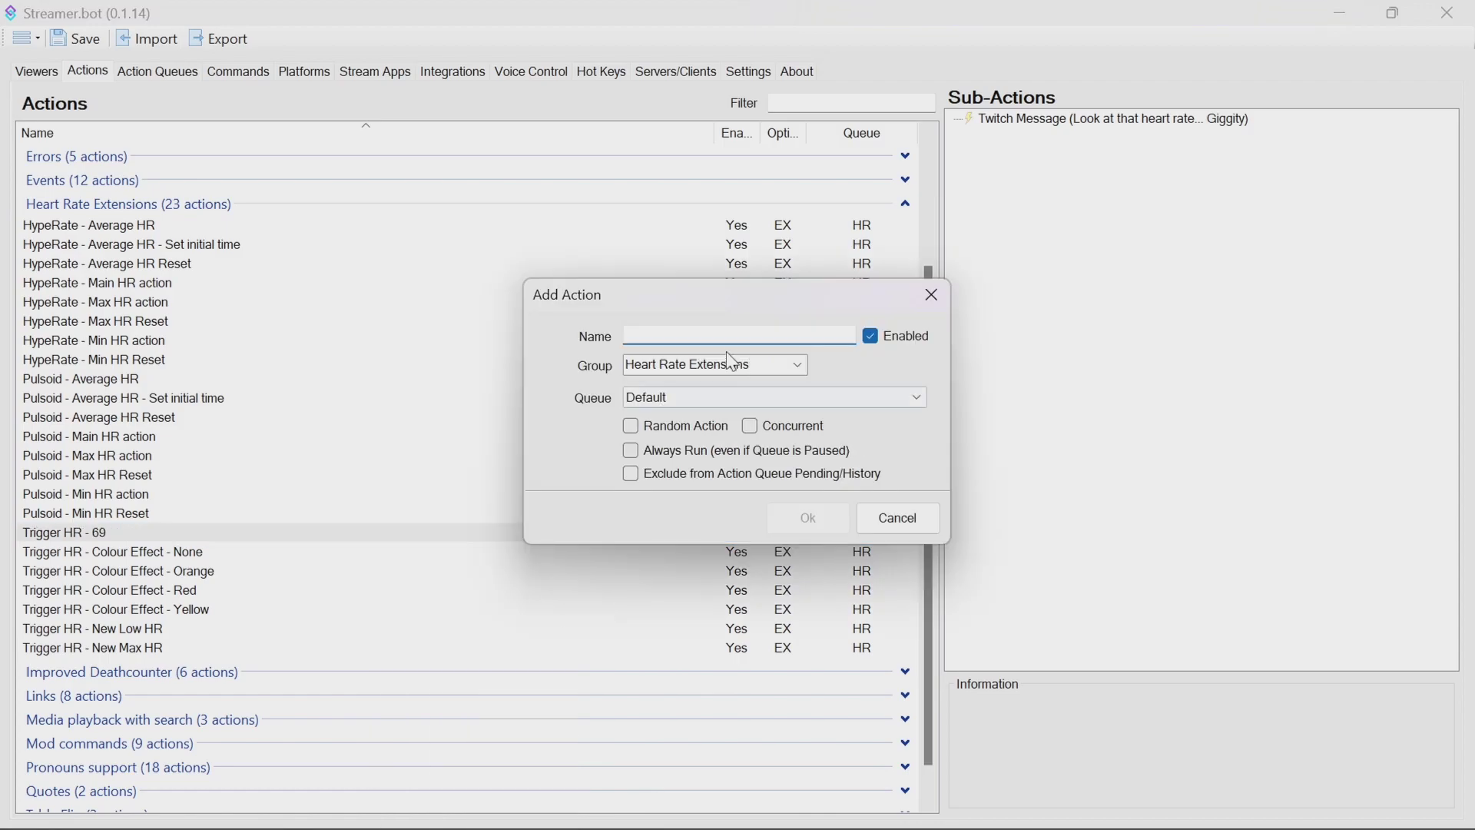
type("Reset HR details")
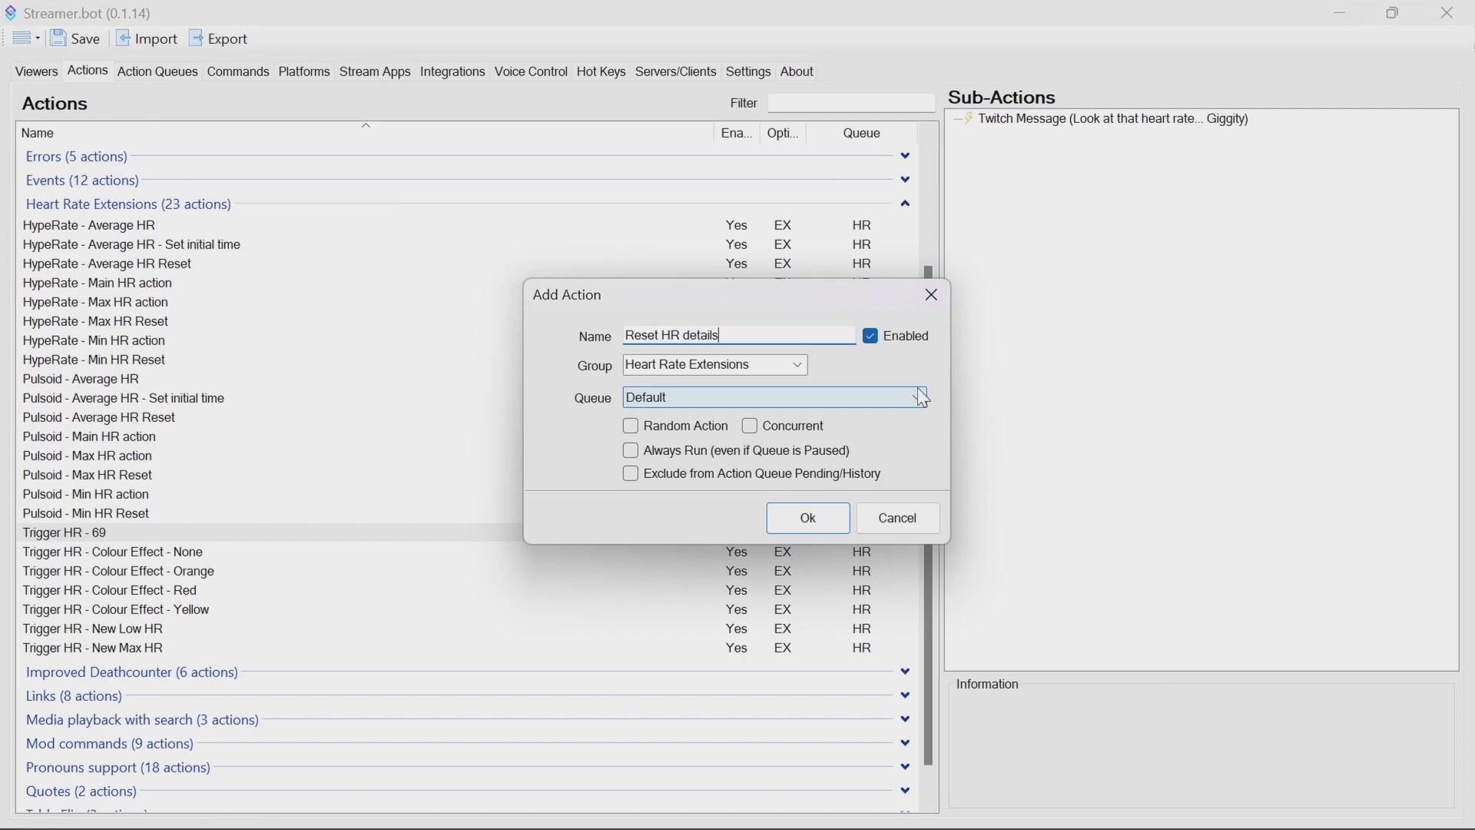
left_click(814, 518)
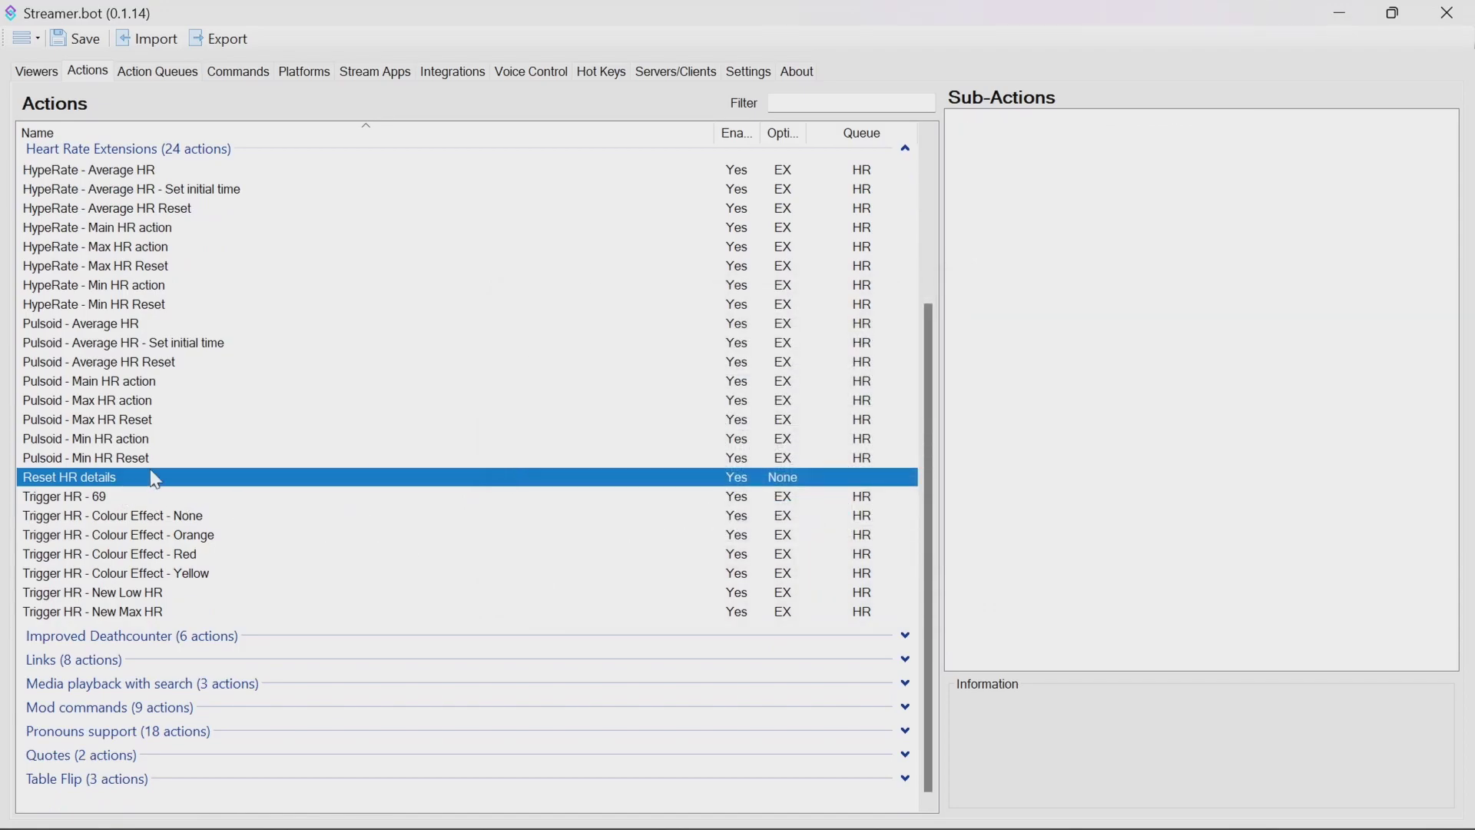
- Add a Run Action sub-action to Reset HR details that runs Pulsoid - Average HR Reset immediately
right_click(1016, 130)
mouse_move(1098, 141)
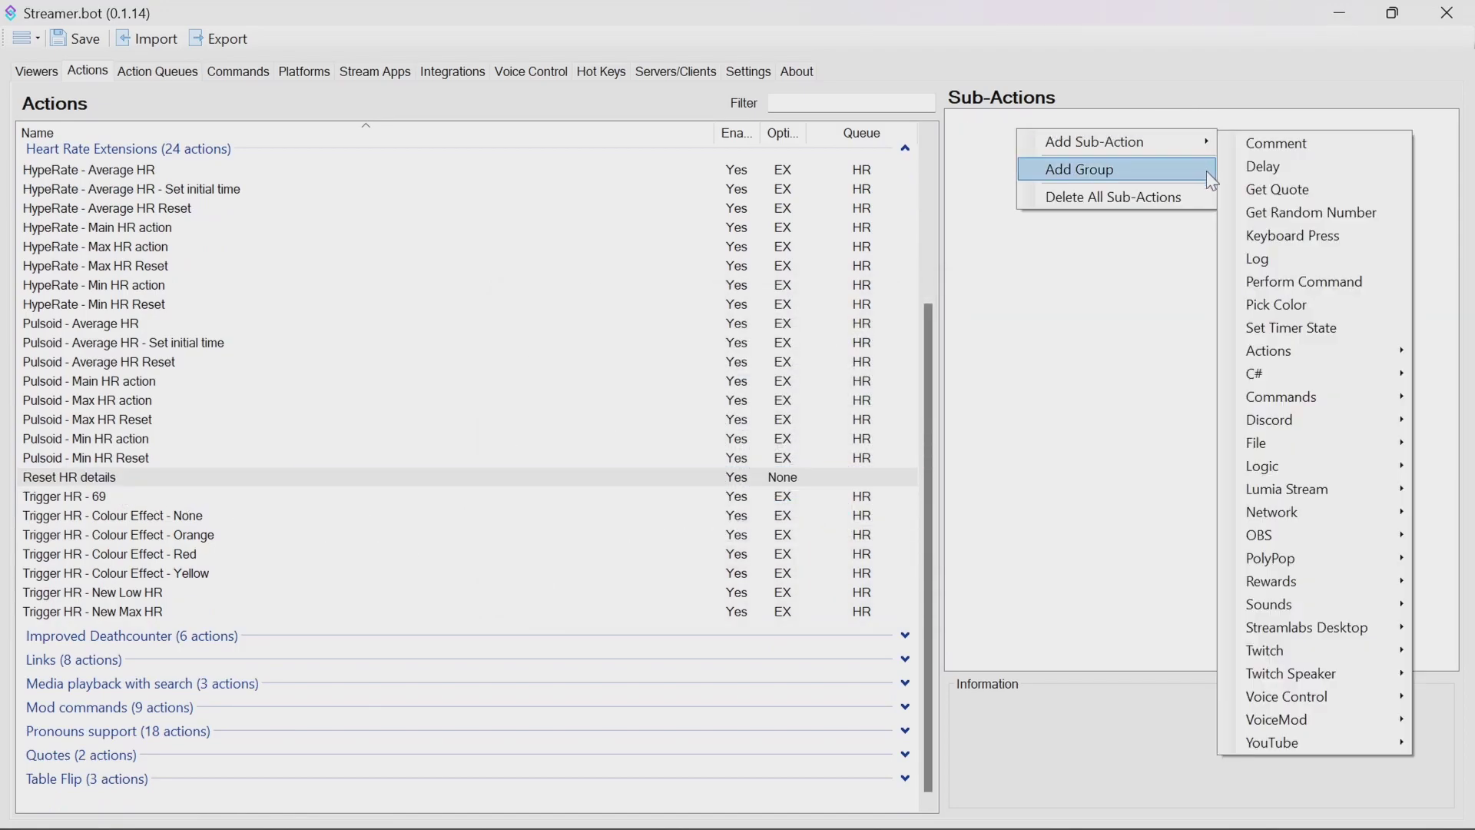
mouse_move(1279, 341)
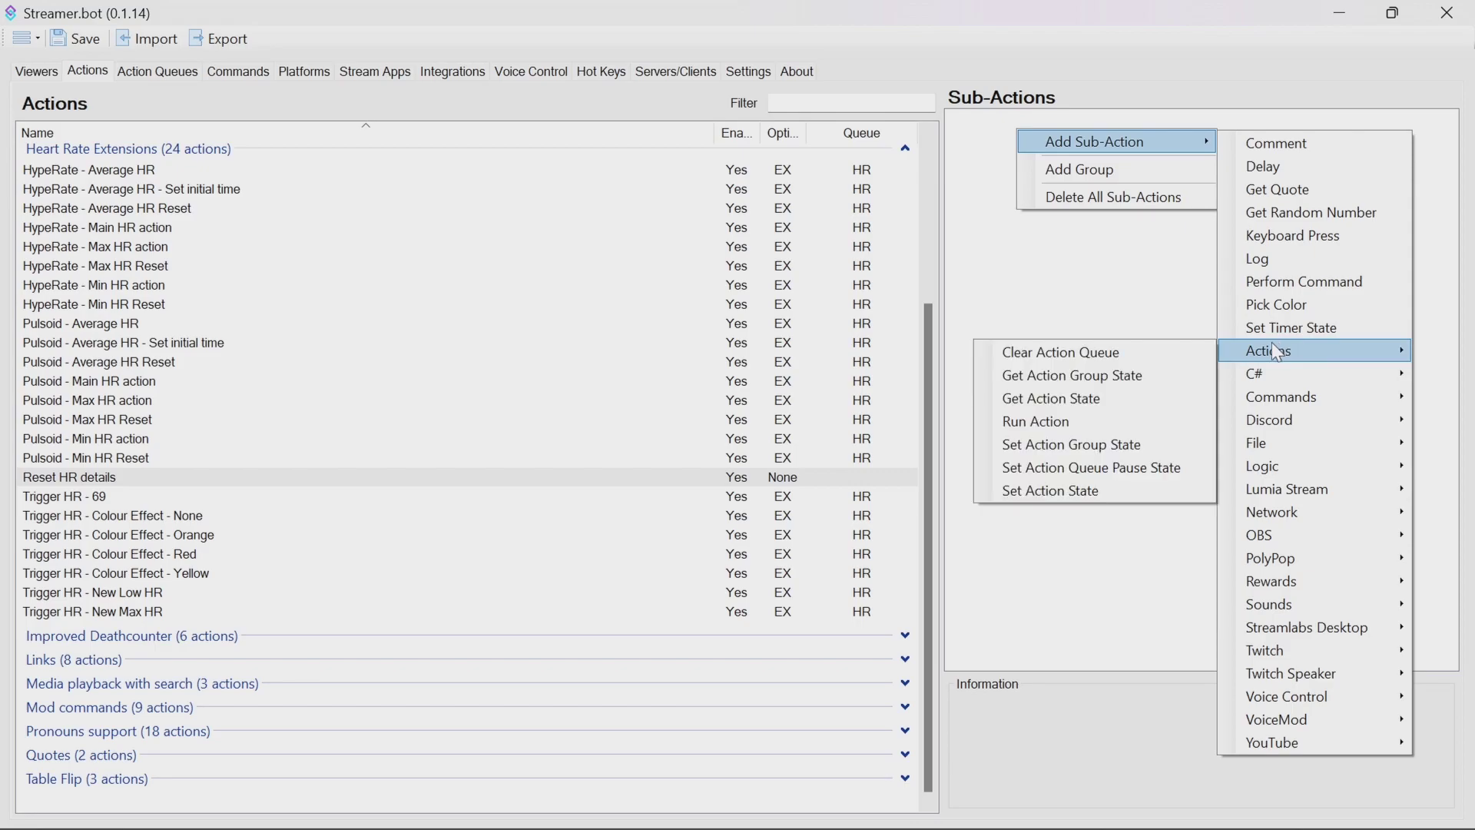
left_click(1096, 424)
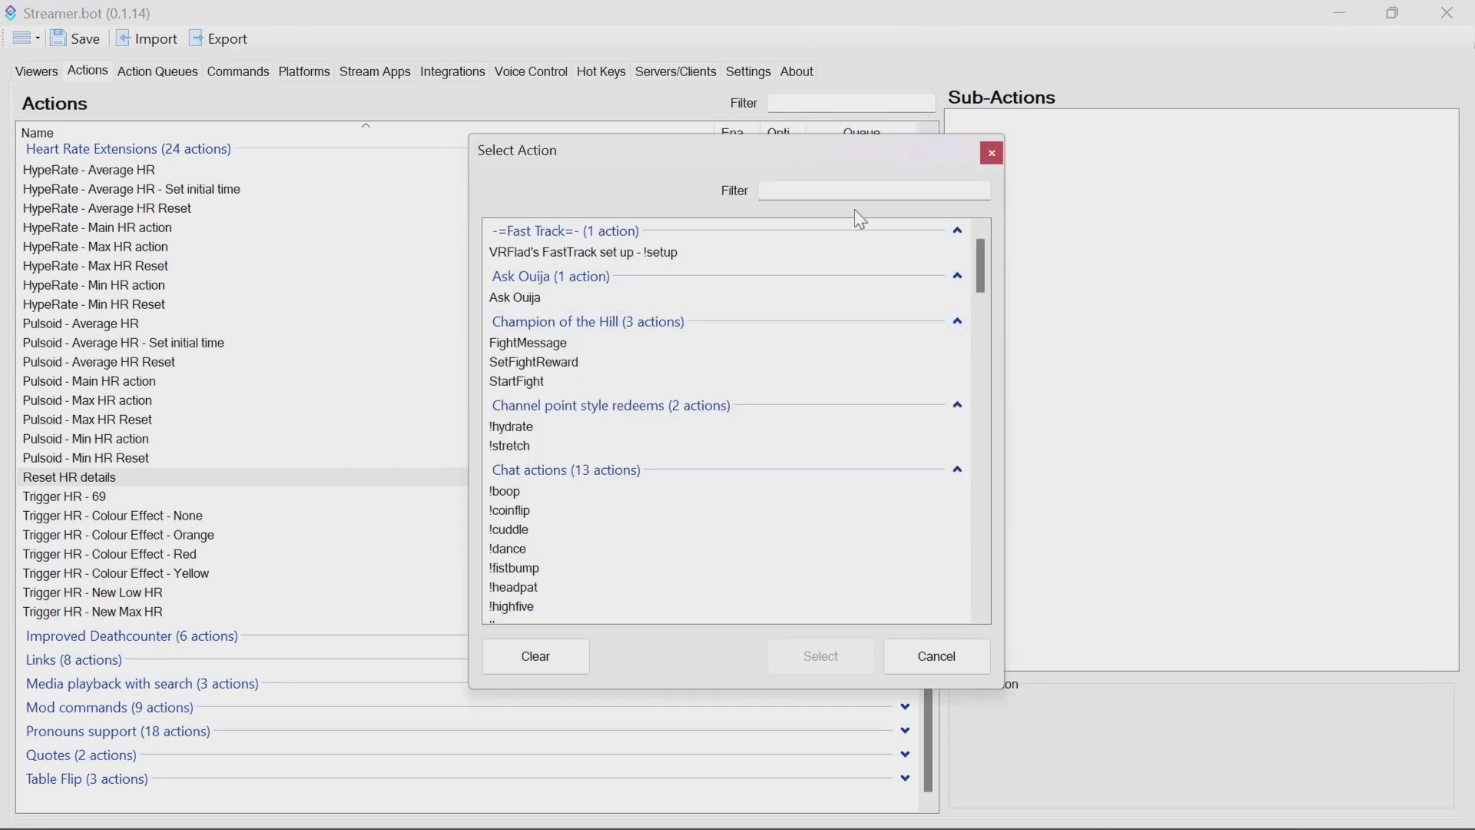
left_click(853, 190)
type("reset")
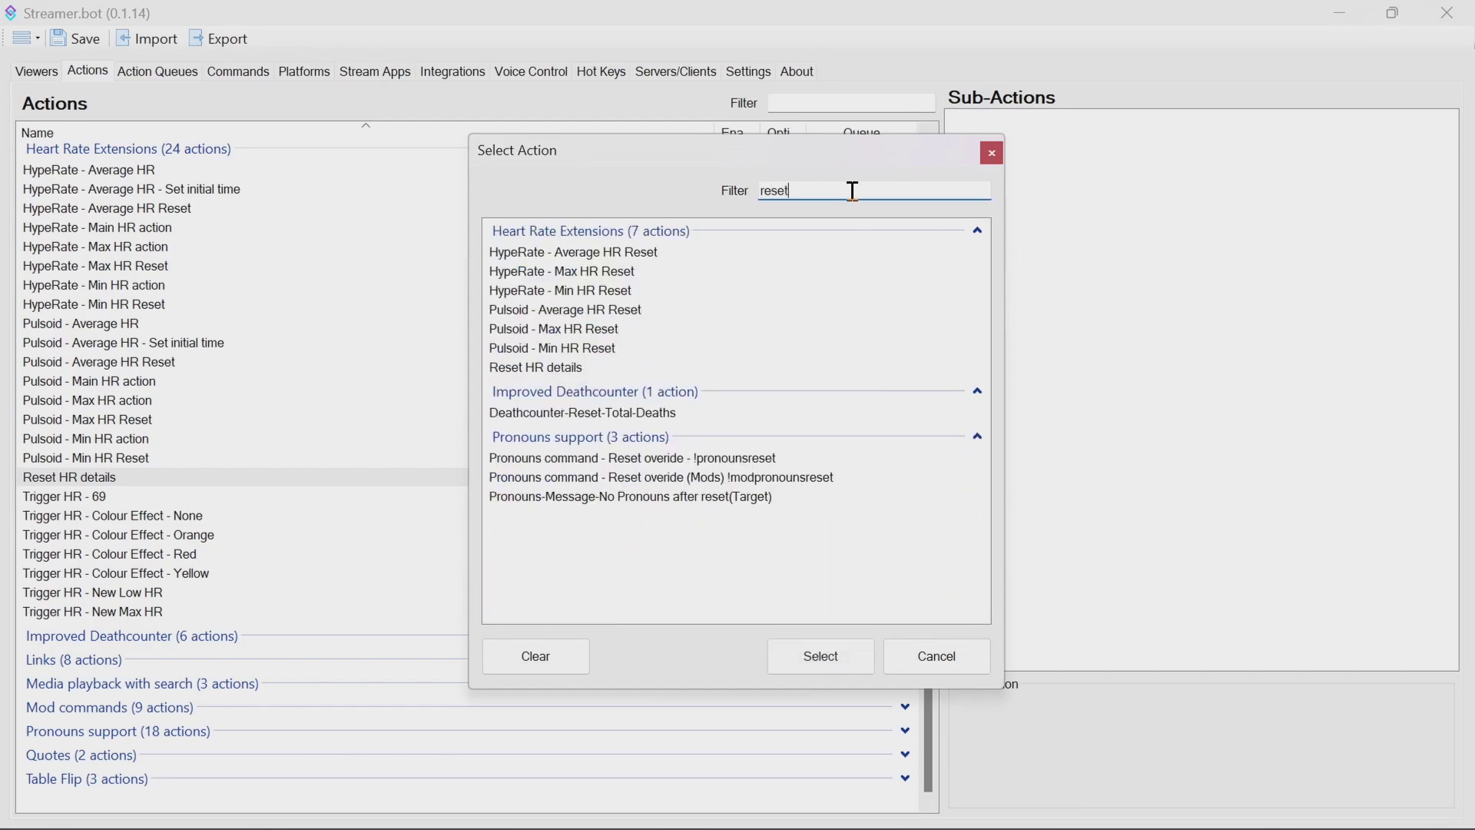
left_click(586, 311)
left_click(829, 658)
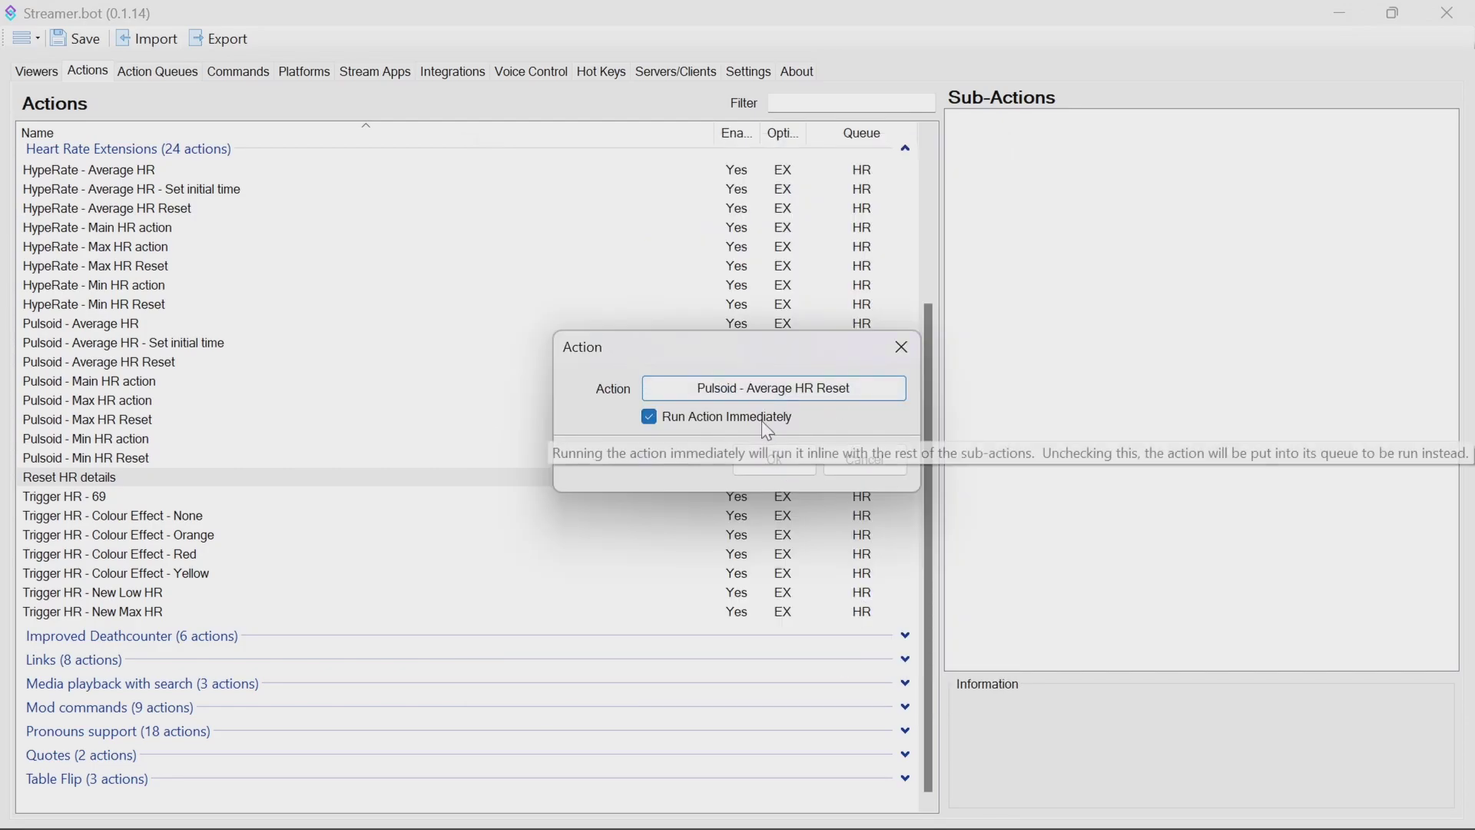
left_click(782, 464)
- Duplicate the Pulsoid - Average HR Reset sub-action and set the copy to run Pulsoid - Max HR Reset
right_click(1037, 120)
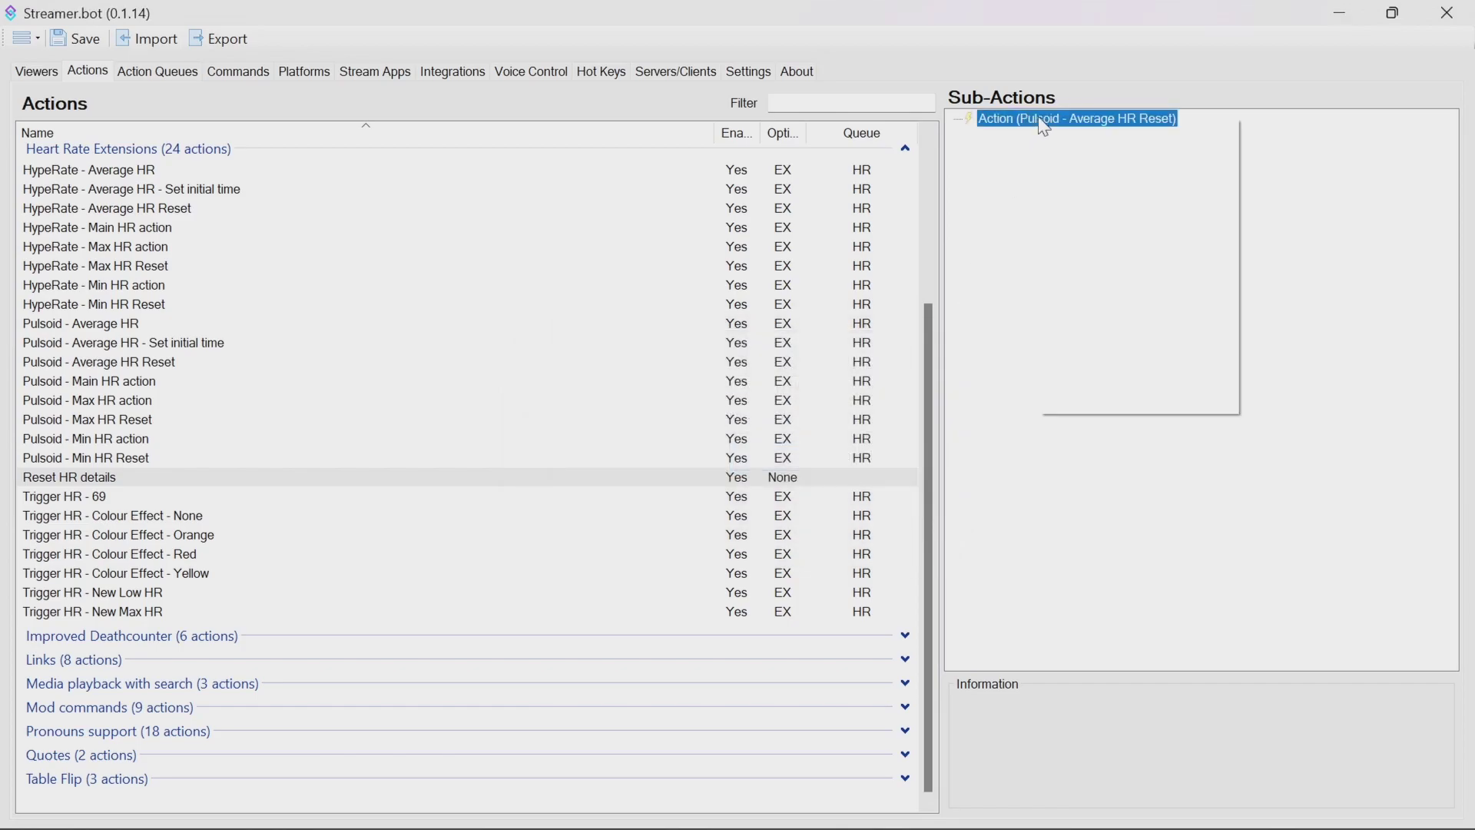
left_click(1106, 245)
double_click(1135, 140)
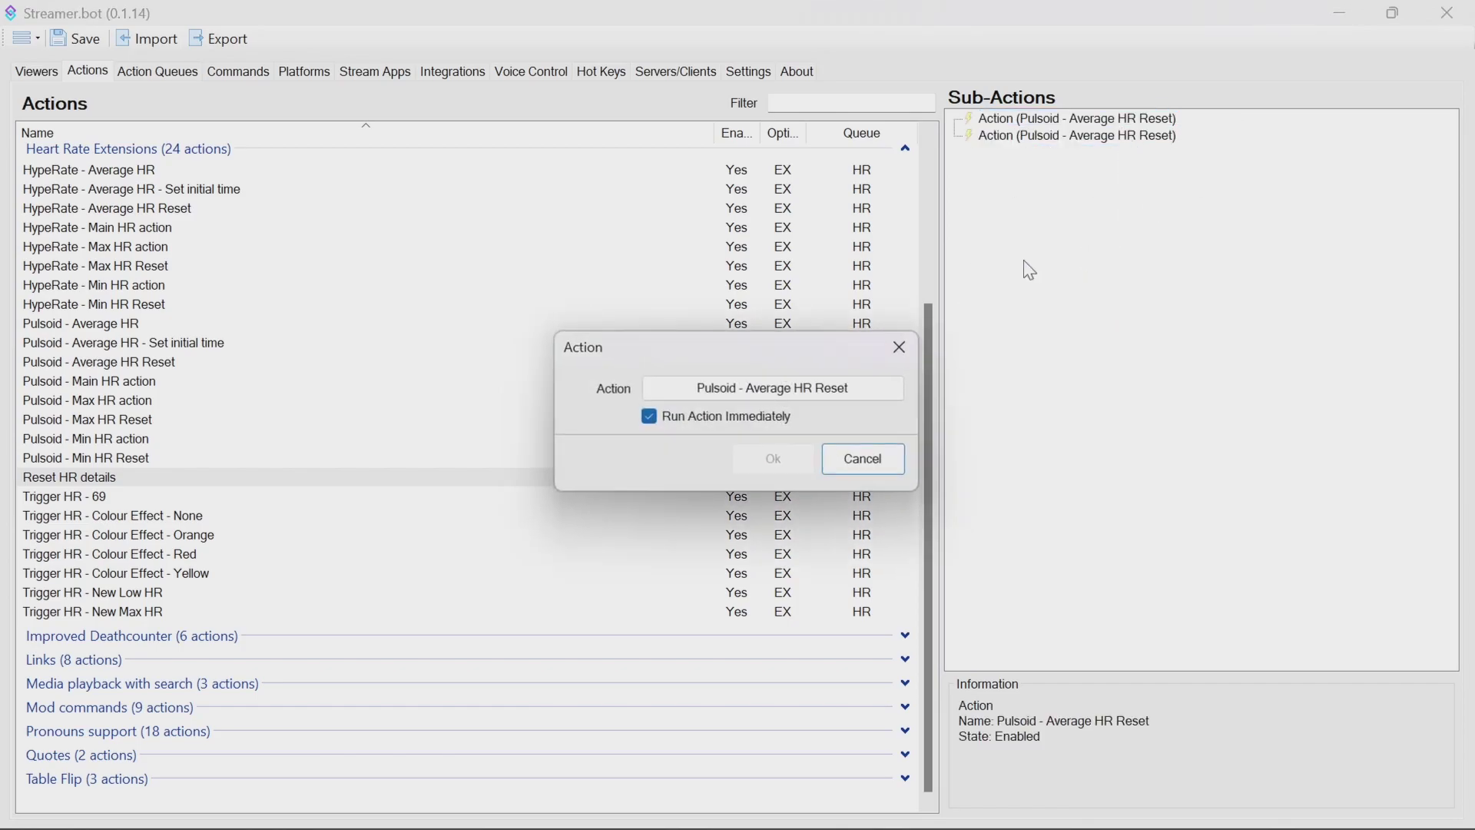
left_click(846, 390)
left_click(793, 191)
type("reset")
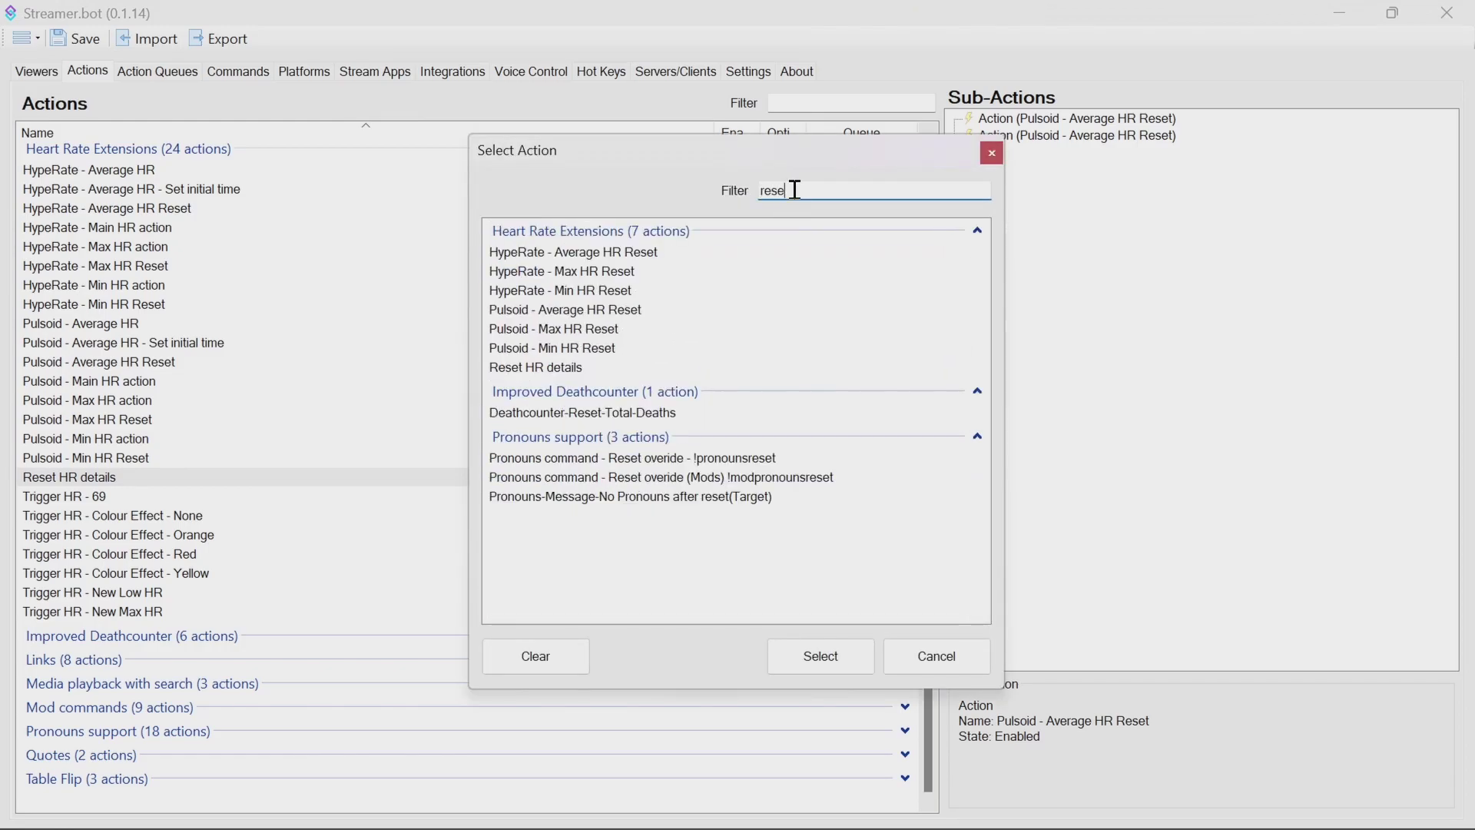
left_click(578, 329)
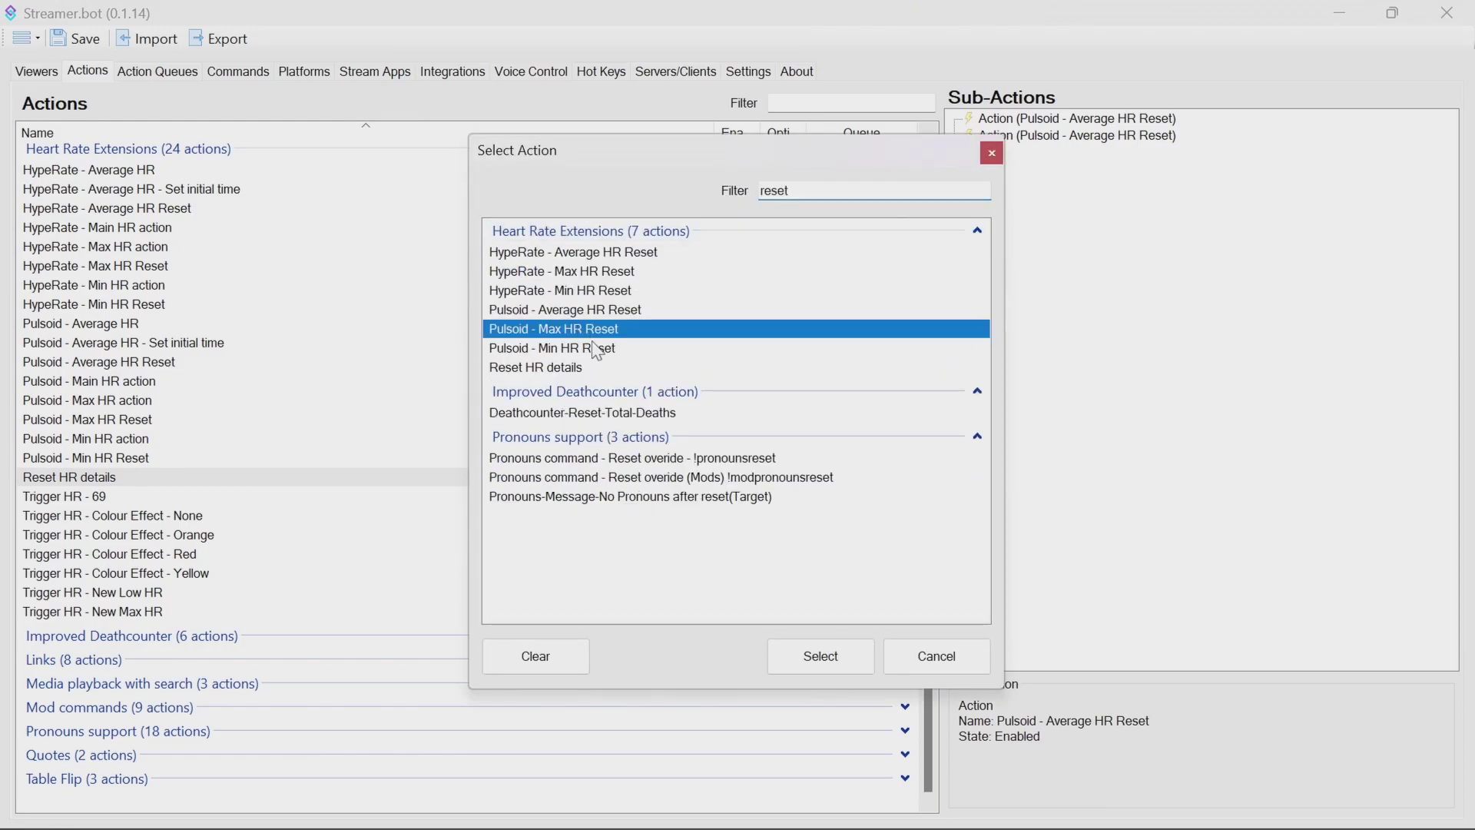
left_click(816, 655)
key("Return")
- Duplicate the Pulsoid - Max HR Reset sub-action and set the copy to run Pulsoid - Min HR Reset
right_click(1050, 136)
left_click(1114, 268)
left_click(1075, 153)
double_click(1053, 153)
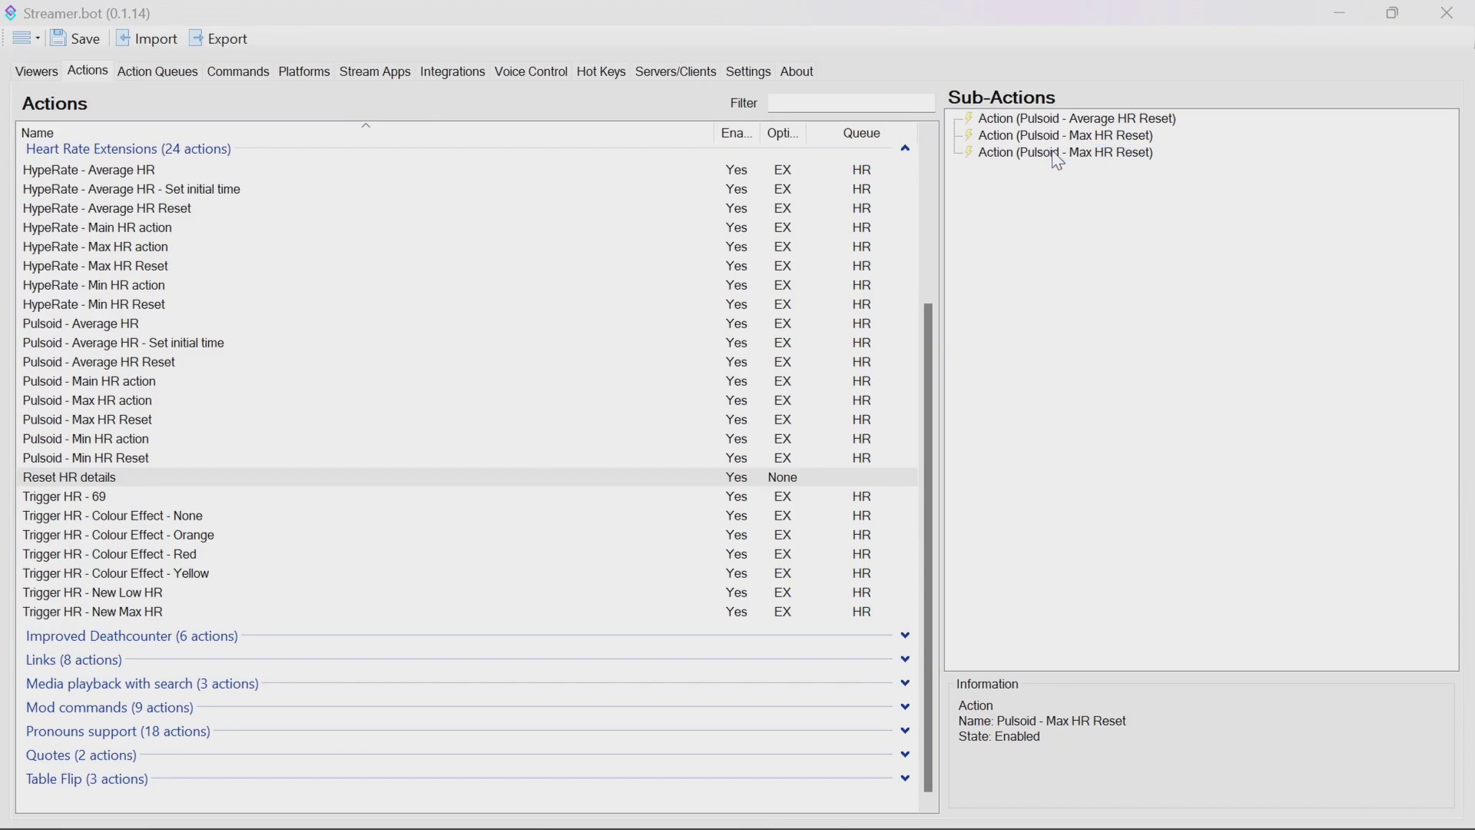
left_click(878, 387)
scroll(757, 404, "down", 1)
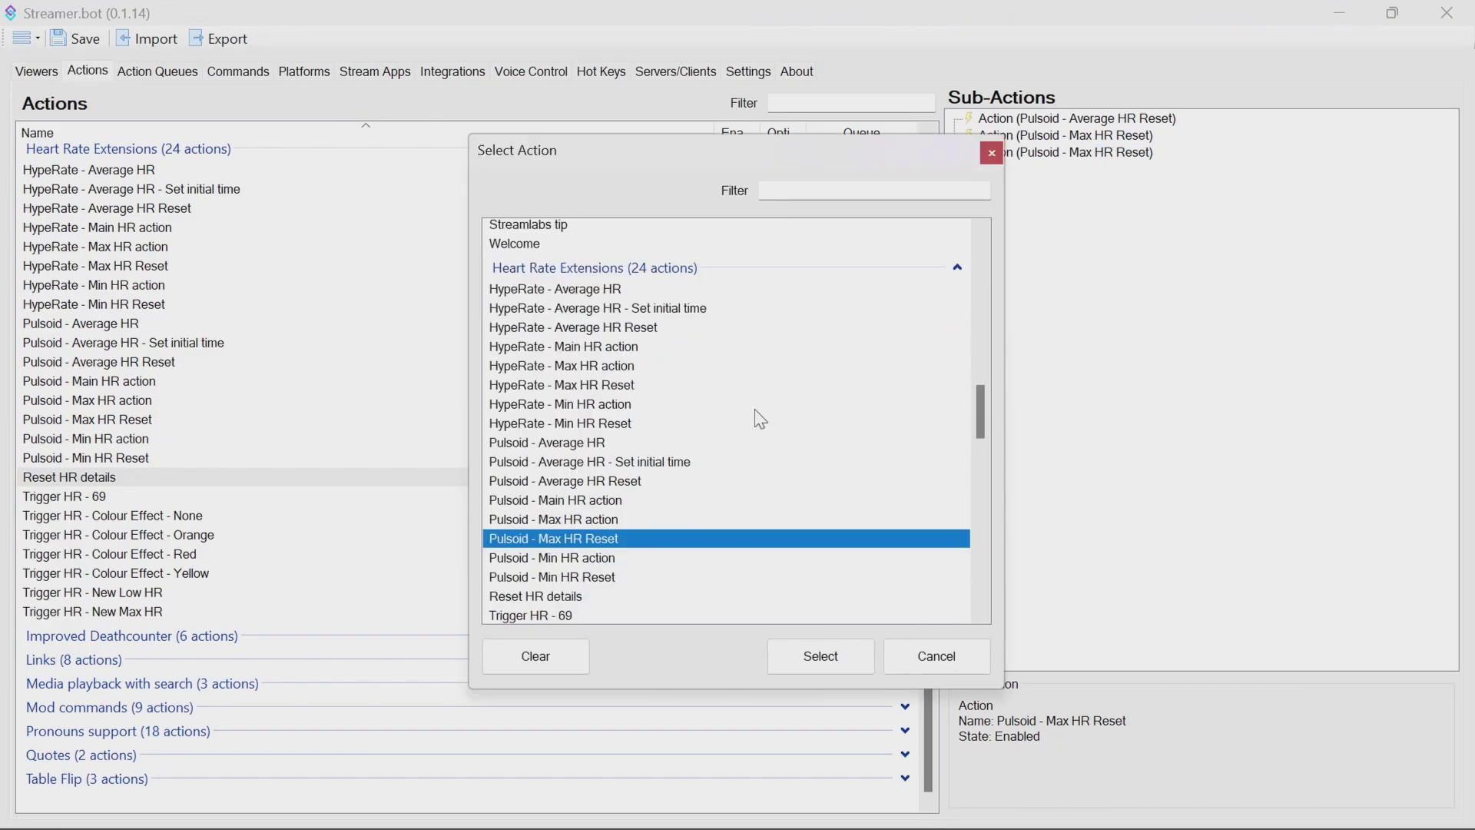
left_click(591, 577)
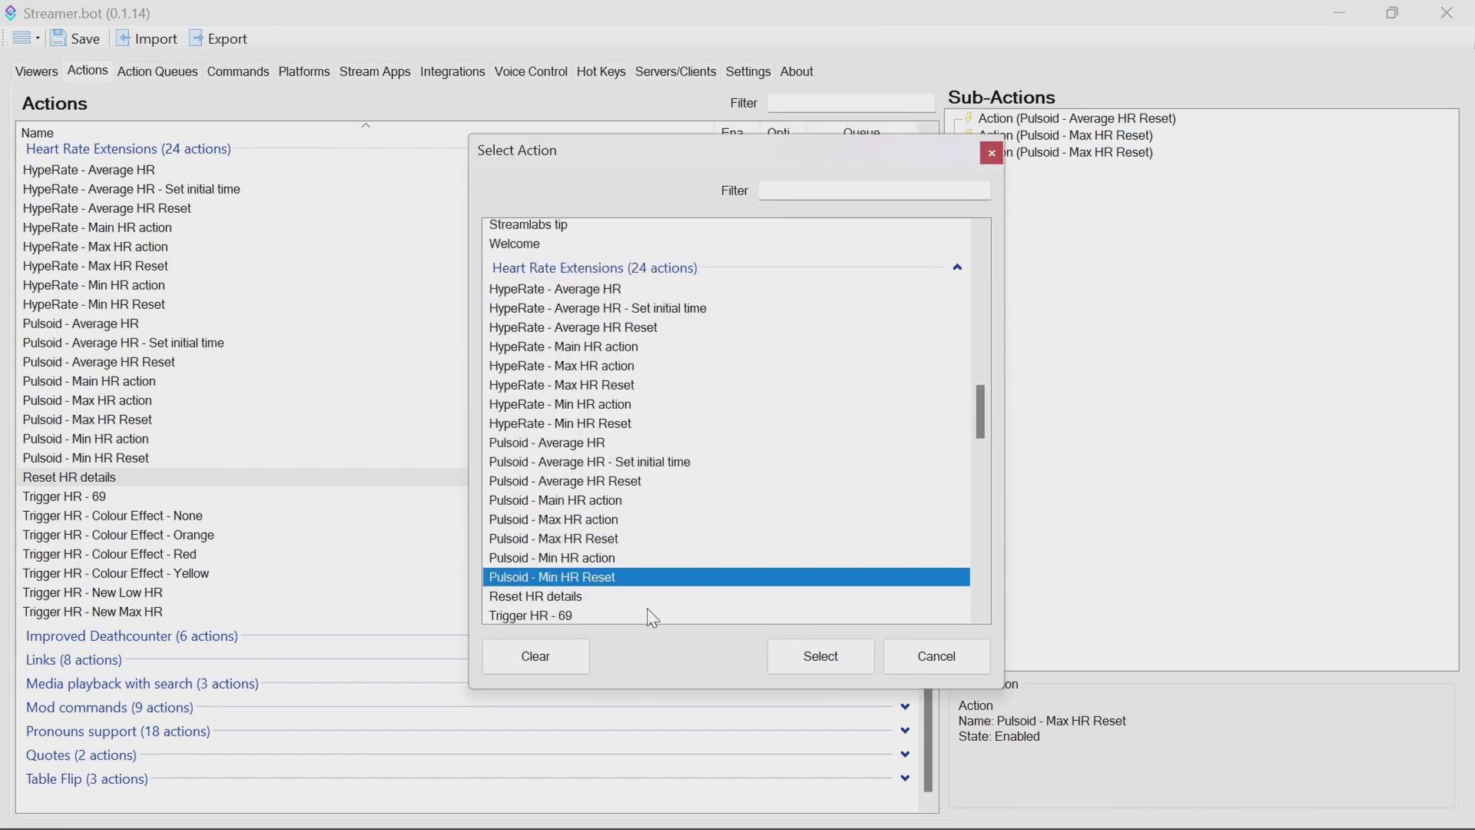
left_click(810, 669)
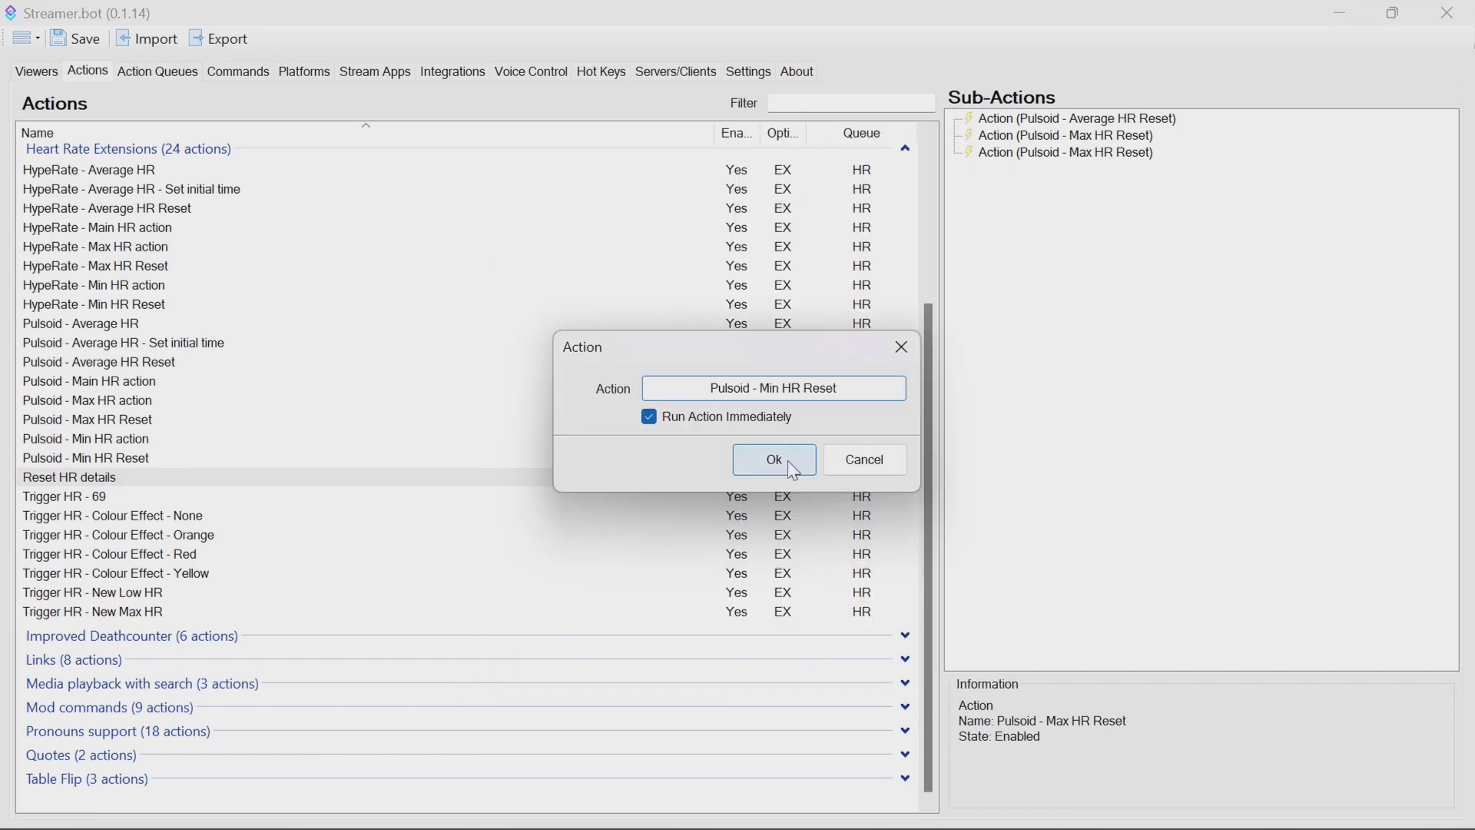
left_click(789, 463)
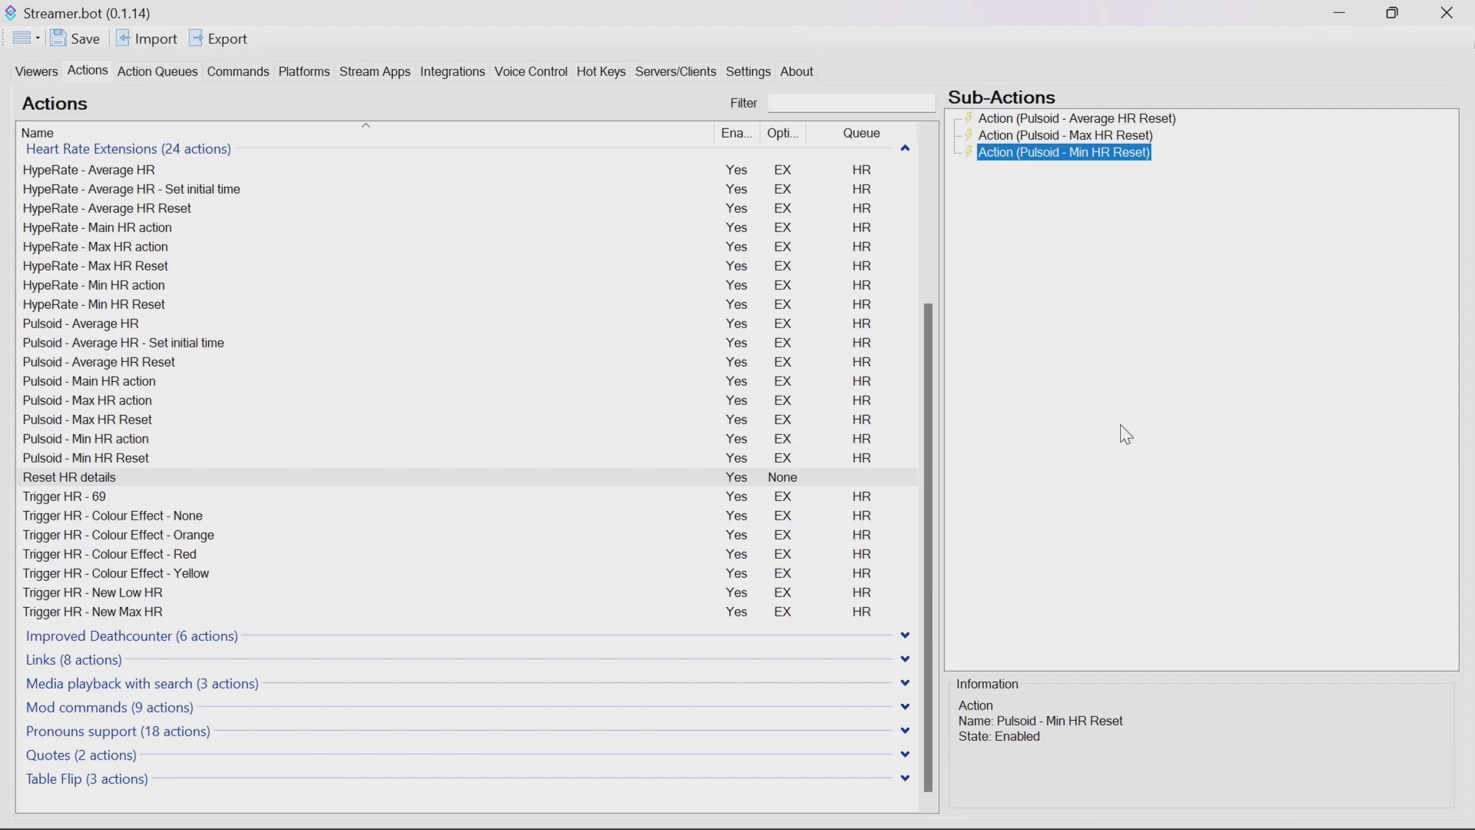
- Start a new command !resethr in a new group named Heart rate commands
left_click(238, 71)
right_click(749, 269)
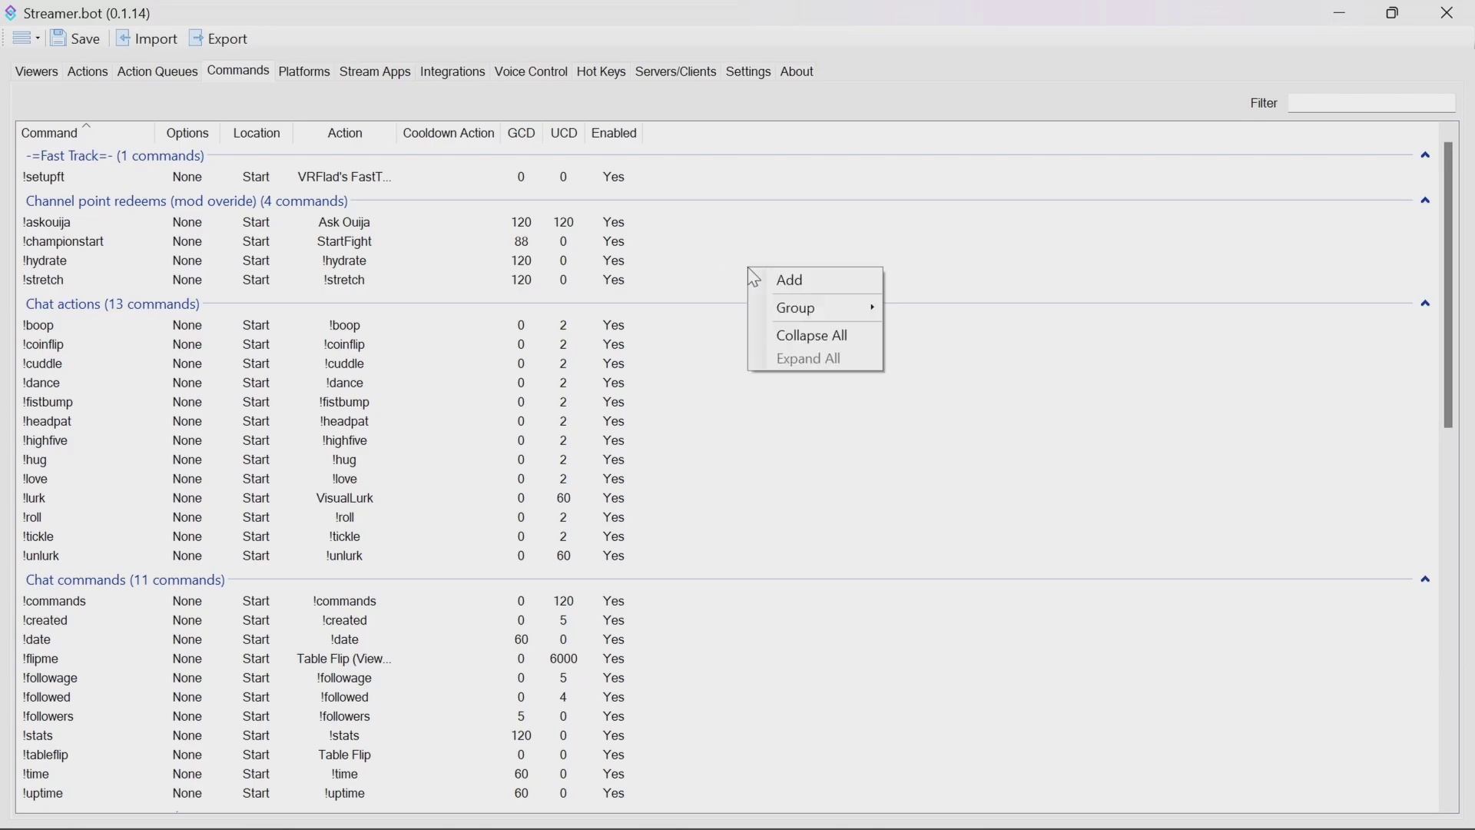
left_click(802, 290)
left_click(385, 233)
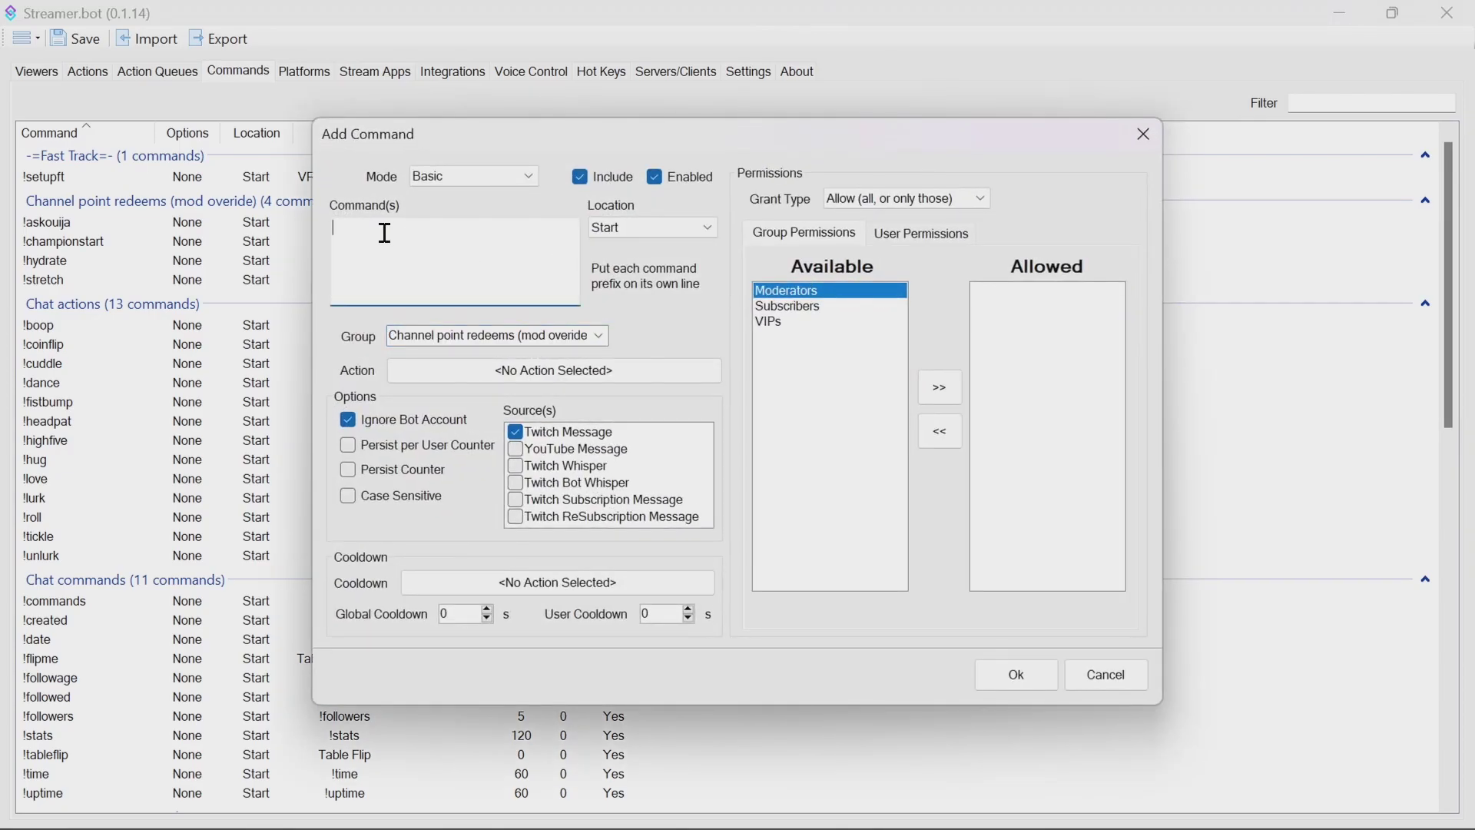
type("!resethr")
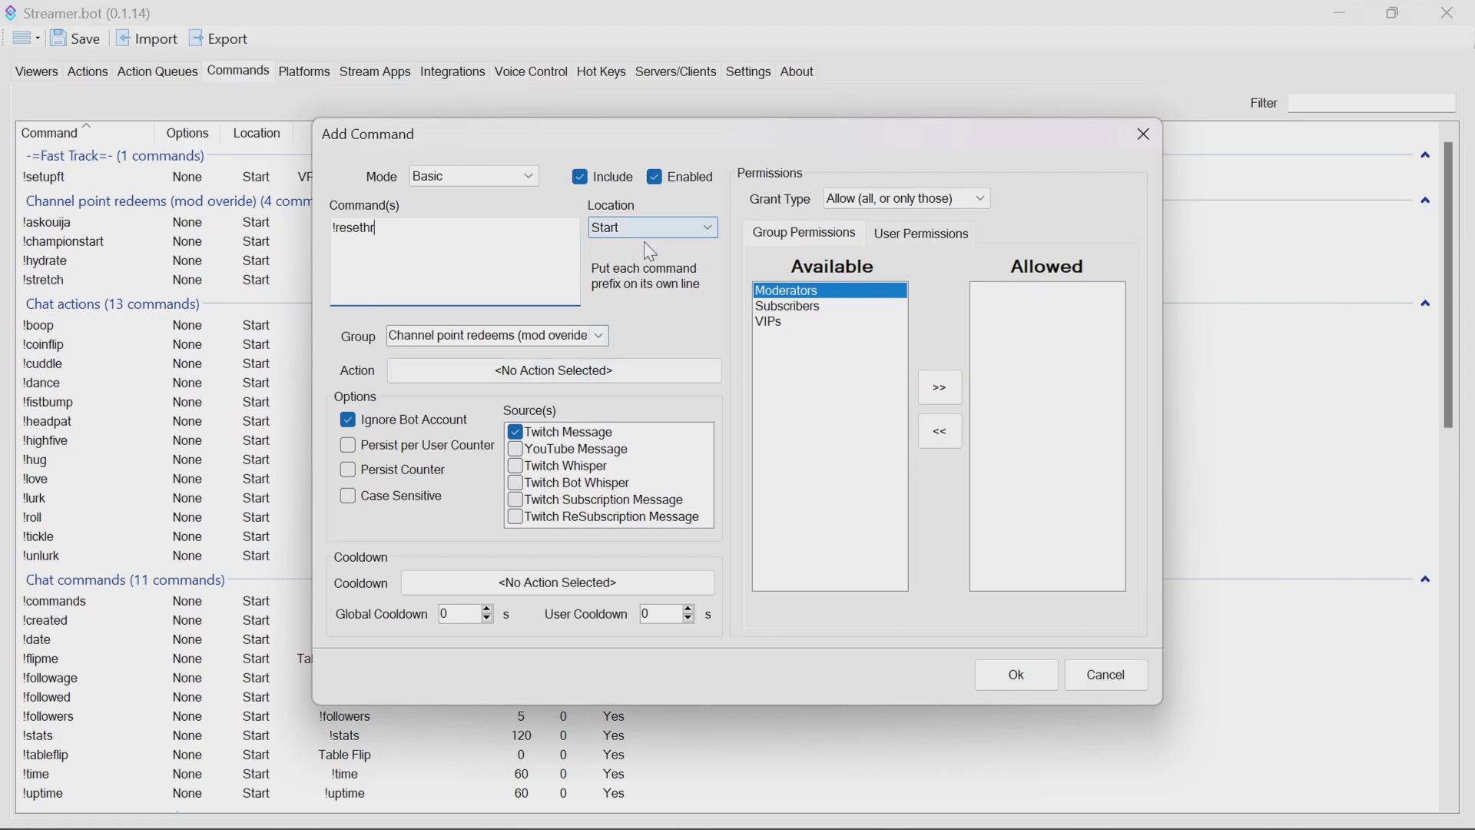
left_click(479, 335)
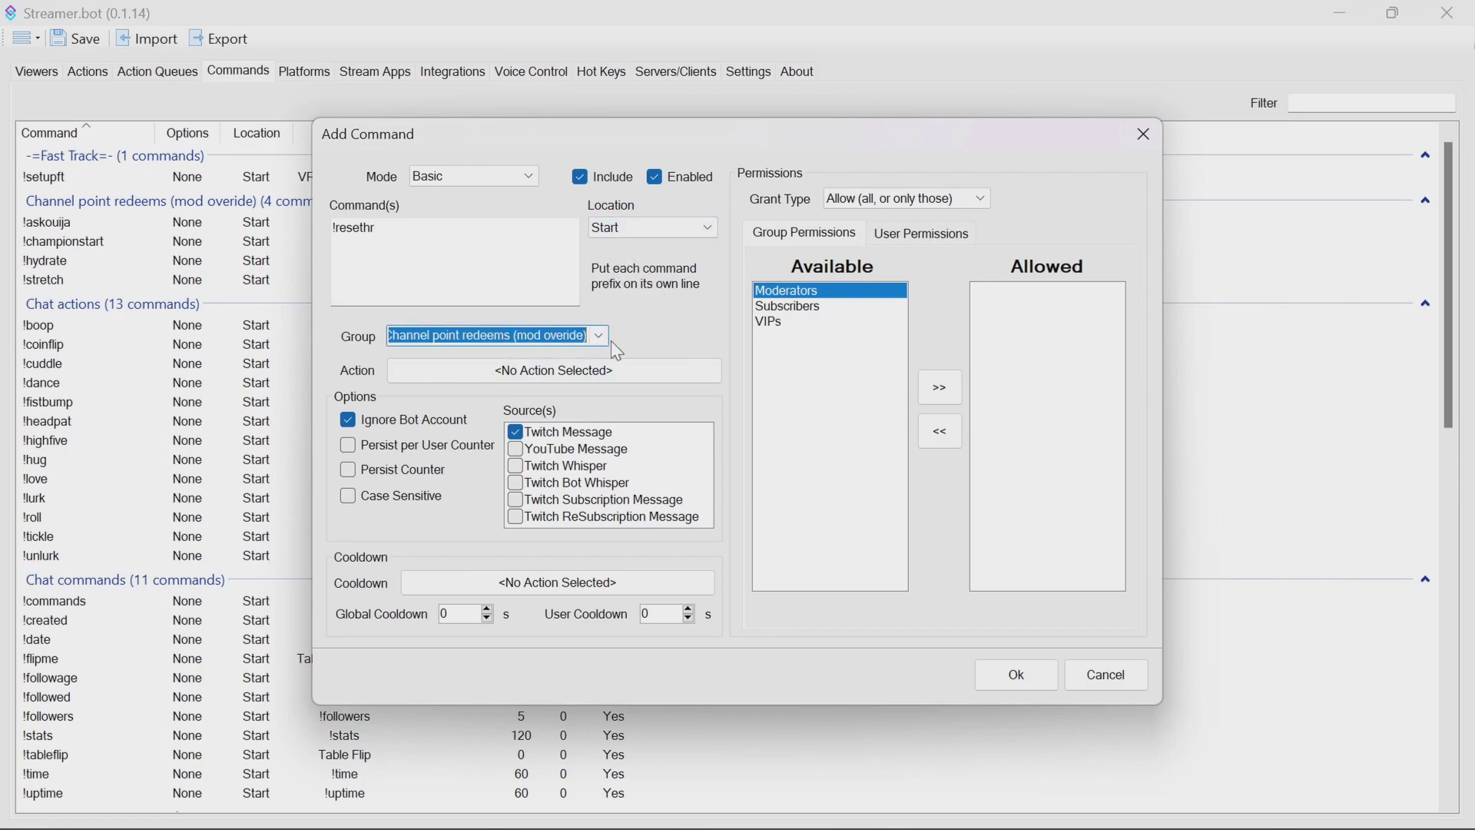
type("Hear")
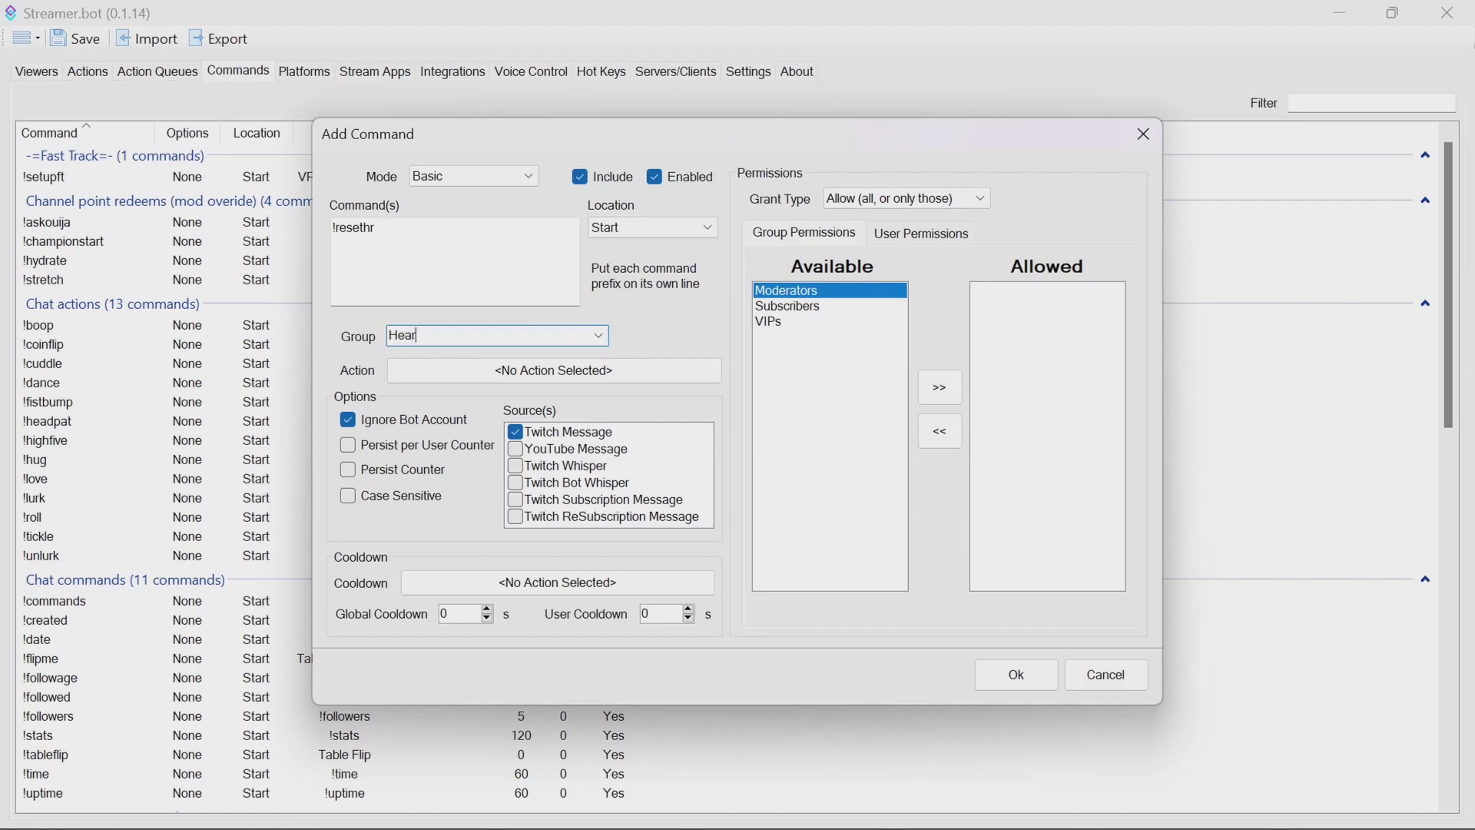
type("t rate commands")
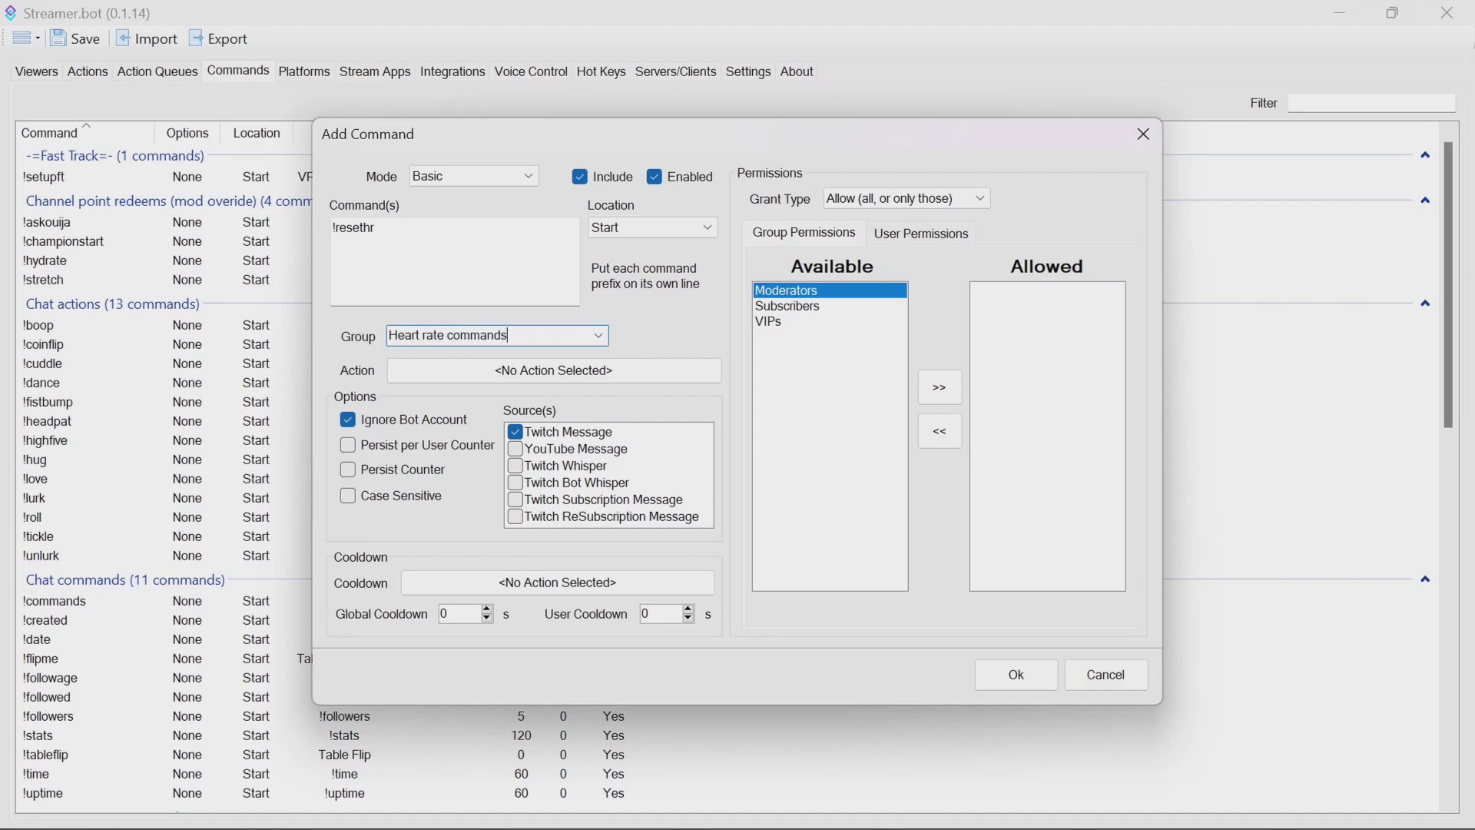
- Assign the Reset HR details action to the !resethr command, allow only Moderators, and save the command
left_click(658, 375)
left_click(862, 194)
type("reser")
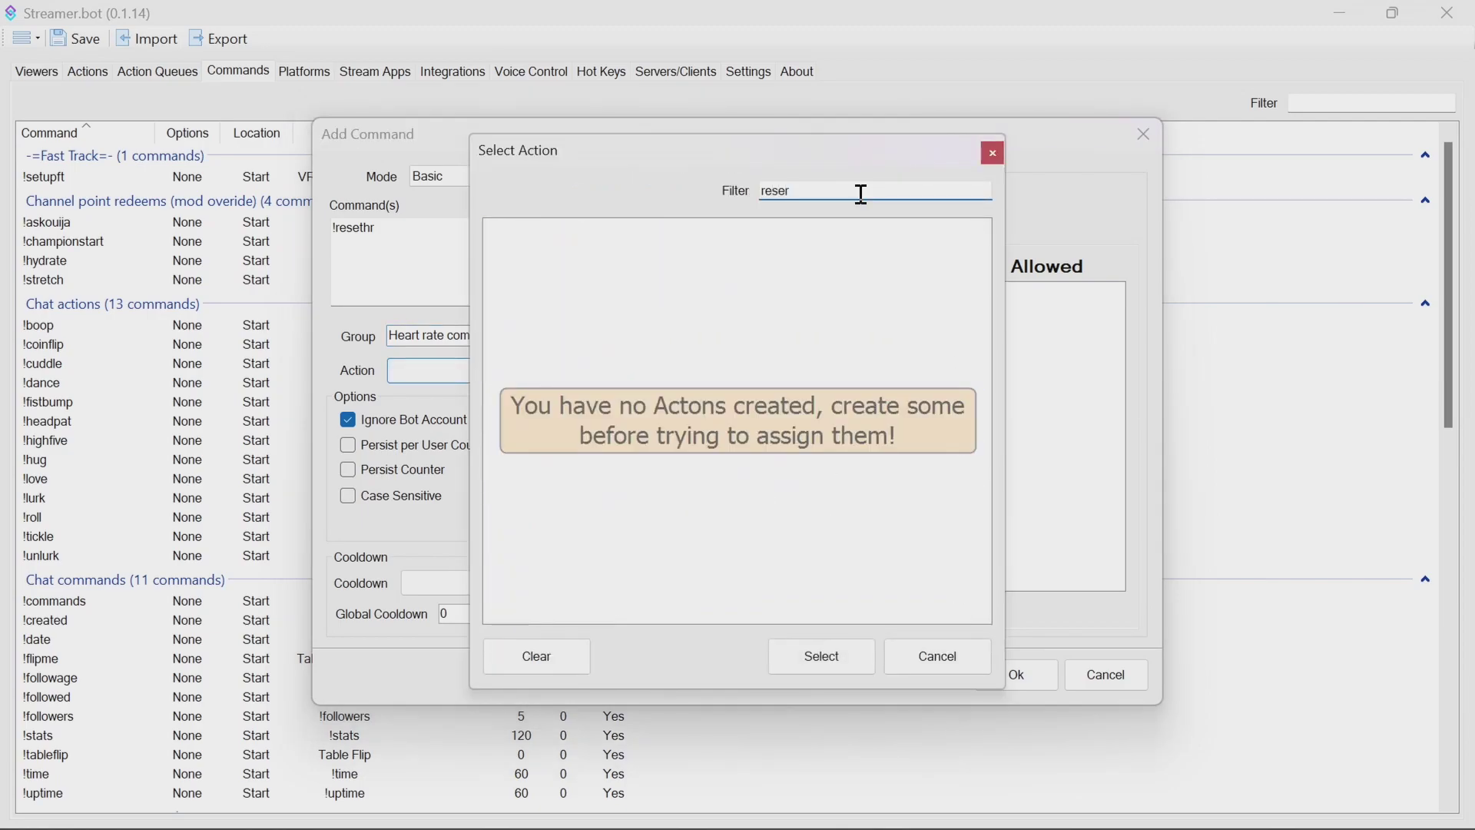
key("BackSpace")
left_click(575, 367)
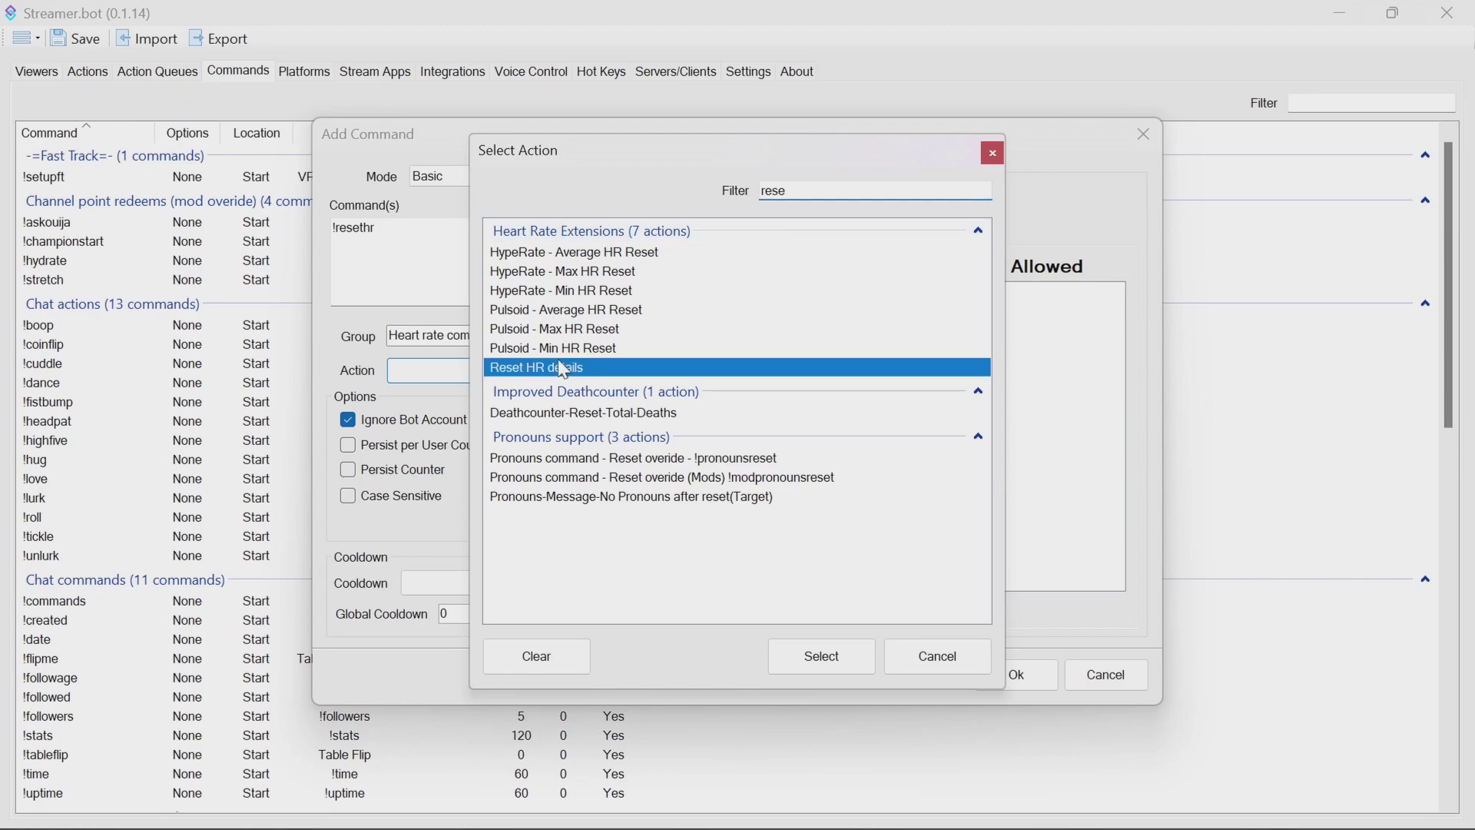
left_click(810, 645)
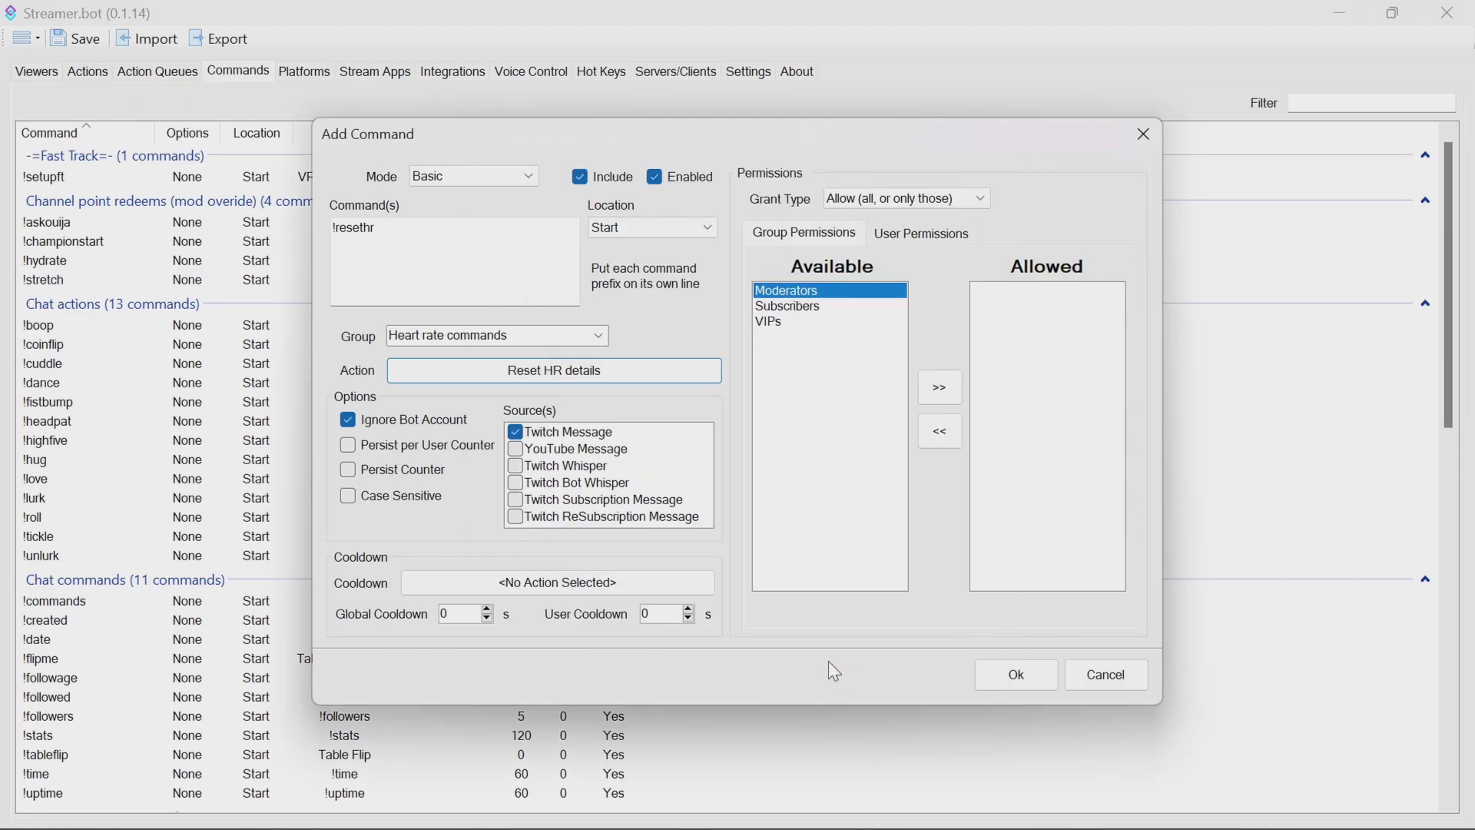
left_click(939, 386)
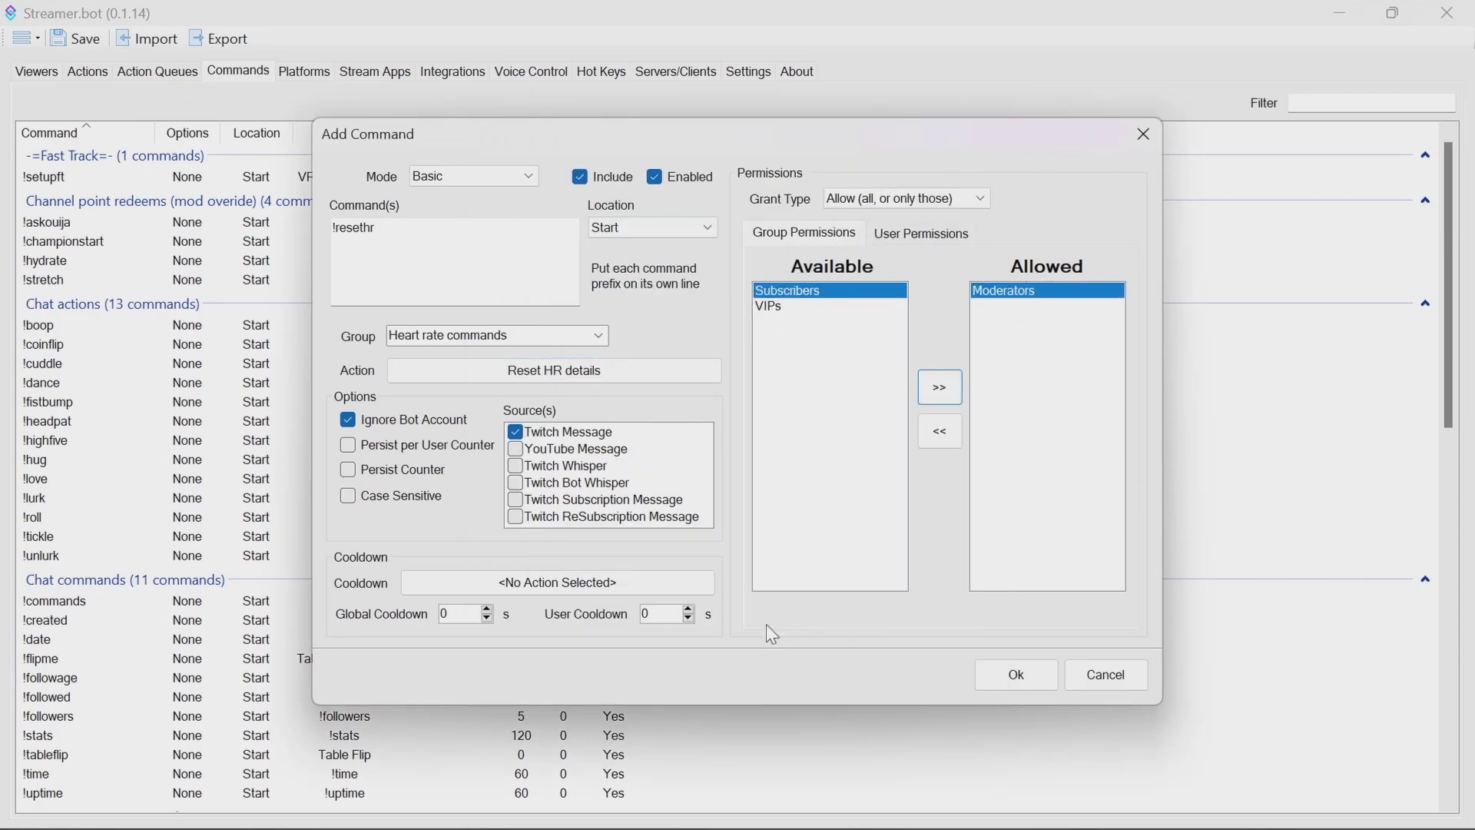
left_click(1017, 675)
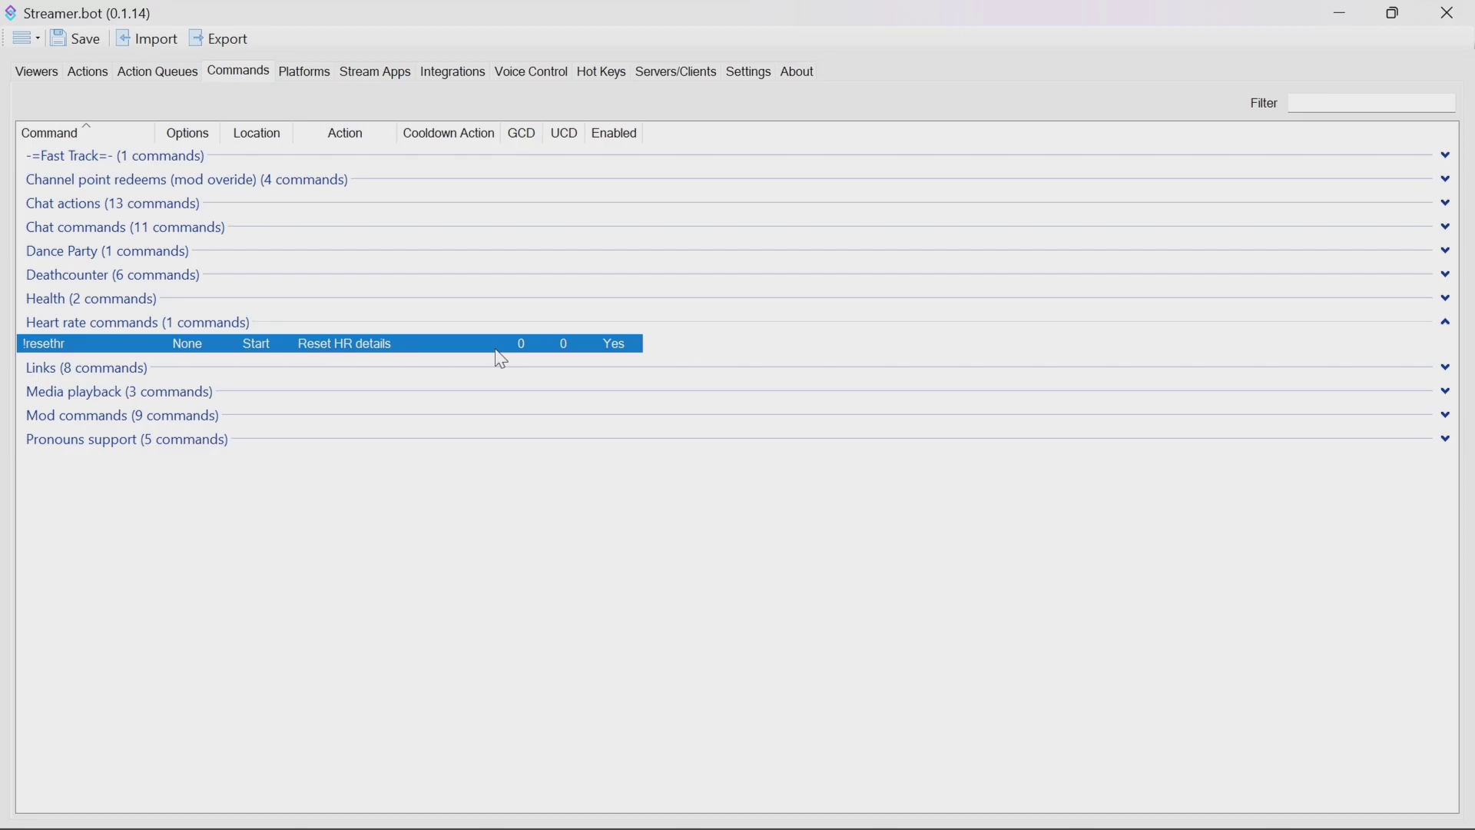
- Assign Pulsoid - Main HR action to the heart rate event of the Pulsoid integration
left_click(453, 72)
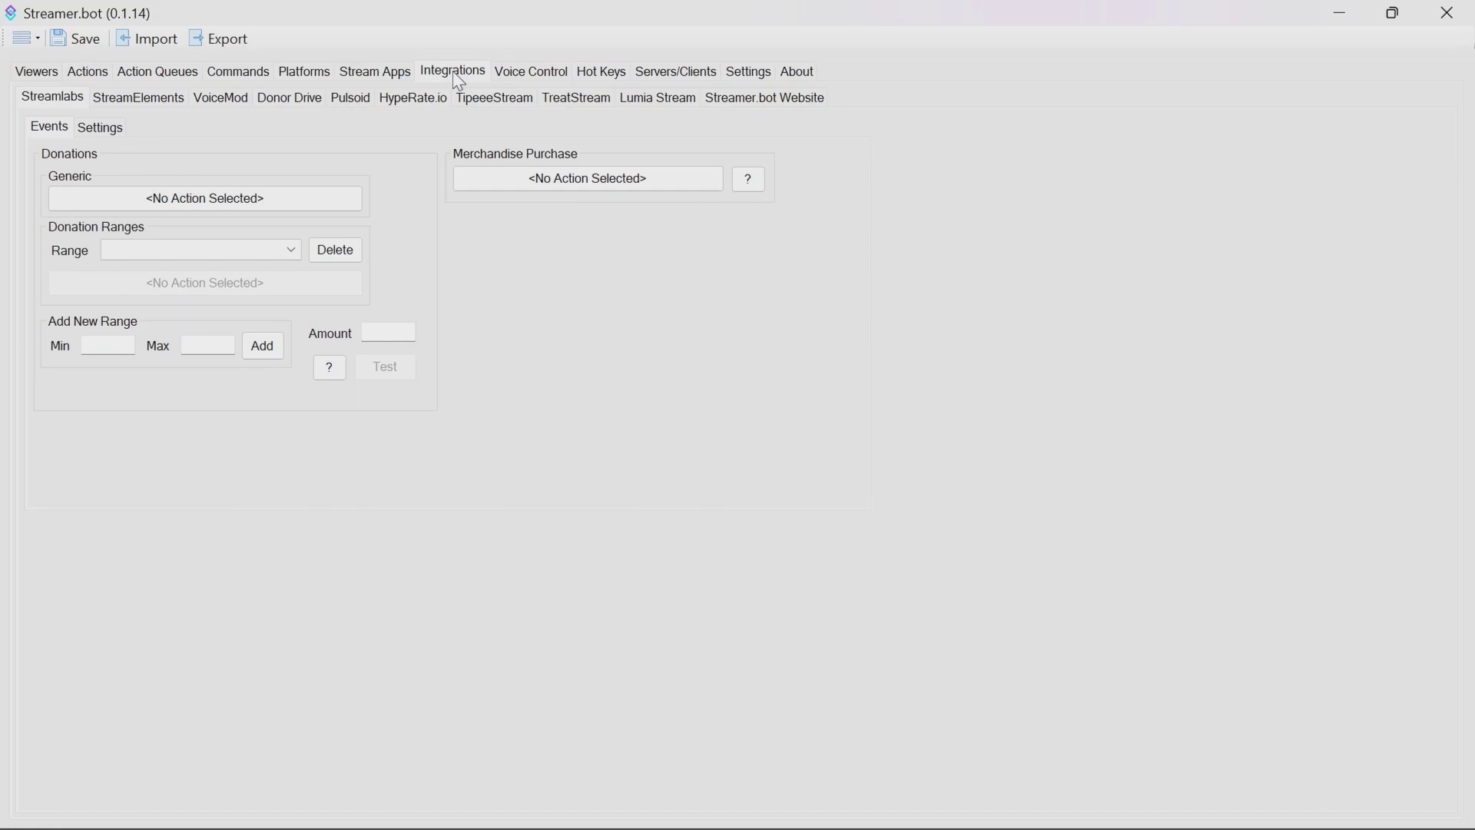
left_click(406, 99)
left_click(348, 98)
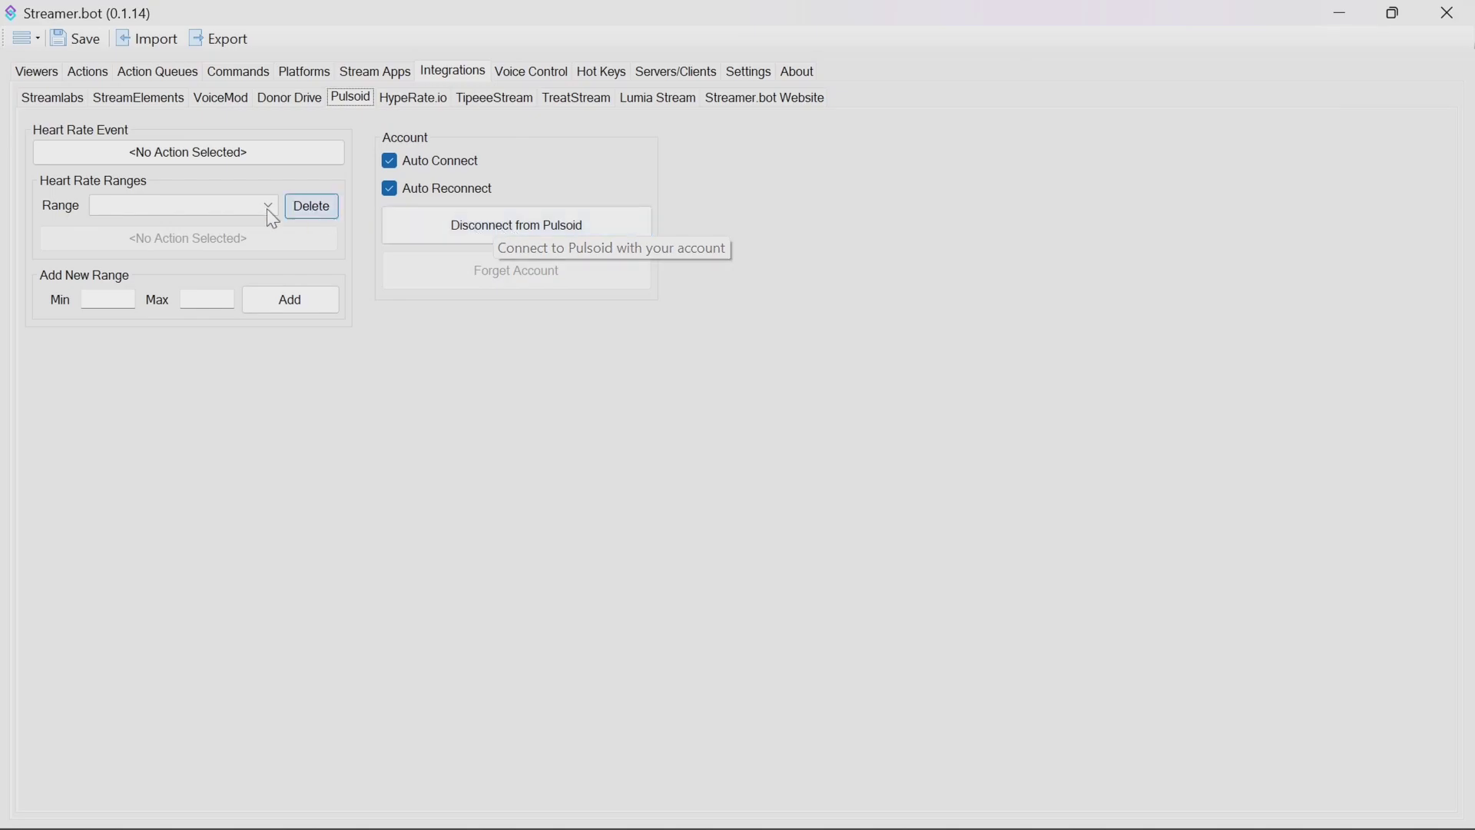
left_click(191, 154)
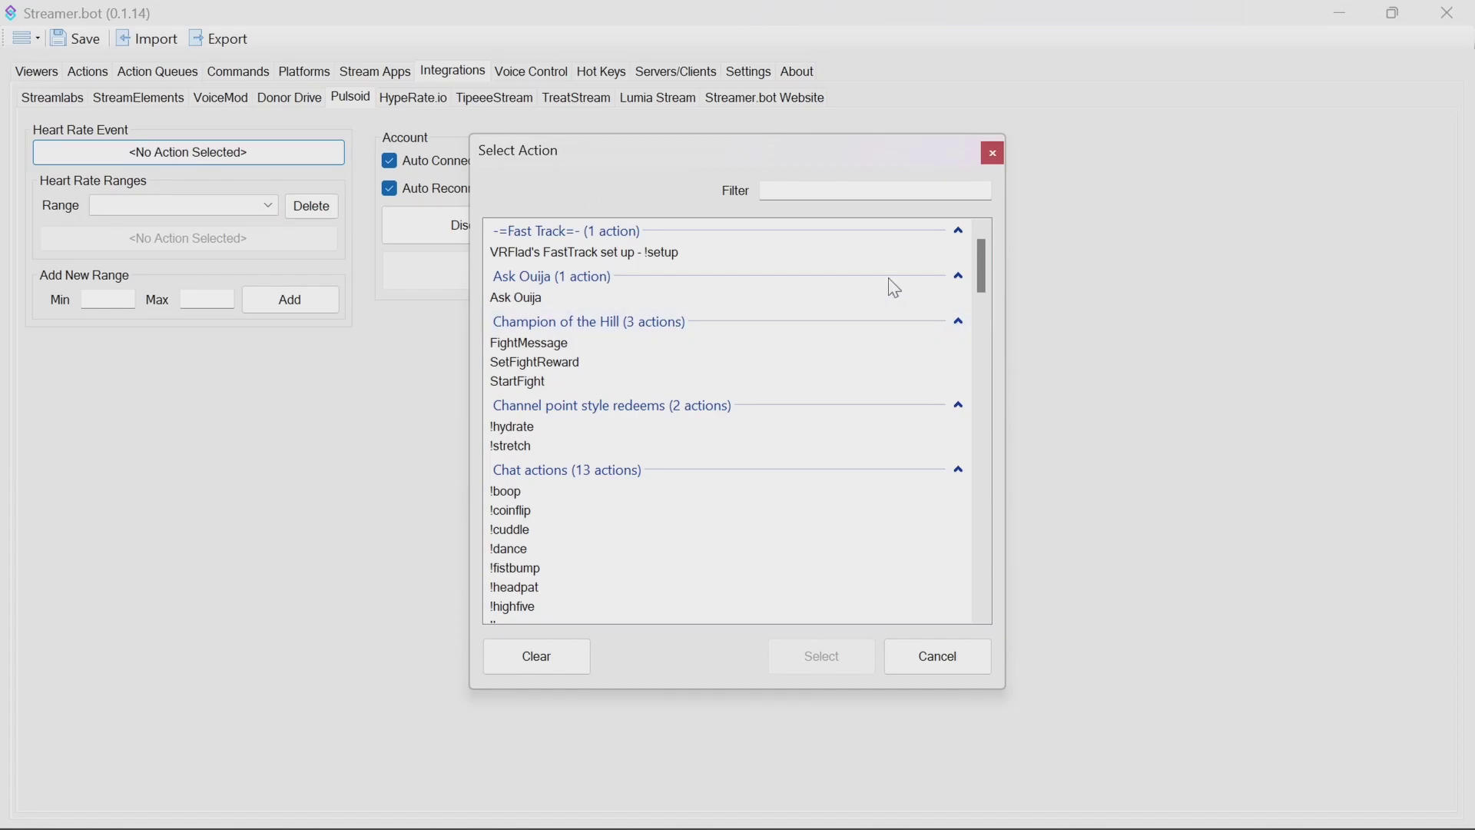
left_click(843, 188)
type("puls")
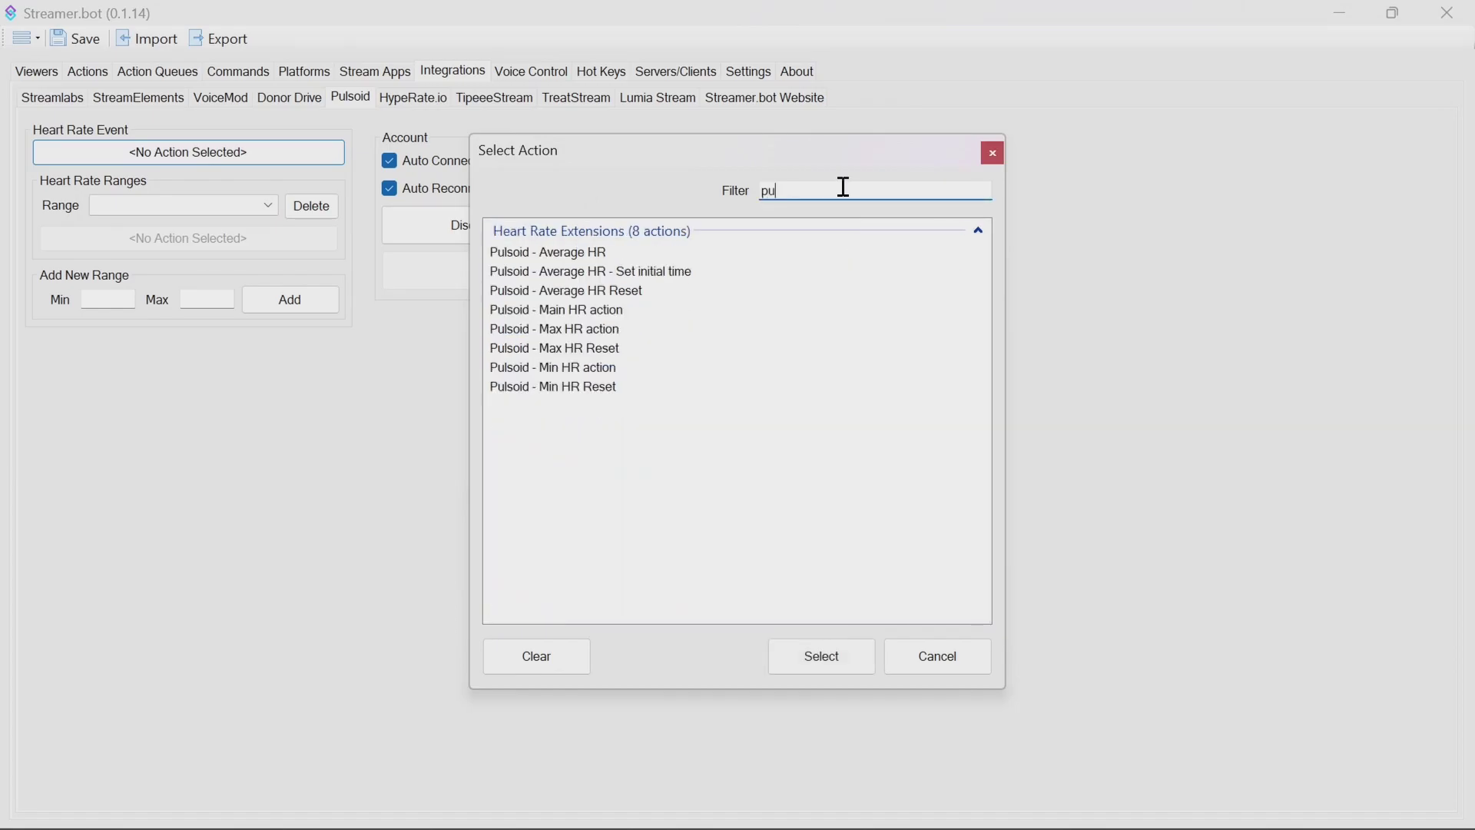
left_click(572, 311)
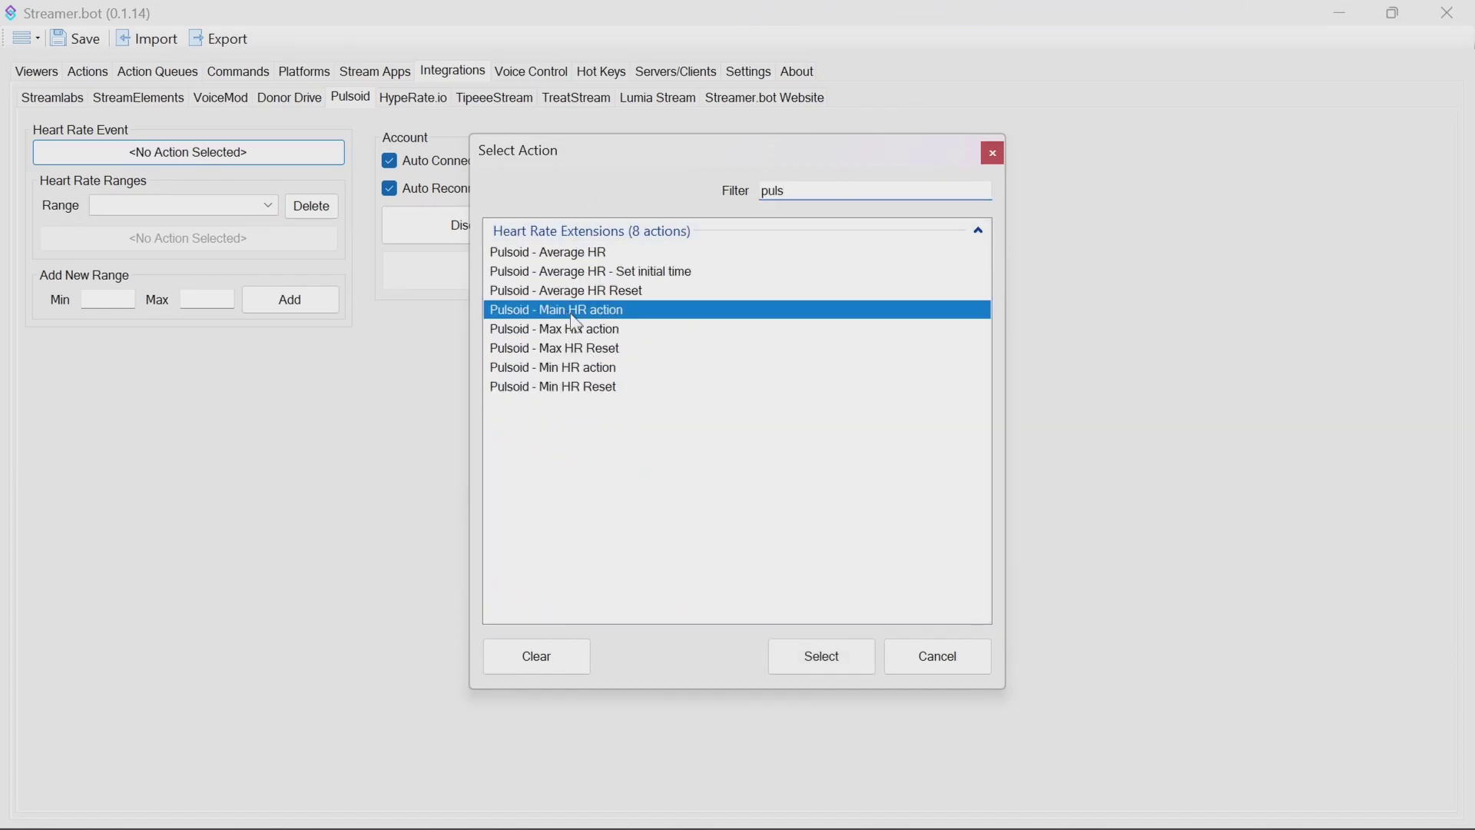
left_click(844, 659)
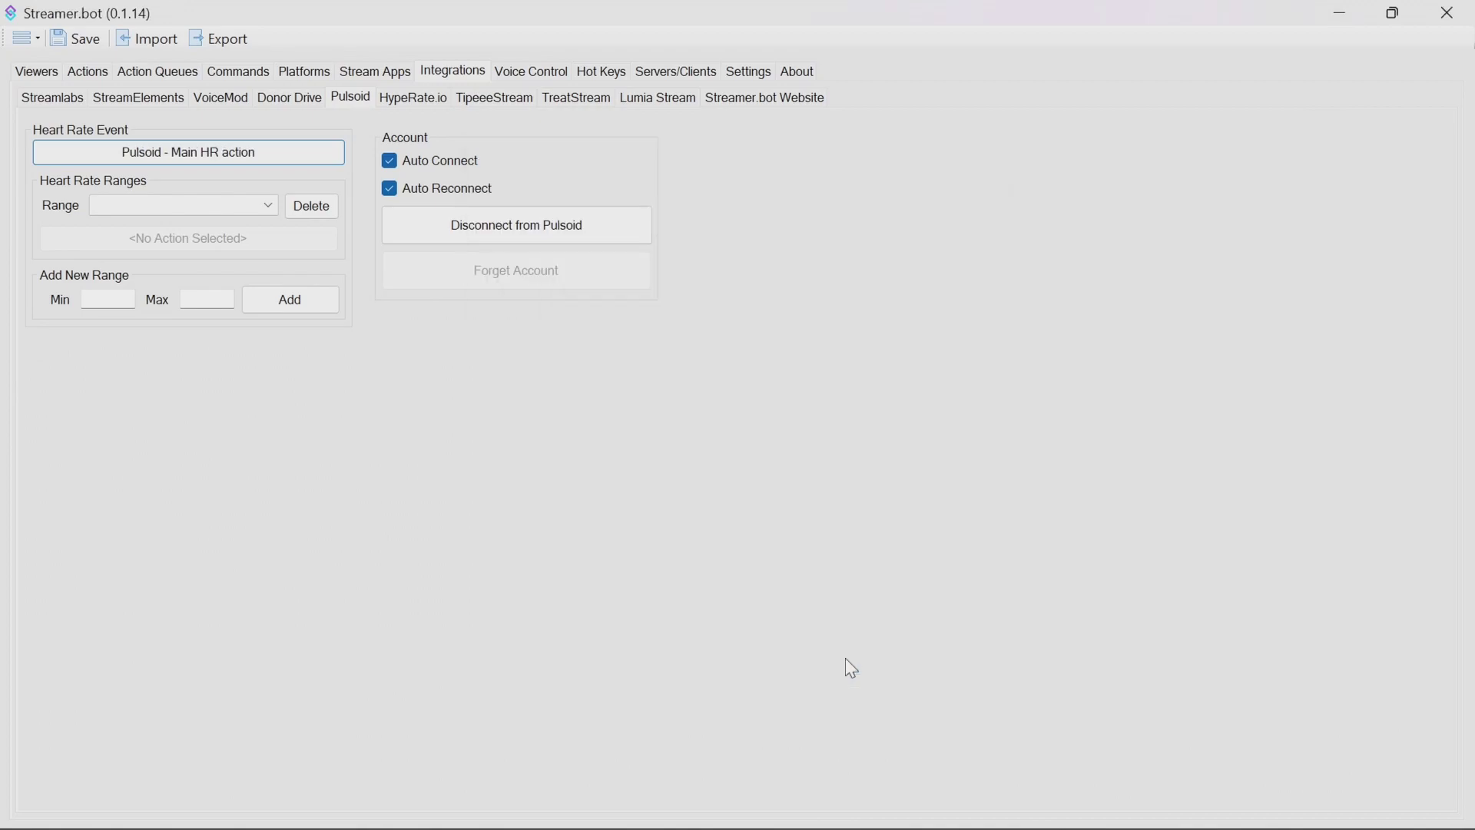
- Assign HypeRate - Main HR action to the heart rate event of the HypeRate.io integration
left_click(419, 100)
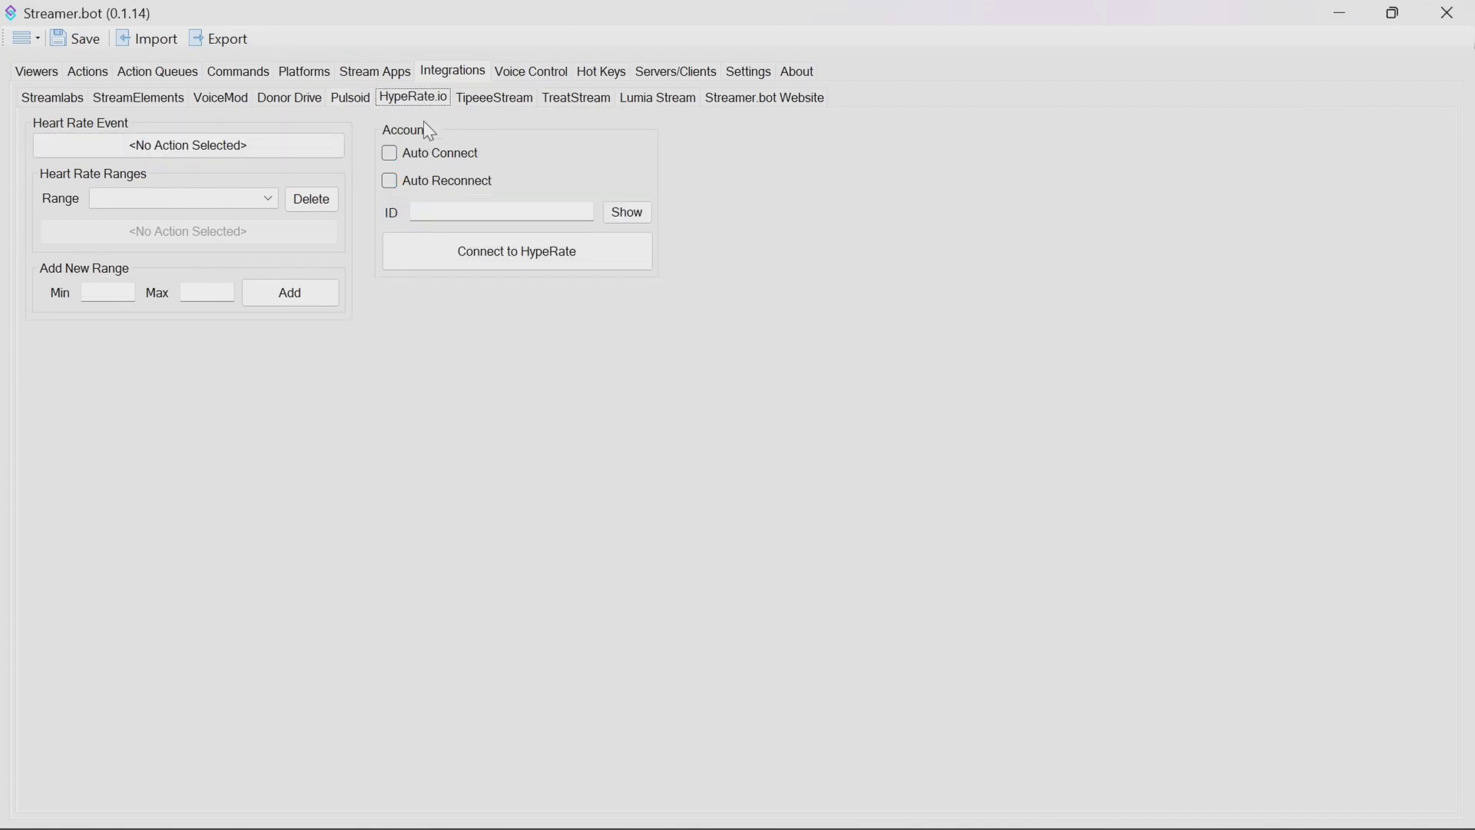
left_click(458, 211)
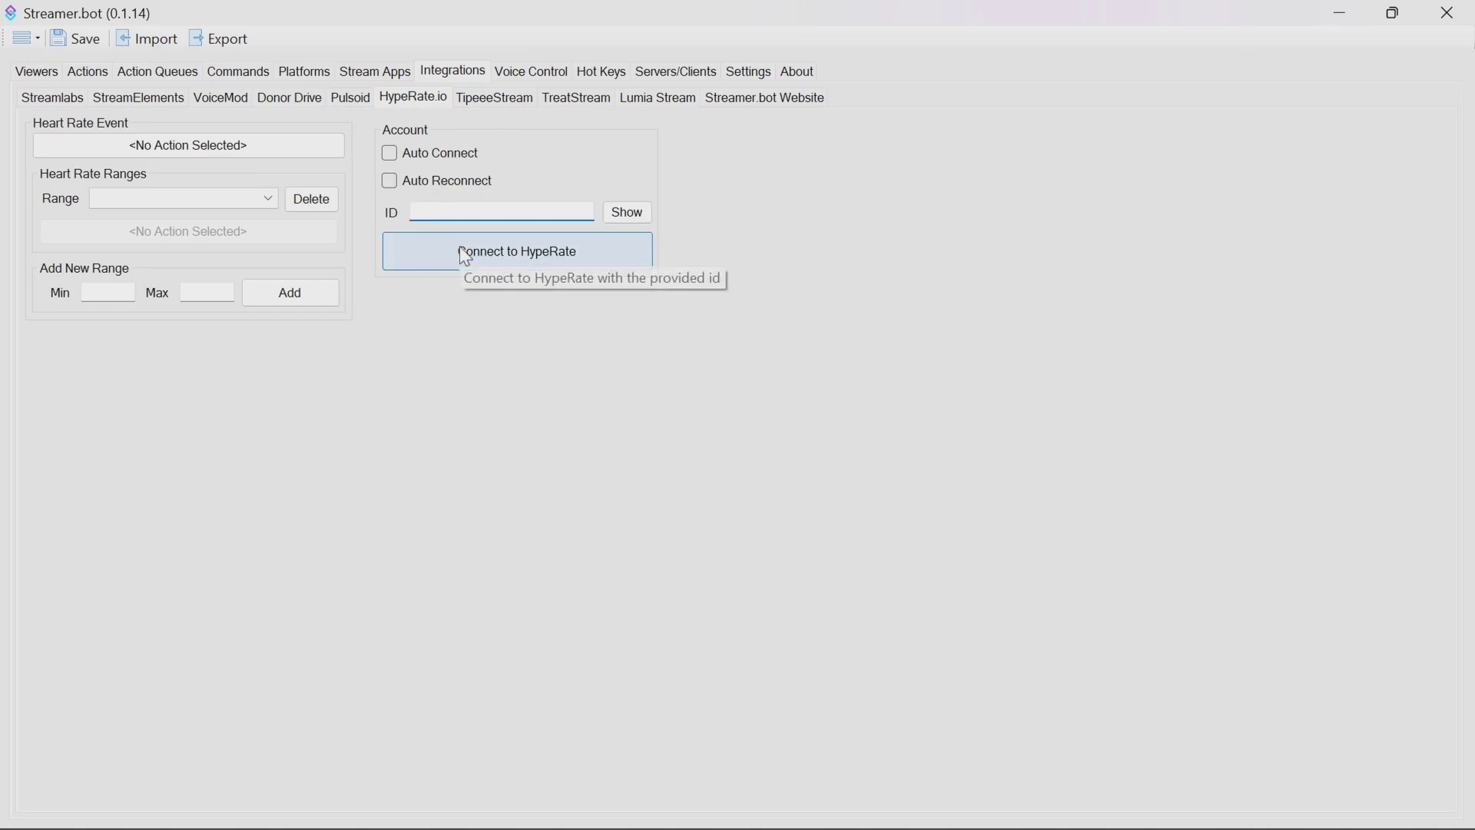
left_click(214, 141)
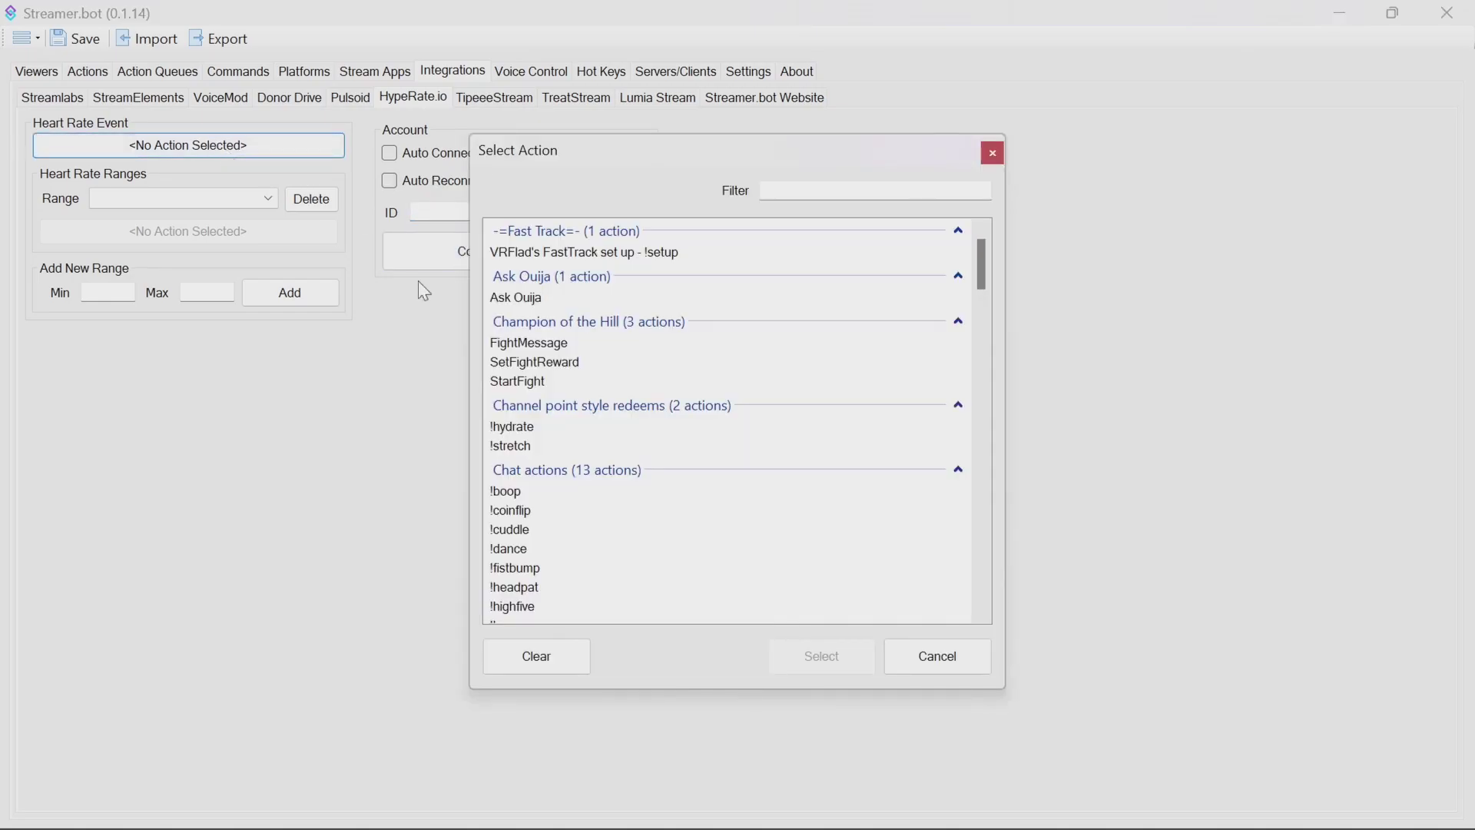
left_click(847, 190)
type("hype")
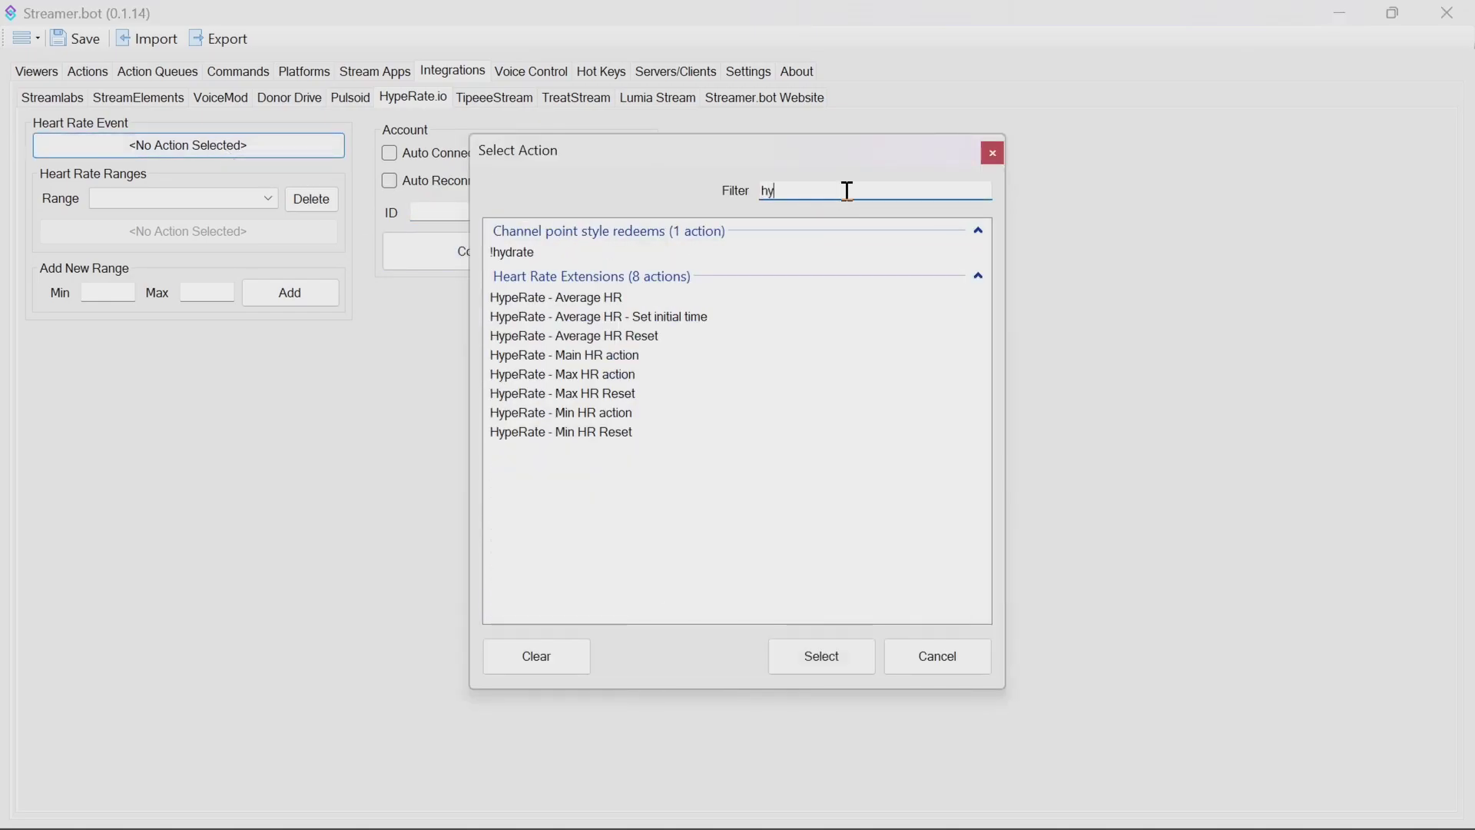
left_click(604, 315)
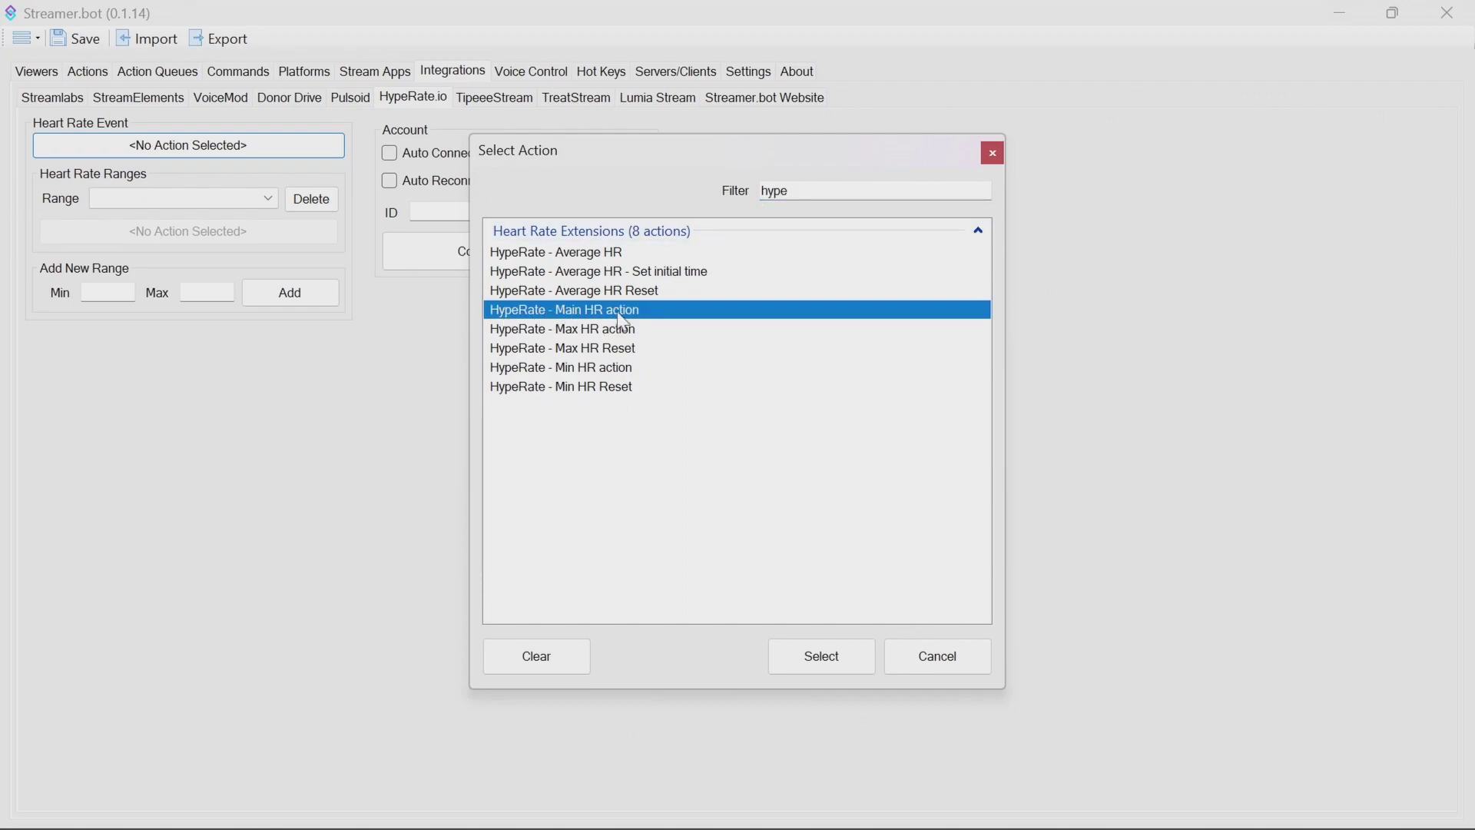
left_click(833, 659)
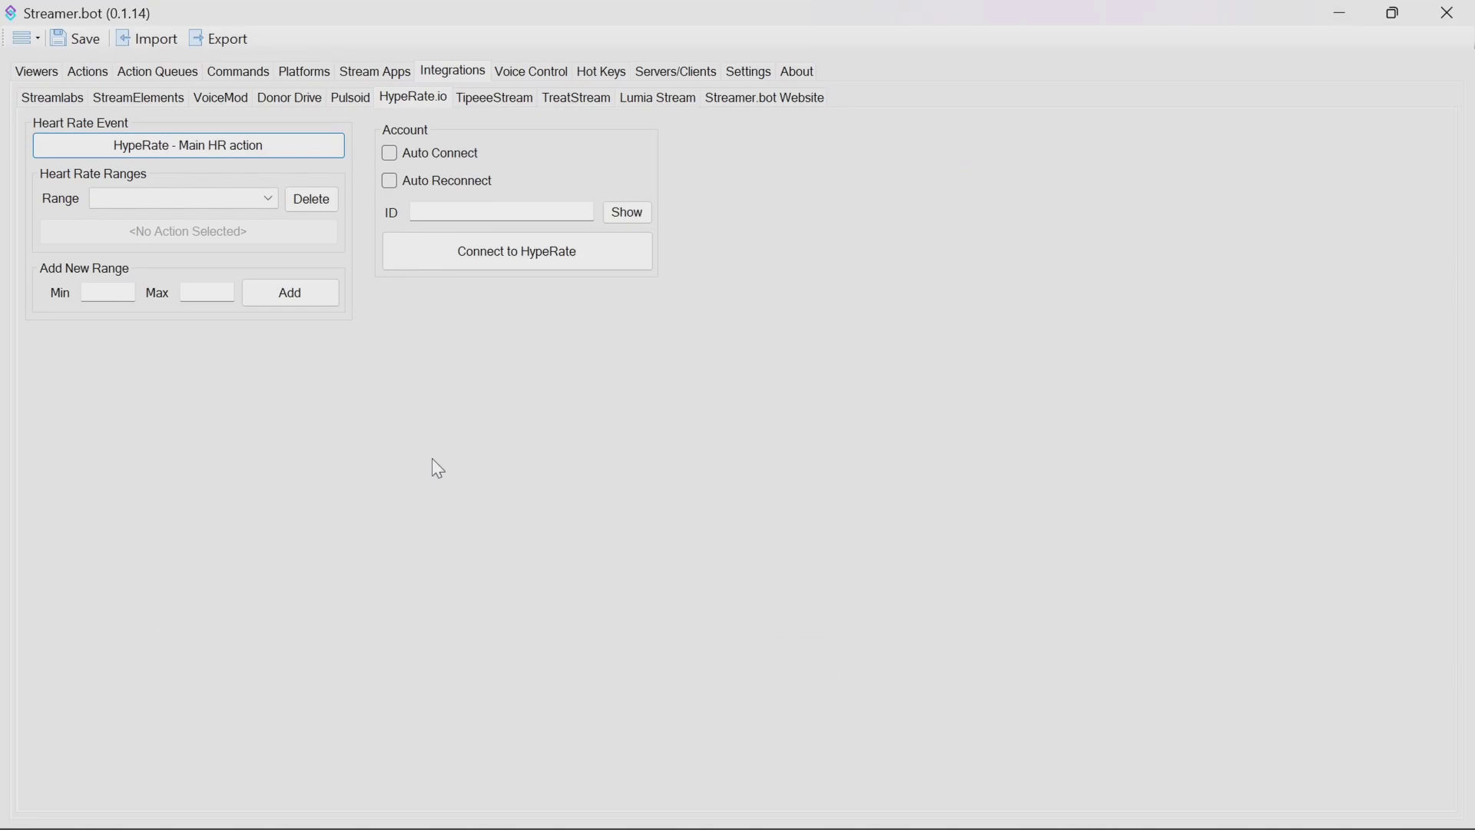
- Review the Pulsoid heart rate event assignment and the option settings of the HypeRate - Average HR action
left_click(350, 102)
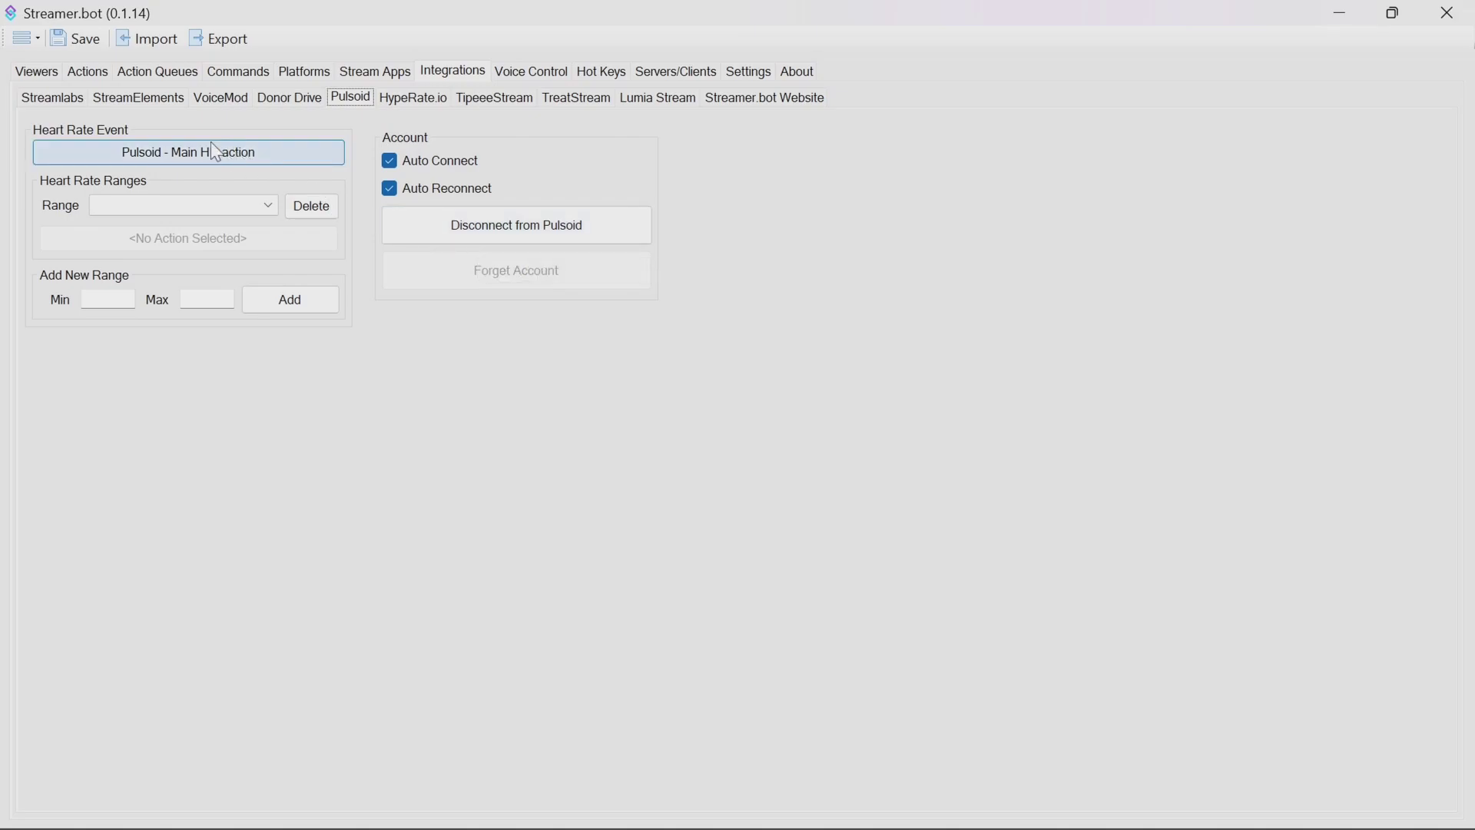
left_click(99, 72)
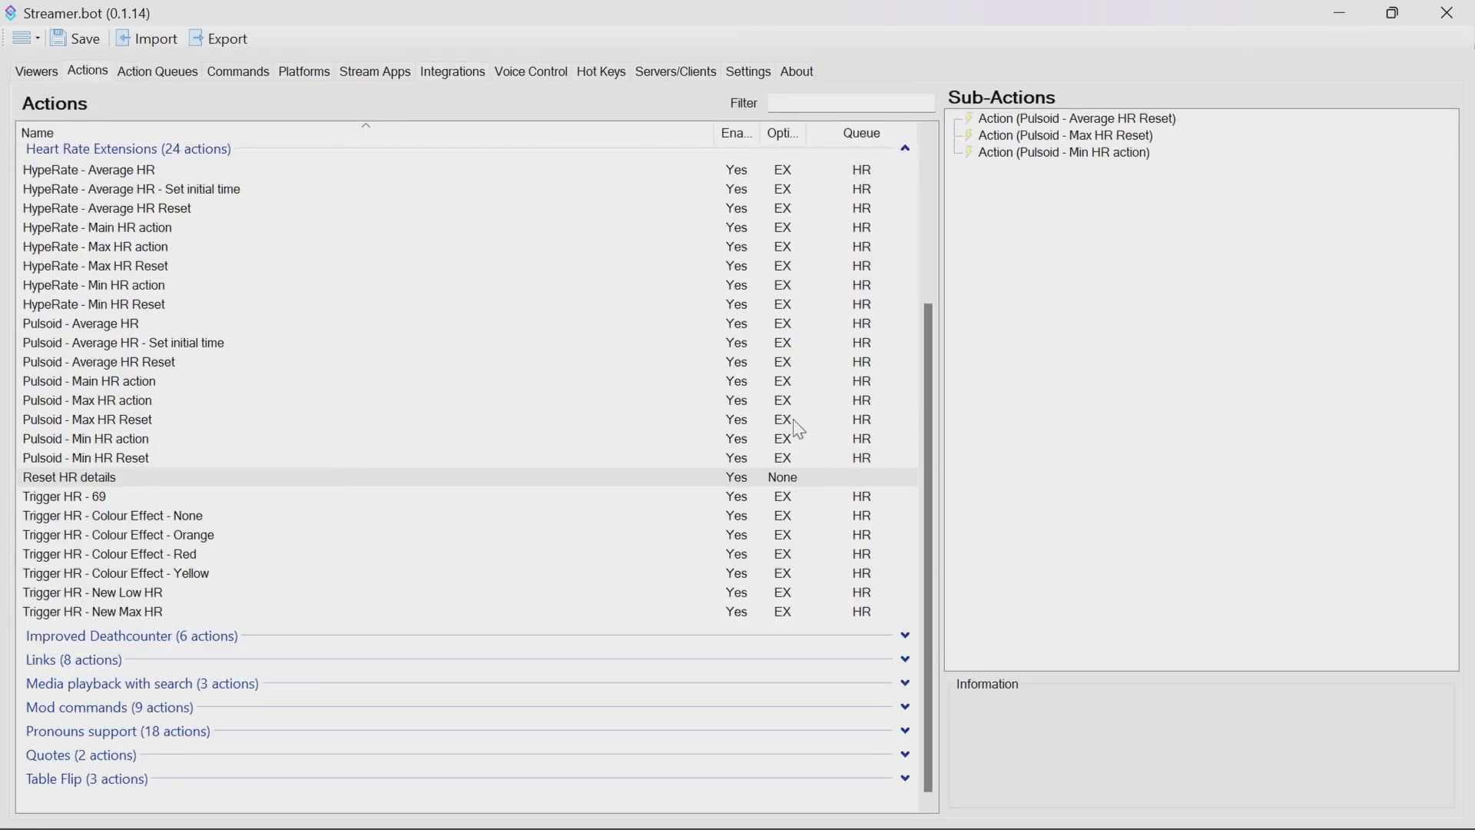
right_click(781, 172)
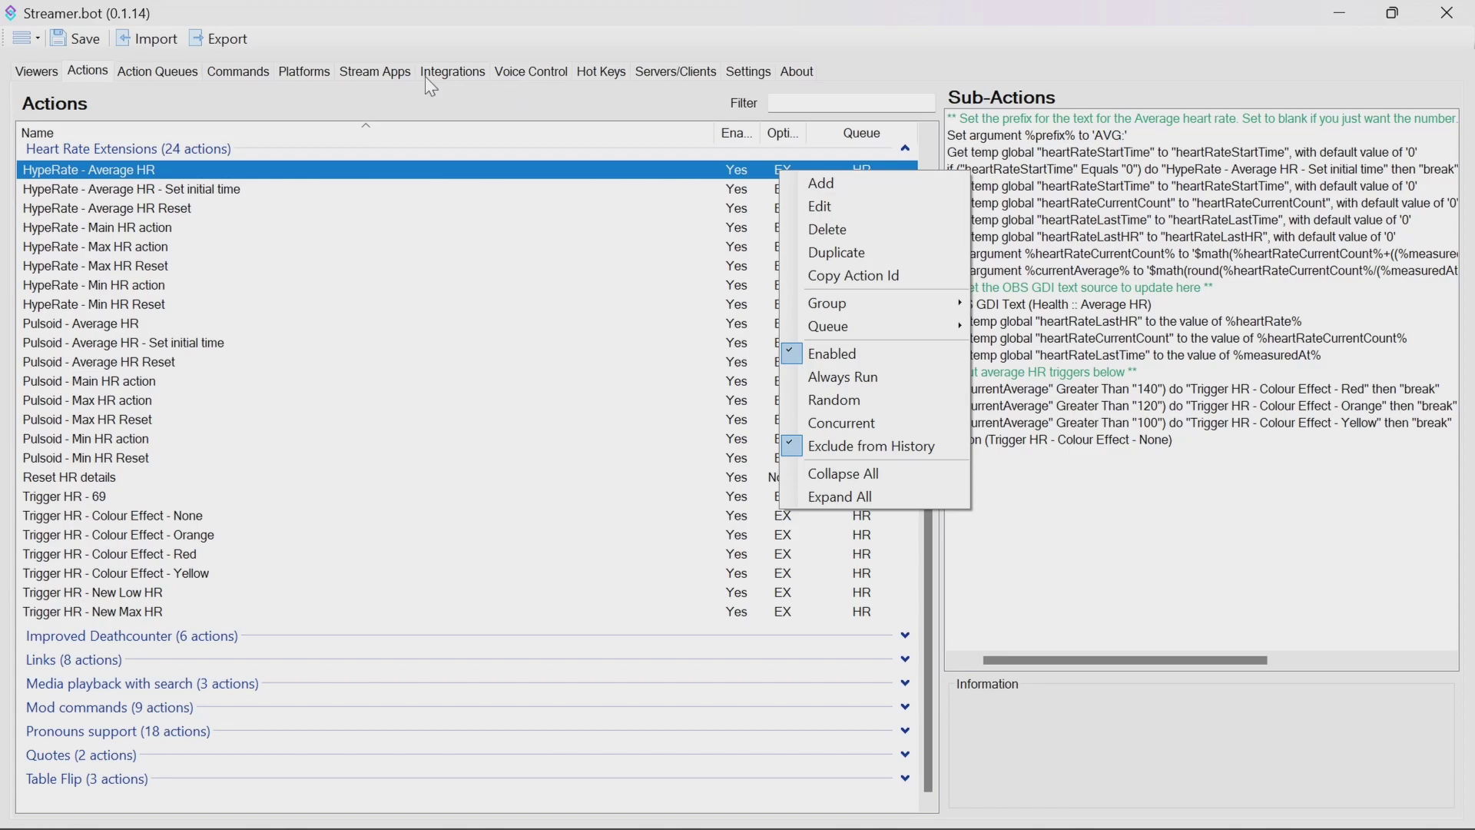
- Check the action queue history, then bring up the option settings of the HypeRate - Average HR action
left_click(156, 72)
left_click(198, 98)
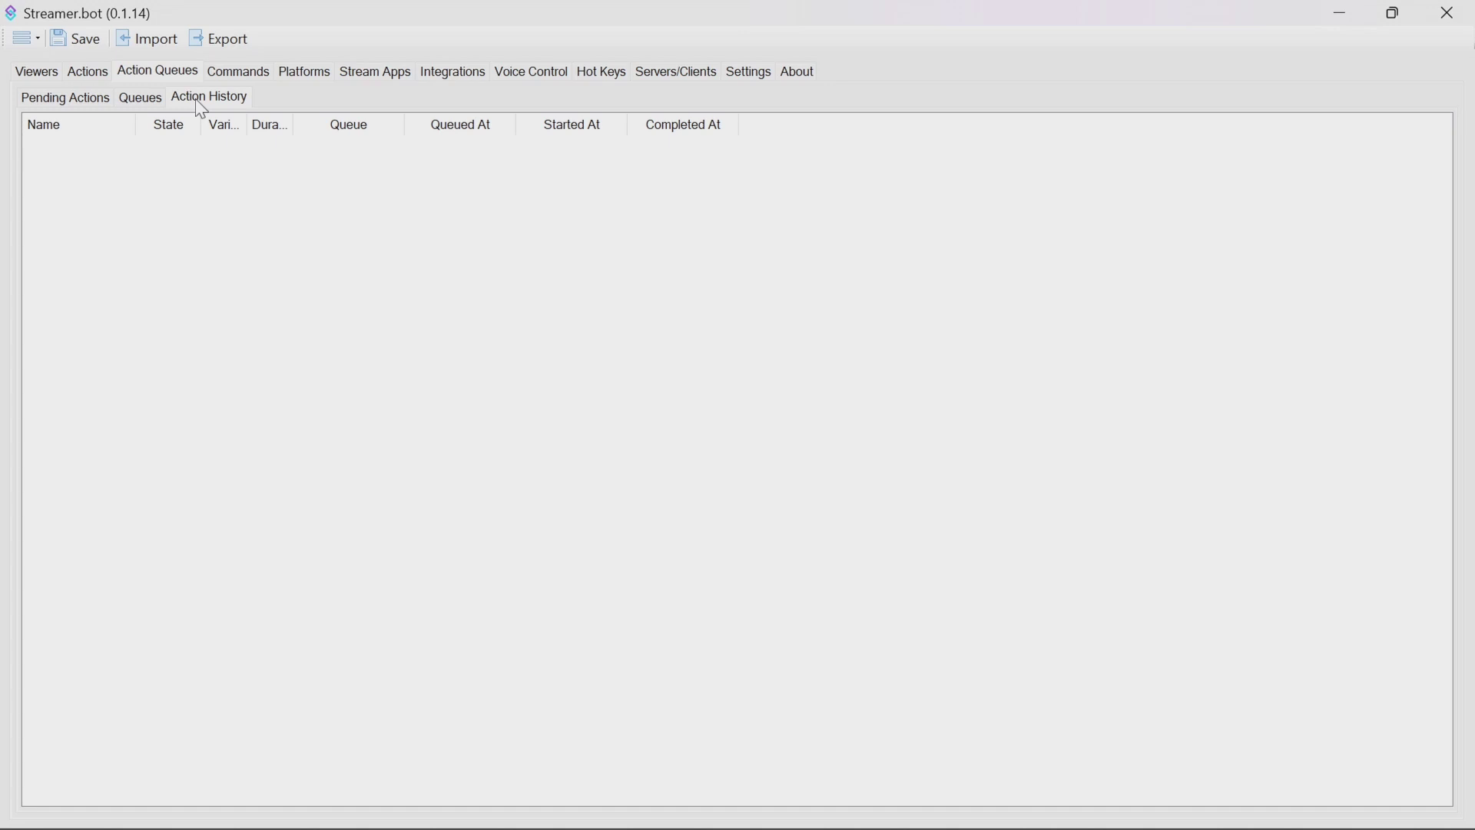
left_click(92, 71)
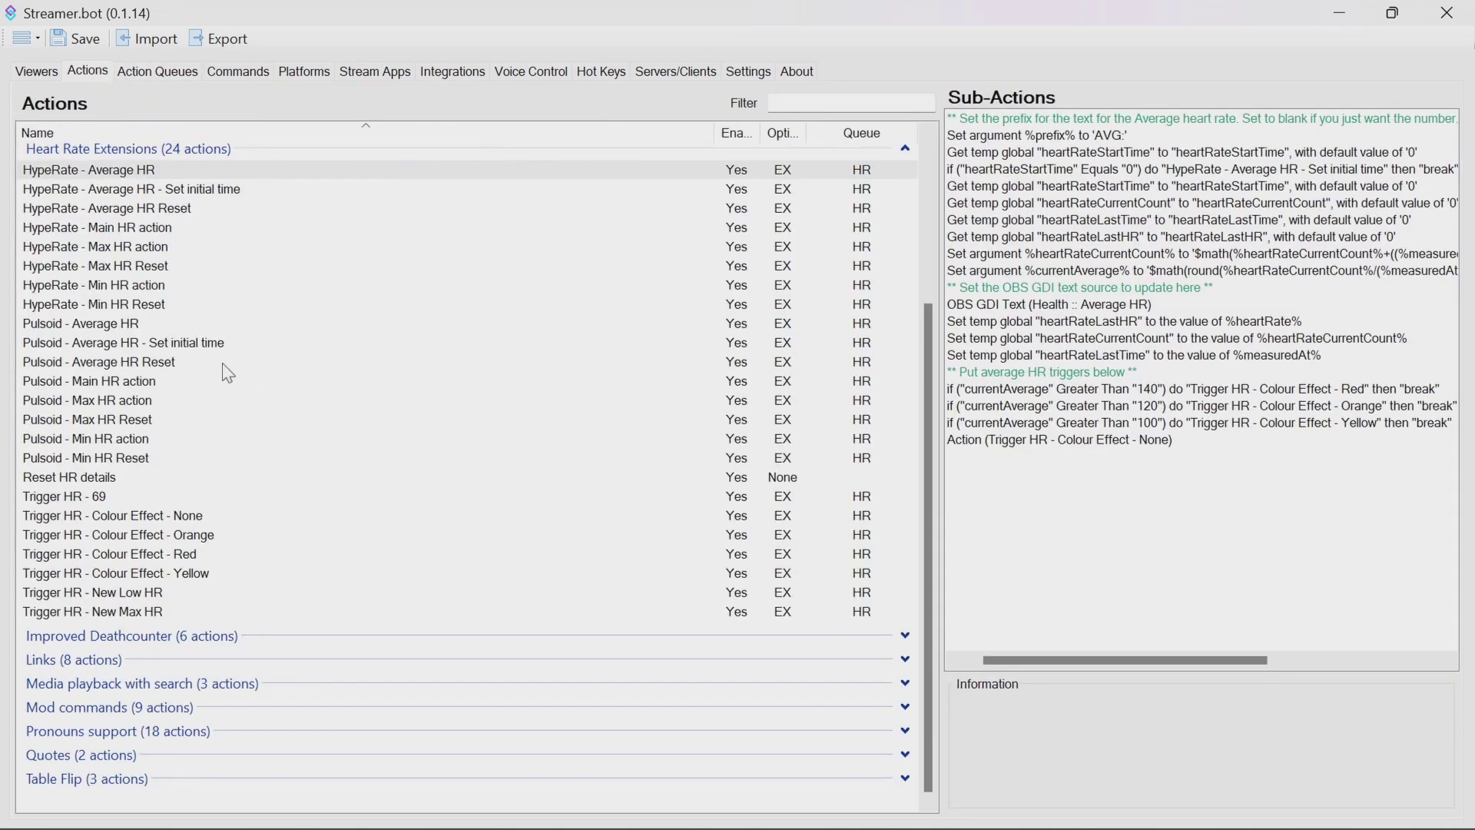
right_click(145, 166)
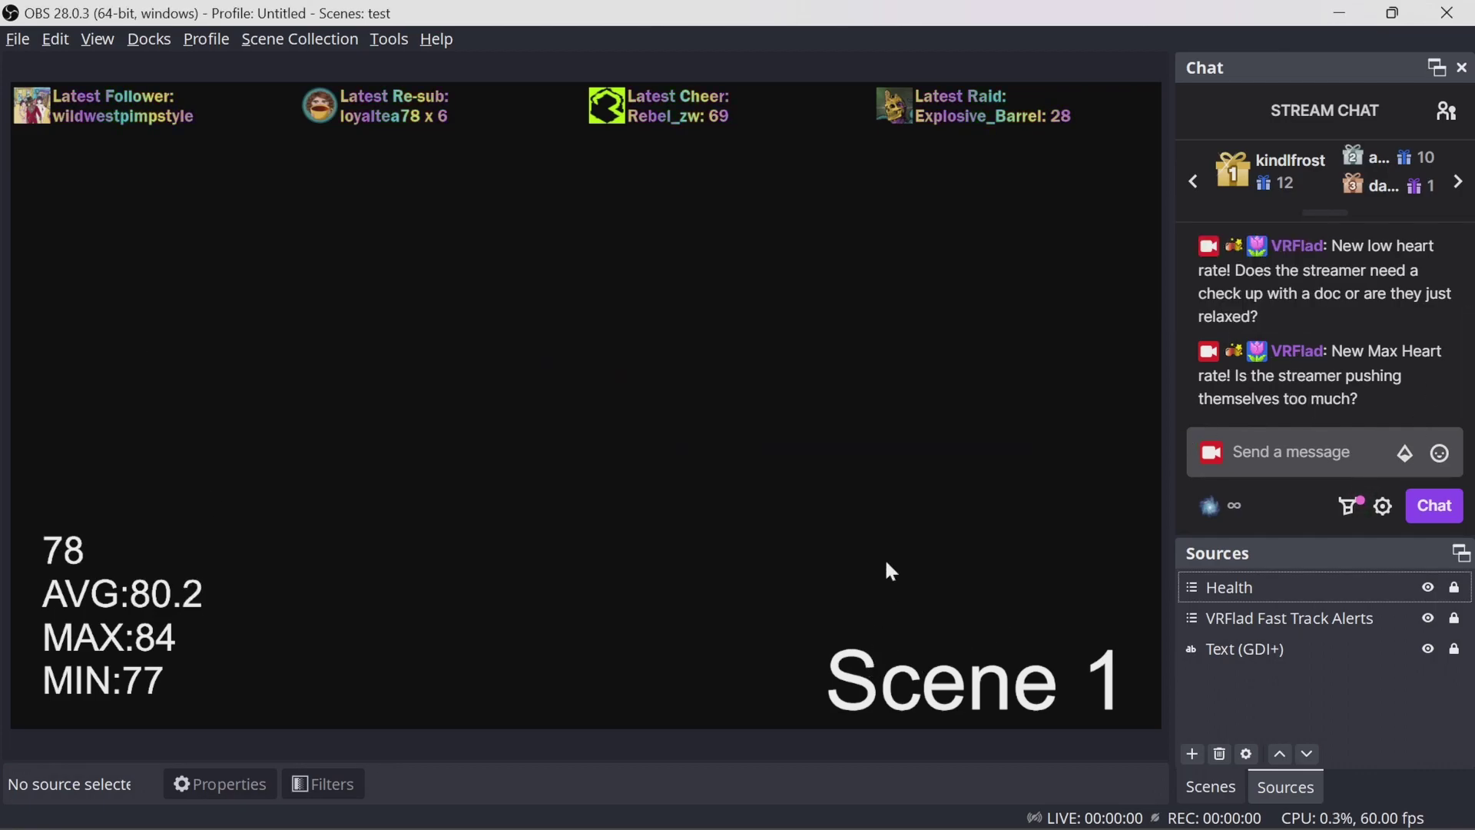
- Switch from OBS to Streamer.bot and open the Execute Code sub-action of Pulsoid - Main HR action for editing
key("alt+Tab")
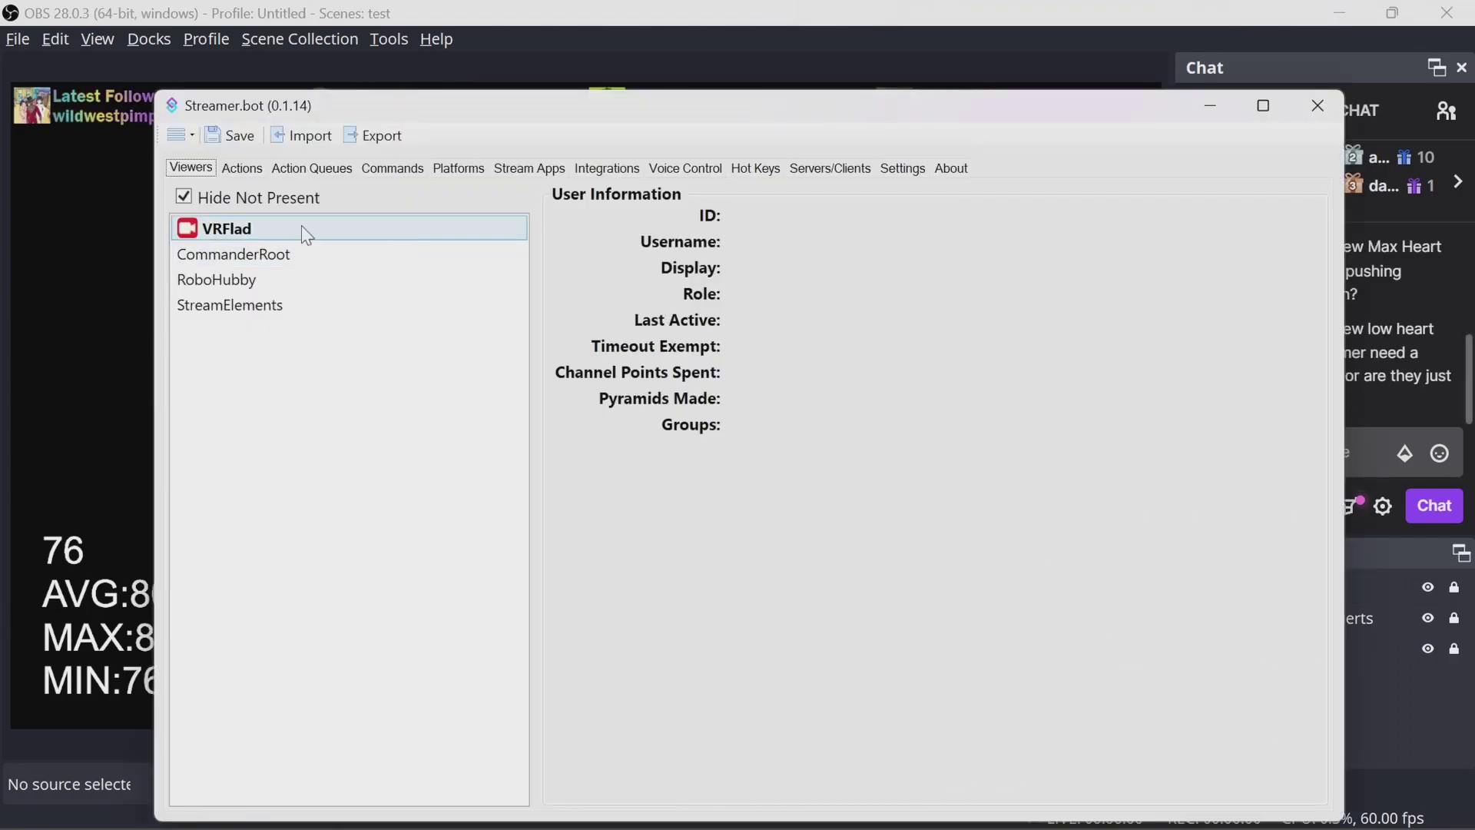
left_click(242, 170)
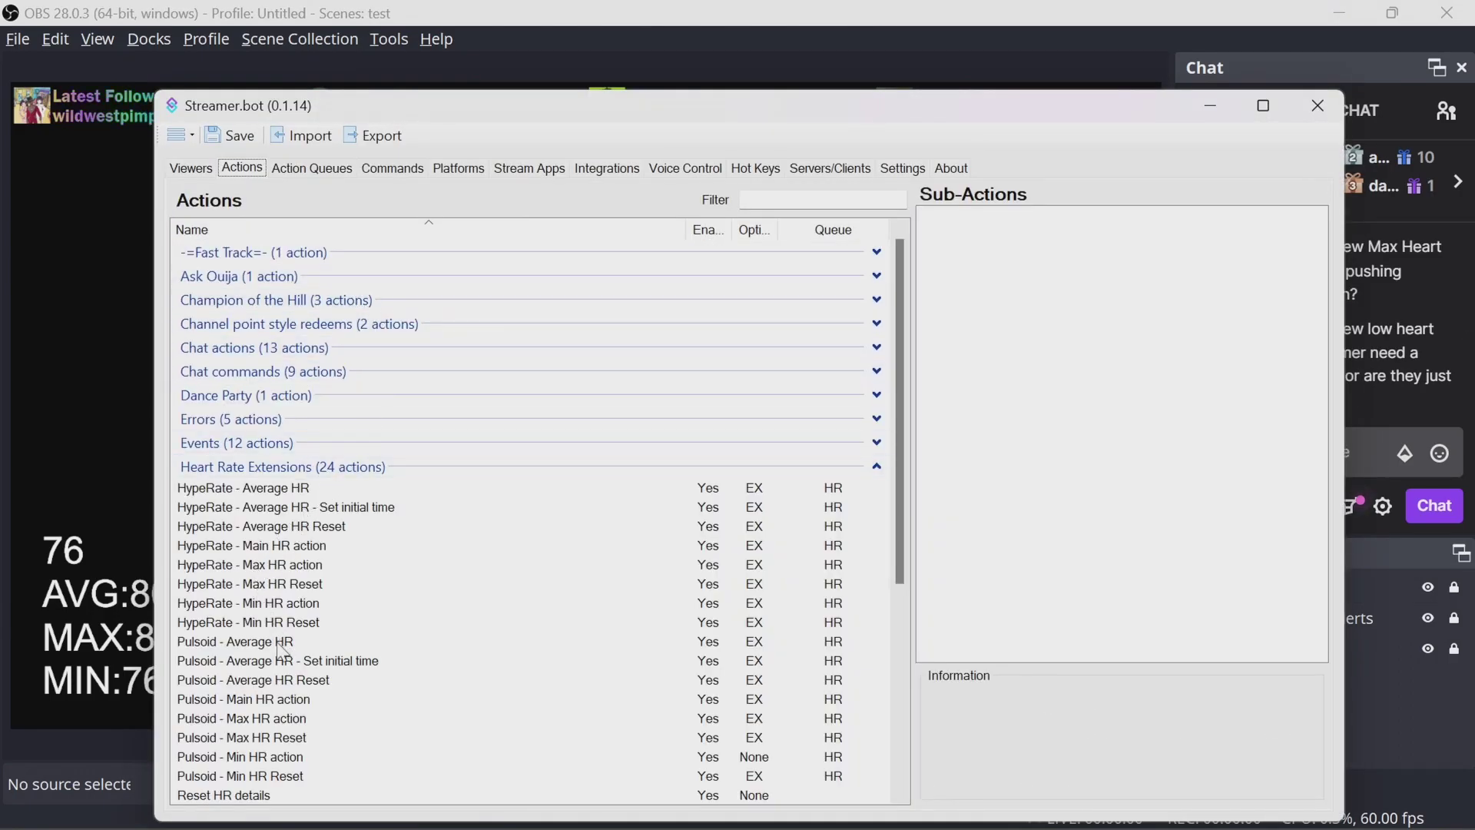
left_click(240, 701)
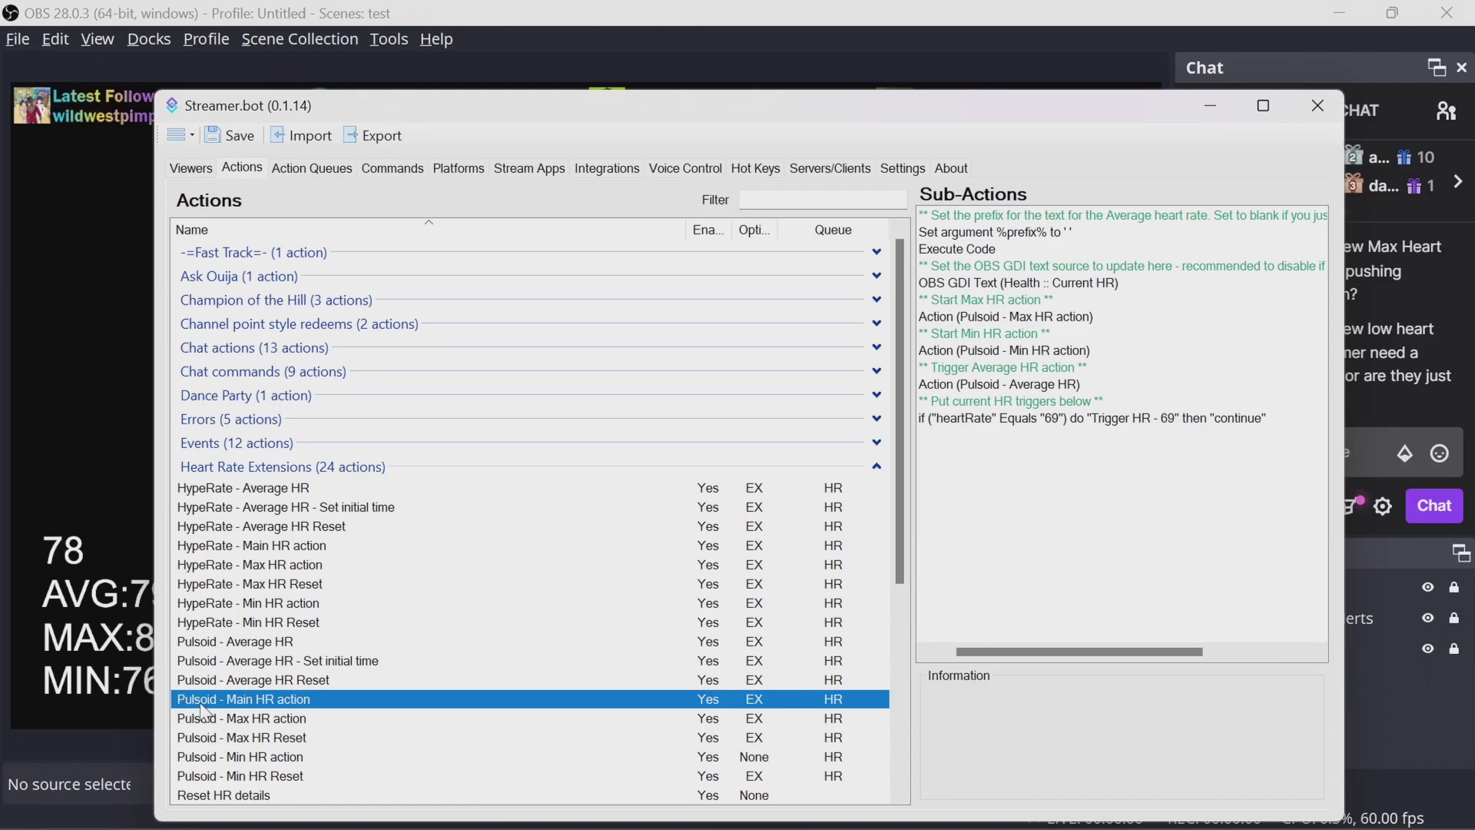
left_click(960, 251)
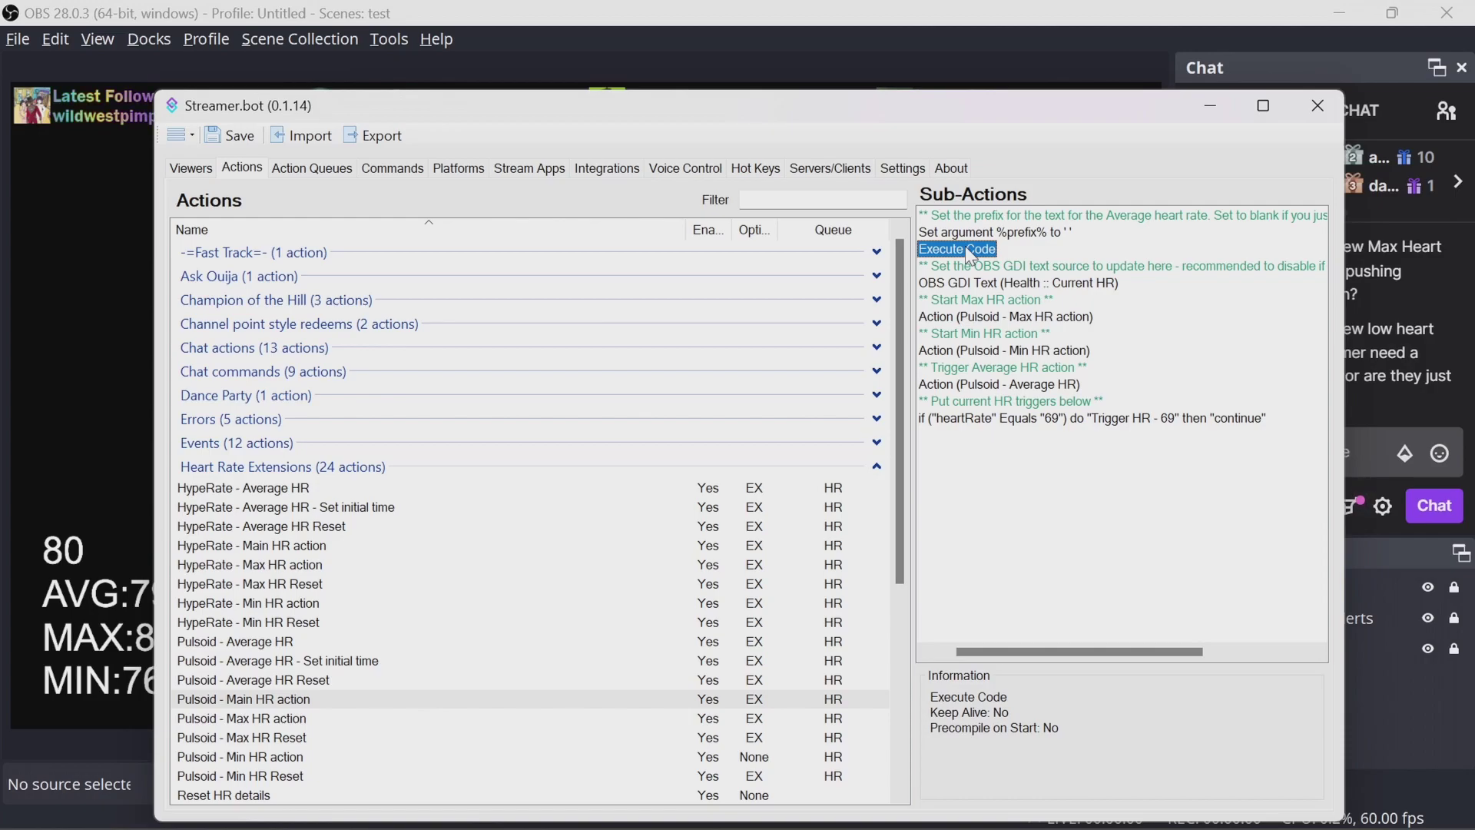
double_click(970, 256)
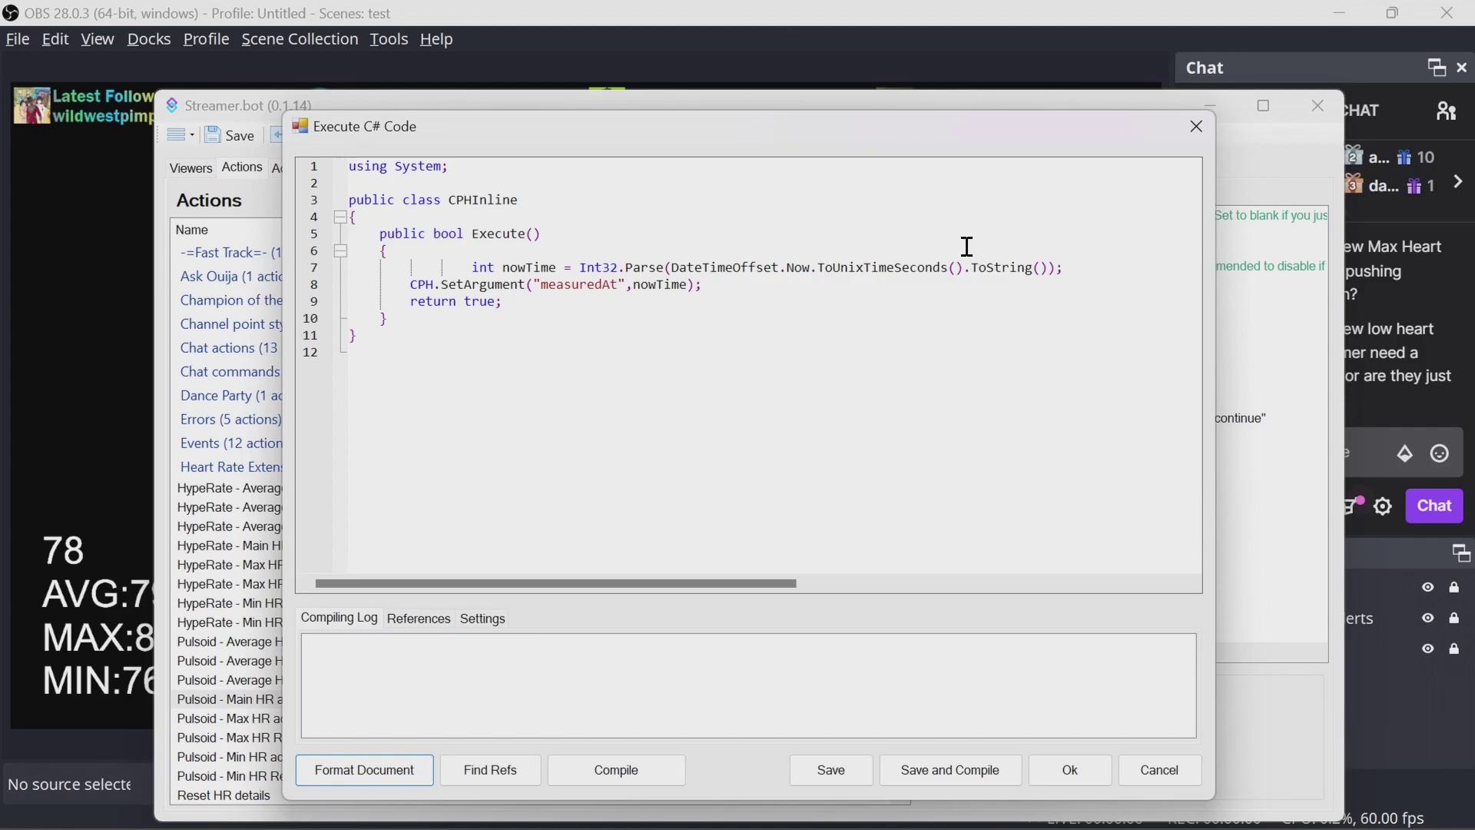
- Add the line CPH.SetArgument("heartRate",100); below the measuredAt argument line and format the code document
left_click(770, 284)
key("Return")
type("CPH.SetArgument(\"heartRate\",100);")
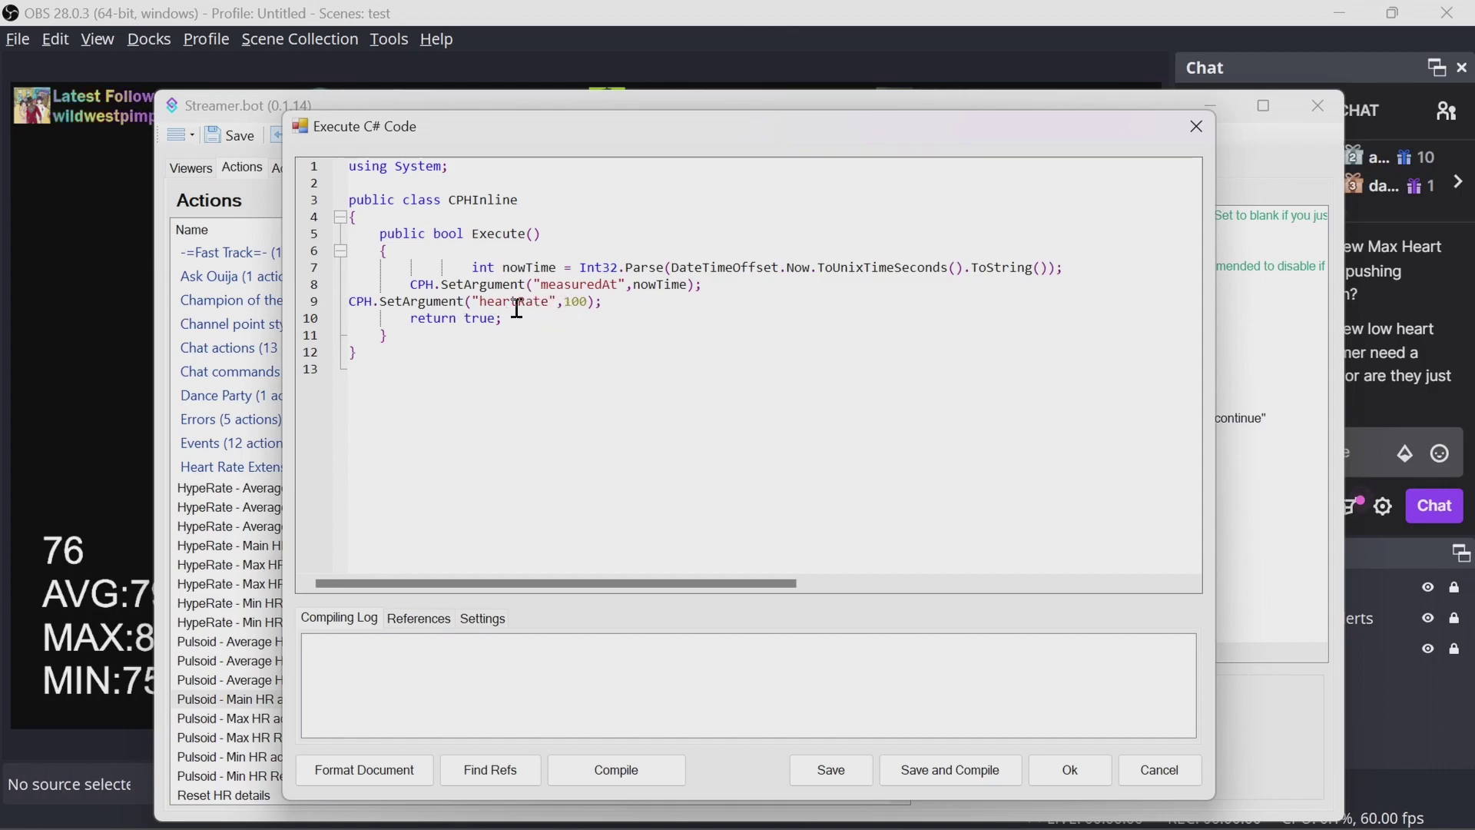
left_click(378, 774)
- Set the heartRate argument value in the code to 250, save and compile it, and switch back to OBS
double_click(646, 302)
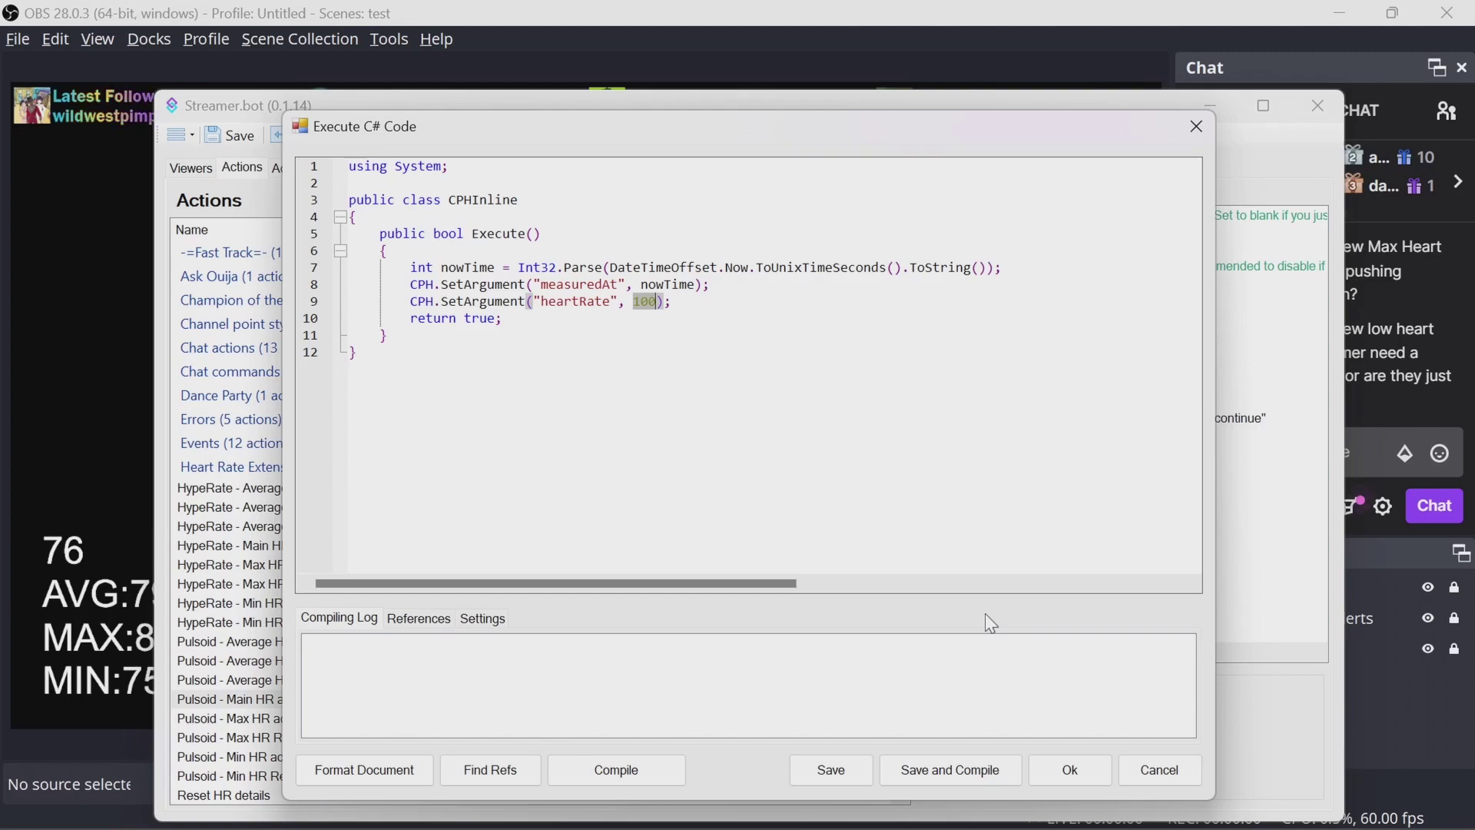
type("250")
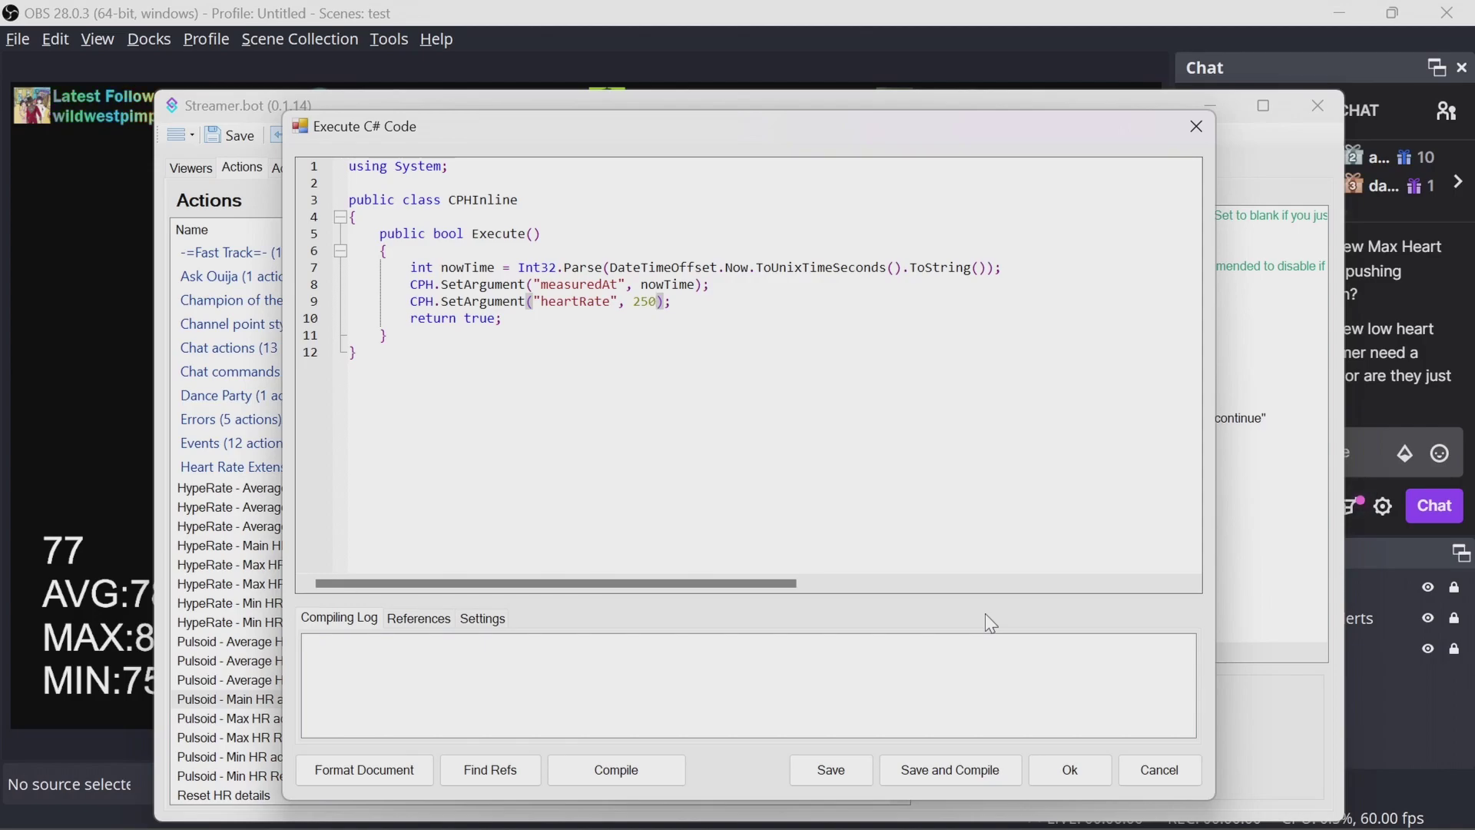
left_click(946, 772)
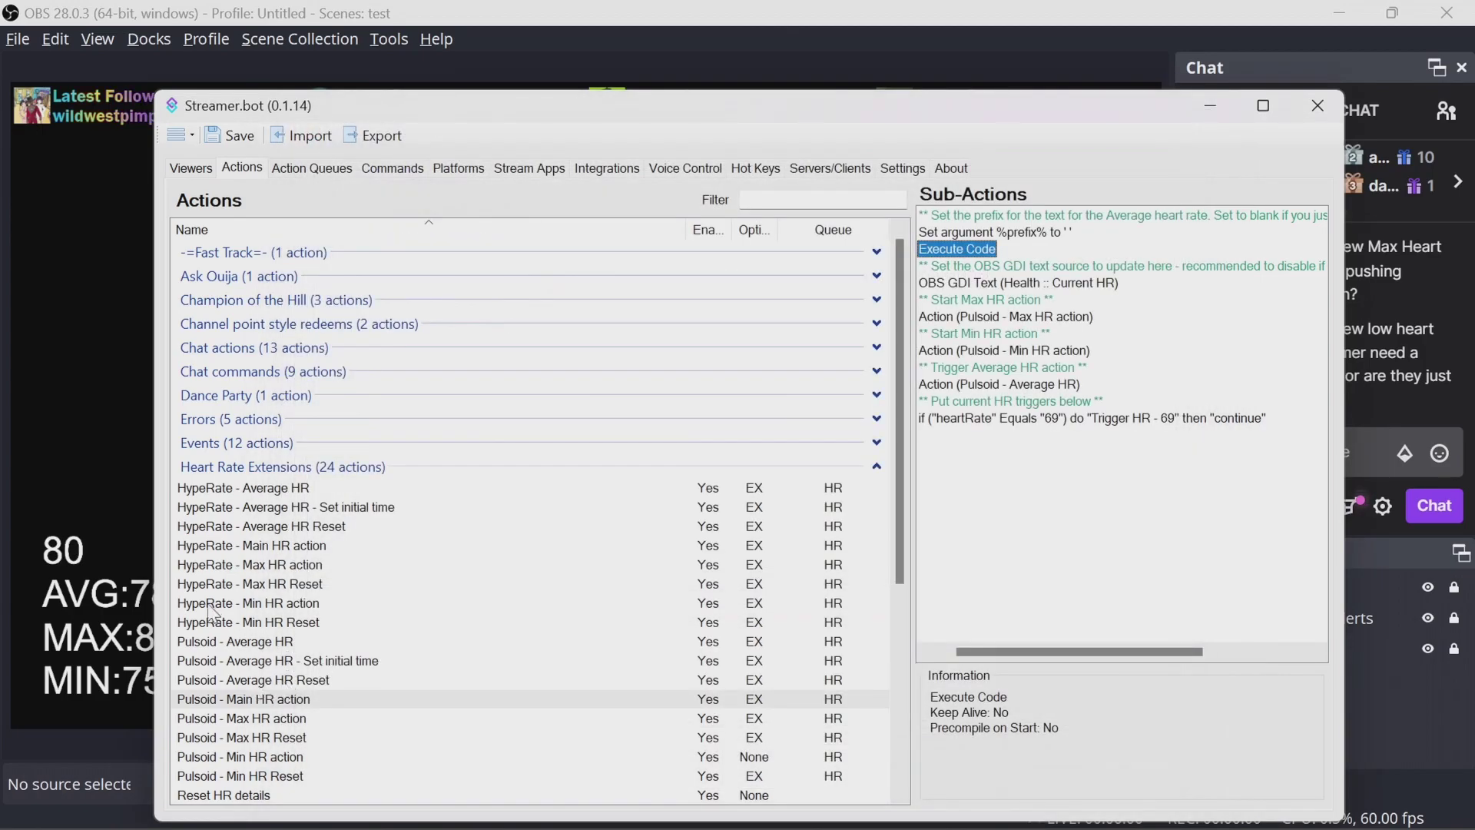
left_click(100, 457)
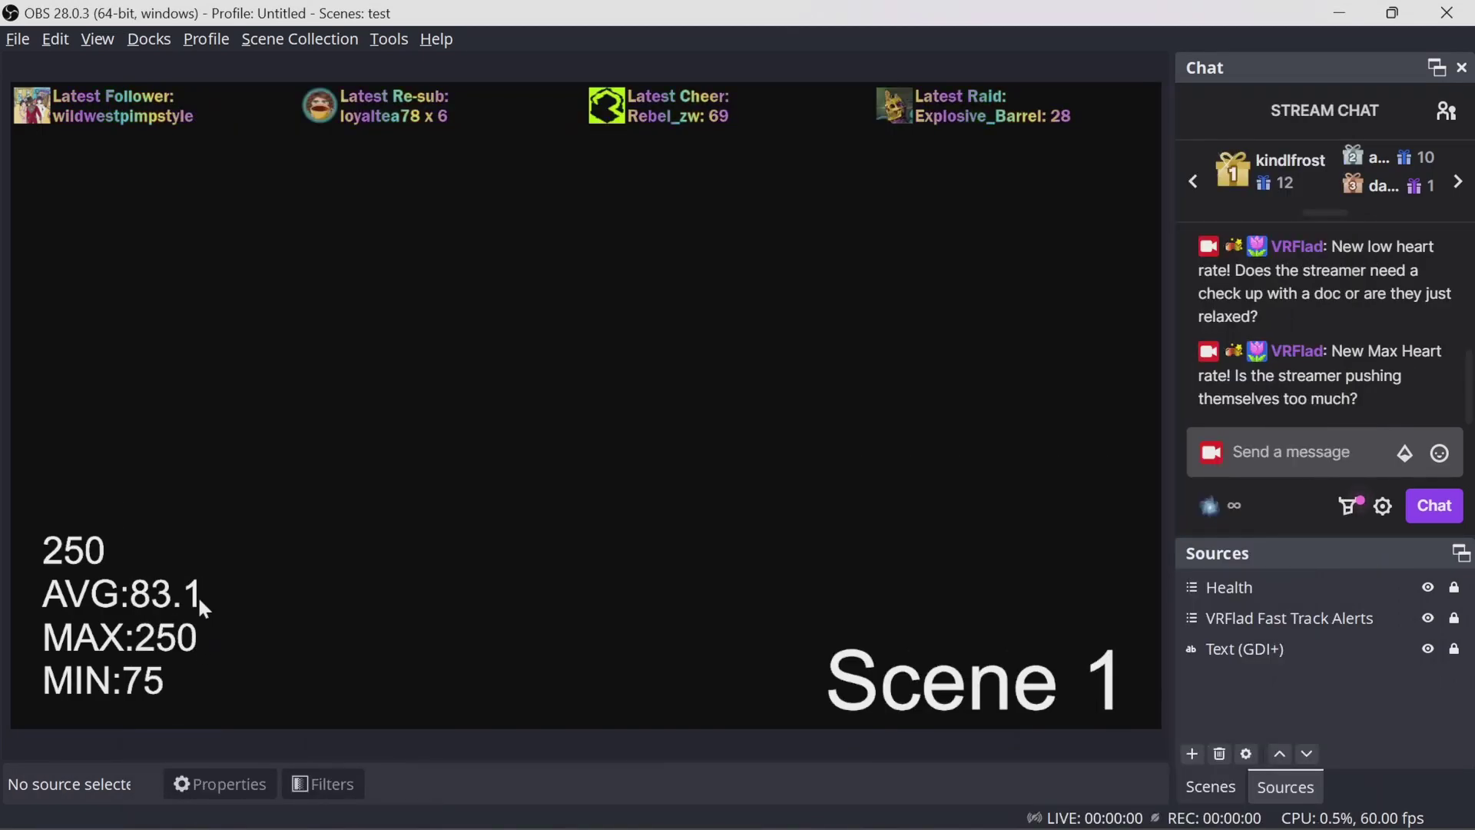